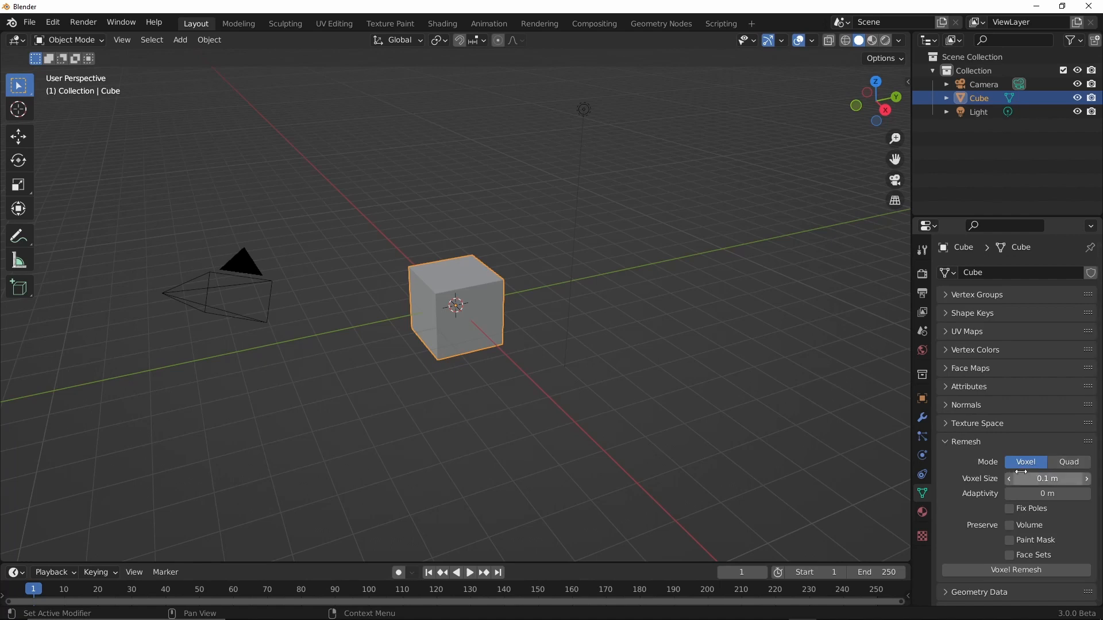
- Look at the Quad and Voxel remesh modes in the cube's mesh data properties, and collapse the Remesh section
click(1080, 466)
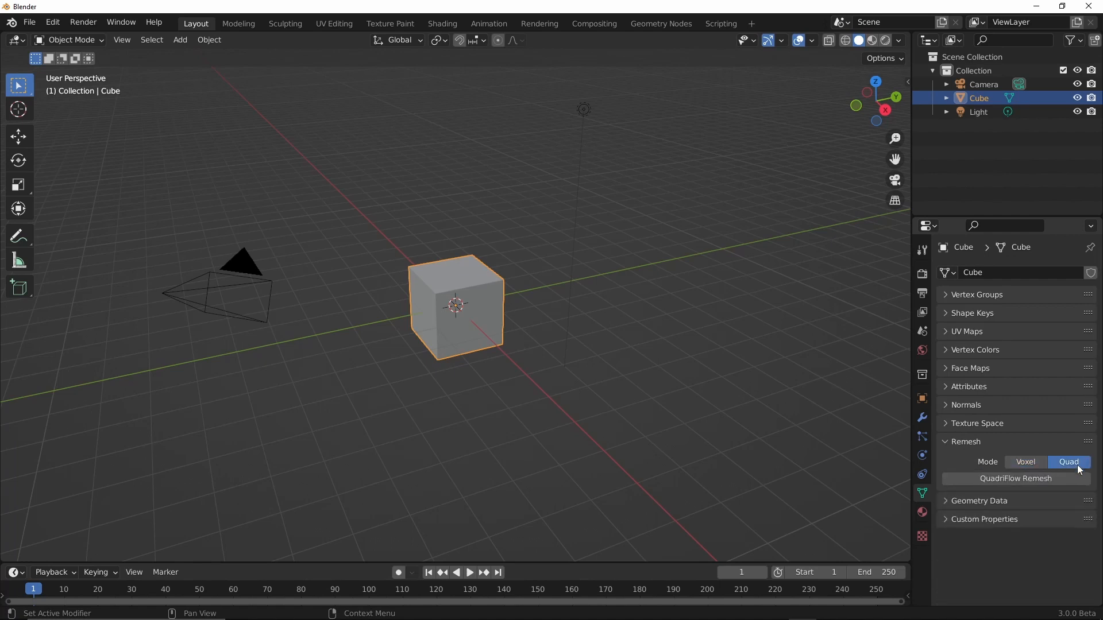
click(1026, 464)
click(946, 444)
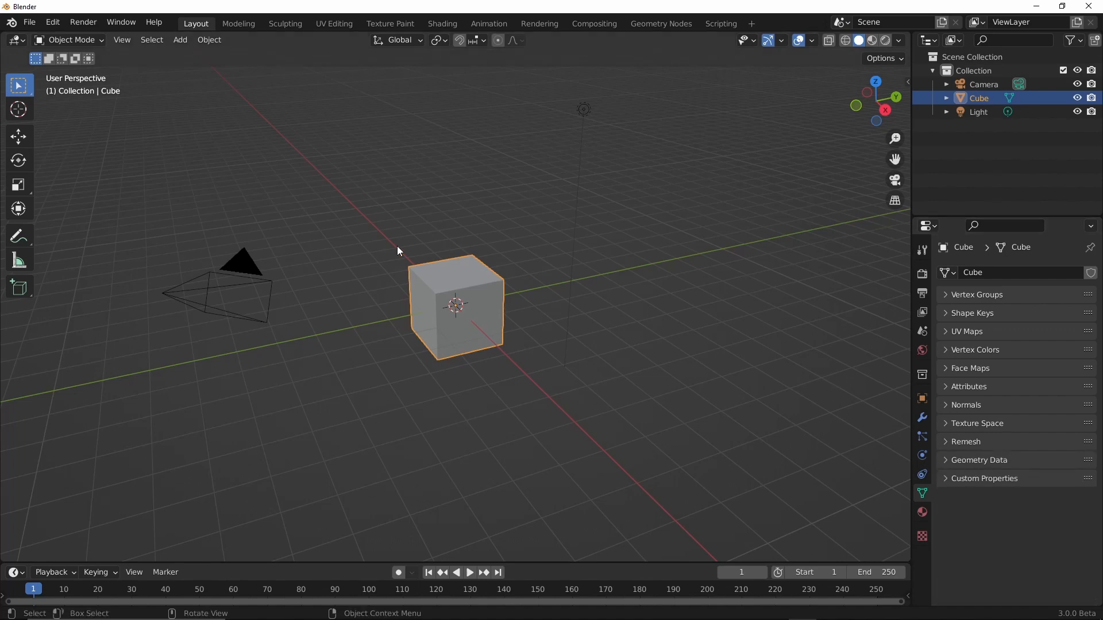
- Switch the cube to Sculpt Mode and look through the Remesh and Dyntopo settings
key(ctrl+Tab)
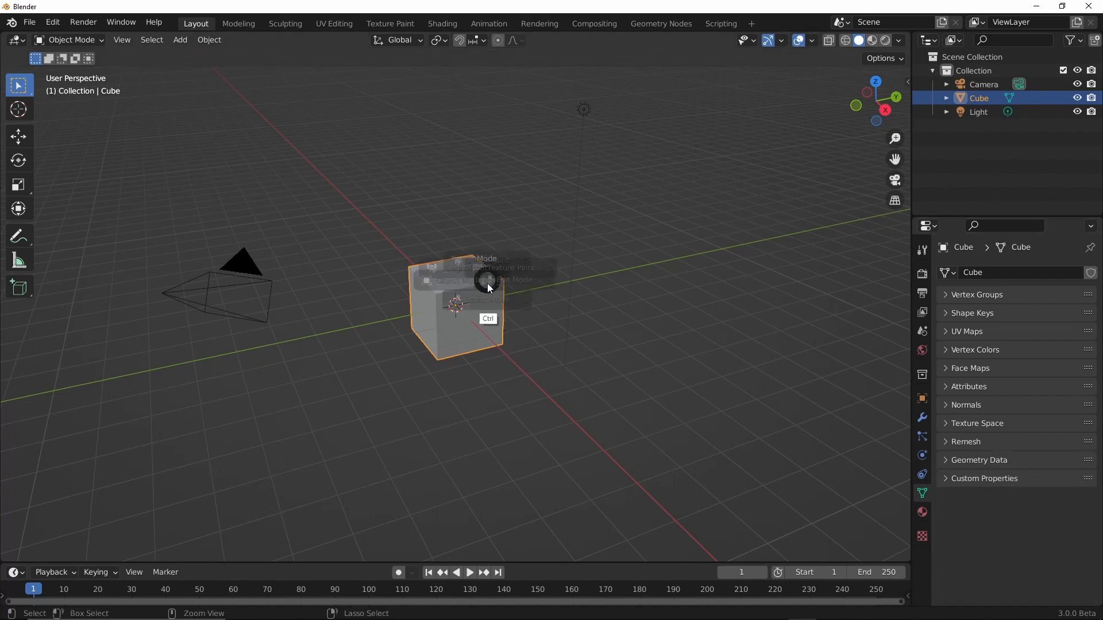
click(502, 391)
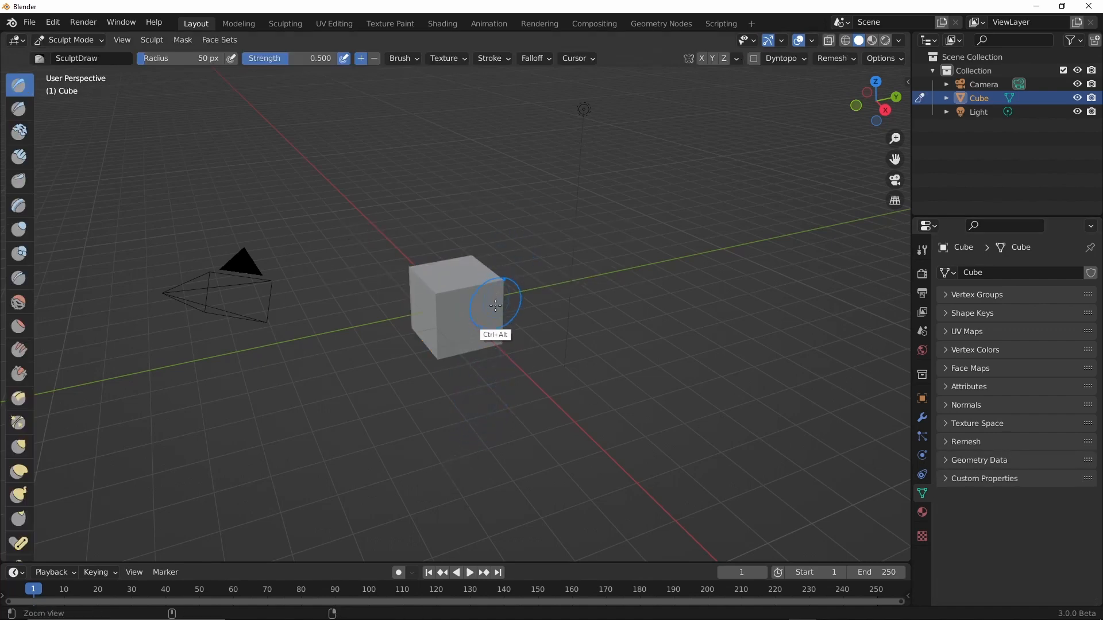
ctrl+middle_drag(492, 321, 546, 253)
shift+middle_drag(546, 253, 567, 253)
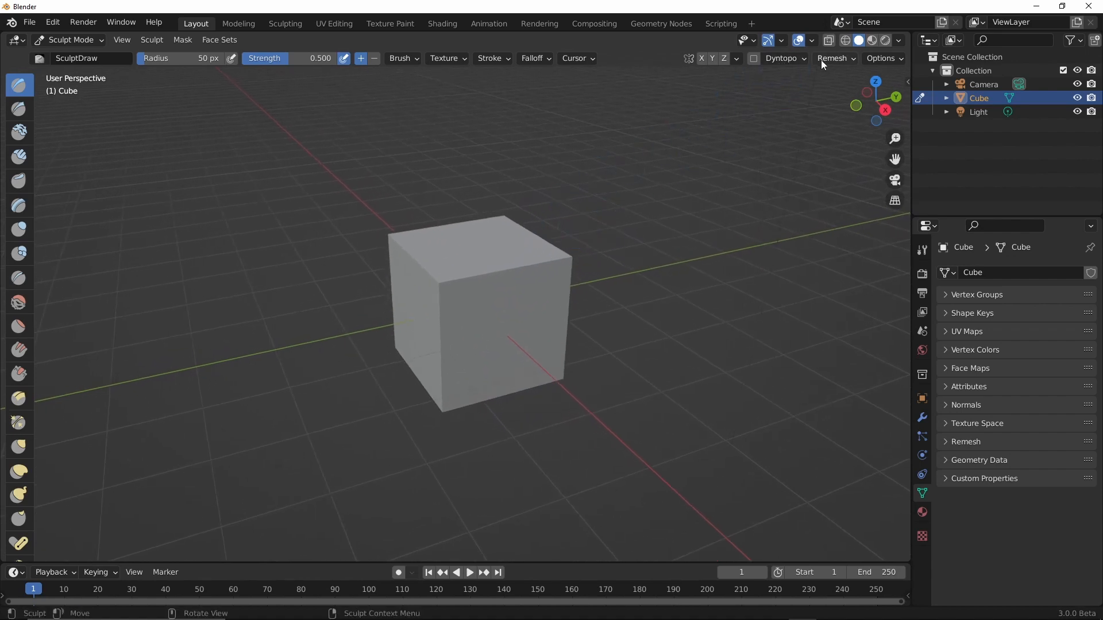
click(852, 60)
click(784, 60)
click(844, 58)
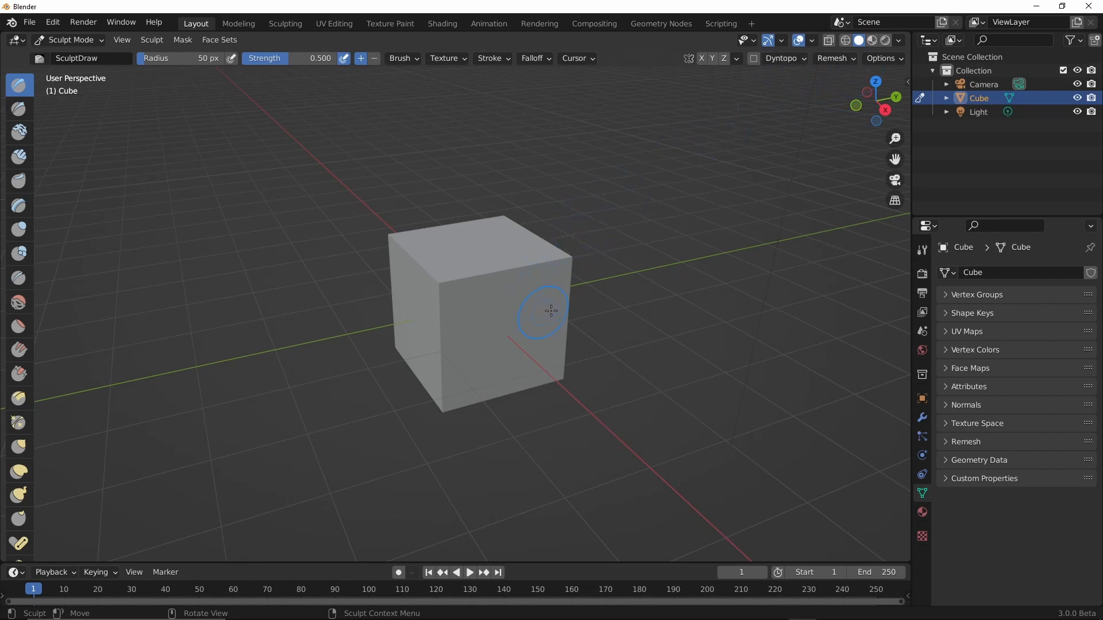
- Return to Object Mode and delete the default cube
key(ctrl+Tab)
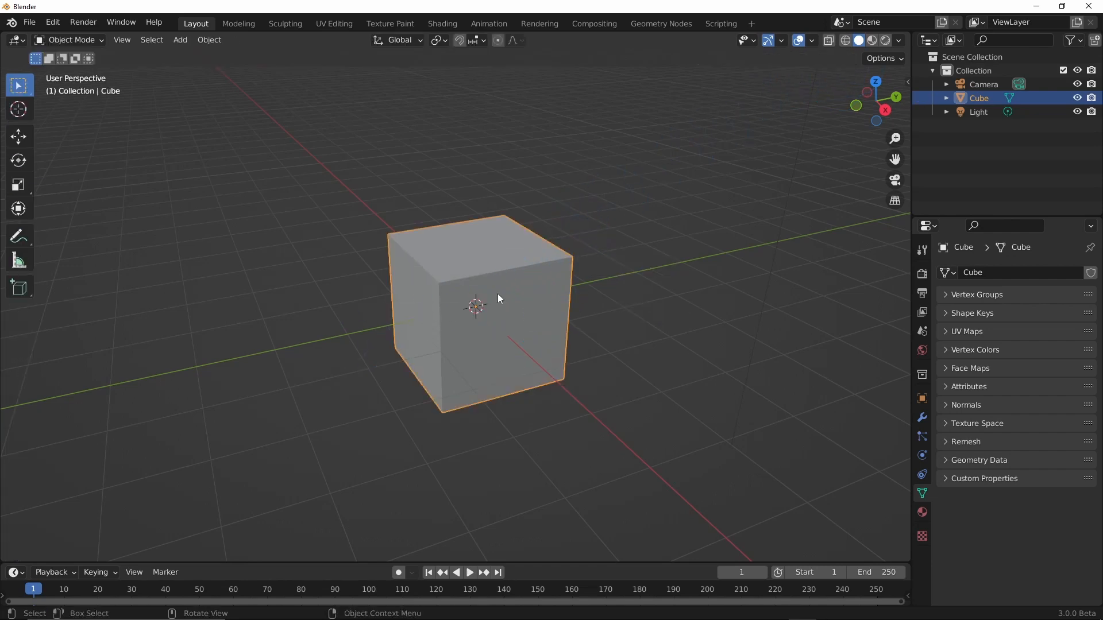
key(x)
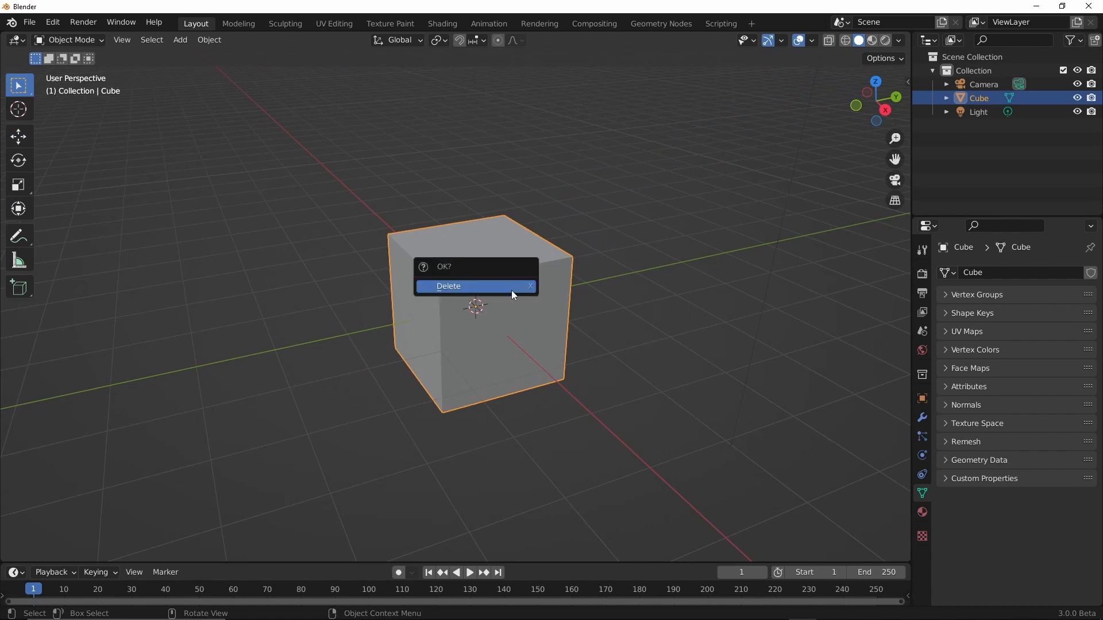
click(512, 289)
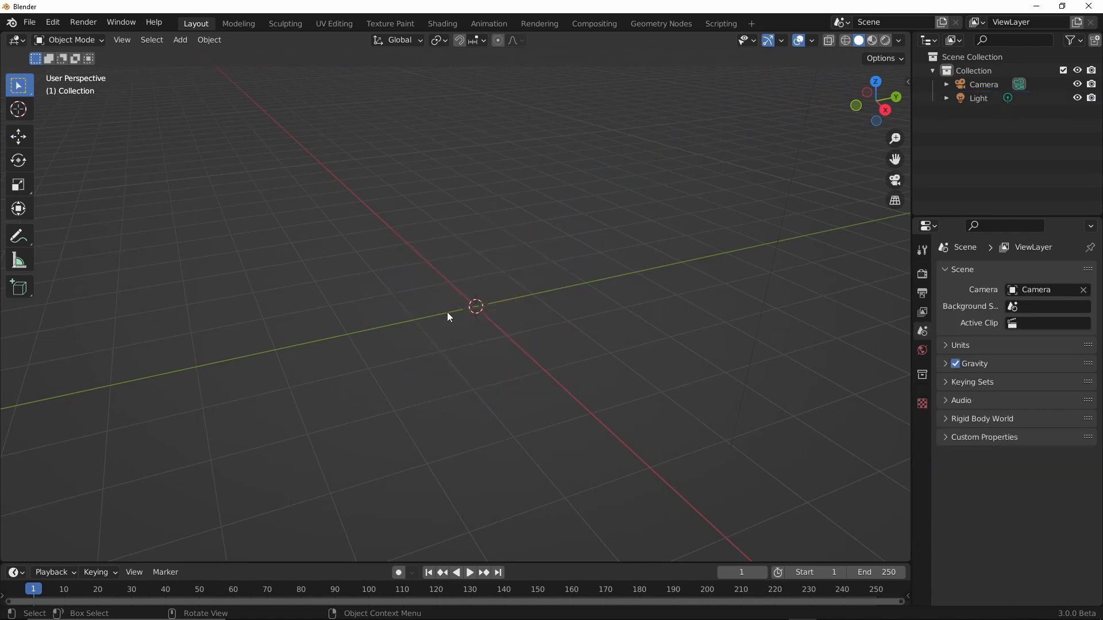
- Add a UV sphere at the world origin
key(shift+a)
mouse_move(460, 299)
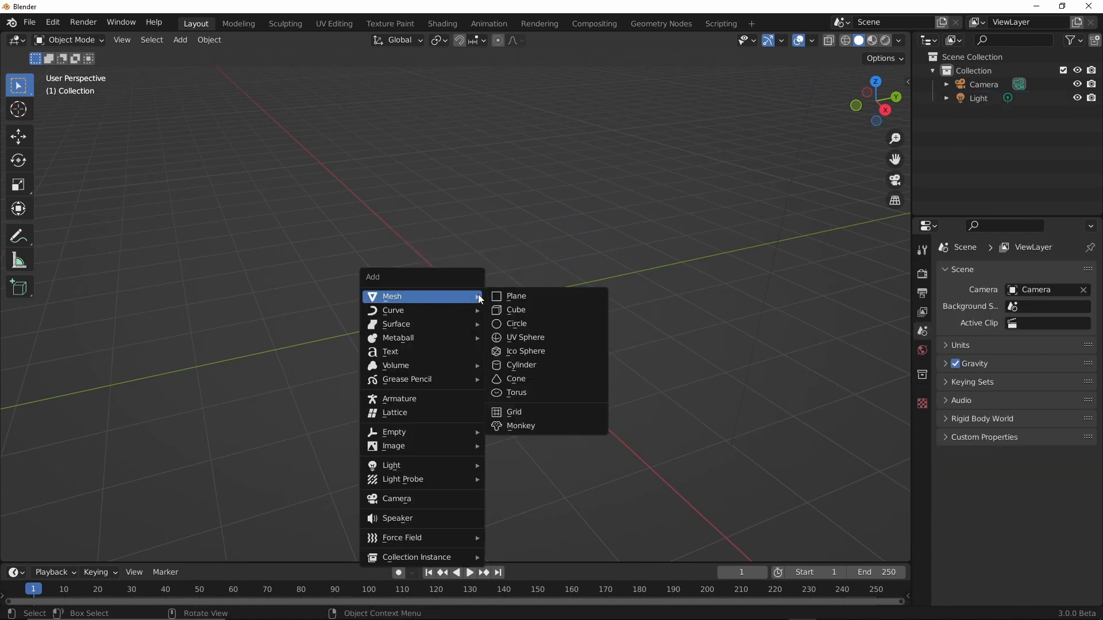
click(547, 339)
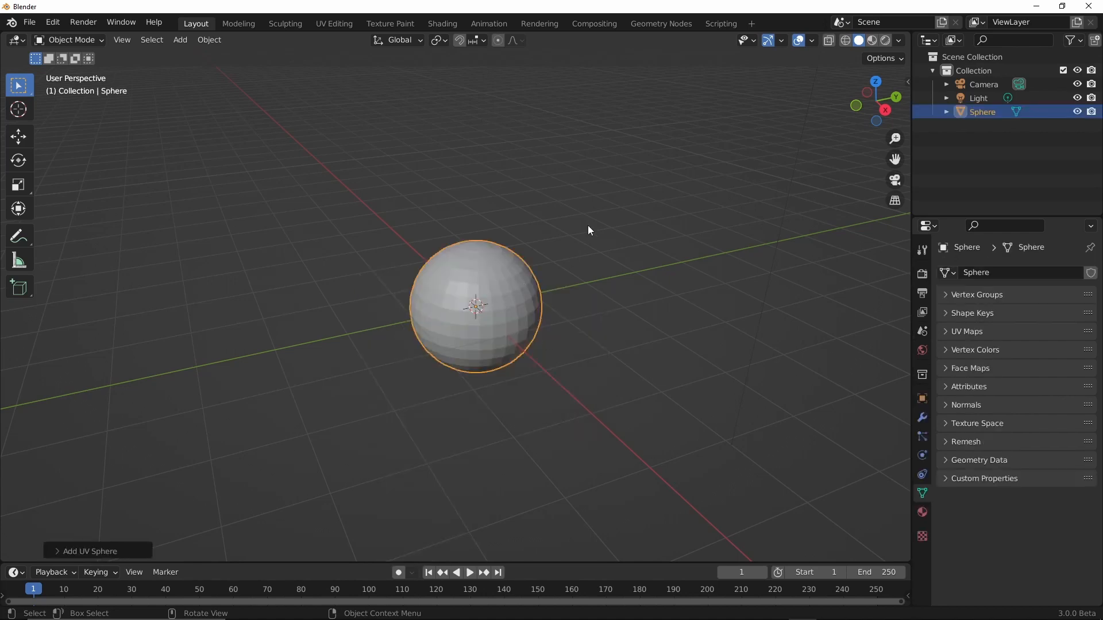
scroll(419, 322, up, 4)
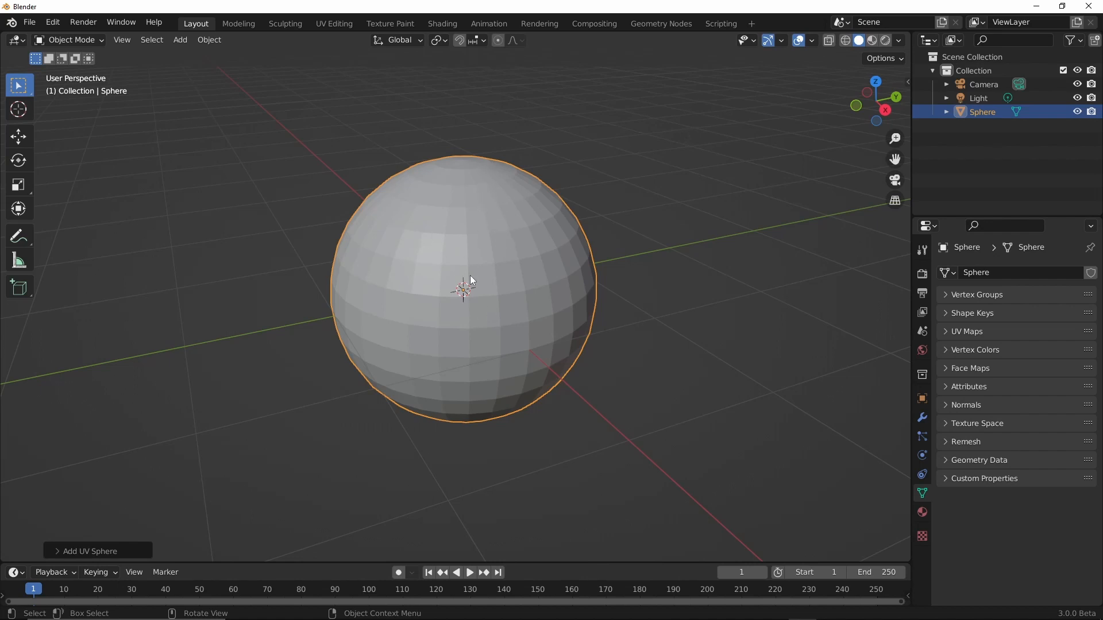
- Apply Shade Smooth to the UV sphere and deselect it
right_click(506, 254)
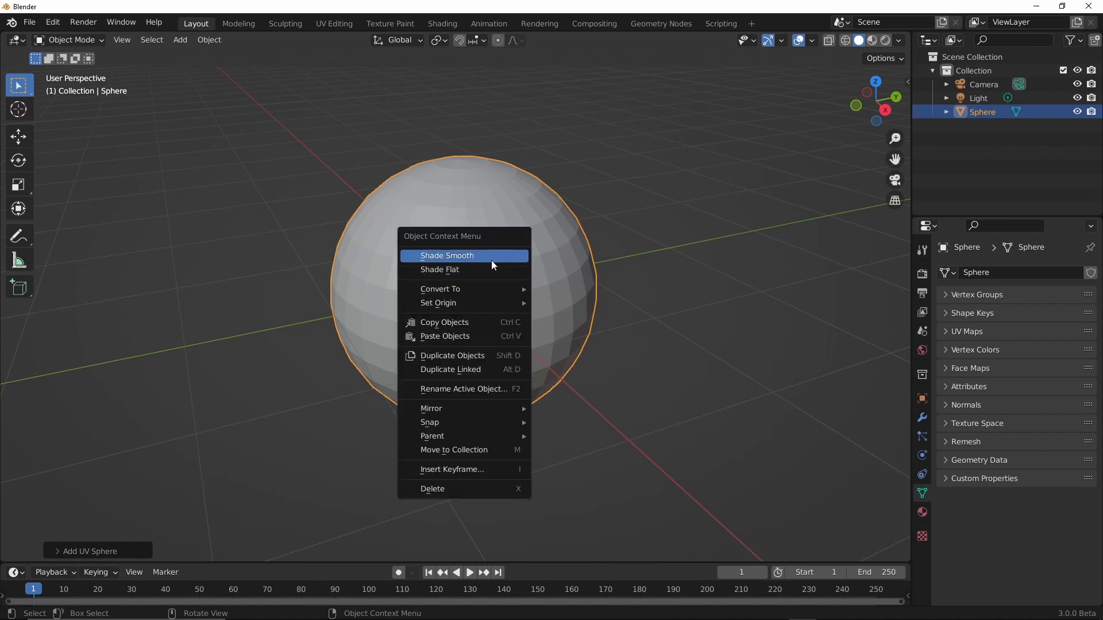
click(490, 256)
click(380, 443)
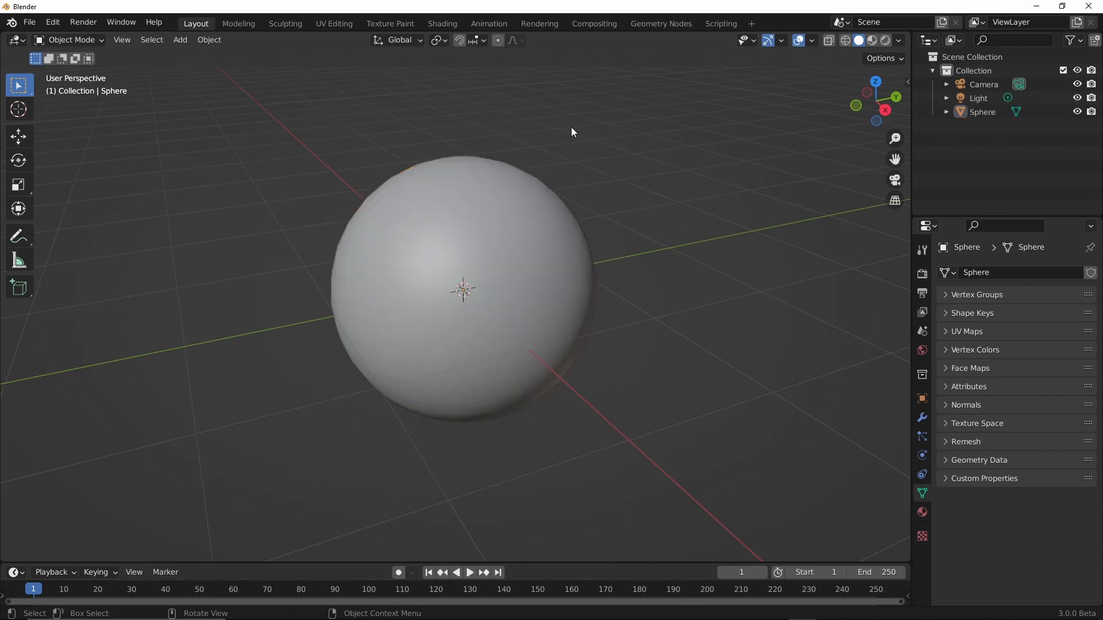
- Enable the wireframe viewport overlay so the sphere's topology is drawn over its surface
click(781, 40)
click(812, 41)
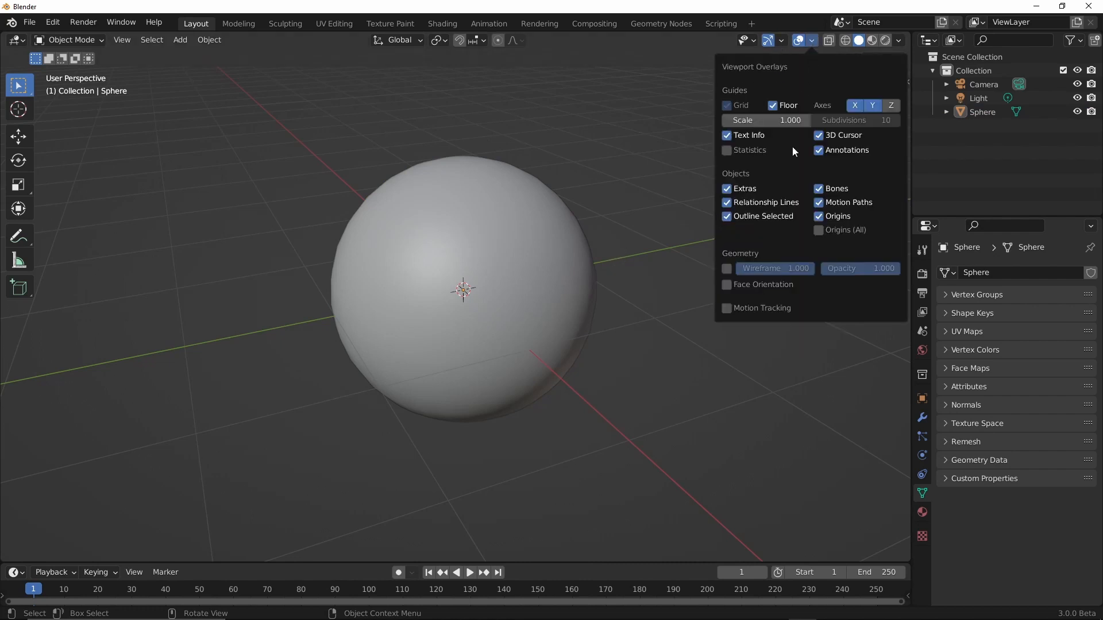
click(727, 269)
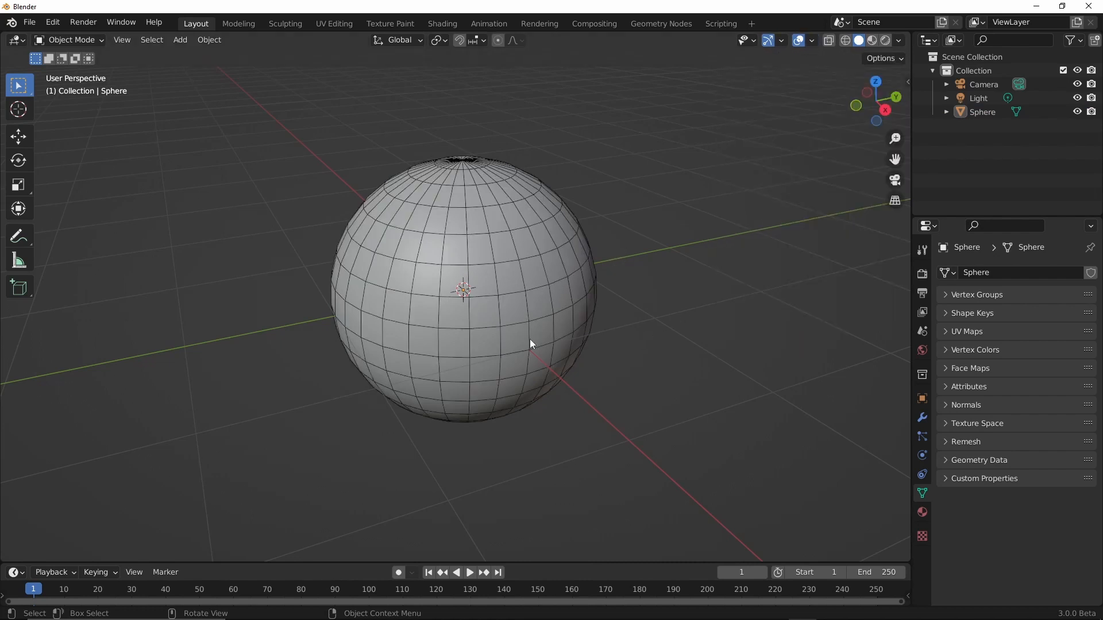
- Add an ico sphere at the origin and set its subdivisions to 4
mouse_move(512, 244)
alt+mouse_down()
mouse_move(507, 271)
mouse_move(510, 261)
alt+mouse_up()
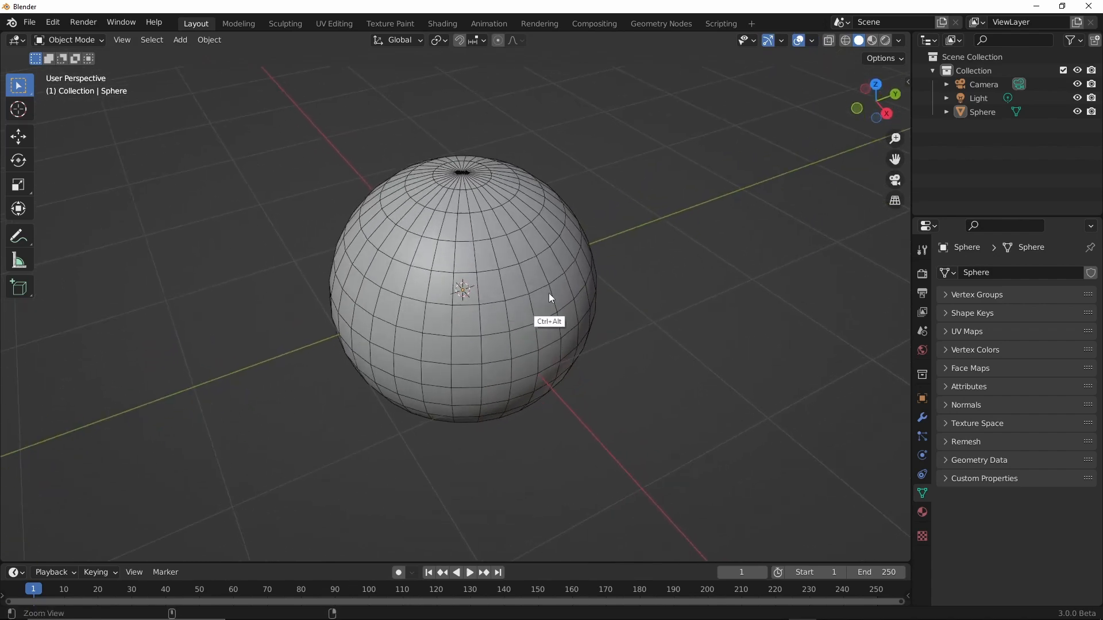
ctrl+alt+drag(549, 293, 411, 305)
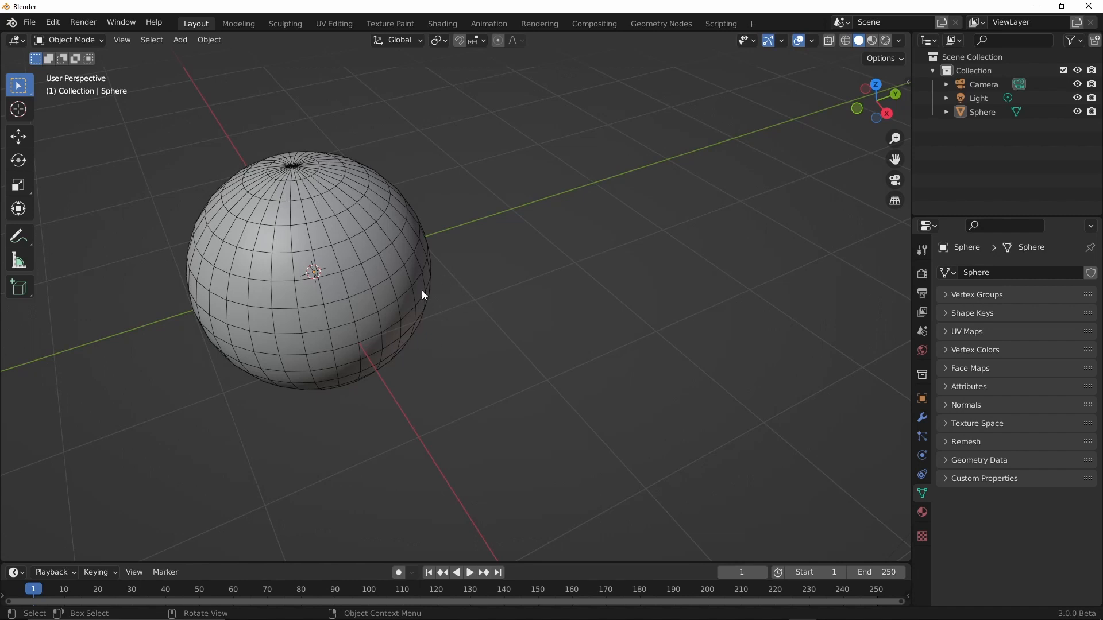
key(shift+a)
mouse_move(448, 284)
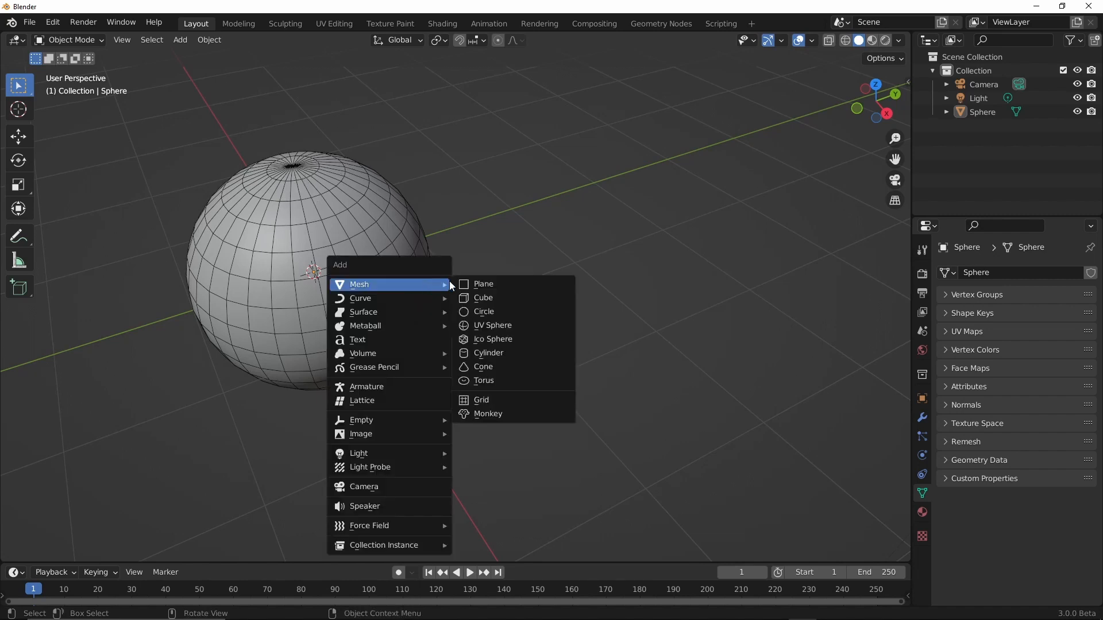
click(519, 344)
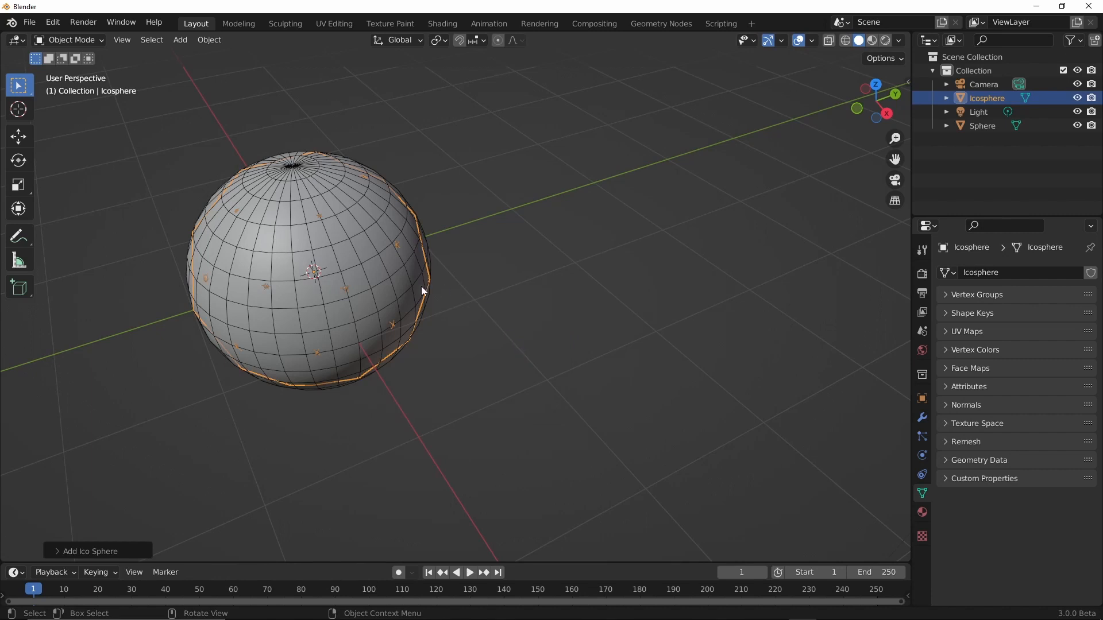
click(56, 554)
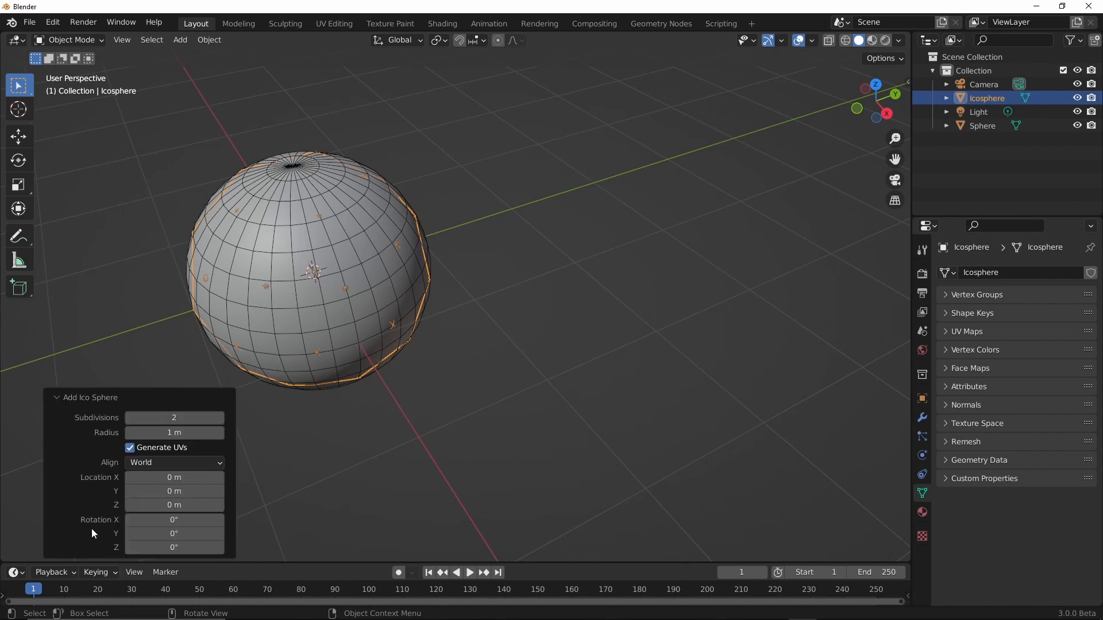
click(184, 418)
text(4)
key(Return)
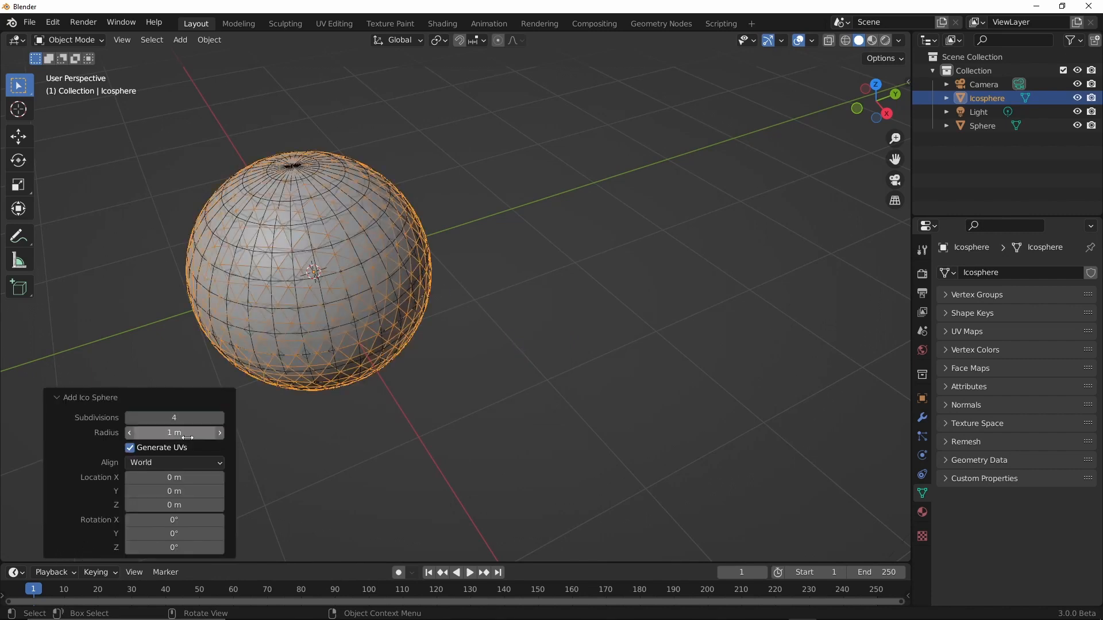
- Move the ico sphere along the Y axis so it sits clear of the UV sphere, and deselect it
click(27, 140)
drag(367, 257, 517, 339)
click(517, 339)
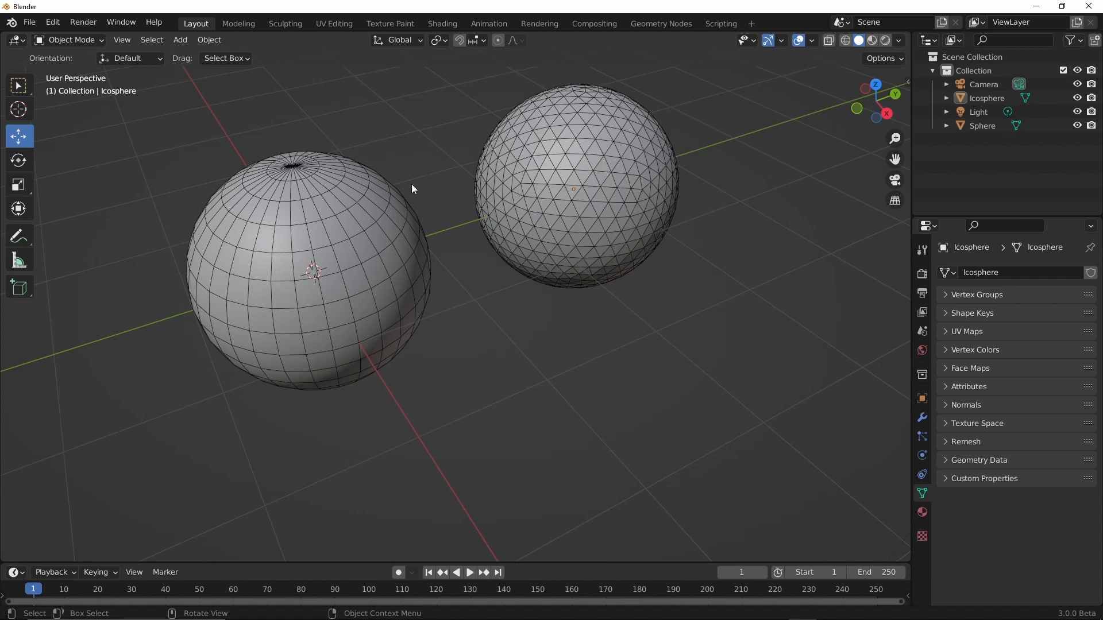
- Delete the ico sphere beside the UV sphere
drag(360, 119, 648, 305)
click(592, 192)
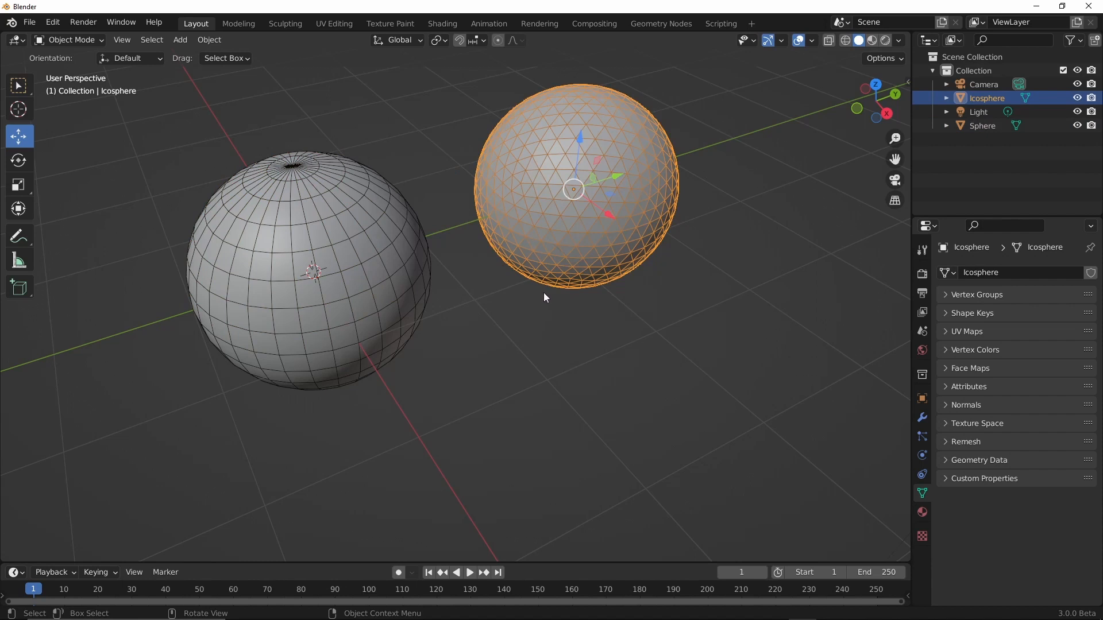
key(Delete)
- Switch the UV sphere to Sculpt Mode and open its remesh settings
click(387, 319)
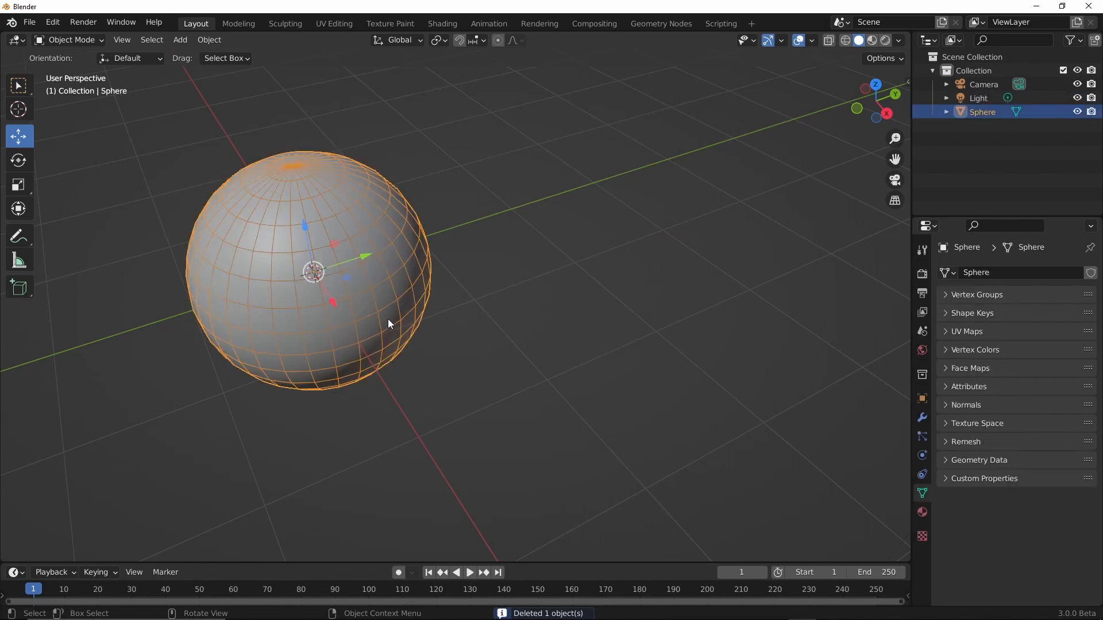
key(ctrl+Tab)
ctrl+alt+drag(422, 340, 429, 350)
mouse_move(428, 298)
alt+shift+mouse_down()
mouse_move(557, 351)
mouse_move(605, 317)
mouse_move(543, 329)
mouse_move(580, 324)
mouse_move(477, 276)
alt+shift+mouse_up()
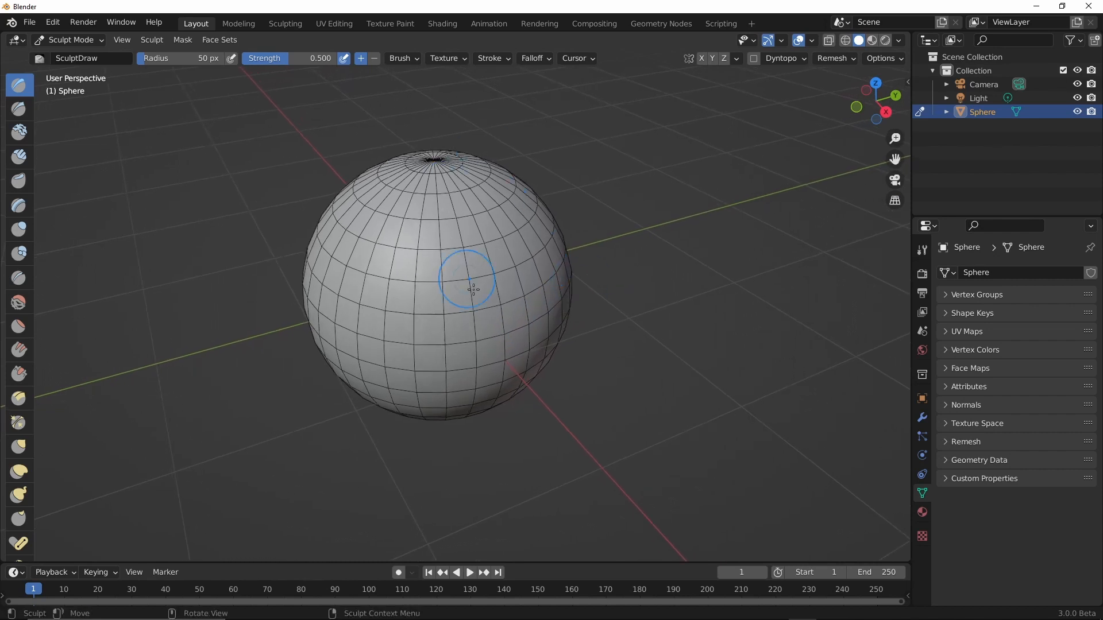
click(848, 59)
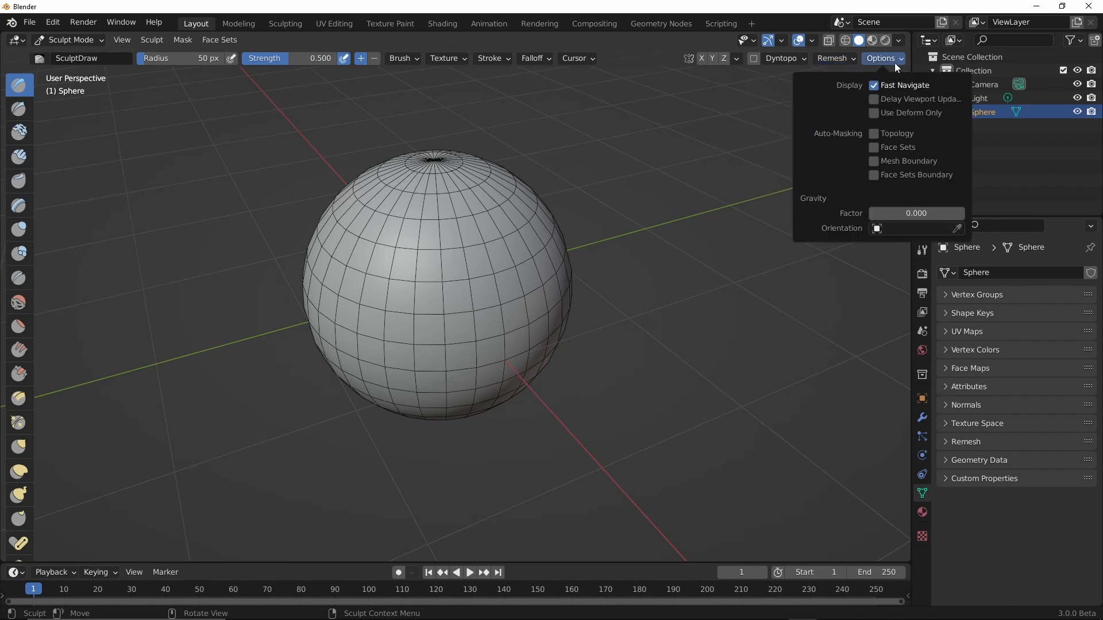
- Write the annotation "Voxel = Volume + Pixel" beside the sphere, underlining "Volume" and "Pixel"
shift+middle_drag(656, 227, 473, 236)
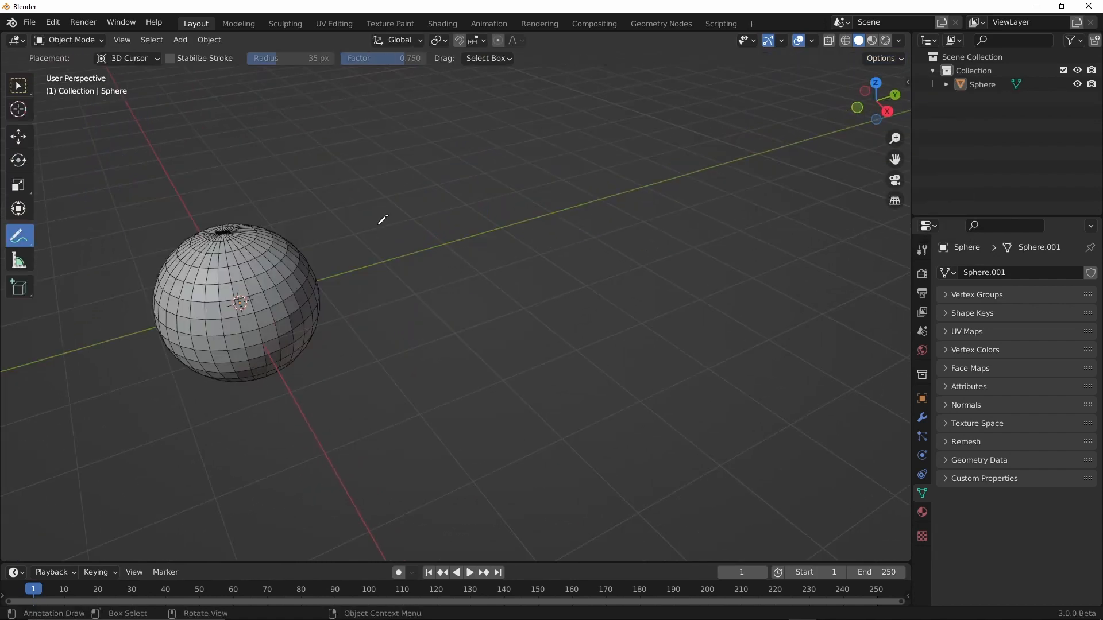
mouse_move(378, 222)
mouse_down()
mouse_move(452, 230)
mouse_move(490, 203)
mouse_up()
drag(481, 211, 492, 208)
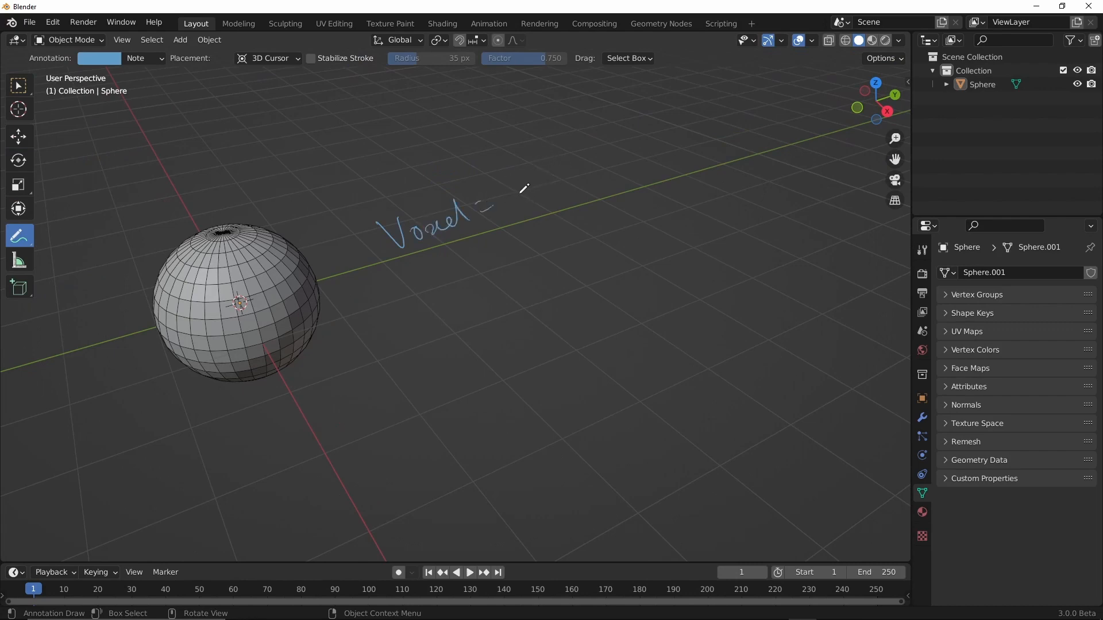
mouse_move(515, 194)
mouse_down()
mouse_move(575, 198)
mouse_move(704, 155)
mouse_up()
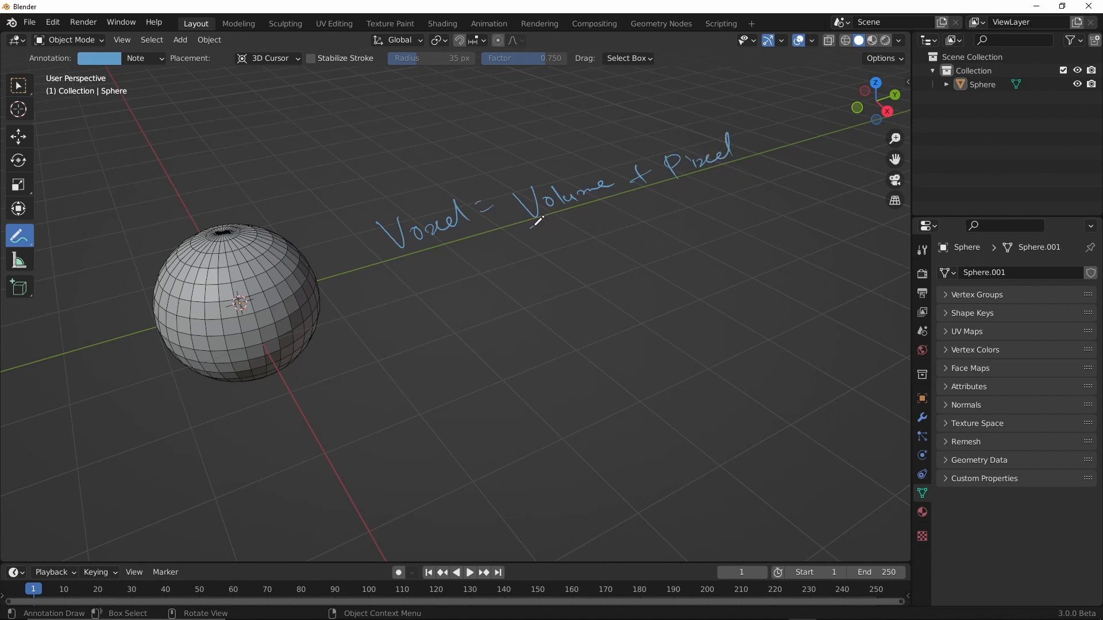
drag(530, 228, 557, 211)
drag(702, 175, 749, 157)
- Write "Volumetric Pixel" and "3D Pixel" as annotations below the voxel equation
mouse_move(502, 270)
mouse_down()
mouse_move(538, 275)
mouse_move(628, 251)
mouse_up()
drag(670, 221, 716, 218)
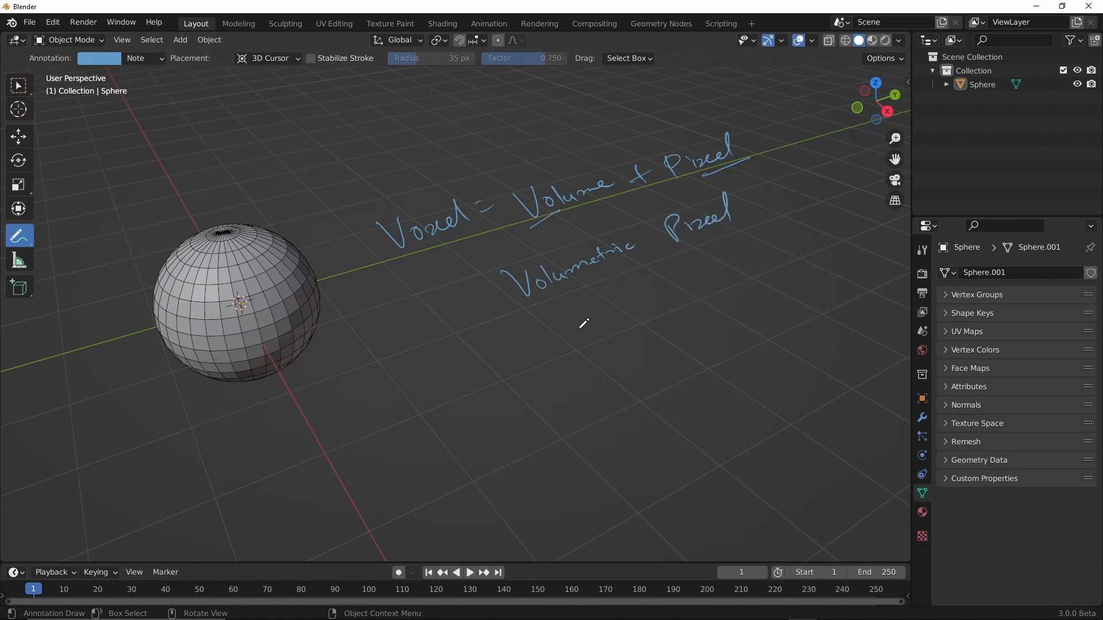
mouse_move(578, 317)
mouse_down()
mouse_move(581, 332)
mouse_move(640, 290)
mouse_move(703, 288)
mouse_up()
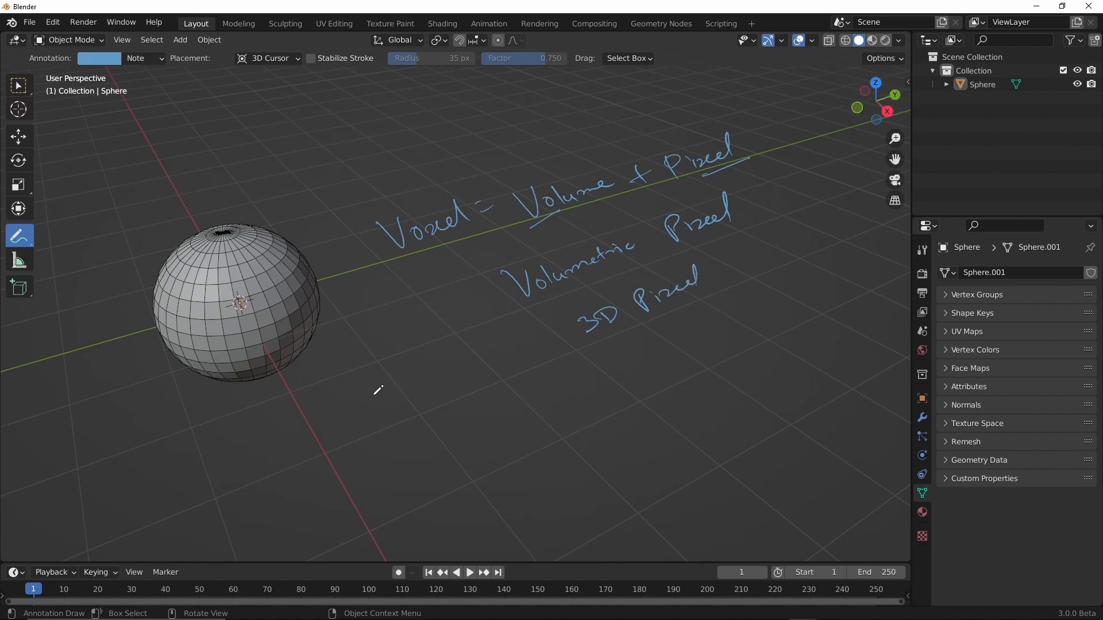
- Draw a square annotation divided into a four-by-four grid below the notes, and write "2D" in one cell
mouse_move(337, 407)
mouse_down()
mouse_move(507, 343)
mouse_move(596, 479)
mouse_move(351, 435)
mouse_move(478, 521)
mouse_move(592, 474)
mouse_up()
drag(375, 396, 471, 516)
drag(421, 366, 506, 491)
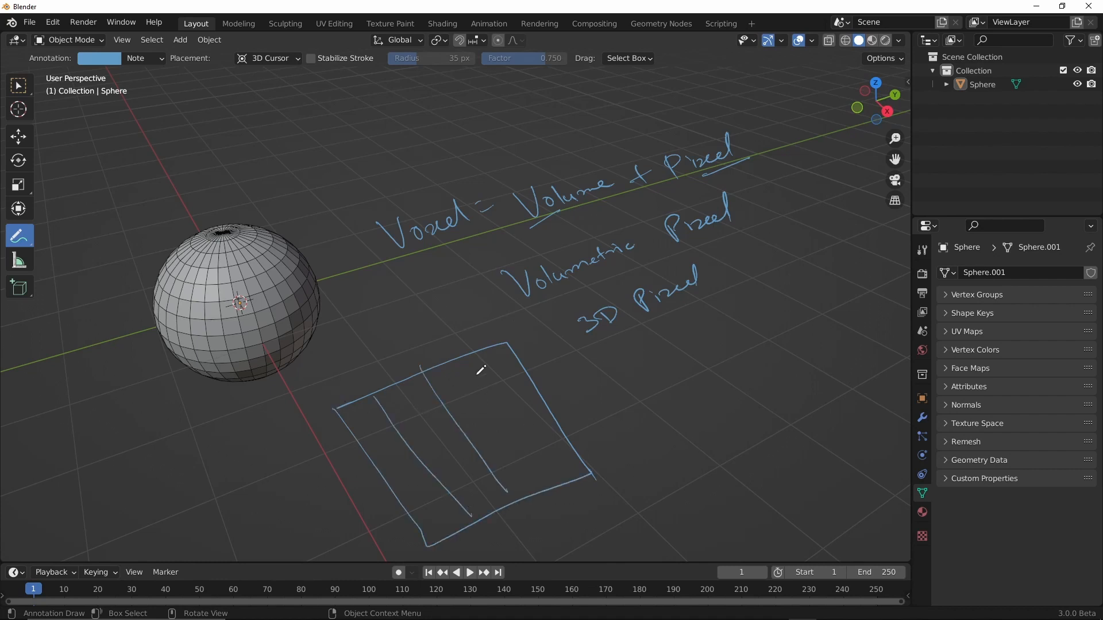
drag(467, 360, 544, 467)
drag(369, 446, 535, 363)
drag(397, 483, 547, 410)
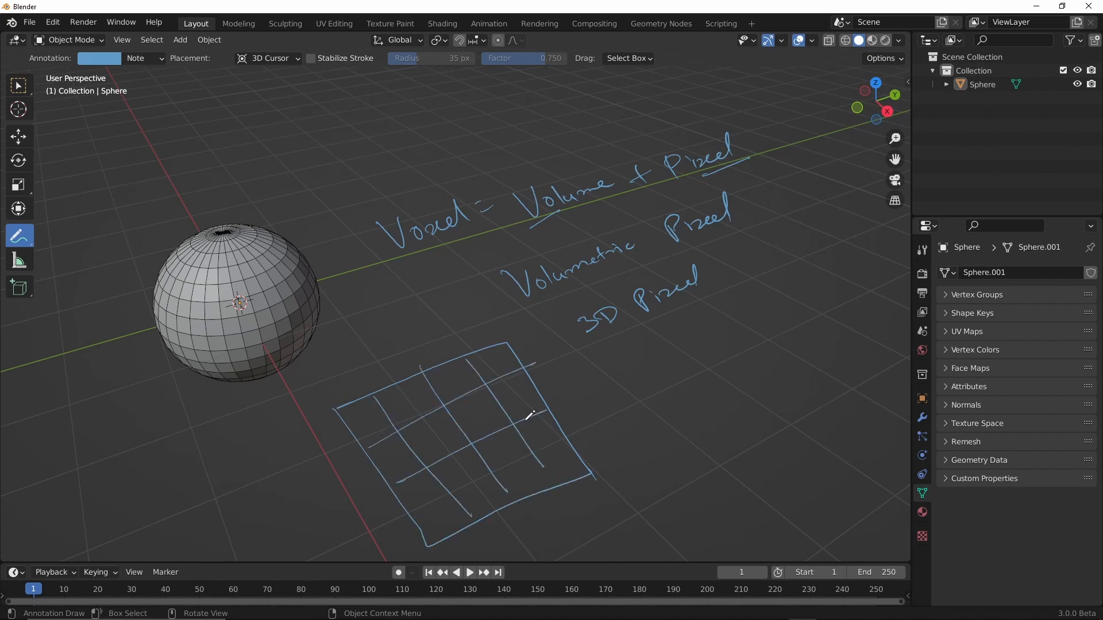
drag(427, 503, 584, 438)
drag(406, 408, 413, 412)
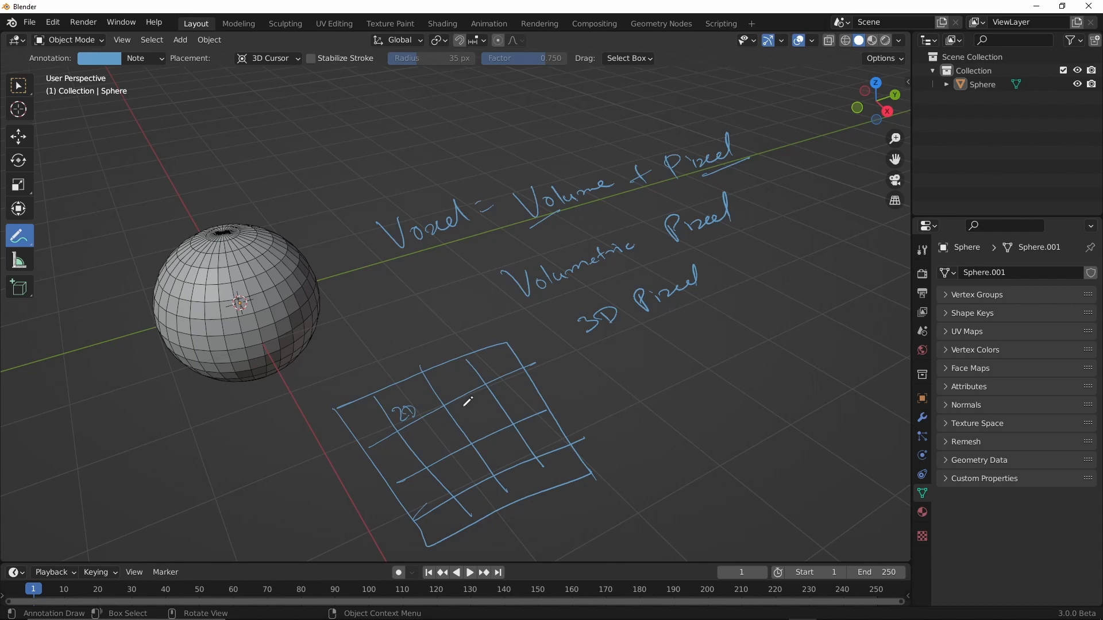
- Draw annotations of a square marked "2D" and labelled "Pixel", and a cube marked "3D" and labelled "Voxel"
mouse_move(631, 390)
mouse_down()
mouse_move(707, 401)
mouse_move(638, 440)
mouse_move(706, 398)
mouse_up()
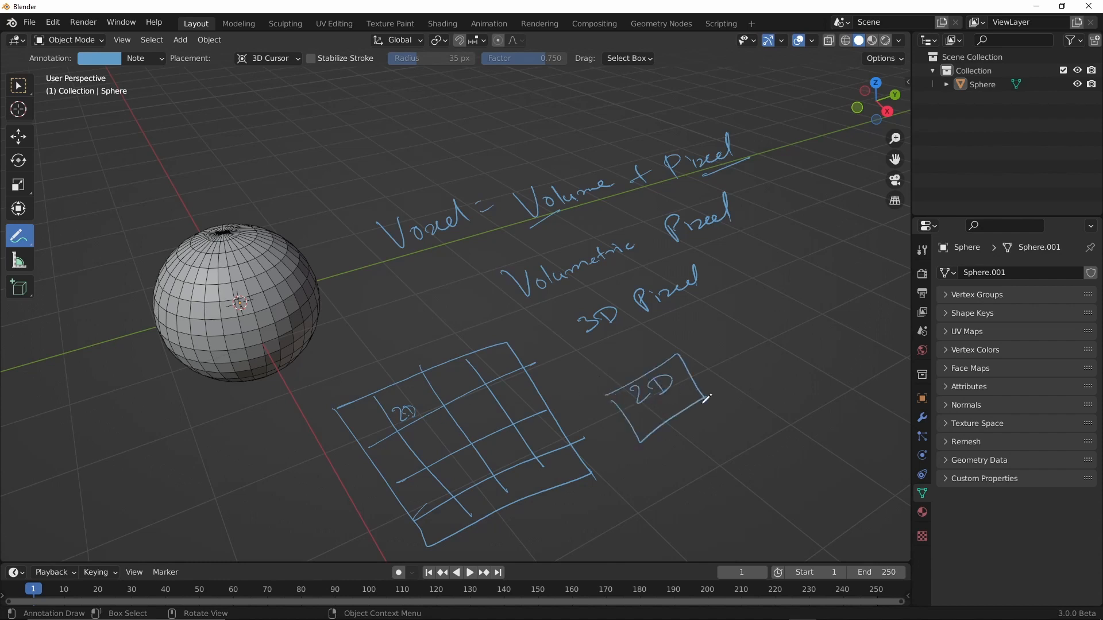
mouse_move(660, 448)
mouse_down()
mouse_move(676, 461)
mouse_move(671, 453)
mouse_move(729, 426)
mouse_up()
drag(736, 339, 757, 373)
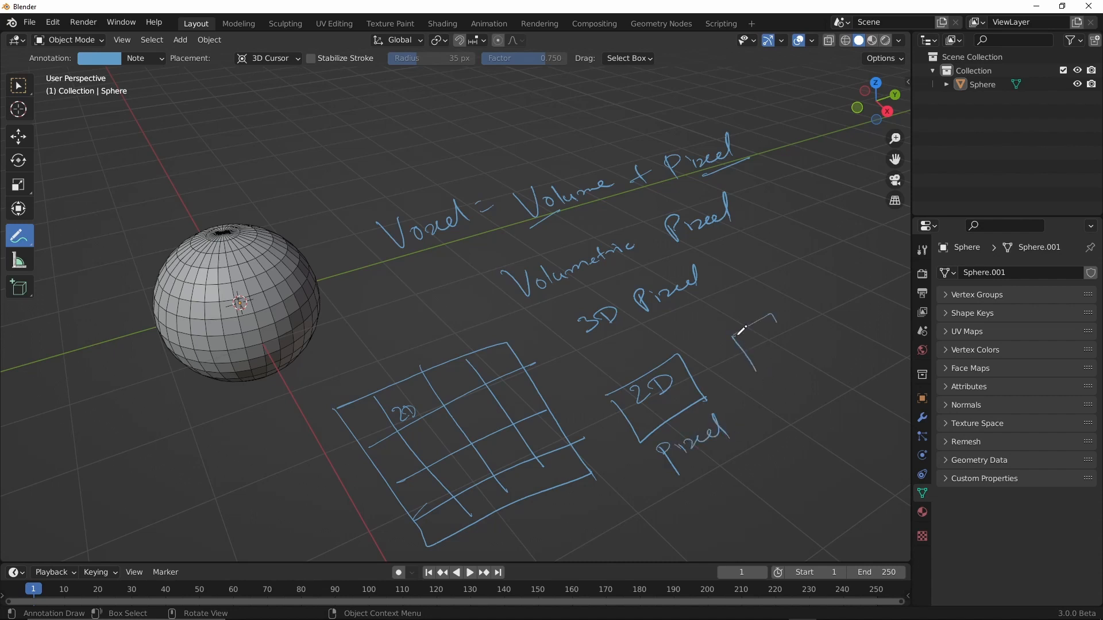
drag(776, 316, 753, 378)
mouse_move(741, 310)
mouse_down()
mouse_move(732, 337)
mouse_move(787, 289)
mouse_move(803, 351)
mouse_move(773, 352)
mouse_up()
drag(759, 397, 802, 395)
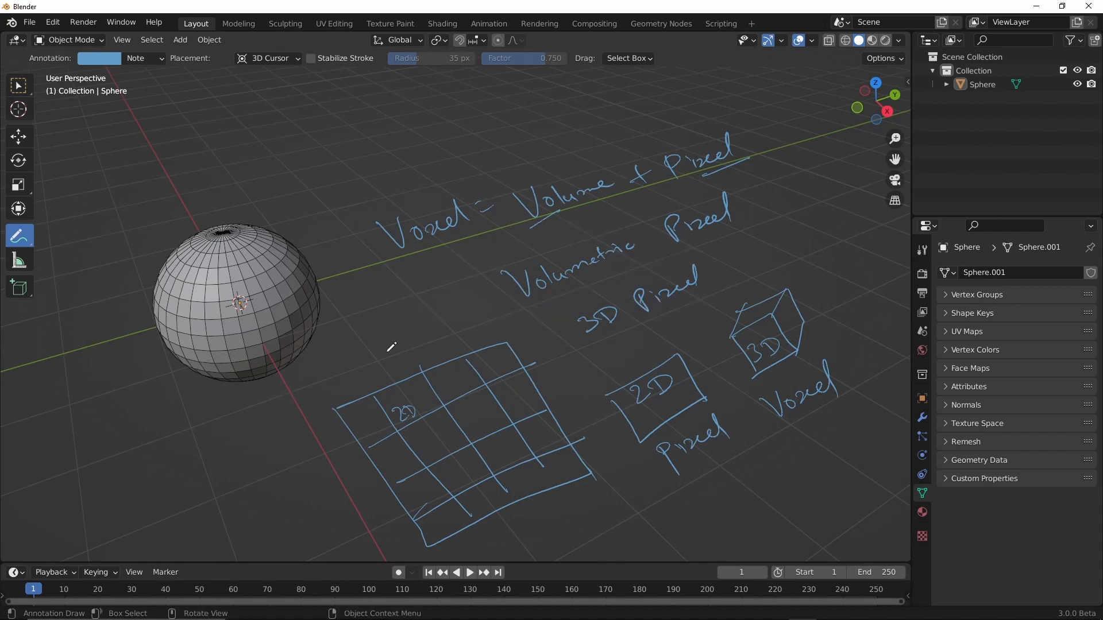
- Remove the note layer holding all the handwritten annotations and activate the Move tool
click(906, 83)
click(879, 182)
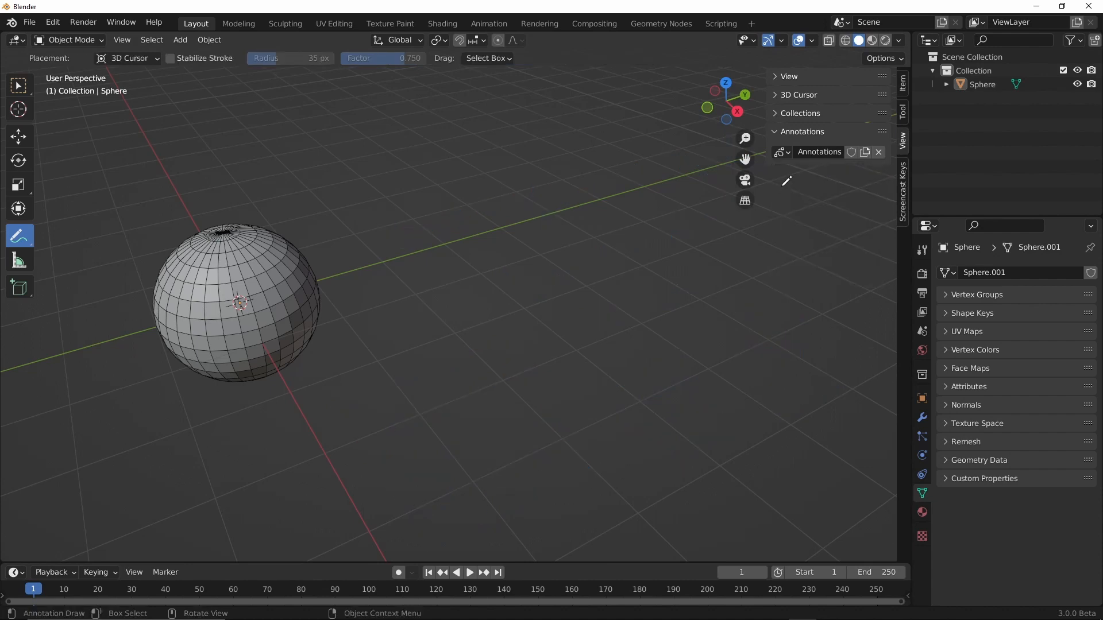
click(20, 142)
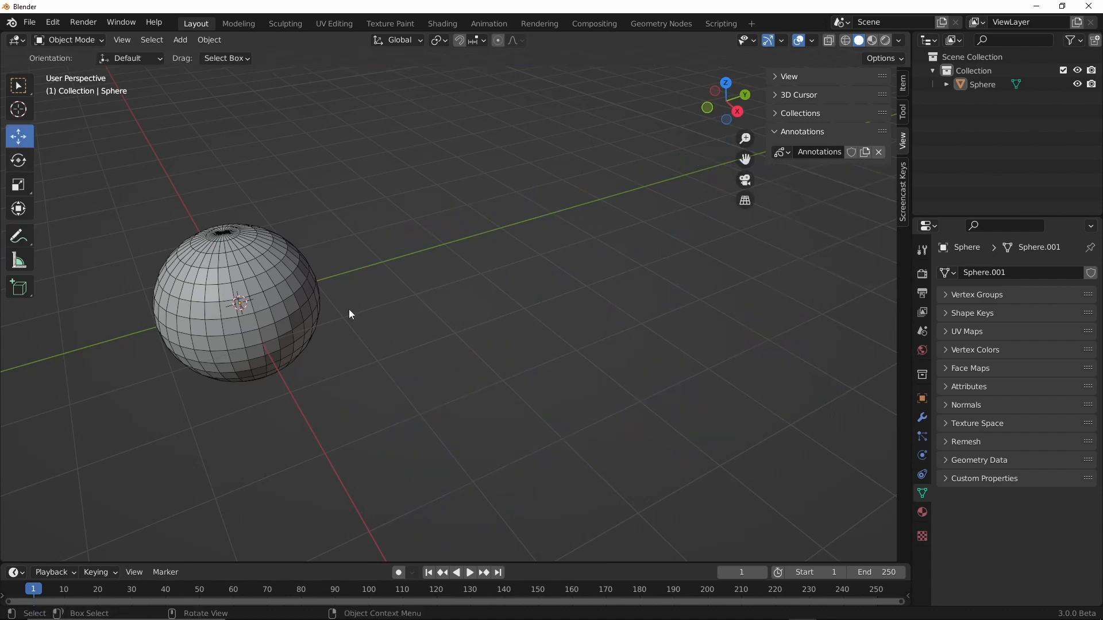
- Delete the UV sphere and add a 2 m cube at the origin in its place
click(296, 322)
ctrl+middle_drag(448, 297, 461, 329)
key(x)
click(508, 292)
key(shift+a)
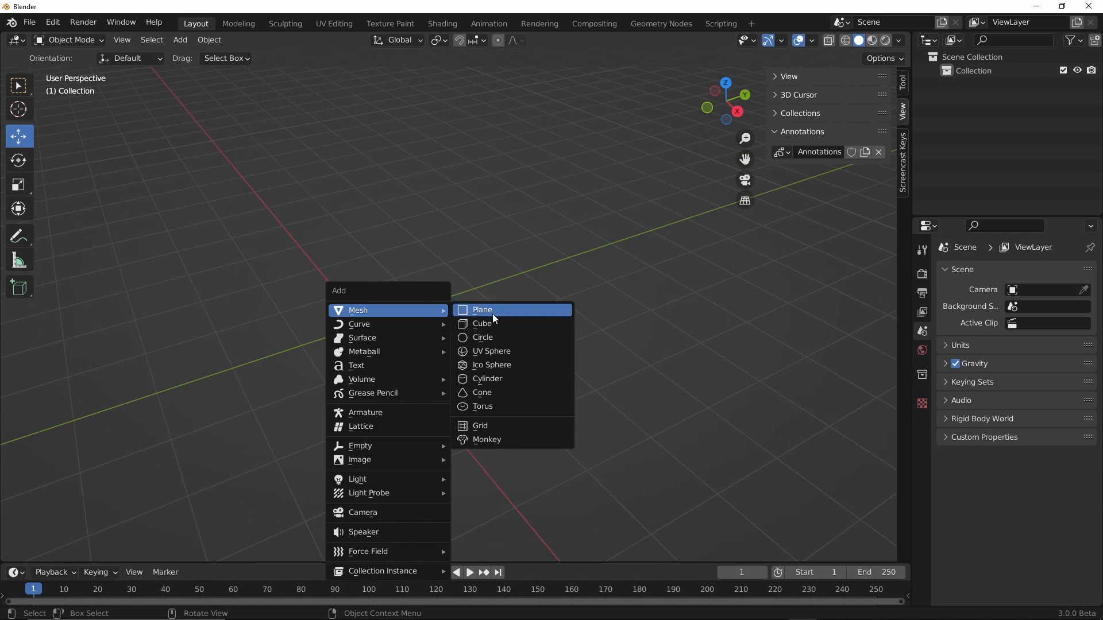
click(480, 323)
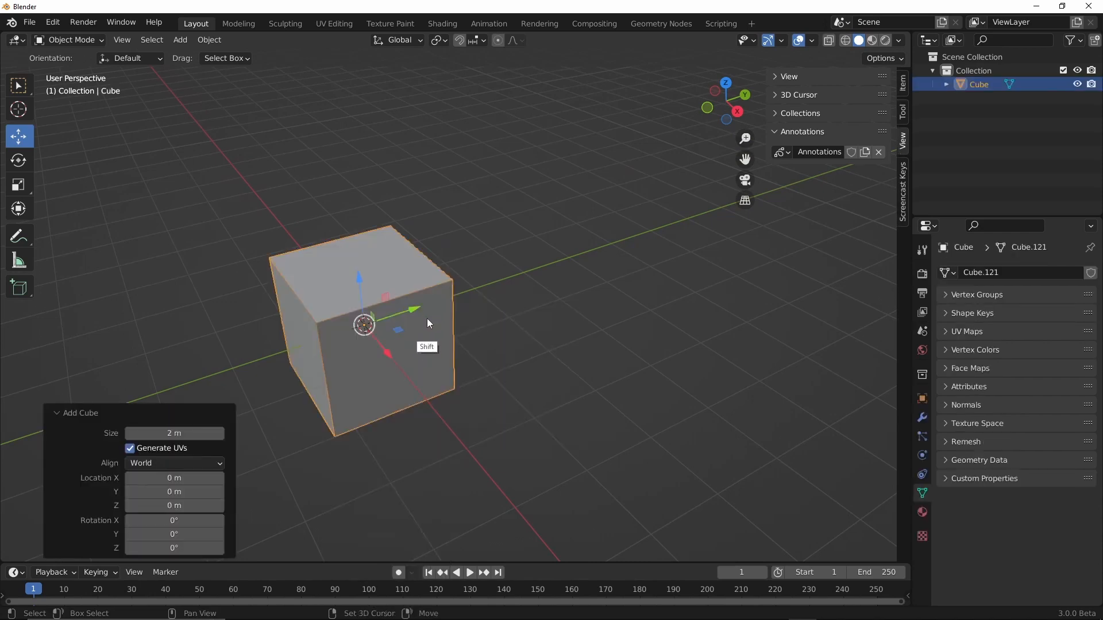
- Duplicate the cube about 1.98 m along Y and repeat the duplication to form a row of five cubes
key(shift+d)
key(y)
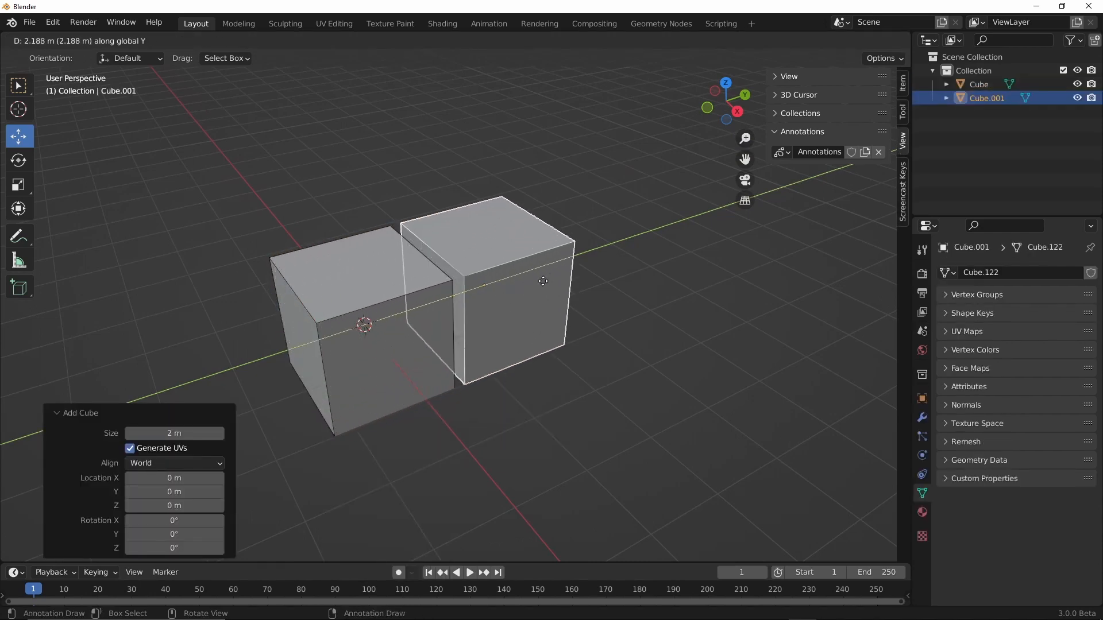
click(535, 292)
key(shift+r)
key(shift+r)
key(shift+r)
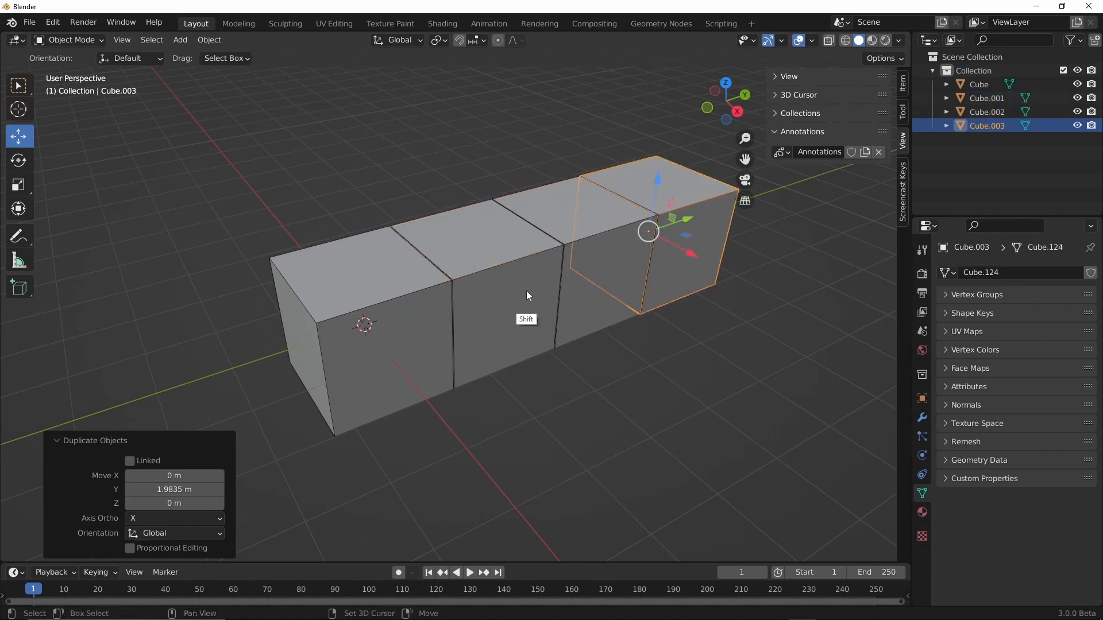
key(alt+a)
- Duplicate the whole row about -1.99 m along X and repeat it to form a layer of four rows
ctrl+middle_drag(450, 223, 422, 243)
drag(337, 215, 618, 346)
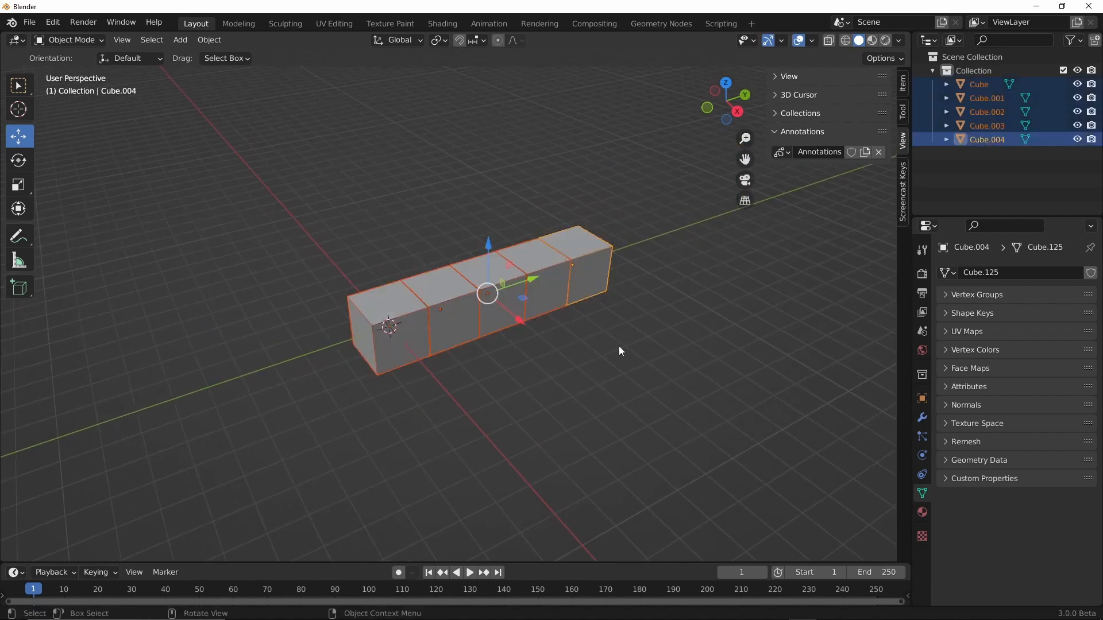
key(shift+d)
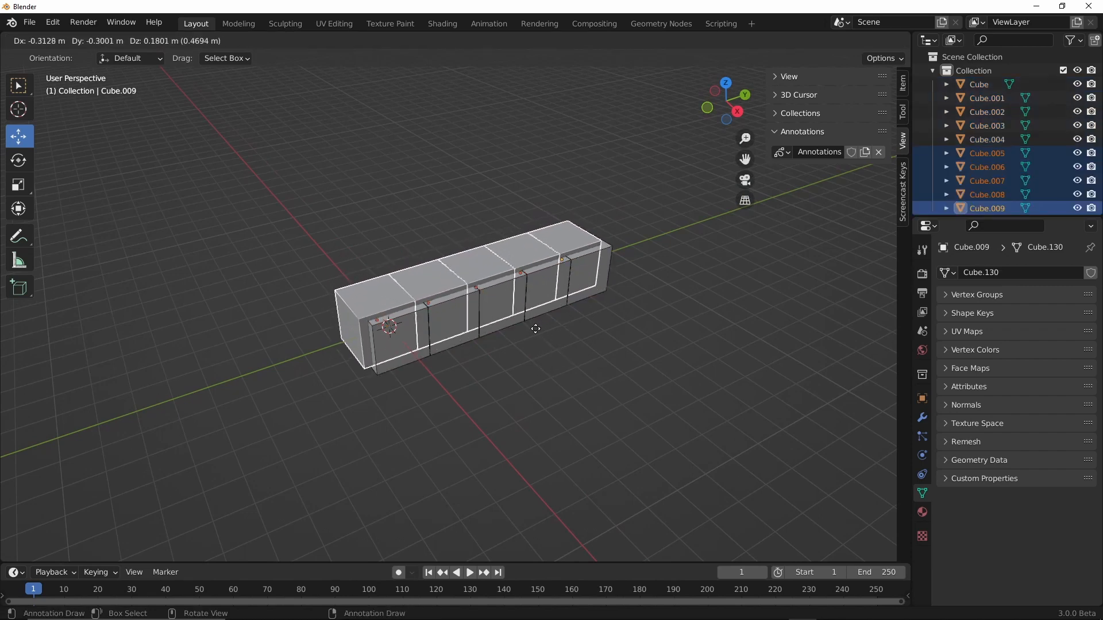
key(x)
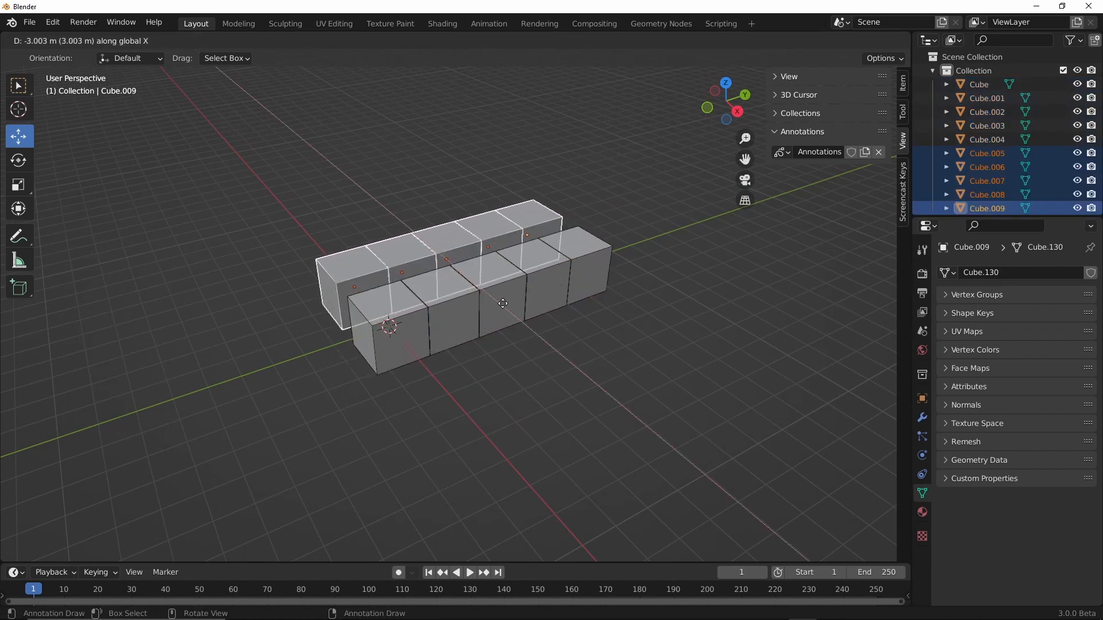
click(515, 316)
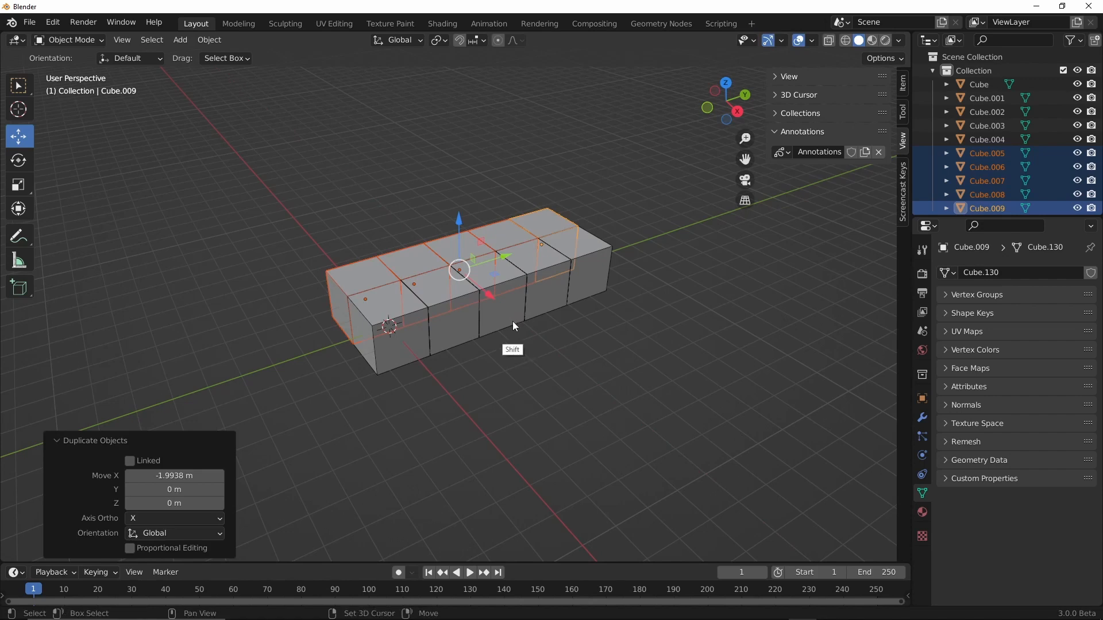
key(shift+r)
key(shift+r)
key(alt+a)
- Duplicate the entire cube layer about 2.01 m upward along Z and repeat it to stack four layers
drag(239, 164, 655, 384)
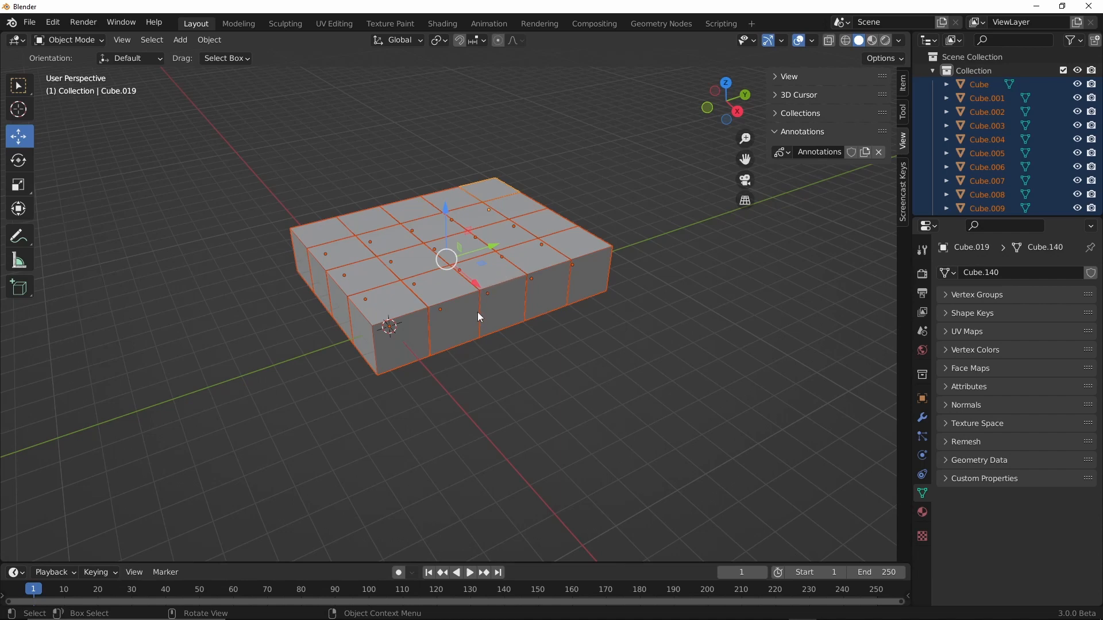
key(shift+d)
key(z)
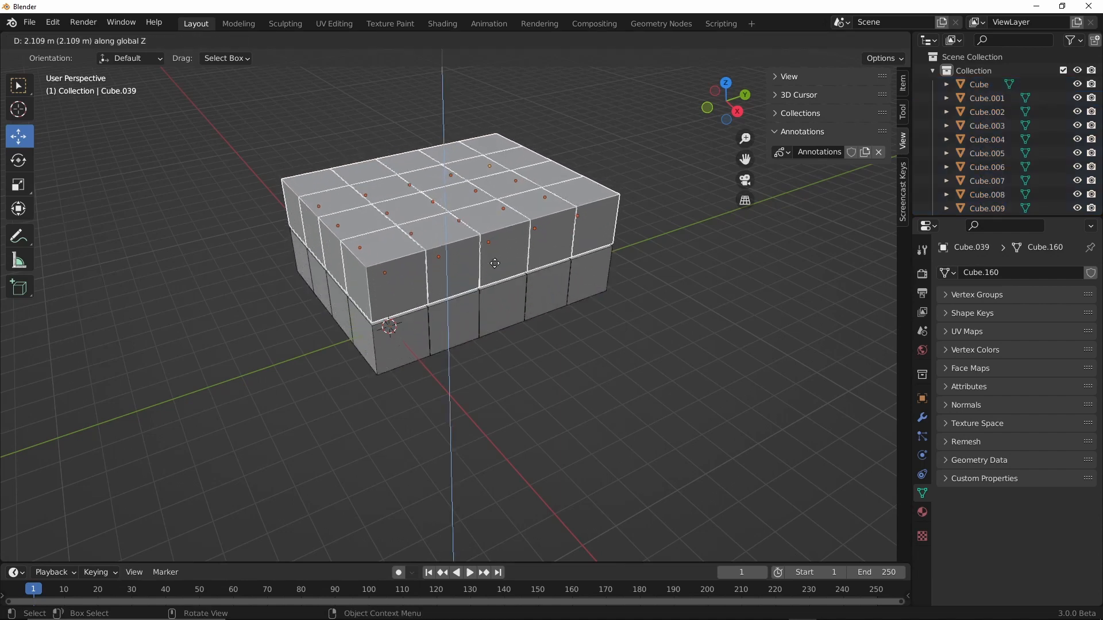
click(496, 269)
key(shift+r)
key(shift+r)
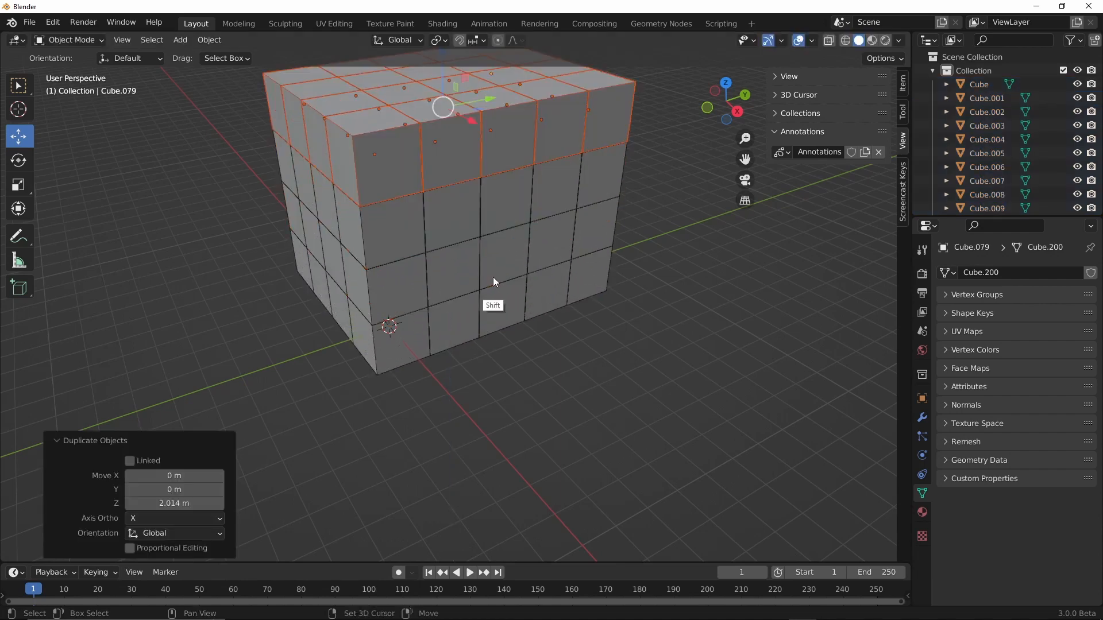
click(528, 374)
- Examine the cubes inside the stacked block in wireframe shading
middle_drag(565, 294, 468, 328)
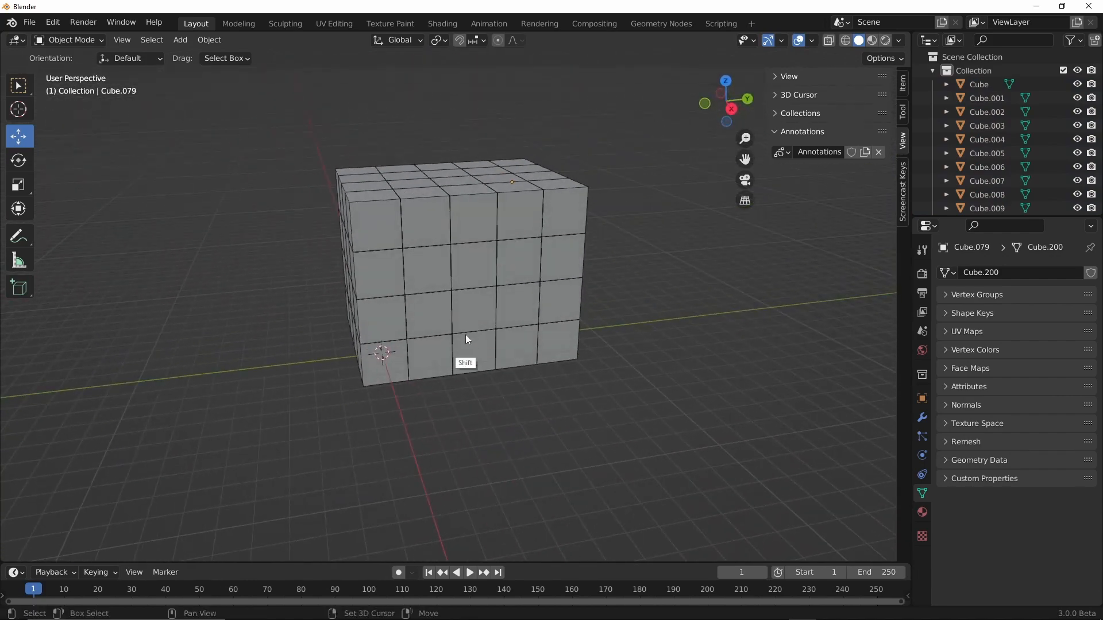
key(shift+z)
alt+drag(475, 370, 529, 329)
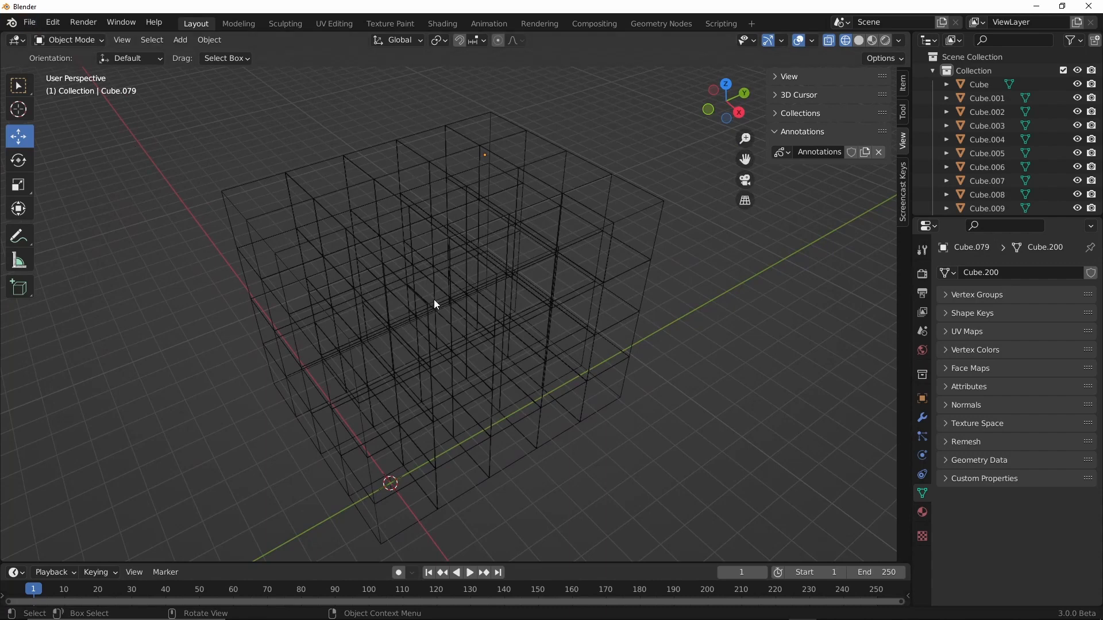
- Replace all the cubes with a UV sphere of 32 segments, 16 rings and 1 m radius, and restore solid shading
key(a)
key(Delete)
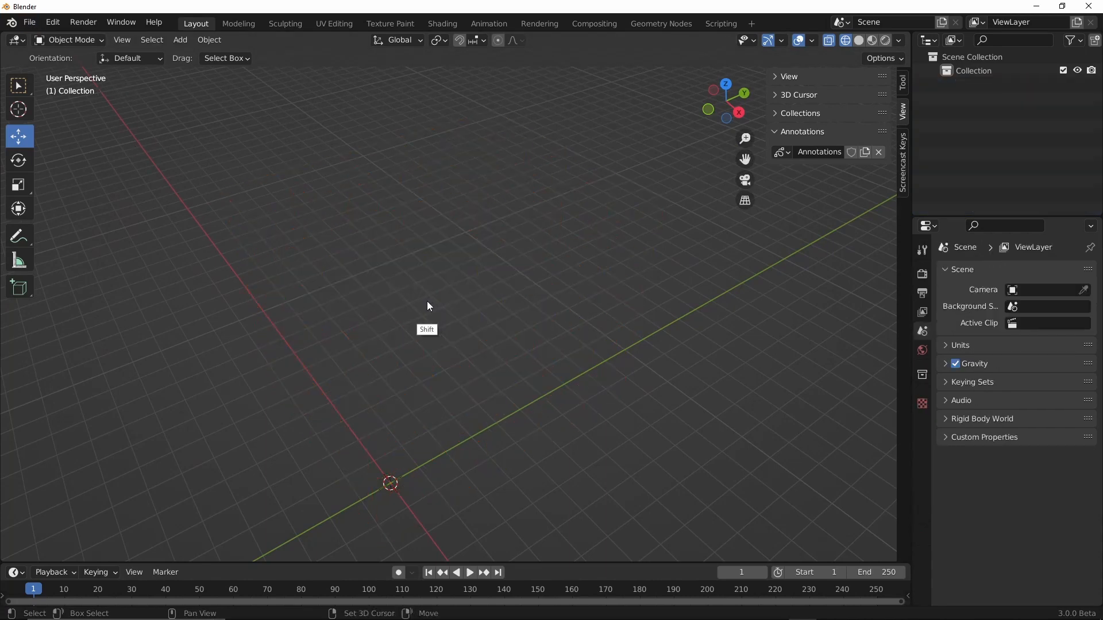
key(shift+a)
click(499, 340)
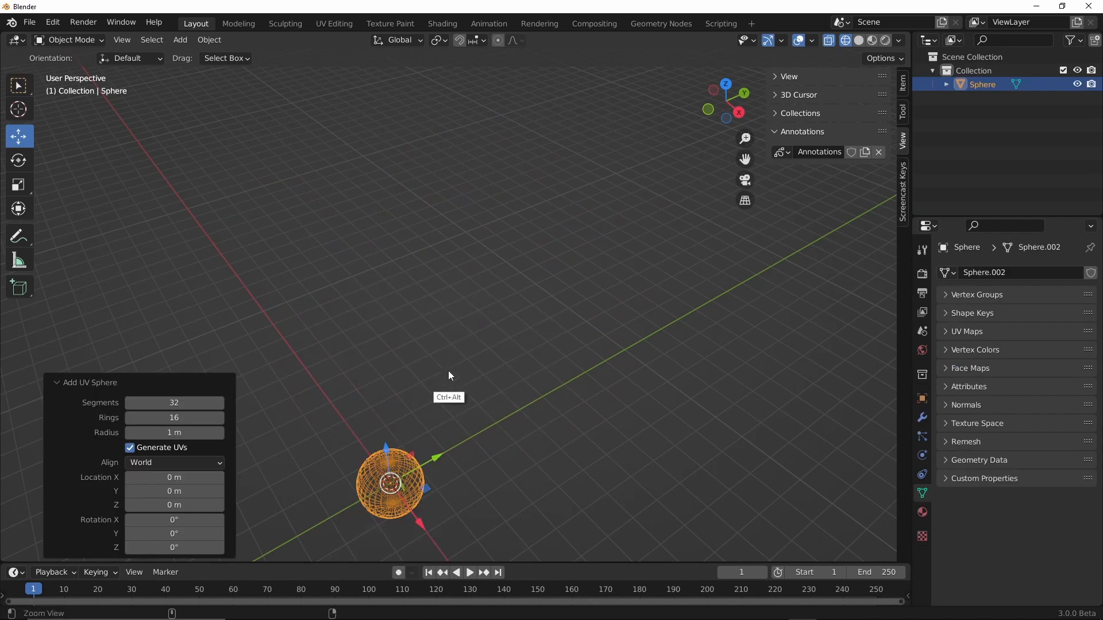
ctrl+alt+drag(448, 384, 487, 319)
alt+shift+drag(450, 398, 505, 243)
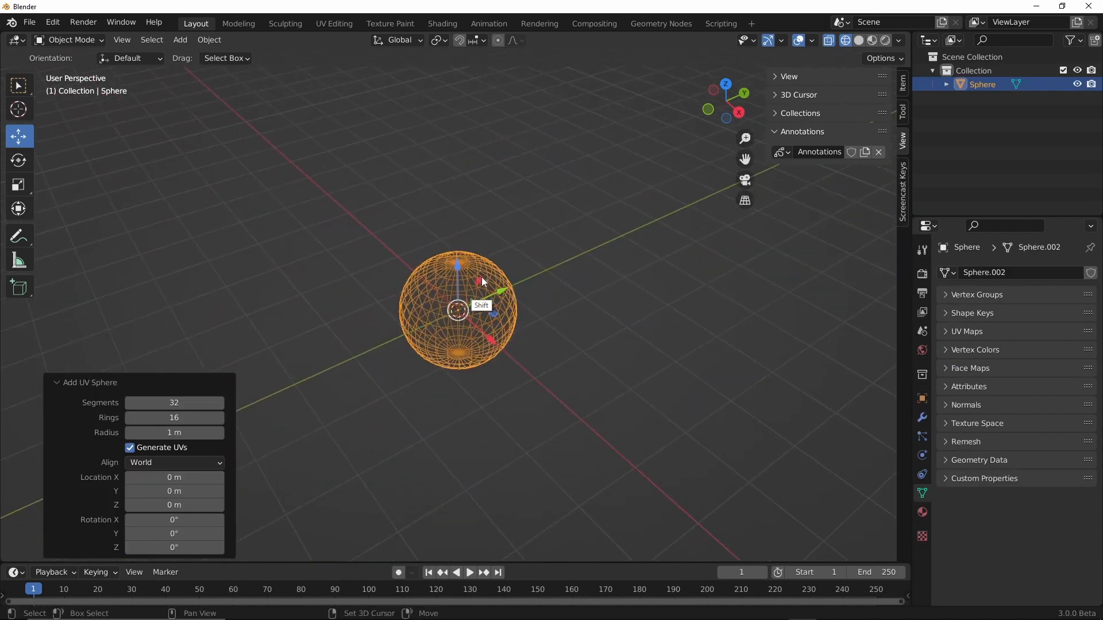
key(shift+z)
- Enable the Screencast Keys display, deselect the sphere and hide the sidebar
click(903, 180)
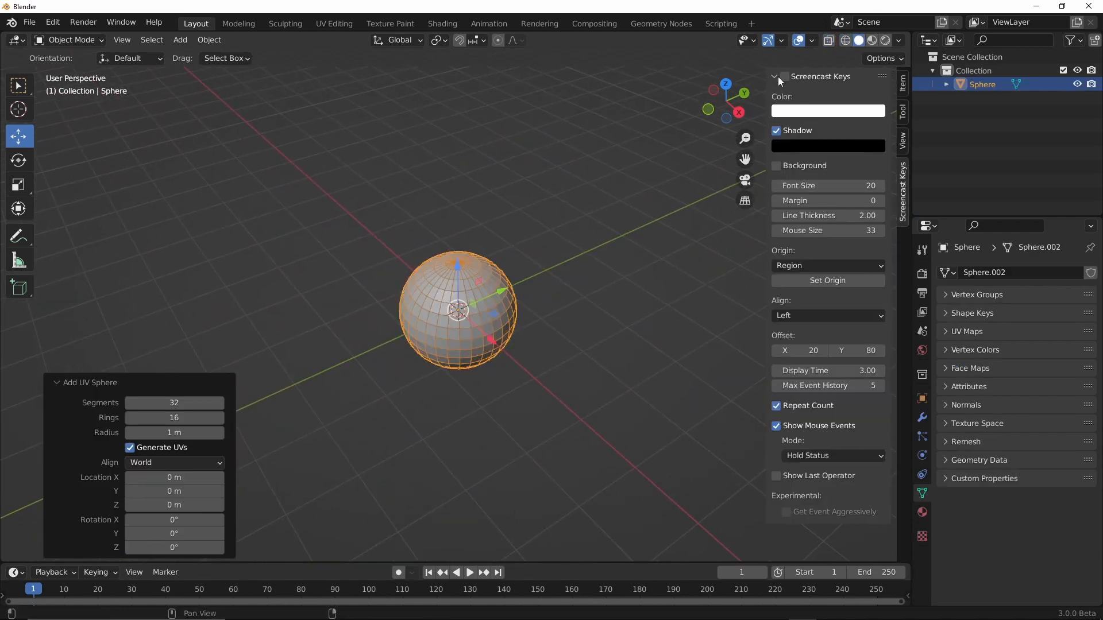
click(784, 77)
click(764, 117)
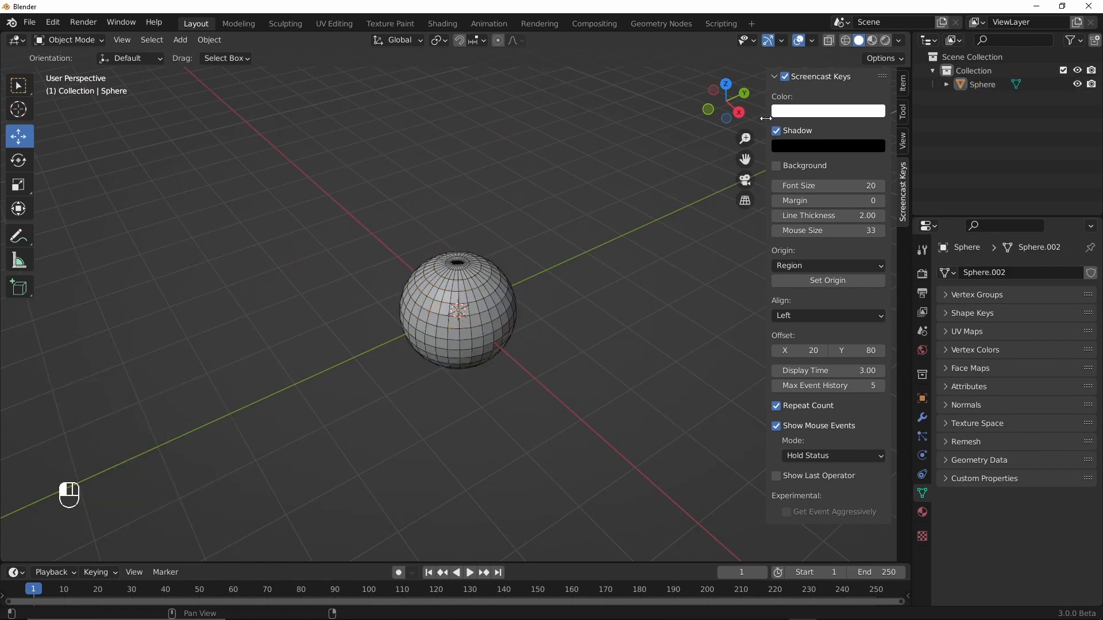
drag(765, 118, 906, 118)
- Switch the UV sphere to Sculpt Mode
ctrl+alt+drag(519, 396, 559, 274)
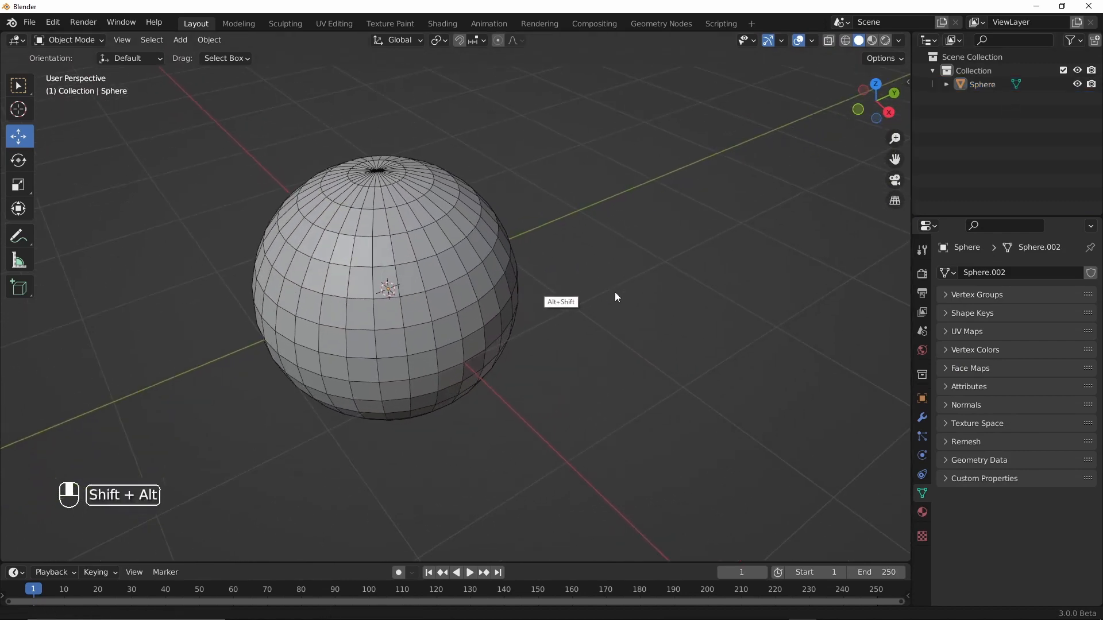
key(ctrl+Tab)
click(536, 478)
mouse_move(488, 322)
ctrl+alt+mouse_down()
mouse_move(502, 351)
mouse_move(496, 389)
mouse_move(501, 381)
ctrl+alt+mouse_up()
ctrl+alt+drag(528, 313, 544, 339)
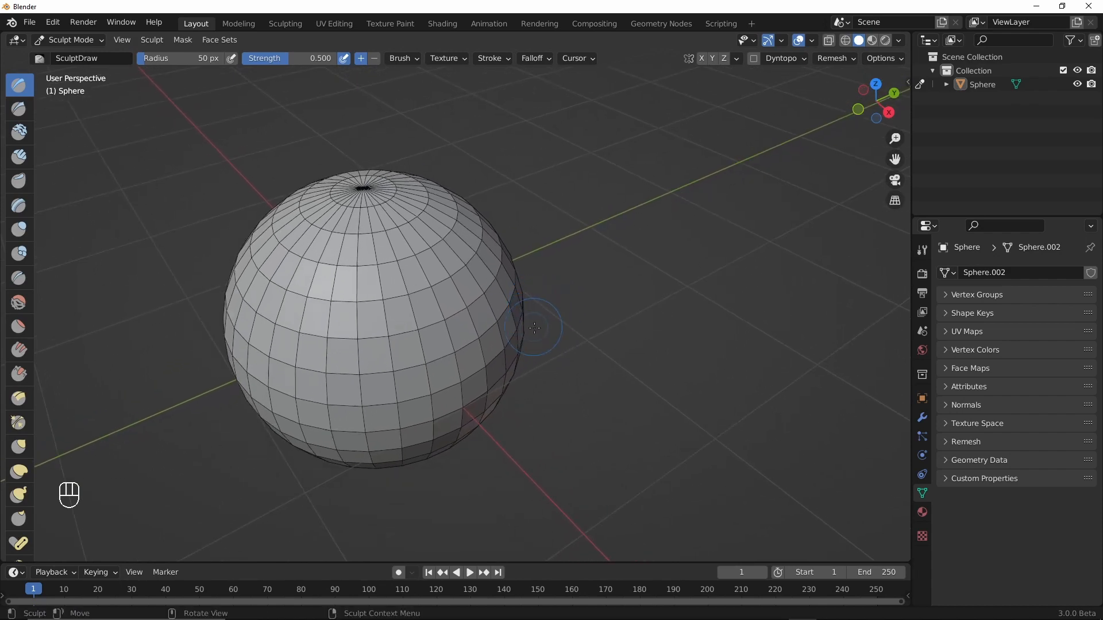
- Sample the remesh voxel size from a face on the sphere's surface
click(849, 58)
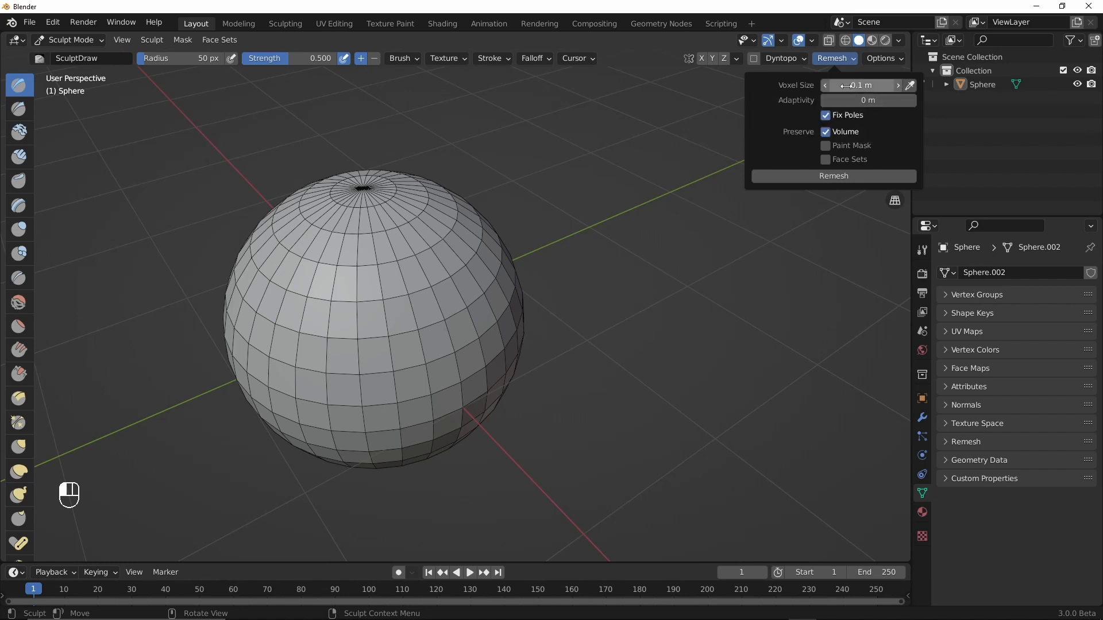
click(911, 86)
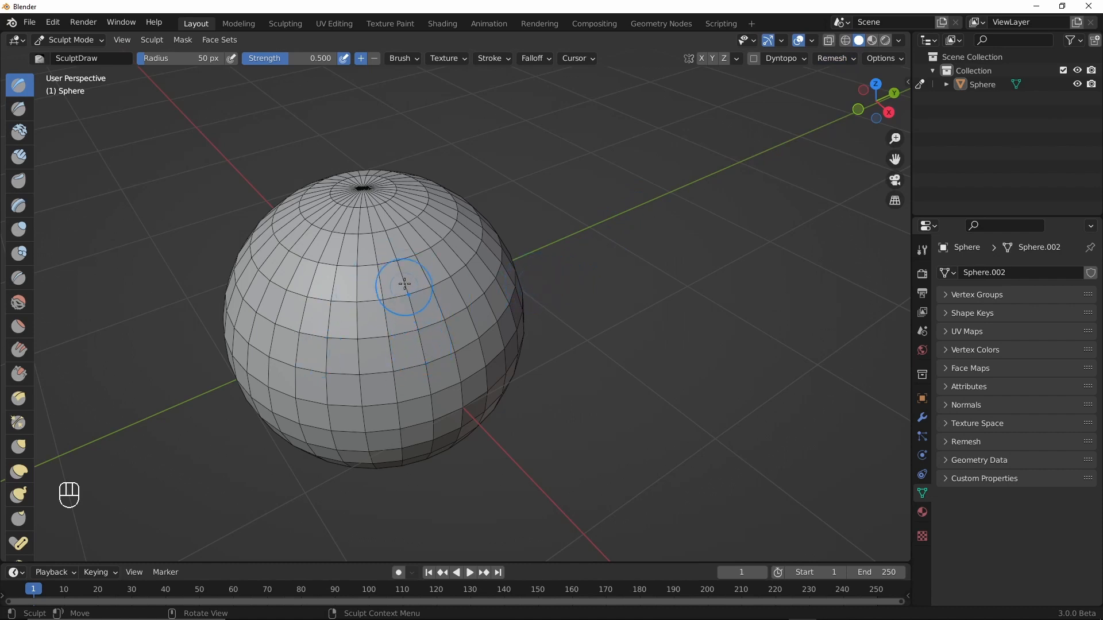
click(851, 58)
click(910, 86)
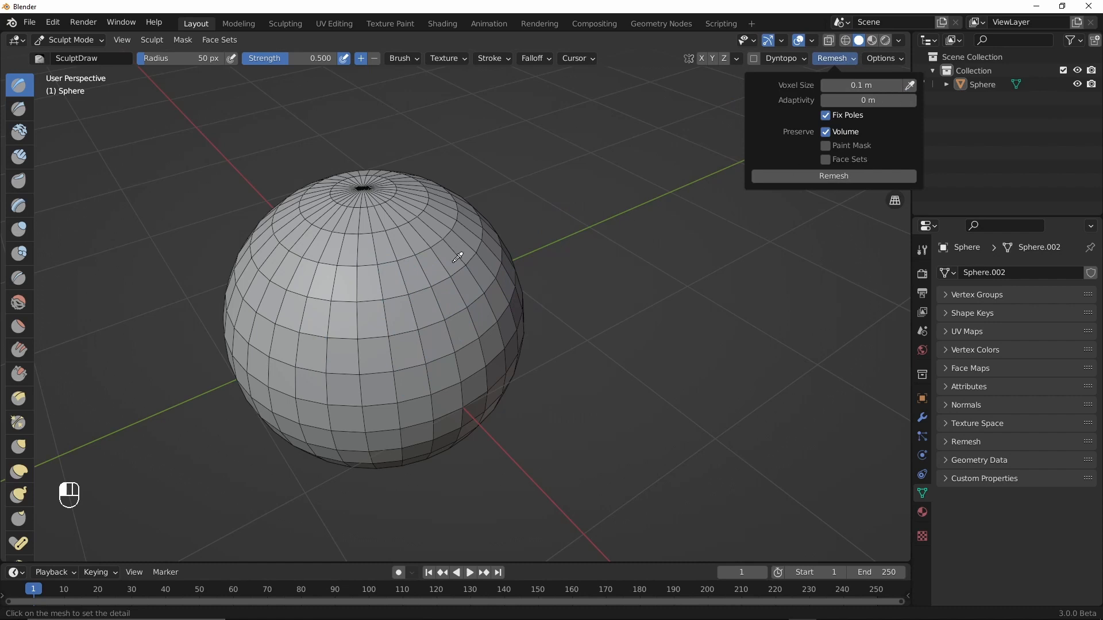
click(435, 297)
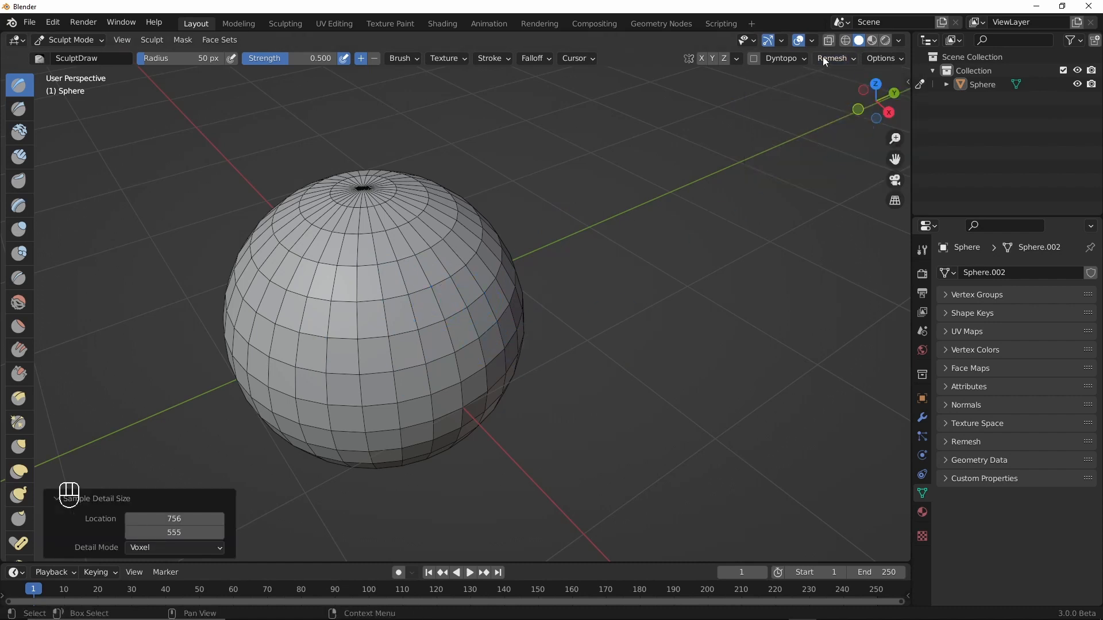
- Remesh the sphere with the sampled voxel size of 0.1525 m
click(833, 58)
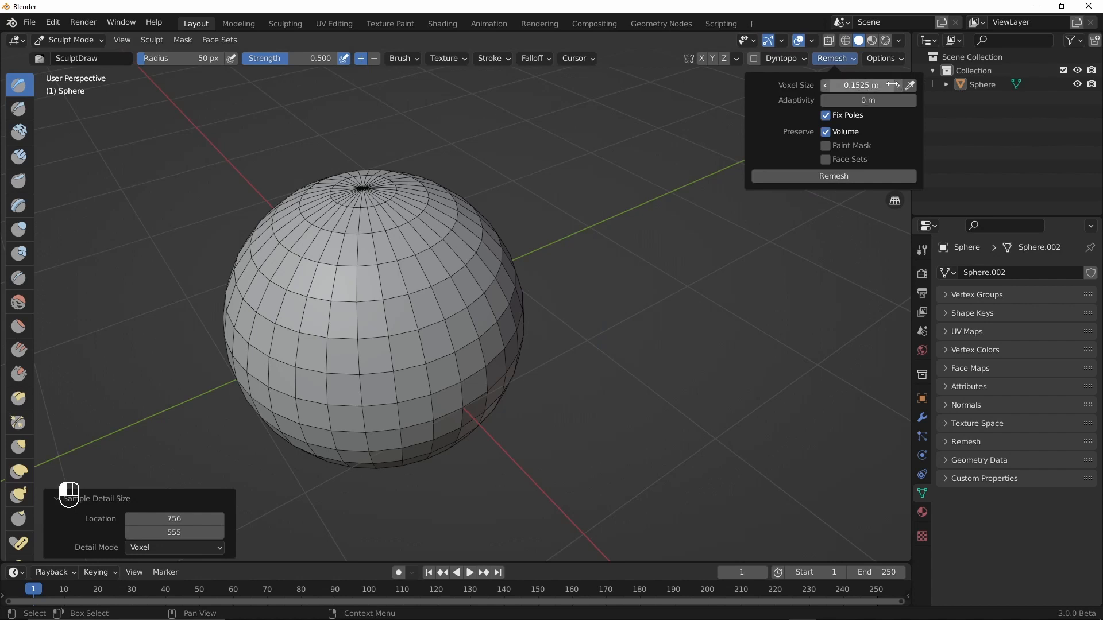
click(838, 178)
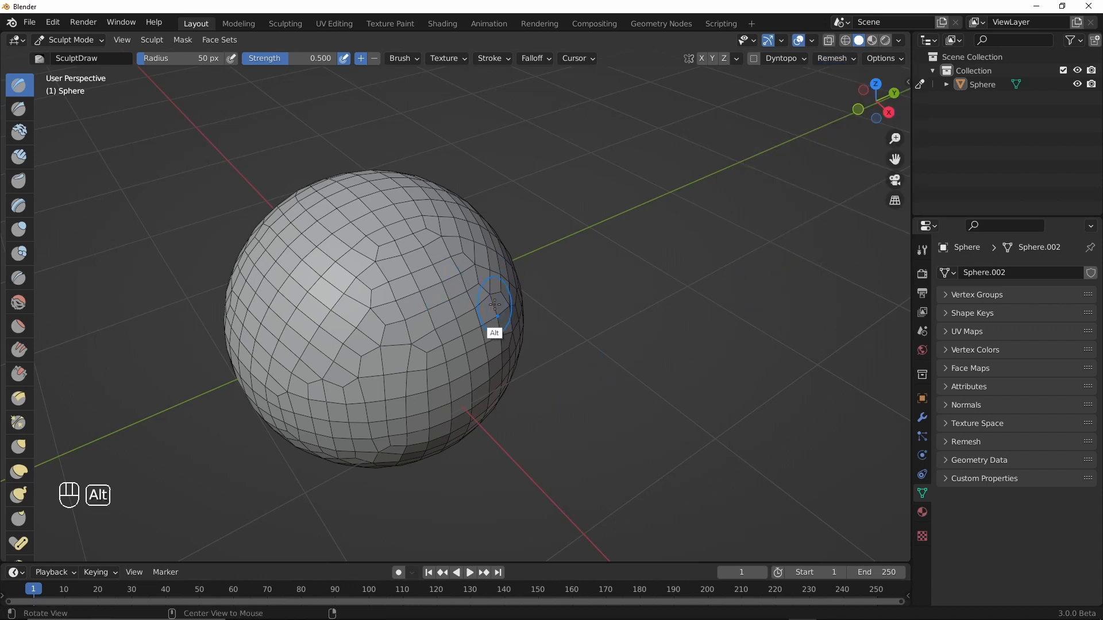
alt+drag(494, 304, 557, 261)
- Lower the voxel size to about 0.011 m and remesh the sphere into a much denser mesh
click(853, 59)
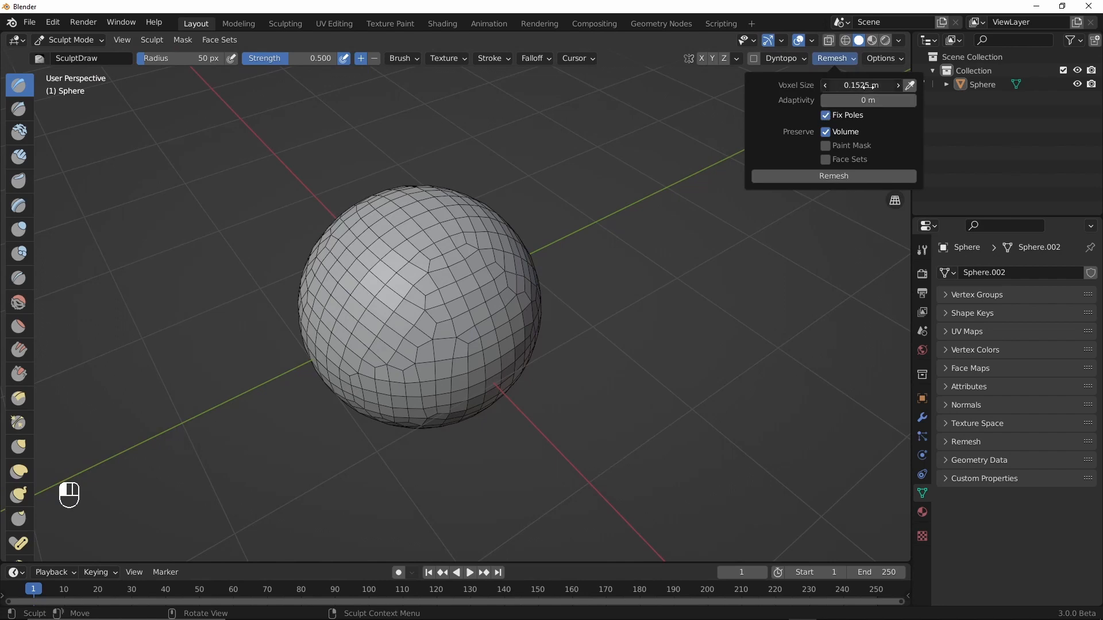
drag(865, 86, 845, 86)
click(826, 178)
click(826, 178)
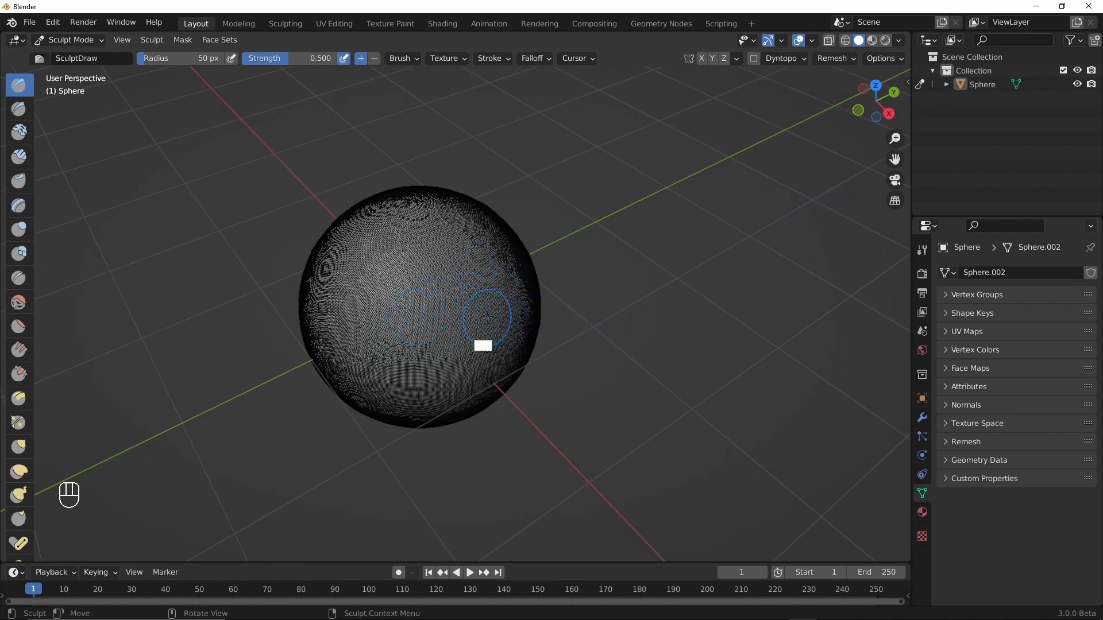
- Try adjusting the remesh voxel size interactively on the dense sphere at different zoom levels
ctrl+alt+middle_drag(500, 315, 526, 295)
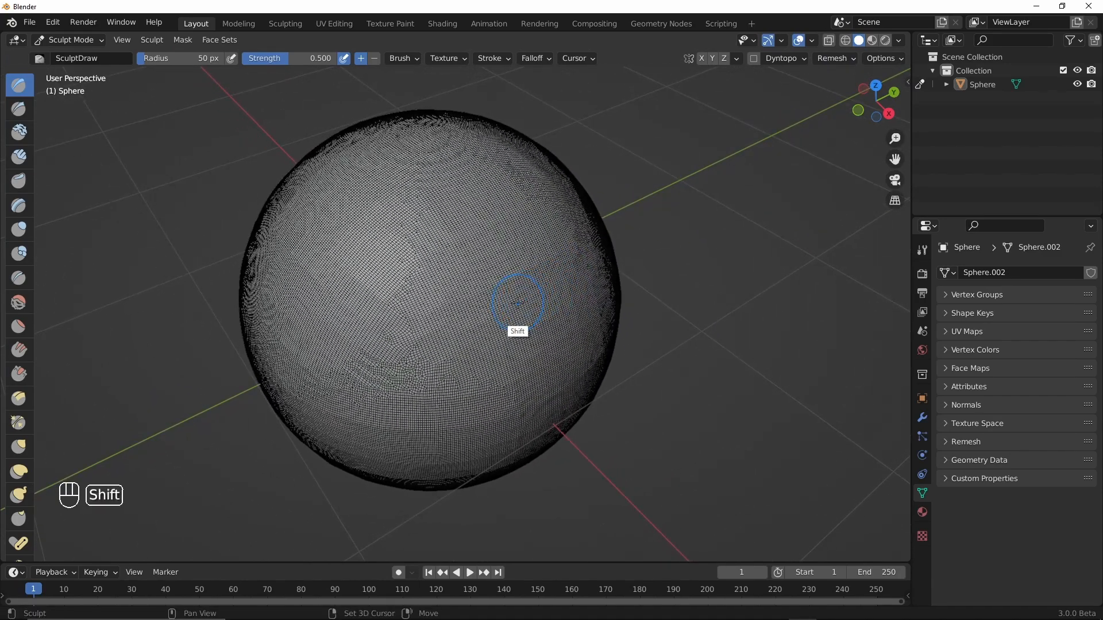
key(shift+r)
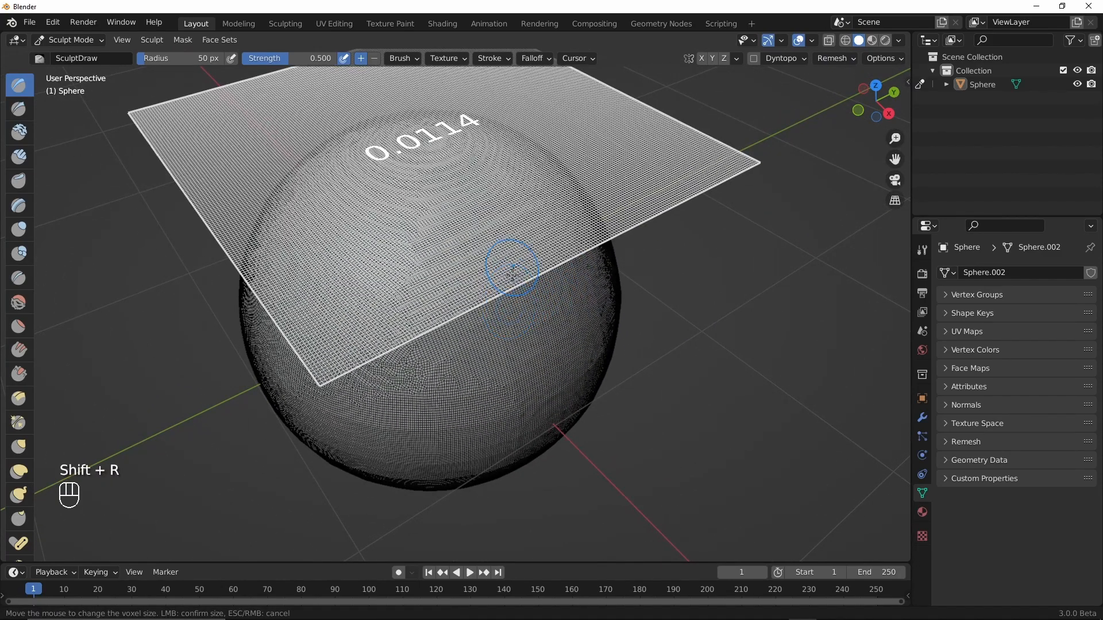
click(515, 317)
alt+middle_drag(531, 265, 514, 302)
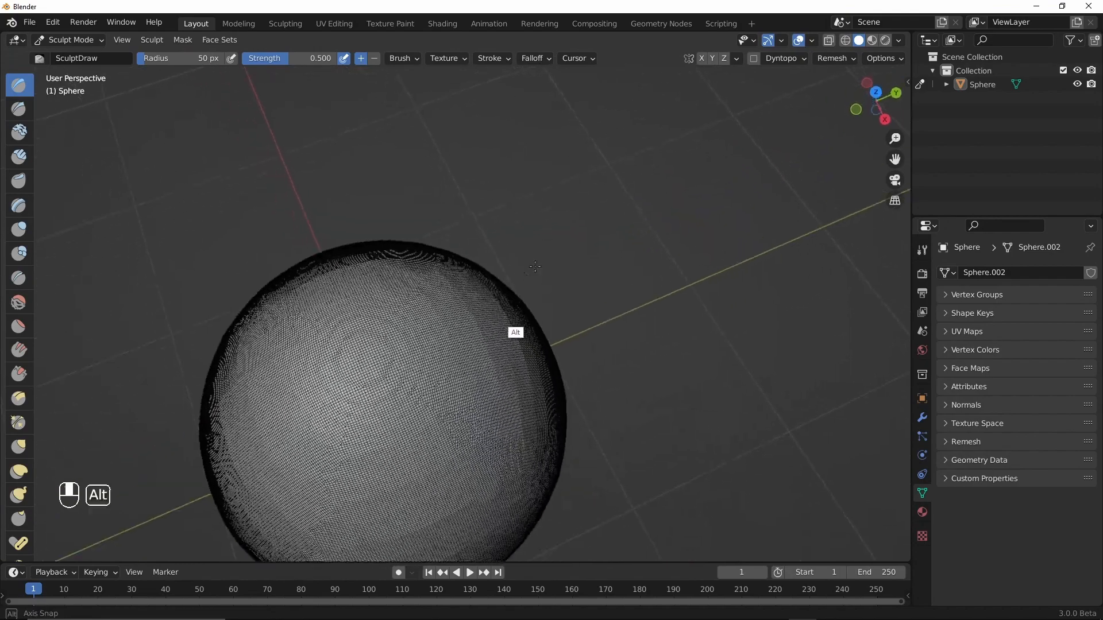
ctrl+alt+middle_drag(565, 251, 532, 310)
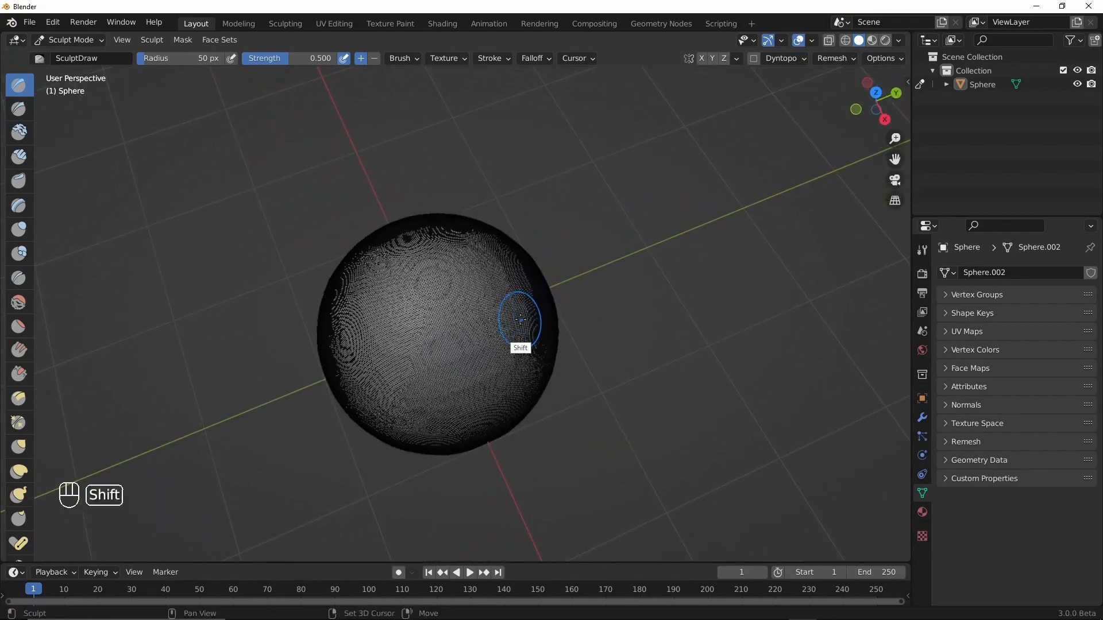
key(shift+r)
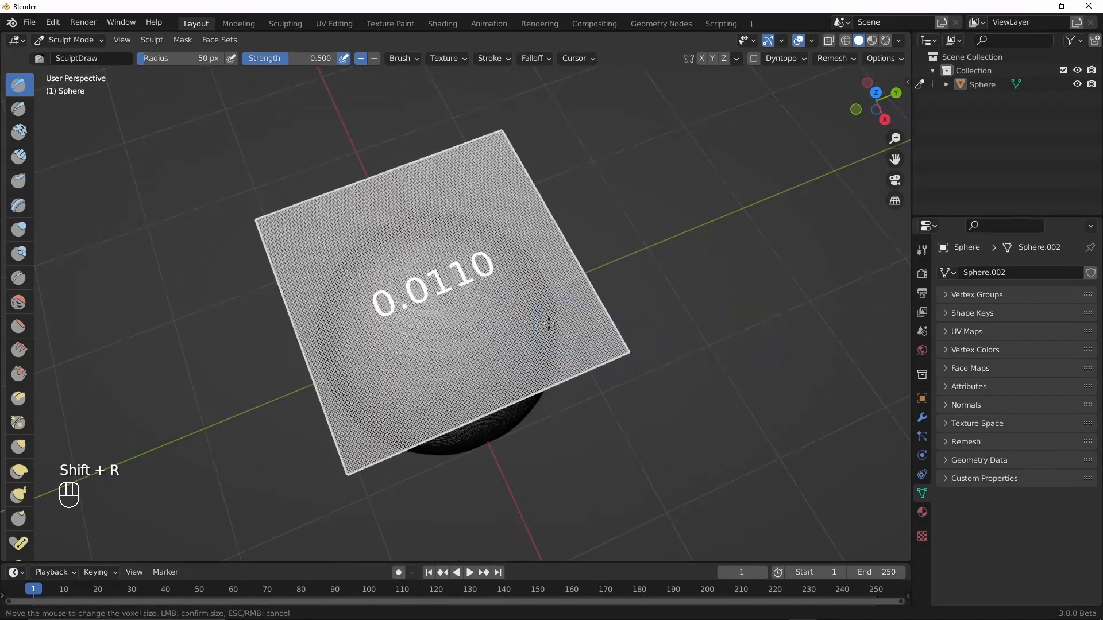
click(328, 263)
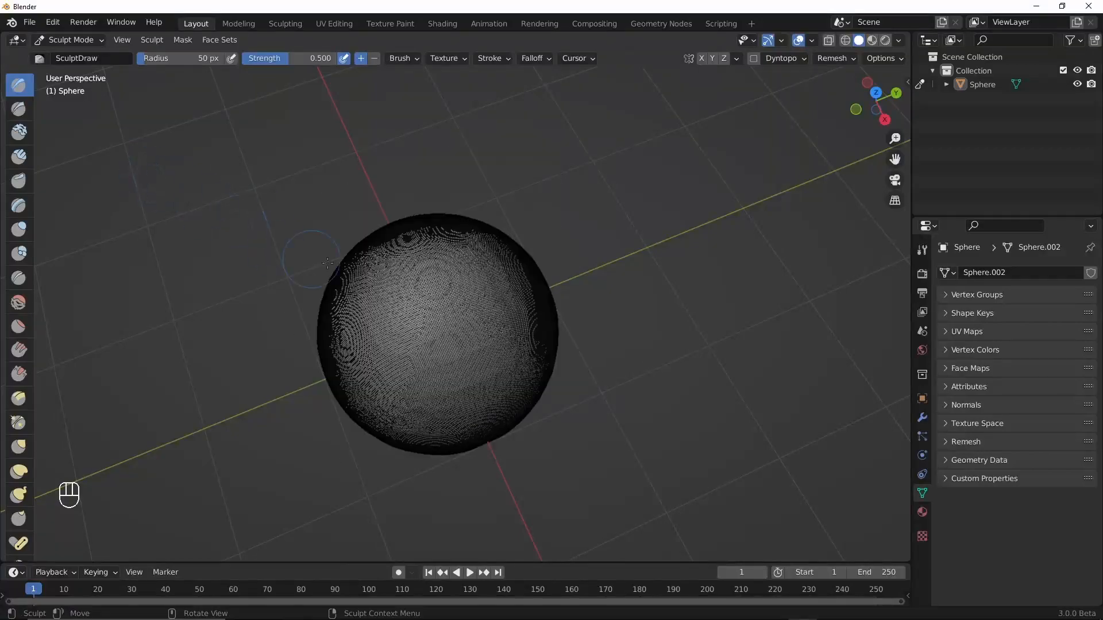
- Increase the voxel size in several passes and remesh the sphere into a much coarser mesh
key(shift+r)
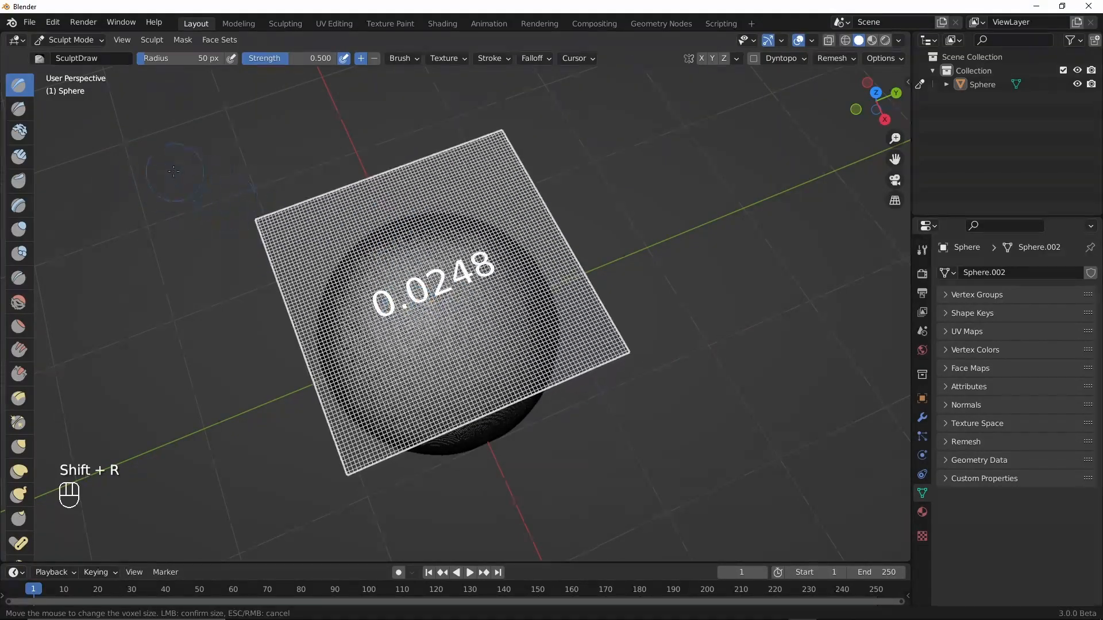
click(174, 171)
key(shift+r)
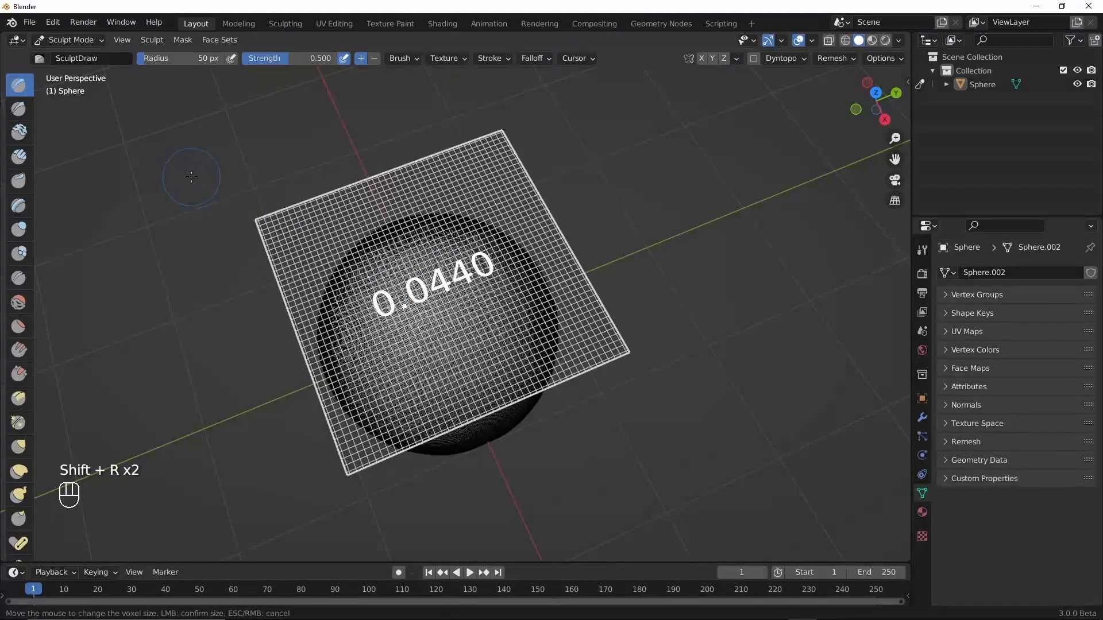
click(191, 177)
key(shift+r)
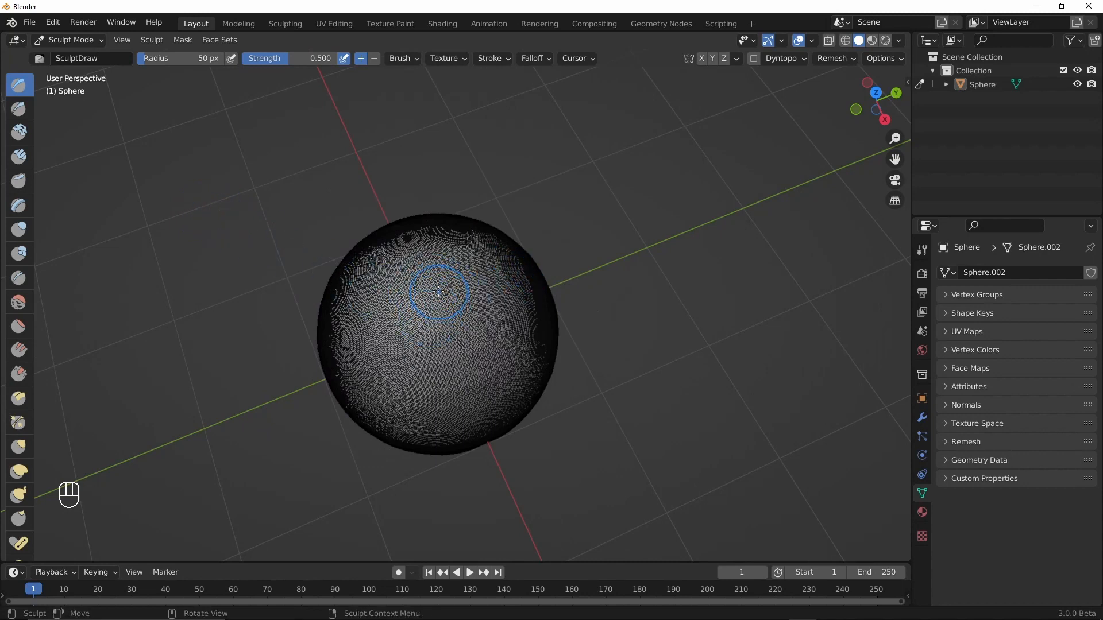
key(ctrl+r)
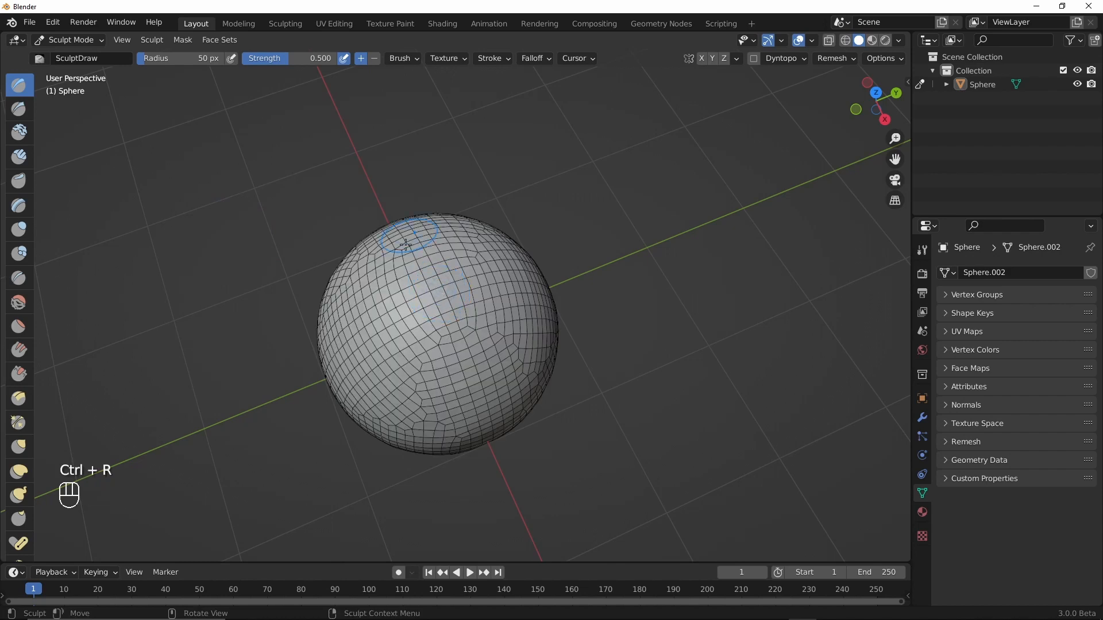
mouse_move(461, 375)
alt+mouse_down()
mouse_move(486, 274)
mouse_move(504, 278)
mouse_move(502, 295)
mouse_move(429, 305)
mouse_move(357, 288)
mouse_move(509, 292)
mouse_move(449, 303)
mouse_move(441, 314)
mouse_move(474, 281)
mouse_move(464, 283)
mouse_move(481, 236)
mouse_move(462, 258)
alt+mouse_up()
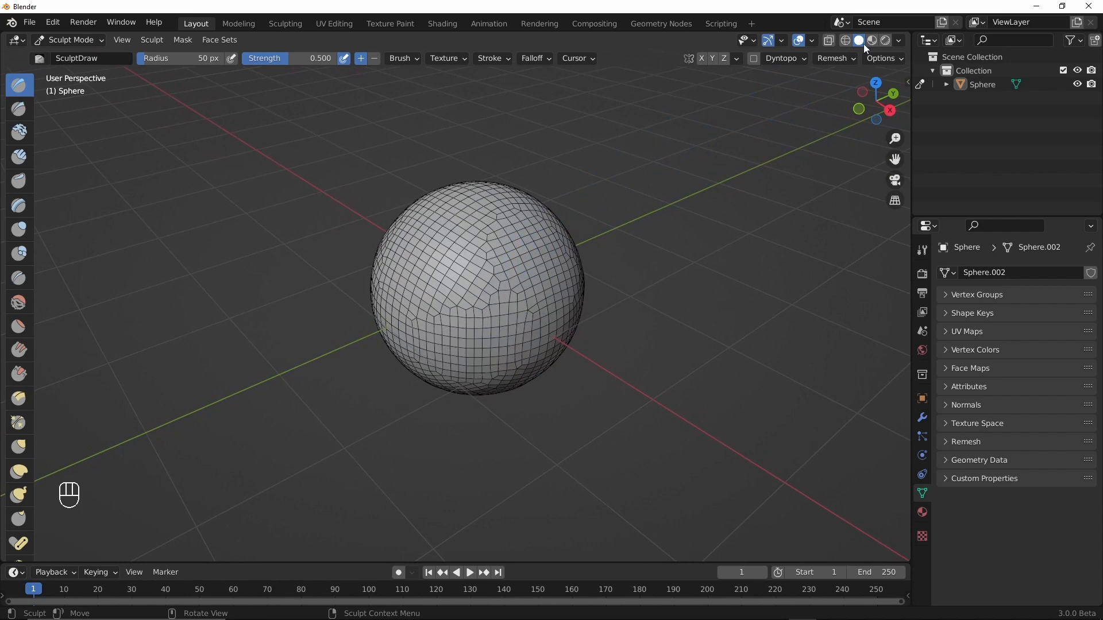
- Switch to the Grab brush and set its radius to 192 px and its strength to 0.955
click(836, 59)
key(g)
key(f)
click(620, 308)
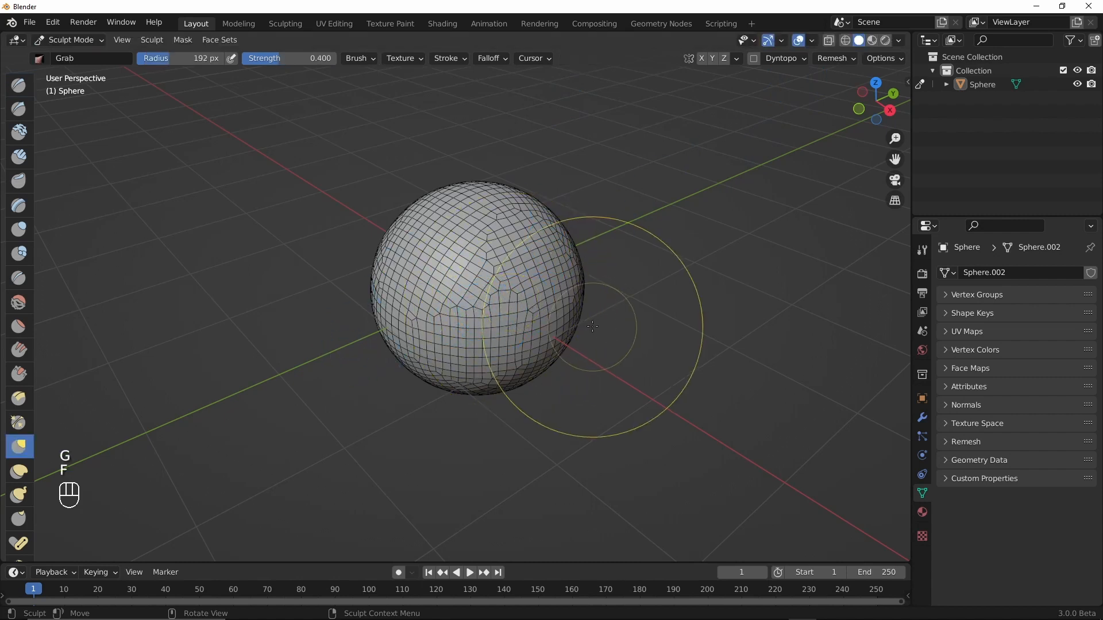
key(shift+f)
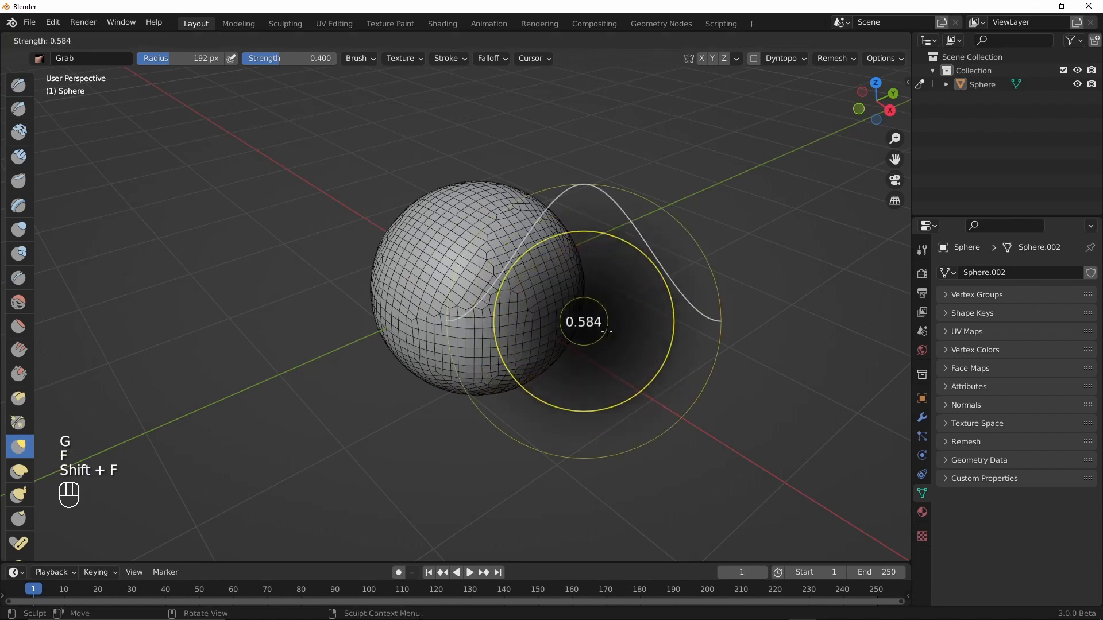
click(666, 325)
mouse_move(570, 278)
middle_down()
mouse_move(537, 317)
mouse_move(508, 302)
middle_up()
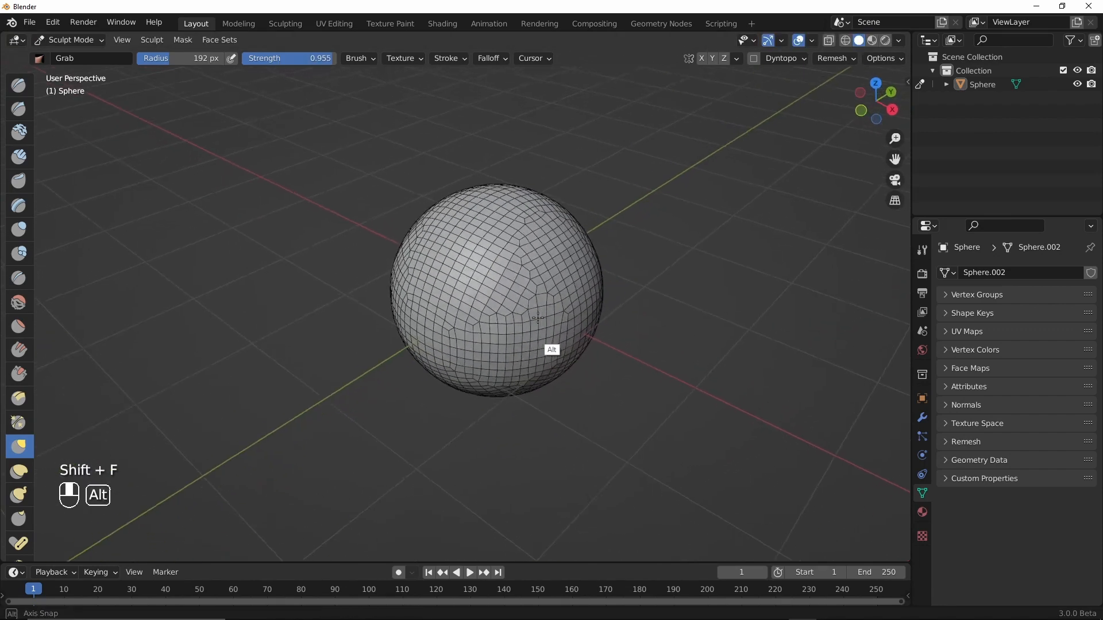
mouse_move(508, 264)
ctrl+middle_down()
mouse_move(506, 294)
mouse_move(493, 264)
mouse_move(513, 280)
ctrl+middle_up()
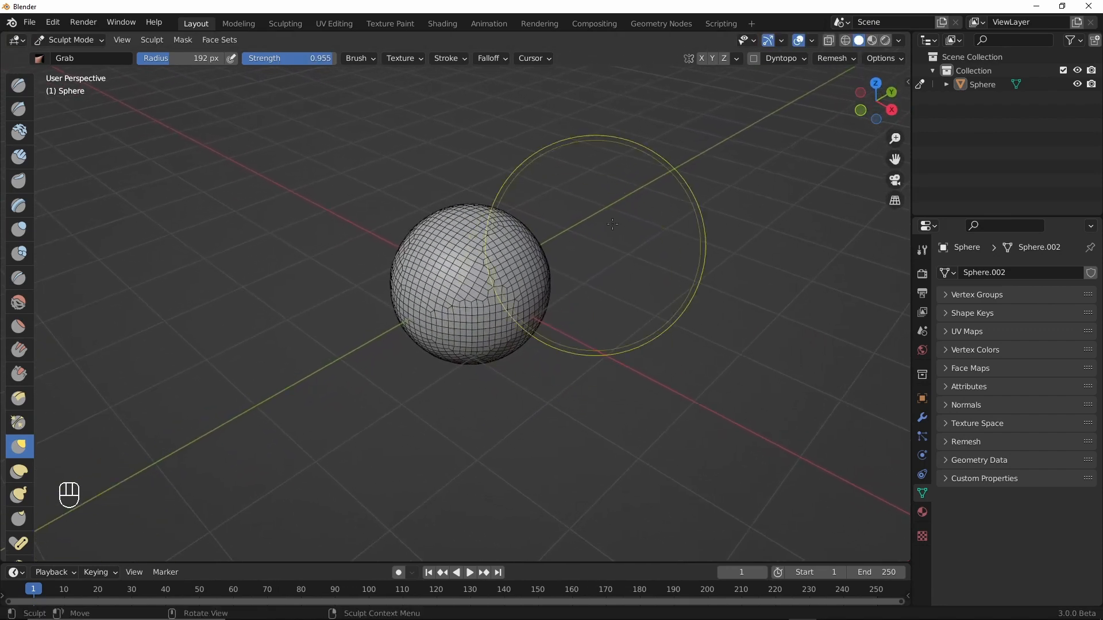
- Enable X mirror symmetry and pull the top of the sphere upward into a tall, stretched cone
click(700, 59)
mouse_move(549, 313)
alt+middle_down()
mouse_move(560, 309)
mouse_move(546, 320)
mouse_move(513, 302)
mouse_move(539, 297)
alt+middle_up()
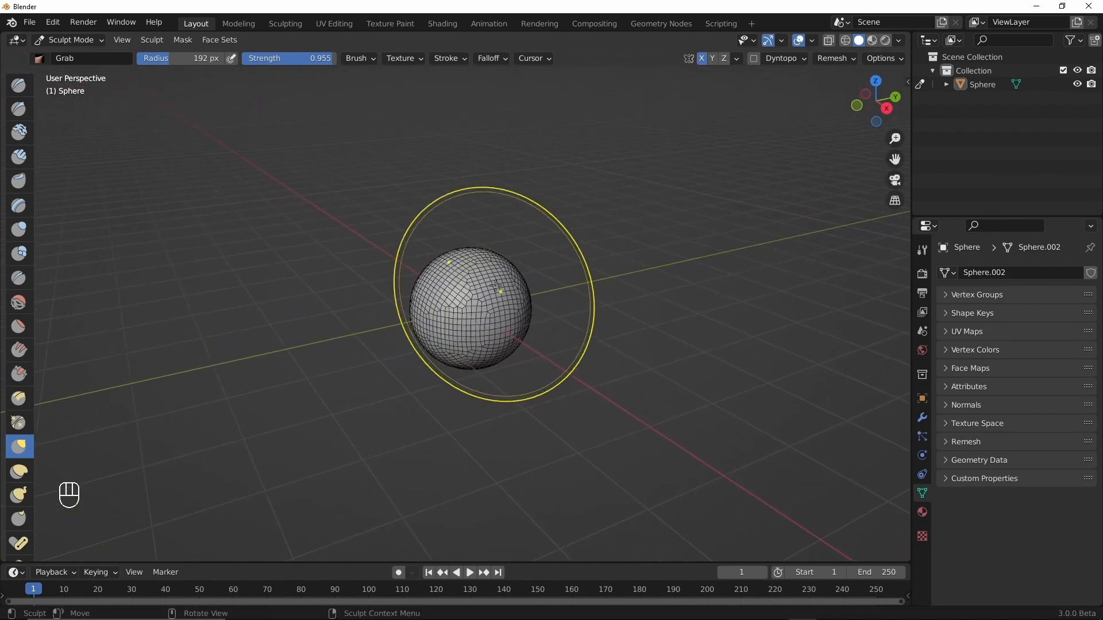
mouse_move(494, 287)
mouse_down()
mouse_move(489, 212)
mouse_move(485, 256)
mouse_up()
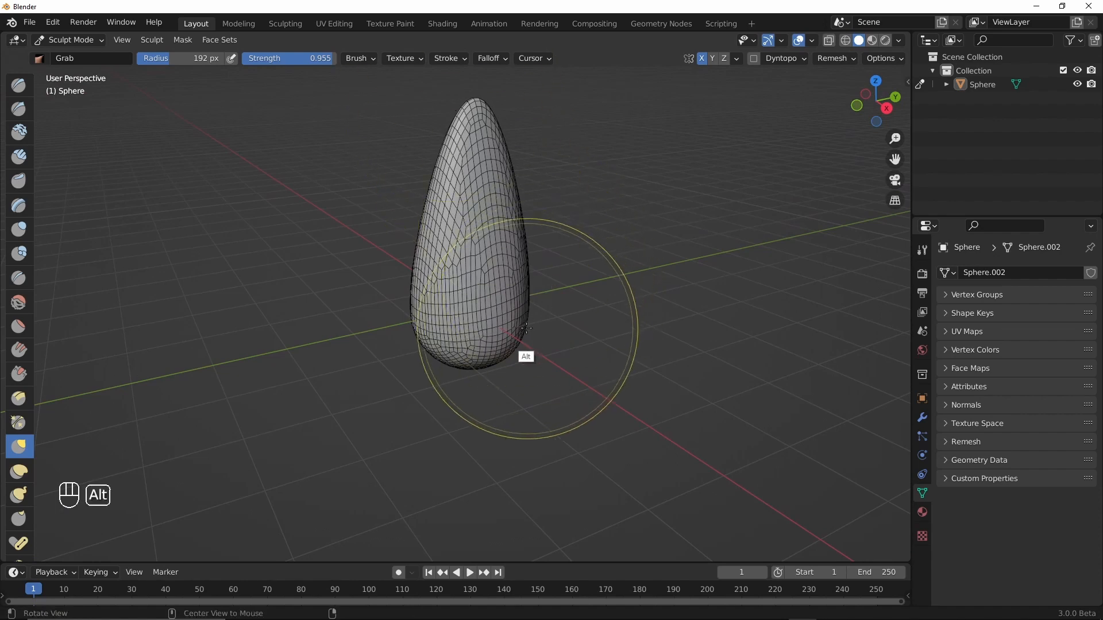
- Switch to the Mask brush and set its strength to 1.000 and its radius to 111 px
alt+middle_drag(522, 356, 474, 336)
alt+drag(485, 319, 560, 332)
mouse_move(564, 343)
alt+shift+mouse_down()
mouse_move(524, 262)
mouse_move(564, 331)
alt+shift+mouse_up()
key(m)
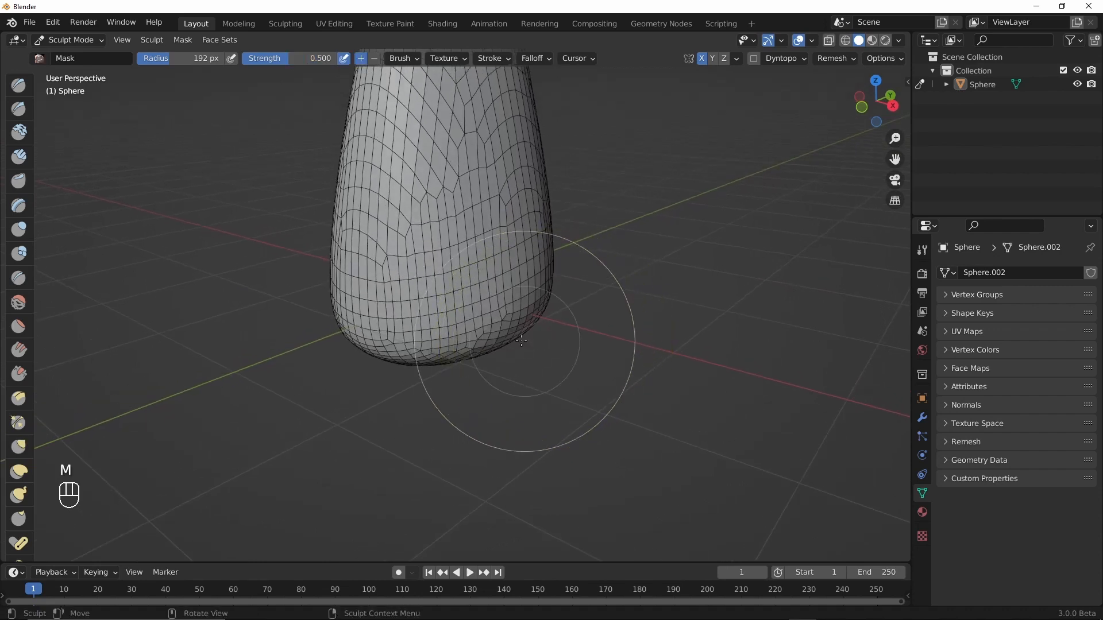
key(g)
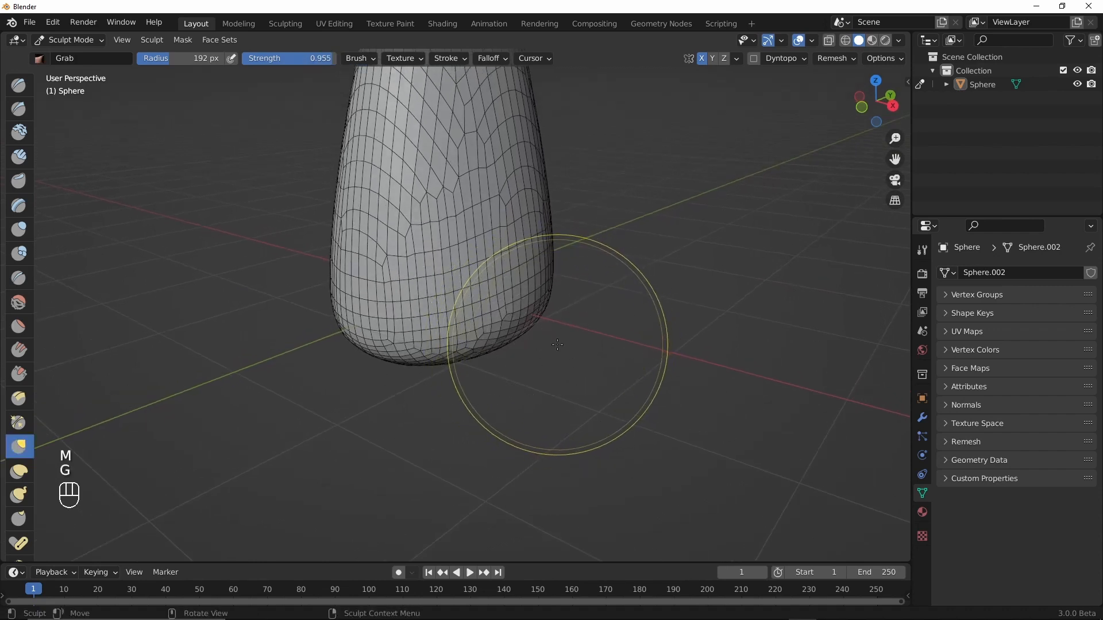
key(m)
key(shift+f)
click(615, 371)
key(f)
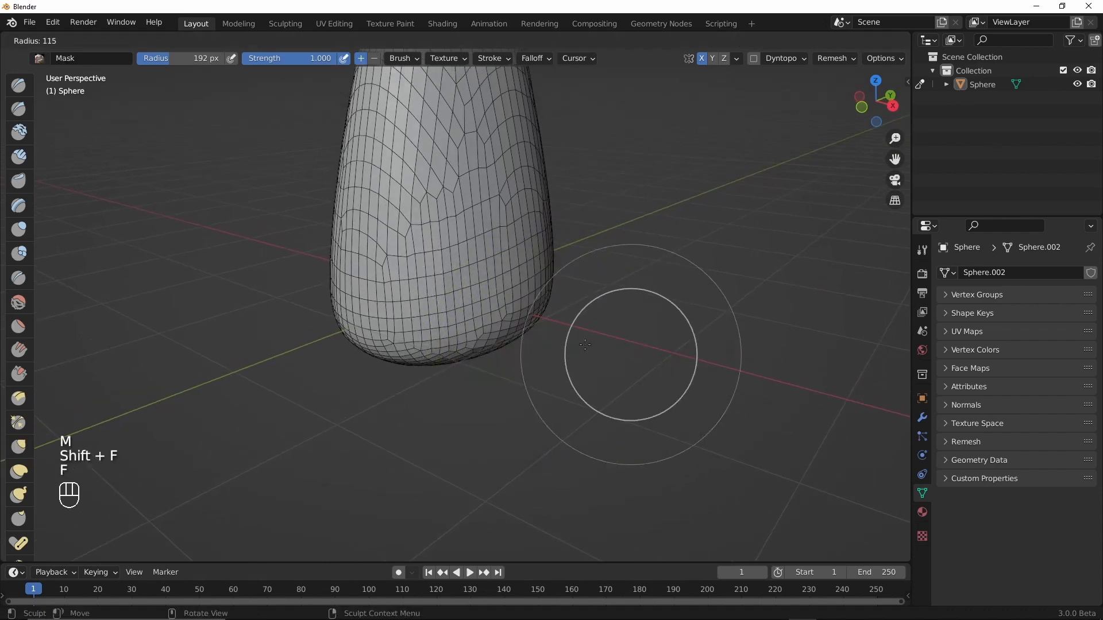
click(694, 354)
- Mask patches around the cone's lower body with X mirroring turned off, and invert the mask
drag(499, 320, 505, 324)
mouse_move(517, 333)
alt+mouse_down()
mouse_move(448, 383)
mouse_move(359, 288)
mouse_move(532, 362)
mouse_move(610, 342)
mouse_move(517, 337)
mouse_move(501, 316)
alt+mouse_up()
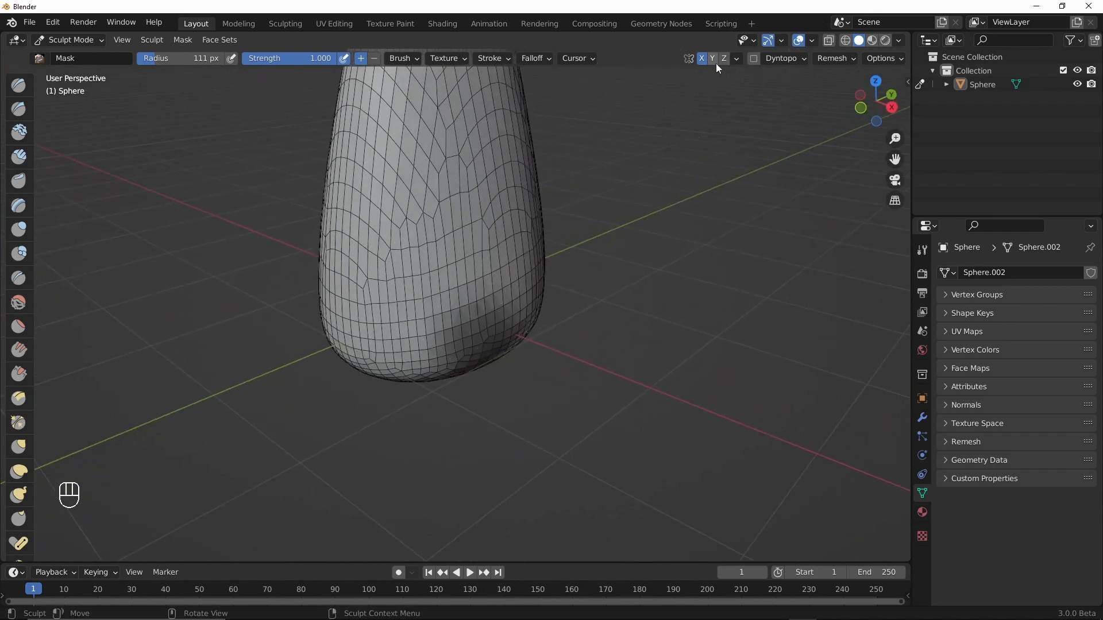
alt+drag(505, 418, 529, 406)
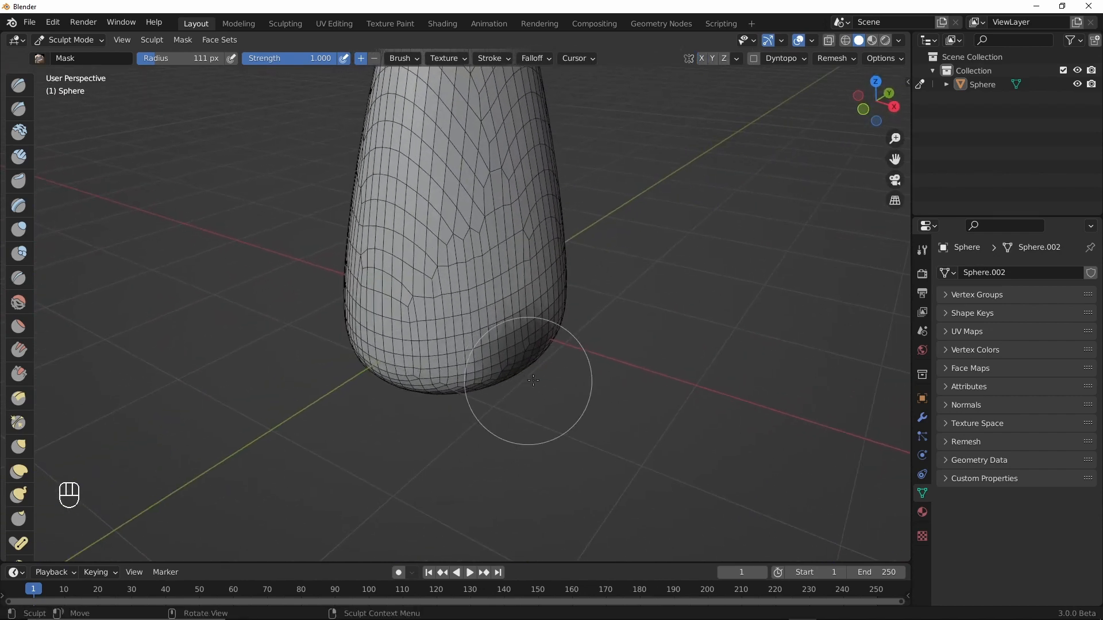
key(a)
click(460, 371)
- Pull three leg-like spikes outward from the unmasked patches around the base with the Grab brush
key(g)
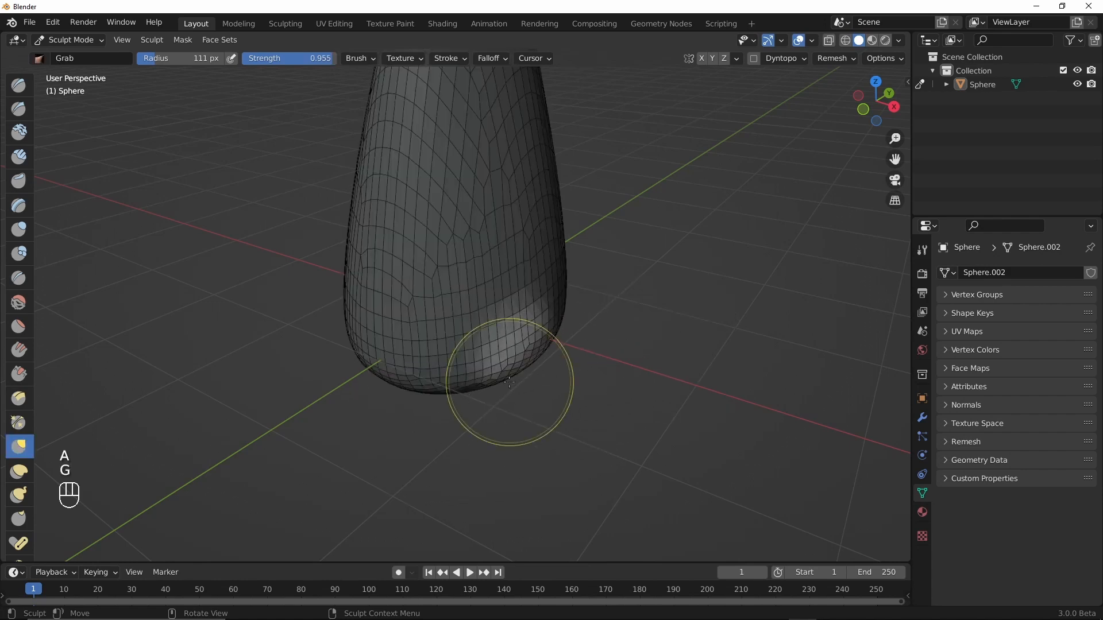
mouse_move(514, 363)
mouse_down()
mouse_move(663, 438)
mouse_move(728, 455)
mouse_move(706, 393)
mouse_up()
mouse_move(333, 276)
mouse_down()
mouse_move(529, 367)
mouse_move(380, 337)
mouse_up()
alt+middle_drag(525, 249, 486, 240)
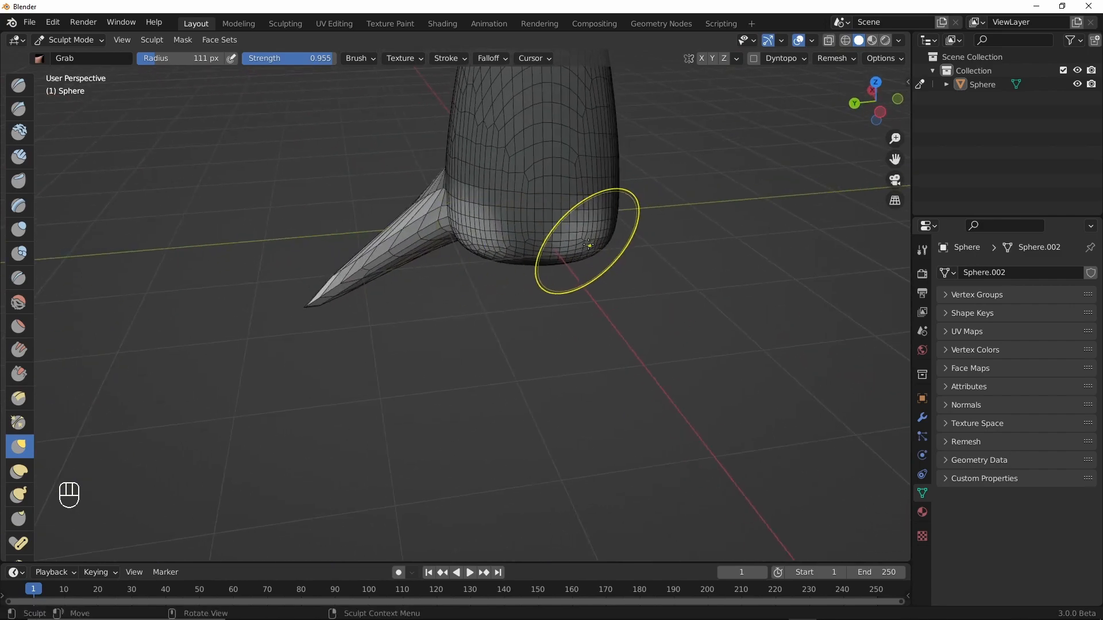
drag(588, 245, 807, 292)
mouse_move(588, 245)
alt+middle_down()
mouse_move(677, 353)
mouse_move(621, 369)
mouse_move(626, 334)
alt+middle_up()
mouse_move(626, 334)
alt+mouse_down()
mouse_move(648, 305)
mouse_move(581, 352)
mouse_move(645, 335)
alt+mouse_up()
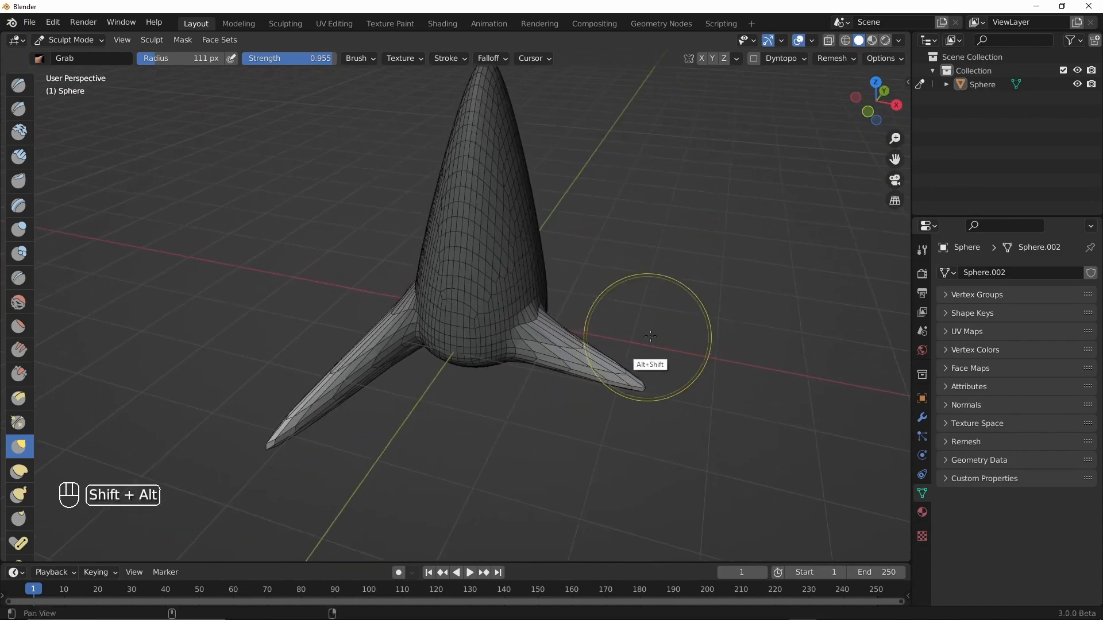
mouse_move(615, 390)
alt+shift+mouse_down()
mouse_move(620, 333)
mouse_move(591, 332)
alt+shift+mouse_up()
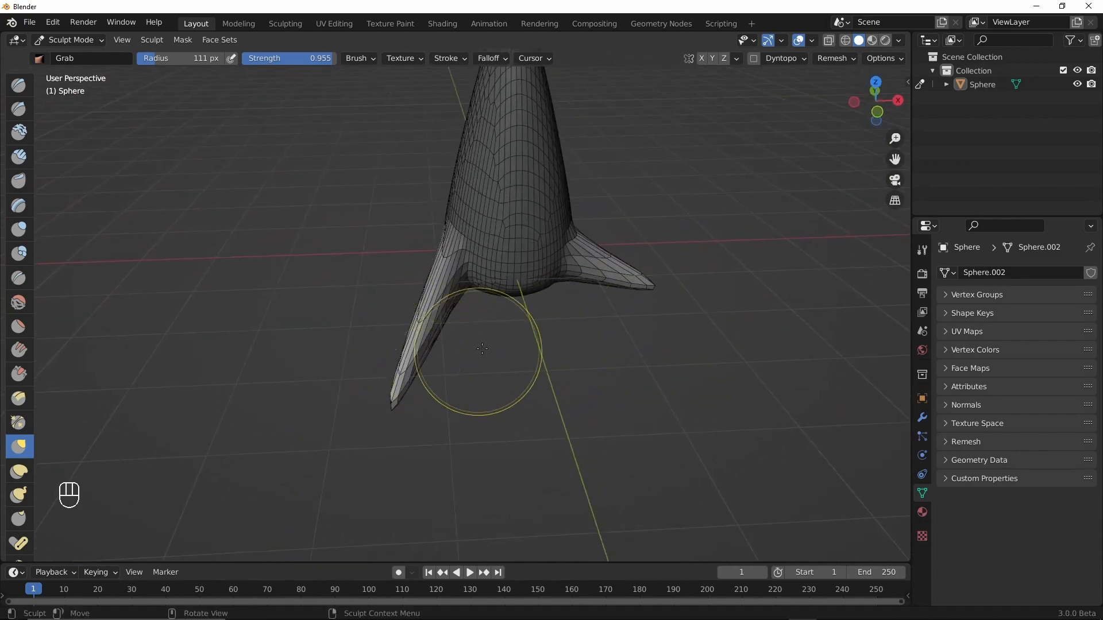
- Adjust the voxel size and remesh the legged body to even out the stretched faces on the legs
key(shift+r)
click(505, 364)
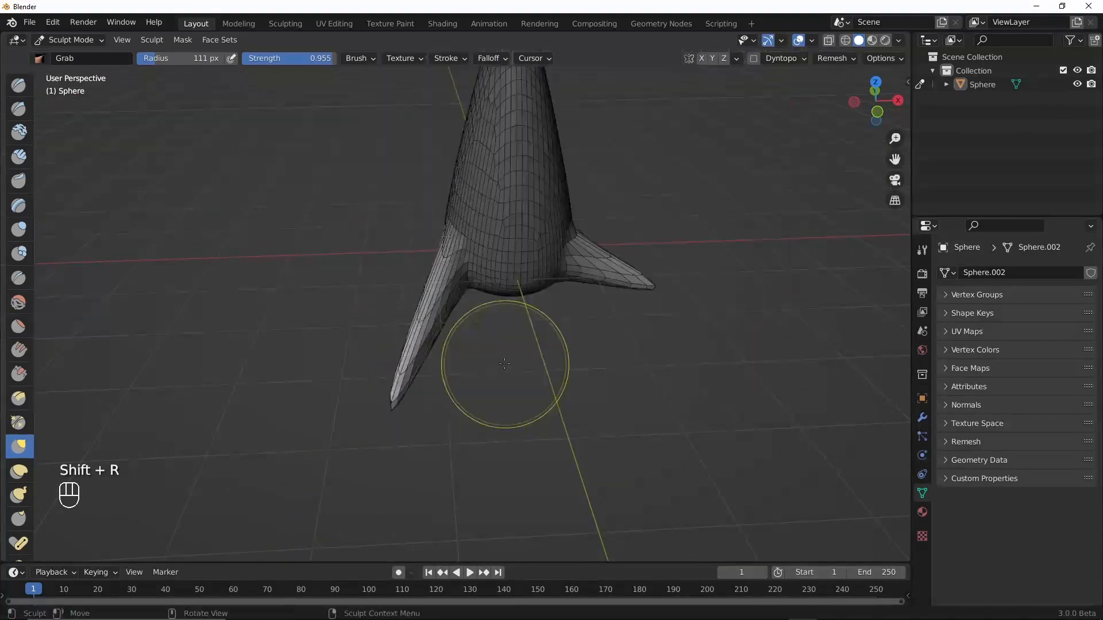
mouse_move(529, 329)
alt+mouse_down()
mouse_move(568, 355)
mouse_move(581, 338)
mouse_move(521, 344)
mouse_move(546, 305)
mouse_move(626, 326)
alt+mouse_up()
key(ctrl+r)
- Try to bend a leg downward with the Grab brush at a radius of 246 px, and undo the strokes
key(f)
click(742, 316)
mouse_move(547, 315)
alt+mouse_down()
mouse_move(591, 312)
mouse_move(495, 312)
alt+mouse_up()
mouse_move(582, 289)
mouse_down()
mouse_move(525, 385)
mouse_move(544, 359)
mouse_up()
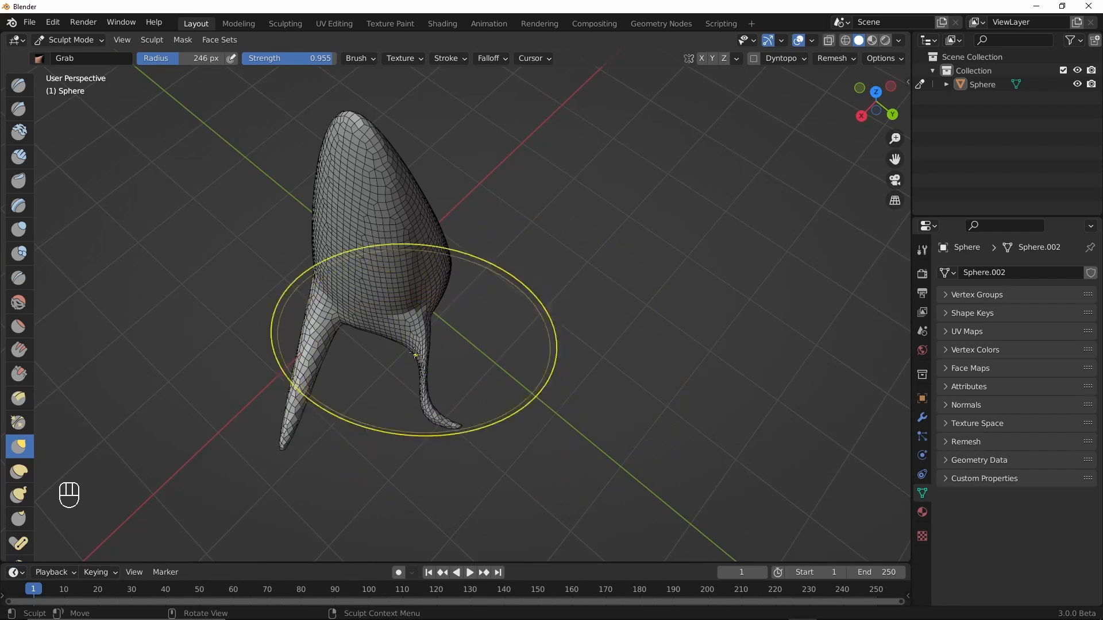
mouse_move(414, 340)
mouse_down()
mouse_move(400, 339)
mouse_move(412, 336)
mouse_up()
key(ctrl+z)
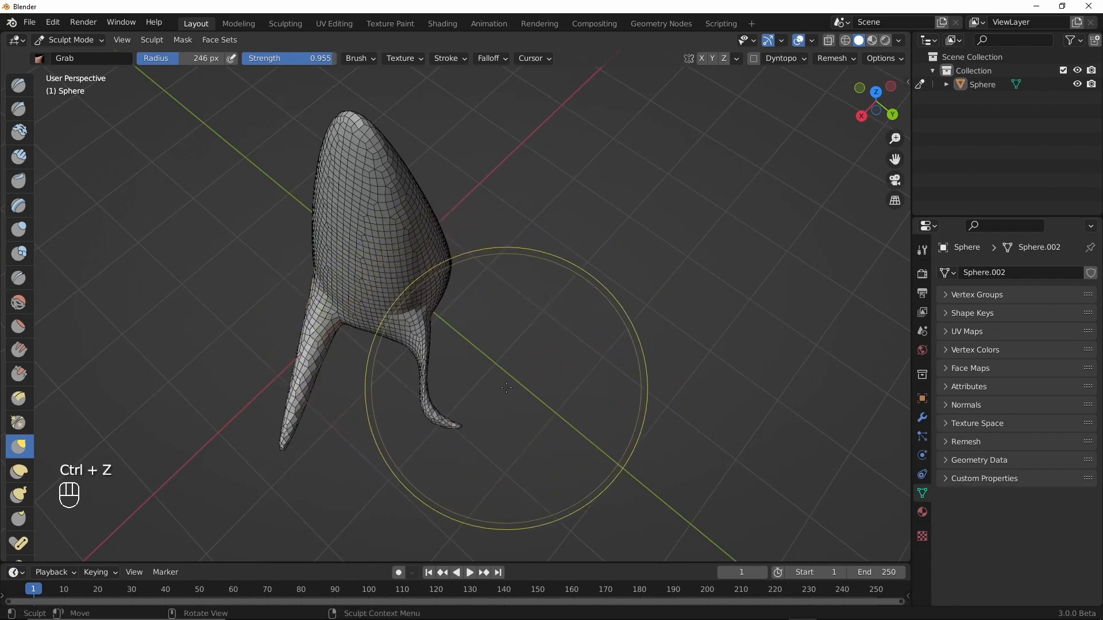
key(ctrl+z)
- Try bending the same leg with a smaller Grab brush of 134 px radius, and undo the stroke
key(f)
click(450, 384)
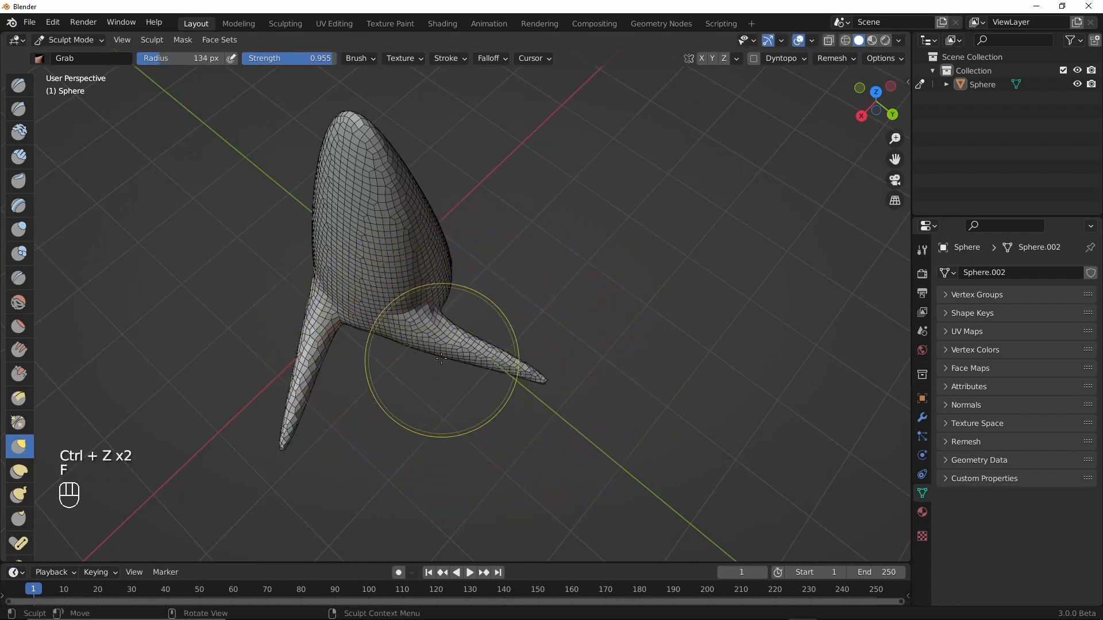
drag(534, 375, 496, 426)
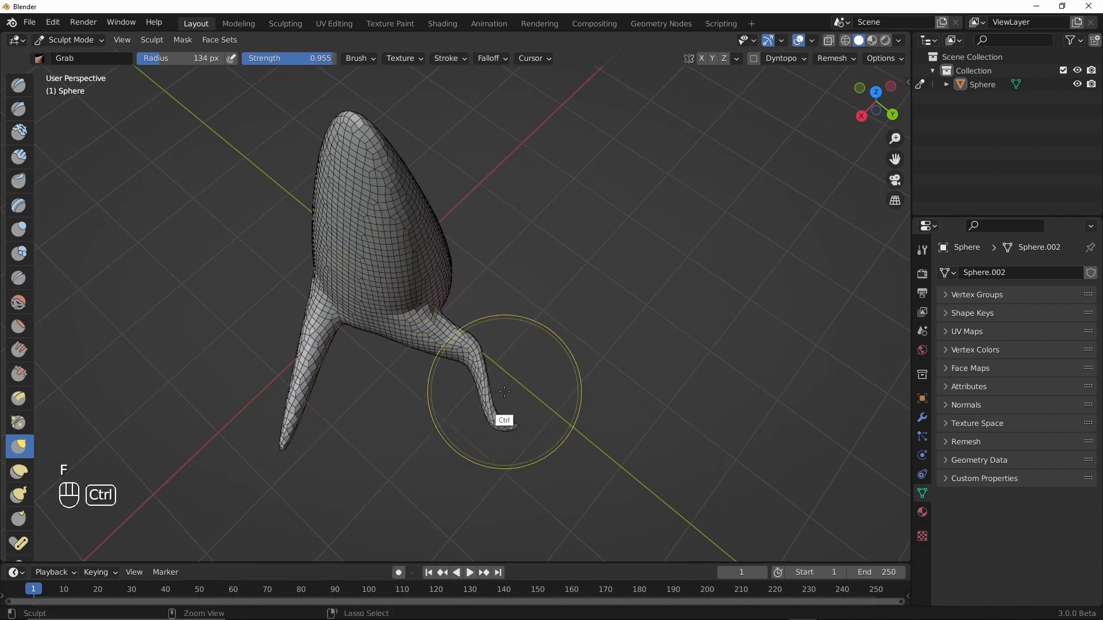
key(ctrl+z)
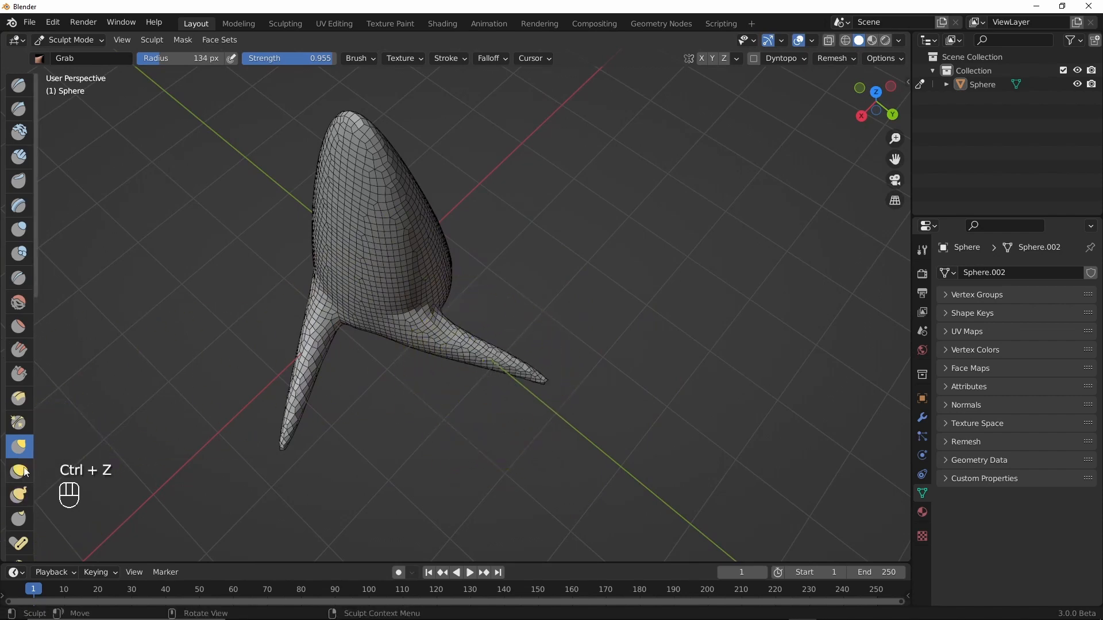
- Bend the legs into curved tentacle shapes with the Snake Hook brush at a radius of 204 px
click(19, 494)
key(f)
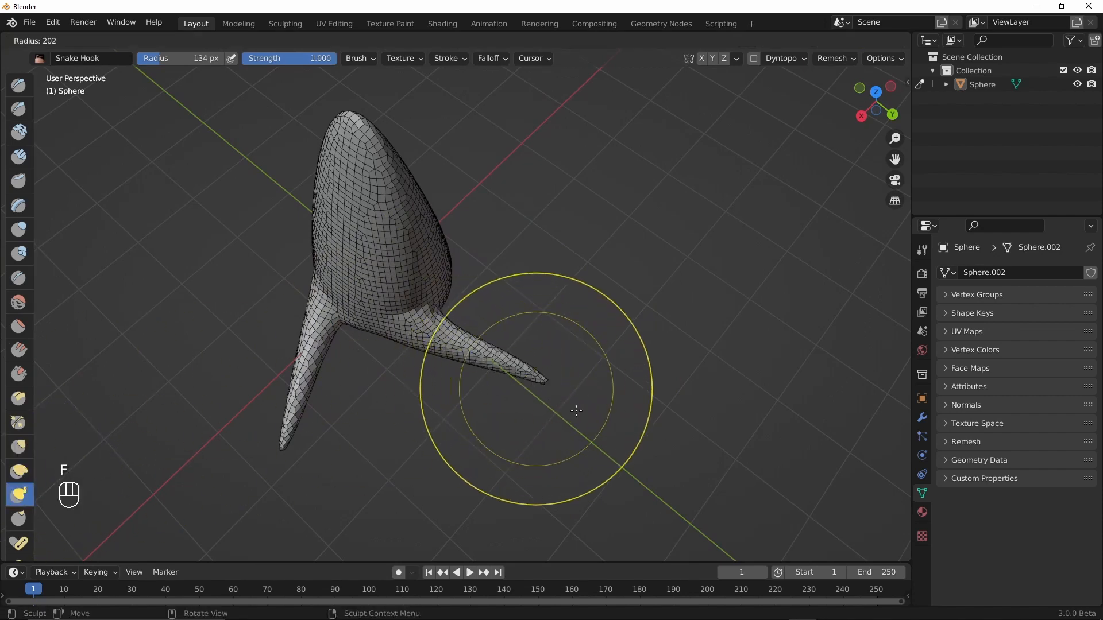
click(576, 411)
drag(542, 375, 501, 420)
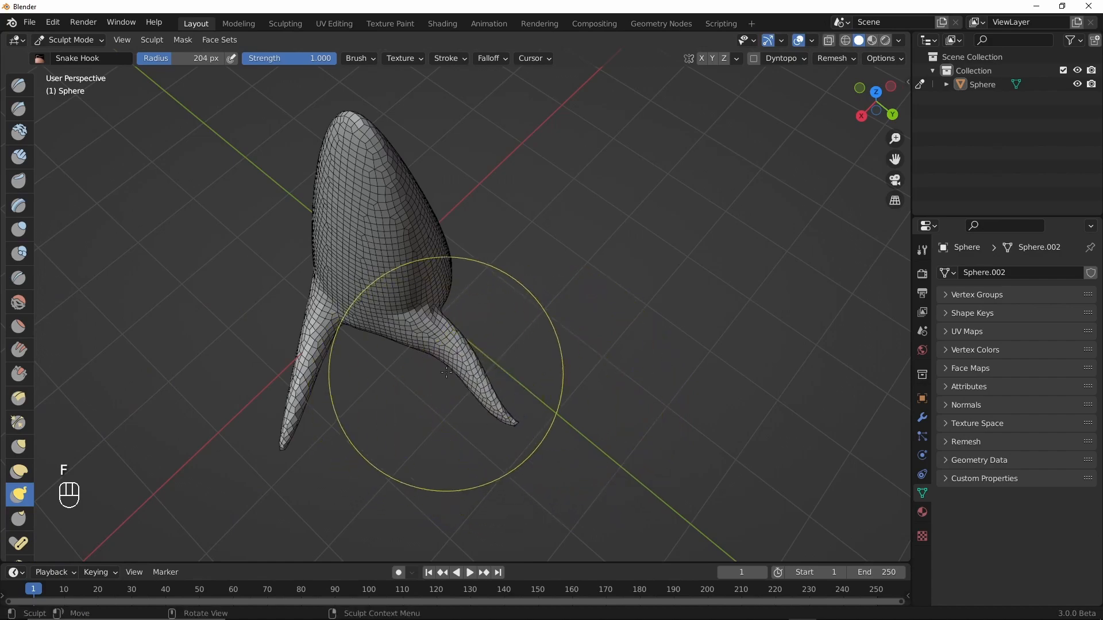
mouse_move(446, 373)
mouse_down()
mouse_move(440, 384)
mouse_move(454, 402)
mouse_up()
mouse_move(546, 369)
middle_down()
mouse_move(464, 393)
mouse_move(415, 373)
mouse_move(369, 332)
mouse_move(548, 373)
mouse_move(551, 345)
mouse_move(574, 322)
middle_up()
drag(649, 351, 635, 373)
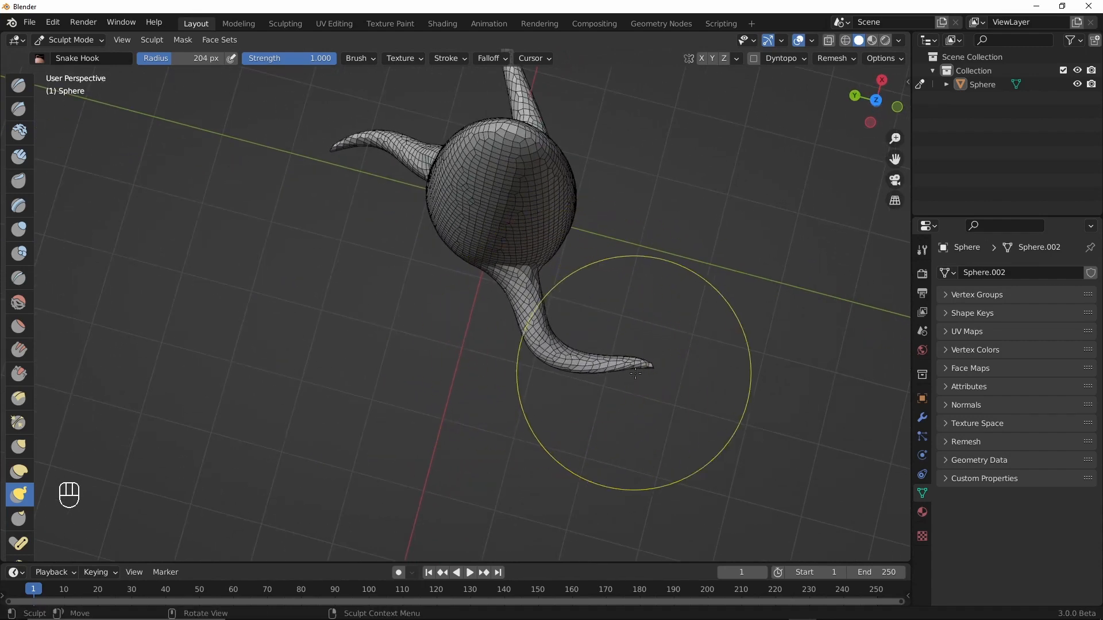
- Try further Snake Hook bends on the same leg at a radius of 204 px, and undo the strokes
key(ctrl+z)
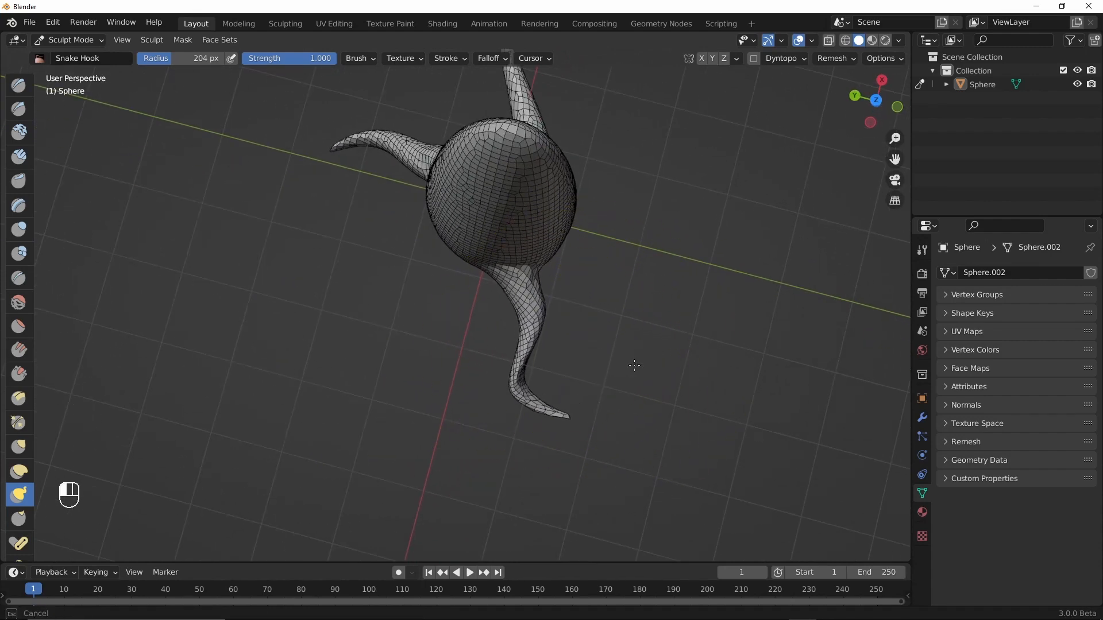
key(ctrl+z)
key(ctrl+z)
key(ctrl+z)
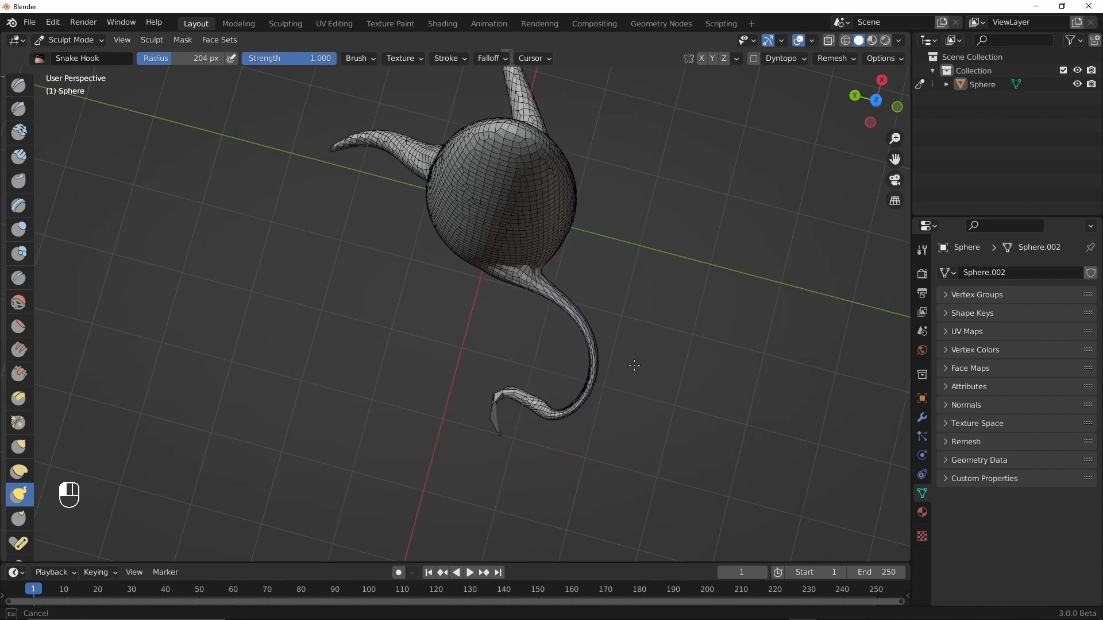
key(ctrl+z)
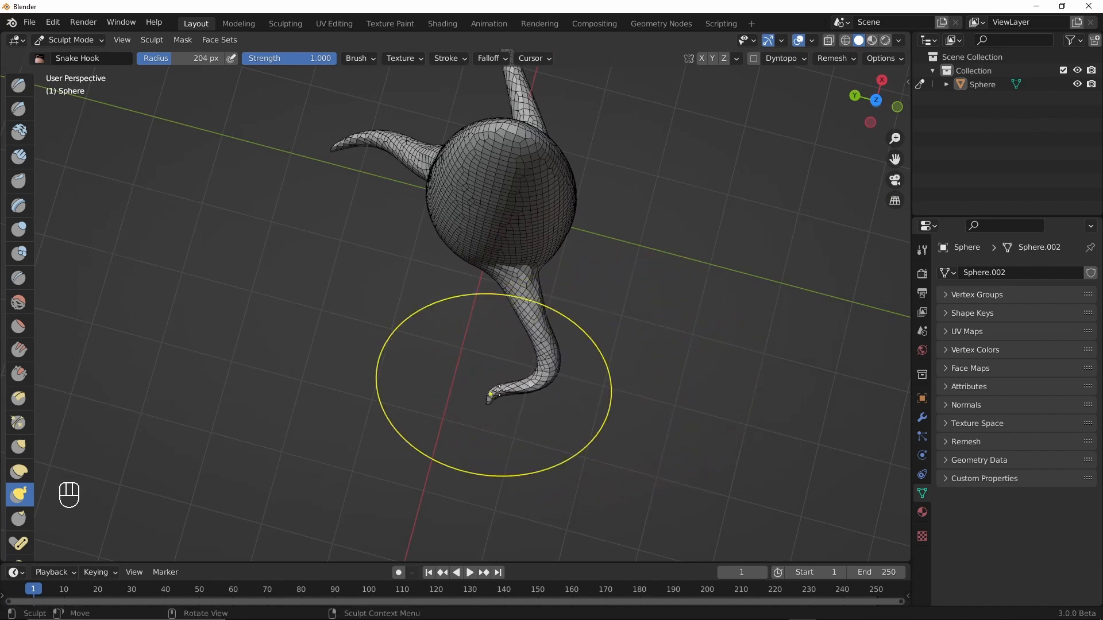
key(ctrl+z)
key(ctrl+z)
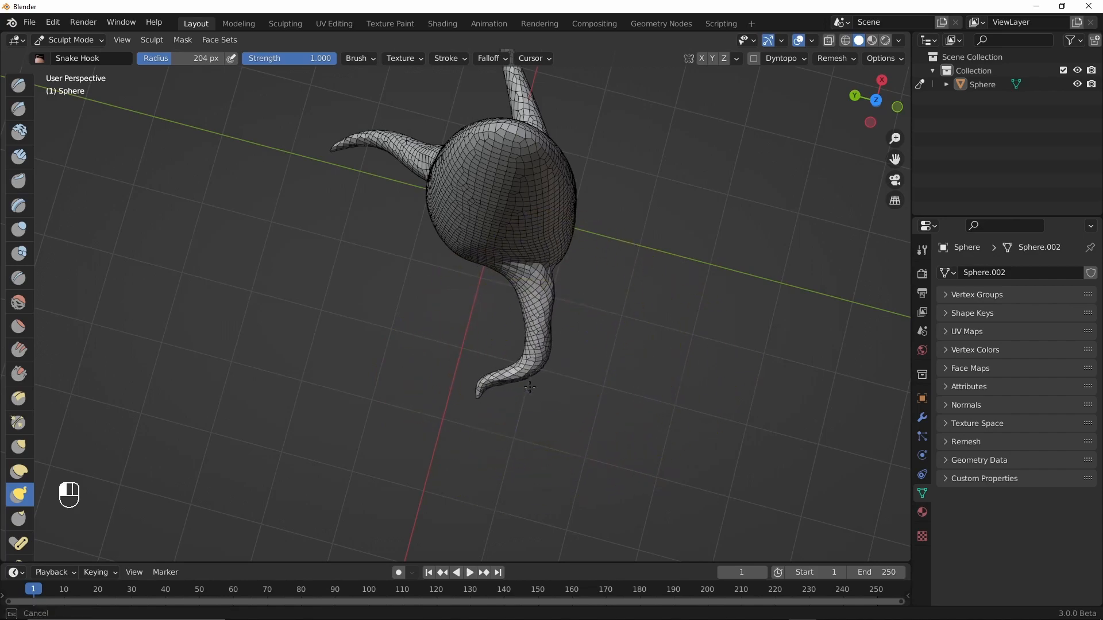
- Pull two thick branches out of the body's upper end with the Snake Hook brush at a radius of 134 px and remesh
mouse_move(529, 388)
middle_down()
mouse_move(558, 431)
mouse_move(512, 320)
mouse_move(561, 394)
mouse_move(566, 377)
mouse_move(574, 386)
mouse_move(517, 275)
mouse_move(587, 299)
mouse_move(580, 282)
mouse_move(578, 312)
middle_up()
key(f)
click(657, 291)
mouse_move(529, 276)
mouse_down()
mouse_move(556, 234)
mouse_move(528, 300)
mouse_move(668, 111)
mouse_up()
mouse_move(630, 220)
shift+middle_down()
mouse_move(606, 295)
mouse_move(539, 294)
mouse_move(578, 295)
mouse_move(578, 334)
shift+middle_up()
key(ctrl+r)
drag(501, 325, 489, 296)
key(ctrl+r)
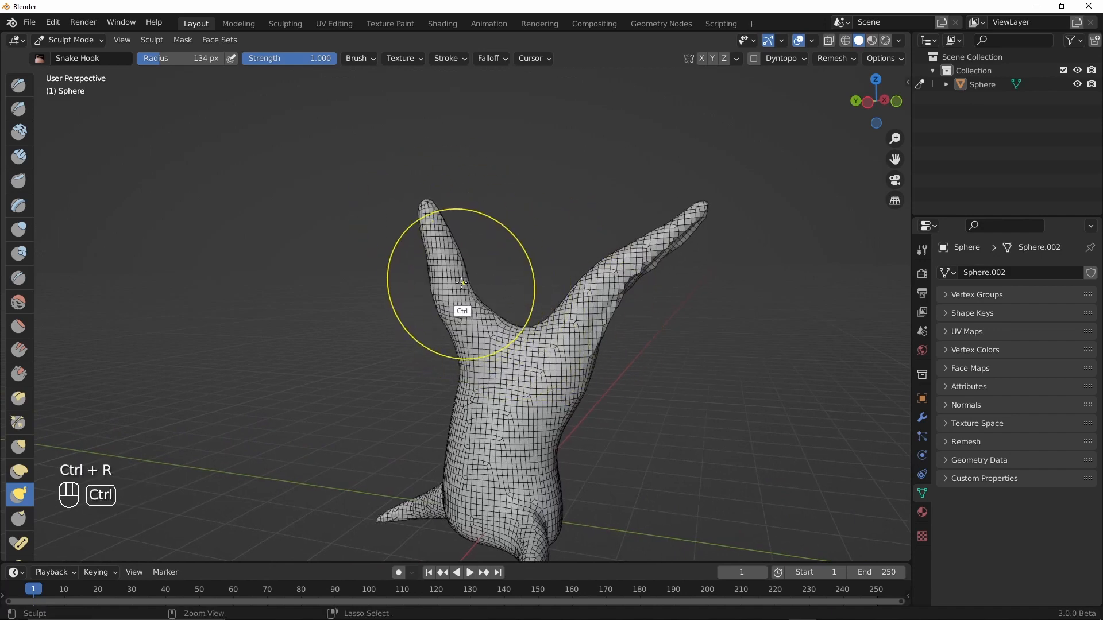
- Pull a thin side branch out of one upper branch with the Snake Hook brush at a radius of 67 px and remesh
key(f)
click(425, 290)
mouse_move(429, 284)
mouse_down()
mouse_move(406, 212)
mouse_move(270, 194)
mouse_up()
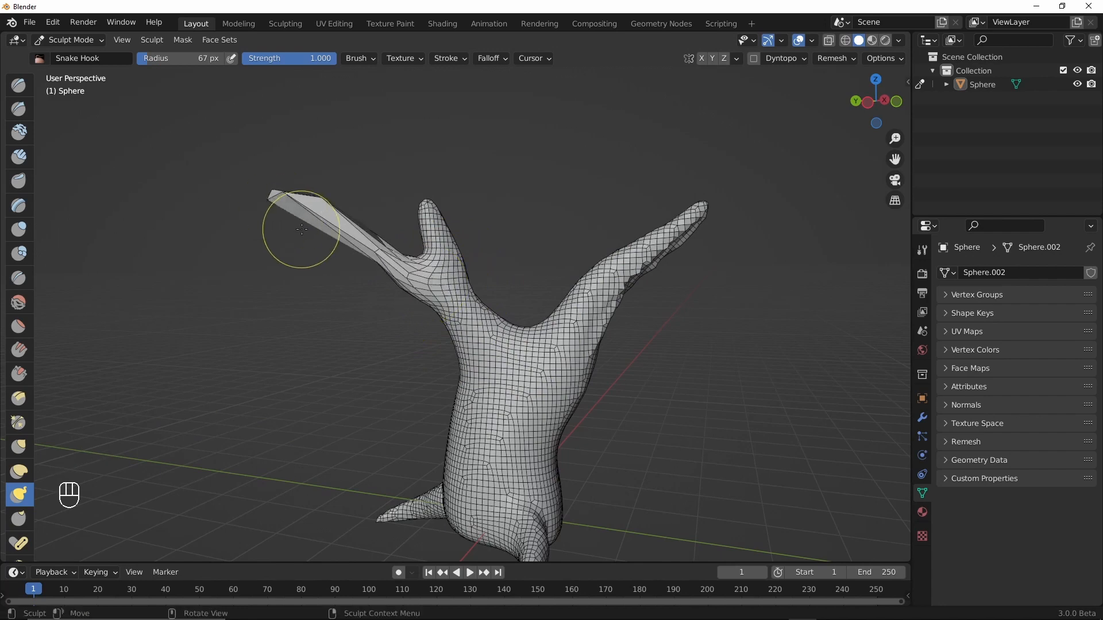
key(ctrl+r)
mouse_move(347, 256)
alt+mouse_down()
mouse_move(375, 259)
mouse_move(263, 192)
mouse_move(278, 192)
alt+mouse_up()
mouse_move(325, 316)
alt+mouse_down()
mouse_move(408, 339)
mouse_move(345, 364)
mouse_move(362, 332)
mouse_move(447, 334)
alt+mouse_up()
middle_drag(446, 335, 428, 340)
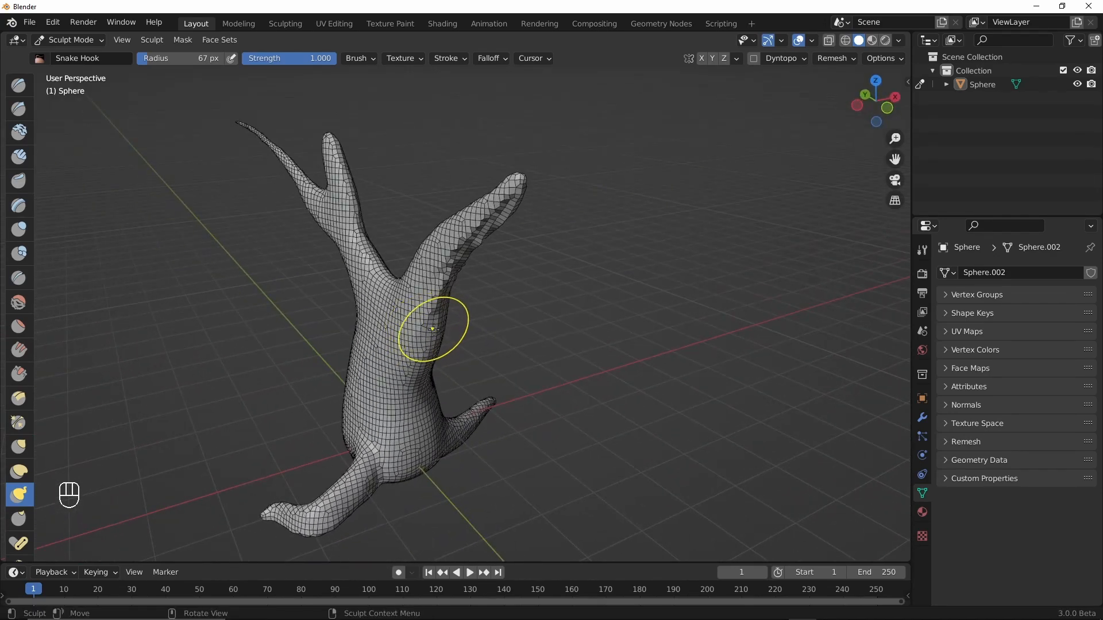
- Bend the other thick upper branch into a curve with the Snake Hook brush at a radius of 164 px
key(f)
click(565, 331)
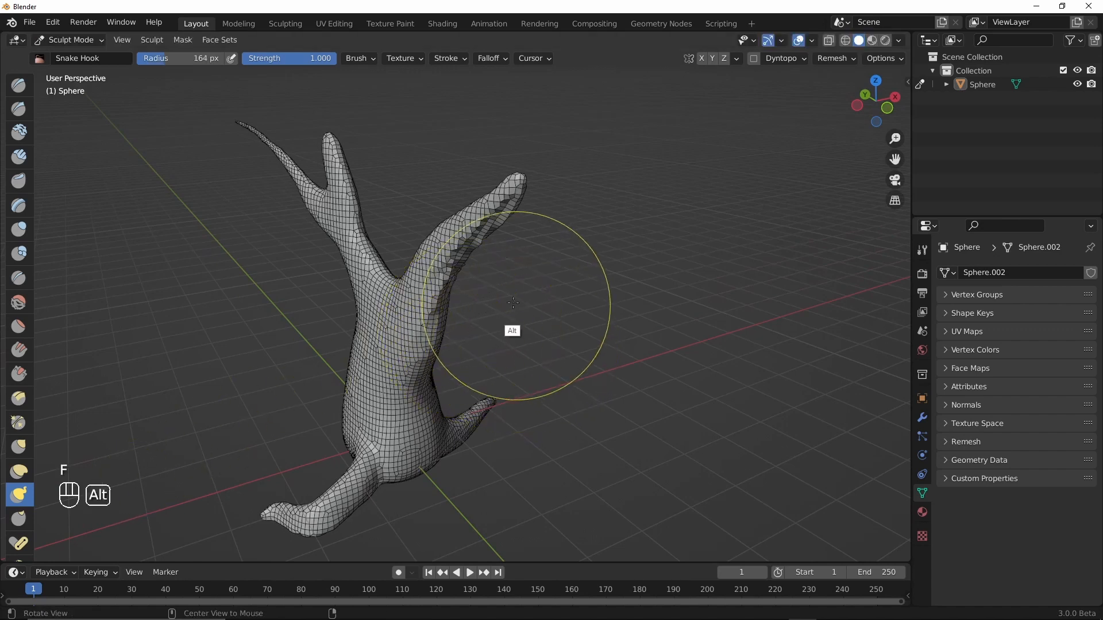
alt+drag(520, 305, 483, 270)
drag(454, 153, 524, 163)
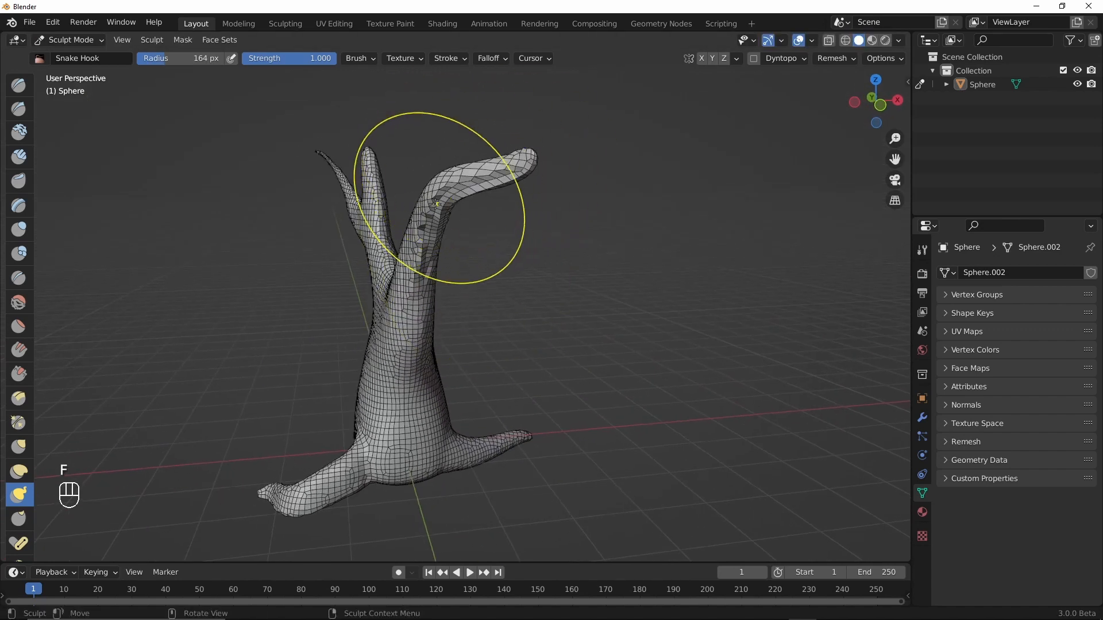
drag(441, 197, 559, 299)
mouse_move(448, 226)
mouse_down()
mouse_move(392, 251)
mouse_move(379, 285)
mouse_move(321, 290)
mouse_up()
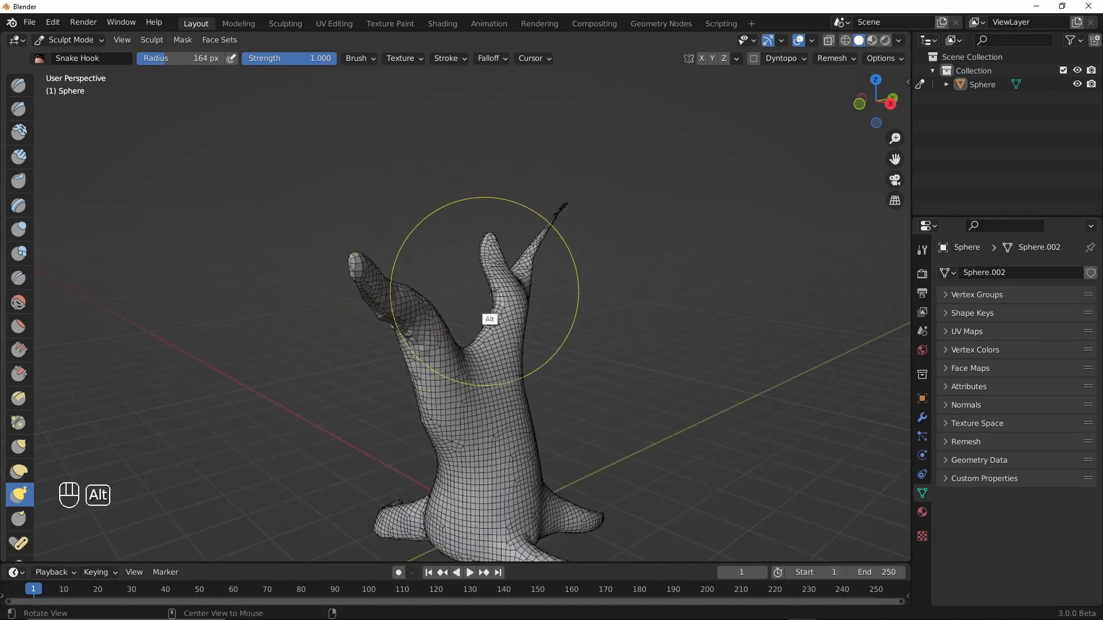
- Pull another branch out of the trunk with the Snake Hook brush at a radius of 79 px, extend its tip, and remesh
mouse_move(485, 292)
alt+mouse_down()
mouse_move(527, 253)
mouse_move(520, 234)
alt+mouse_up()
alt+drag(520, 385, 552, 344)
mouse_move(583, 383)
ctrl+alt+mouse_down()
mouse_move(557, 391)
mouse_move(537, 319)
ctrl+alt+mouse_up()
key(f)
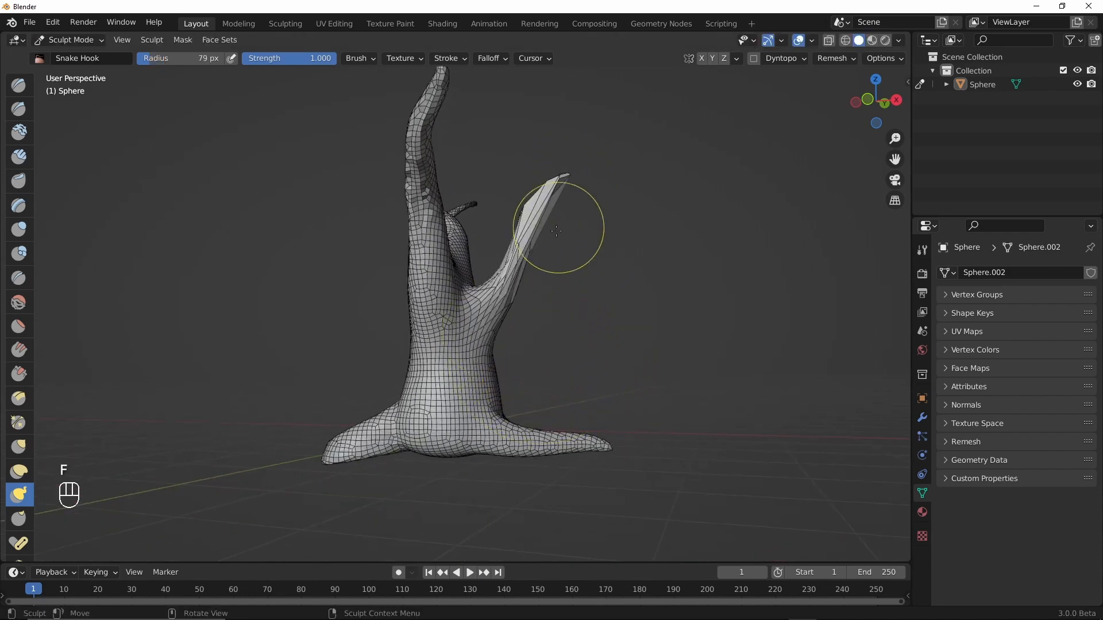
key(ctrl+r)
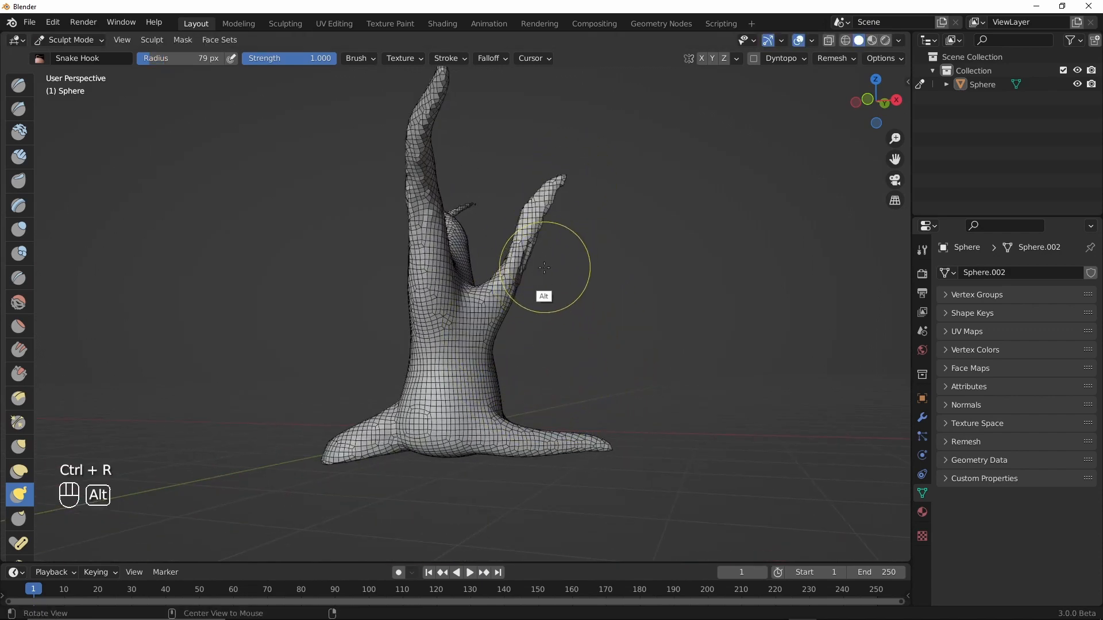
mouse_move(546, 258)
alt+mouse_down()
mouse_move(543, 333)
mouse_move(528, 300)
alt+mouse_up()
mouse_move(560, 189)
mouse_down()
mouse_move(581, 274)
mouse_move(570, 244)
mouse_move(517, 291)
mouse_move(535, 236)
mouse_up()
key(ctrl+r)
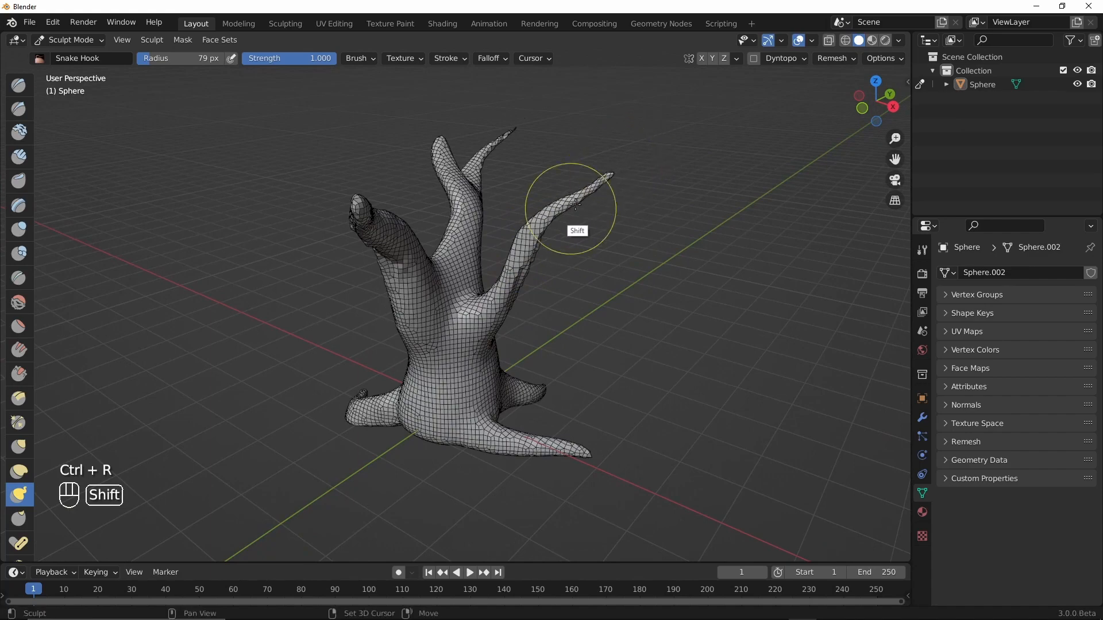
- Push the top of the trunk down between the branches with the Grab brush at a radius of 166 px
mouse_move(486, 318)
alt+mouse_down()
mouse_move(643, 322)
mouse_move(566, 338)
mouse_move(495, 282)
mouse_move(447, 321)
mouse_move(470, 313)
alt+mouse_up()
key(g)
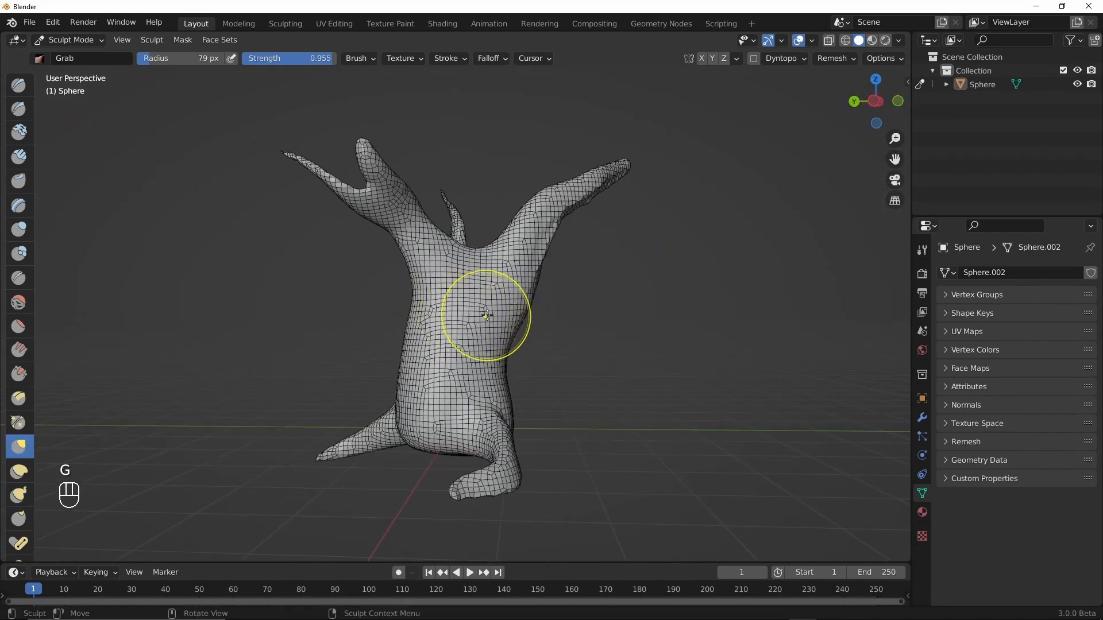
key(f)
click(536, 334)
drag(475, 256, 463, 351)
mouse_move(485, 315)
shift+mouse_down()
mouse_move(473, 297)
mouse_move(431, 296)
mouse_move(465, 382)
mouse_move(495, 380)
mouse_move(377, 376)
shift+mouse_up()
alt+drag(488, 368, 368, 364)
ctrl+alt+drag(526, 323, 423, 440)
mouse_move(512, 358)
alt+shift+mouse_down()
mouse_move(467, 375)
mouse_move(419, 361)
mouse_move(586, 345)
mouse_move(571, 364)
alt+shift+mouse_up()
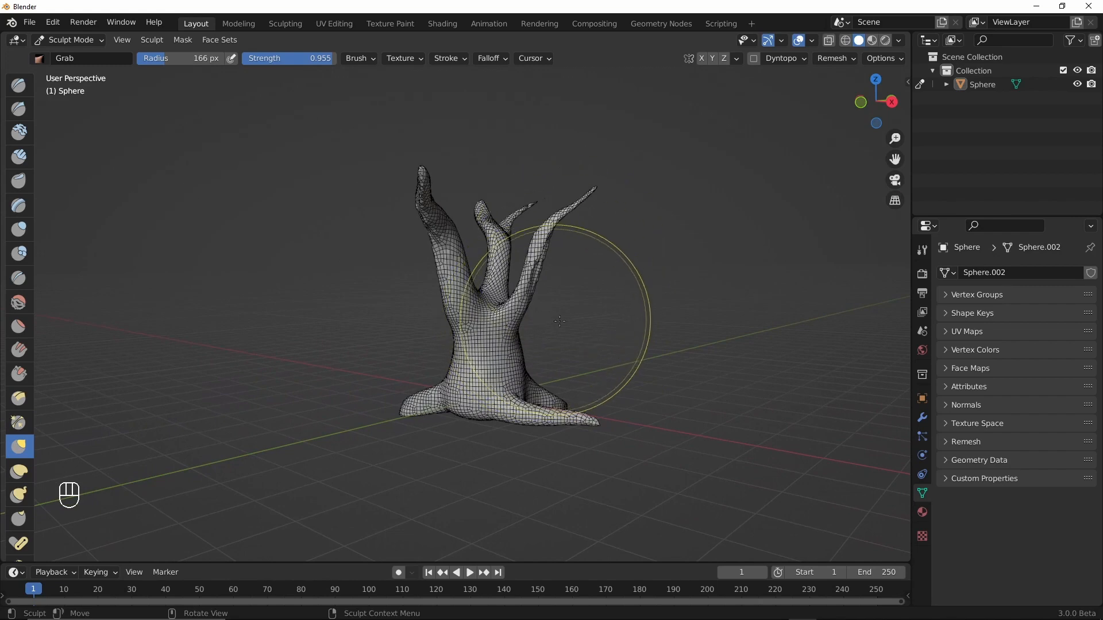
- Return to Object Mode, delete the tree-shaped sphere, and activate the Select Box tool
key(ctrl+Tab)
click(488, 363)
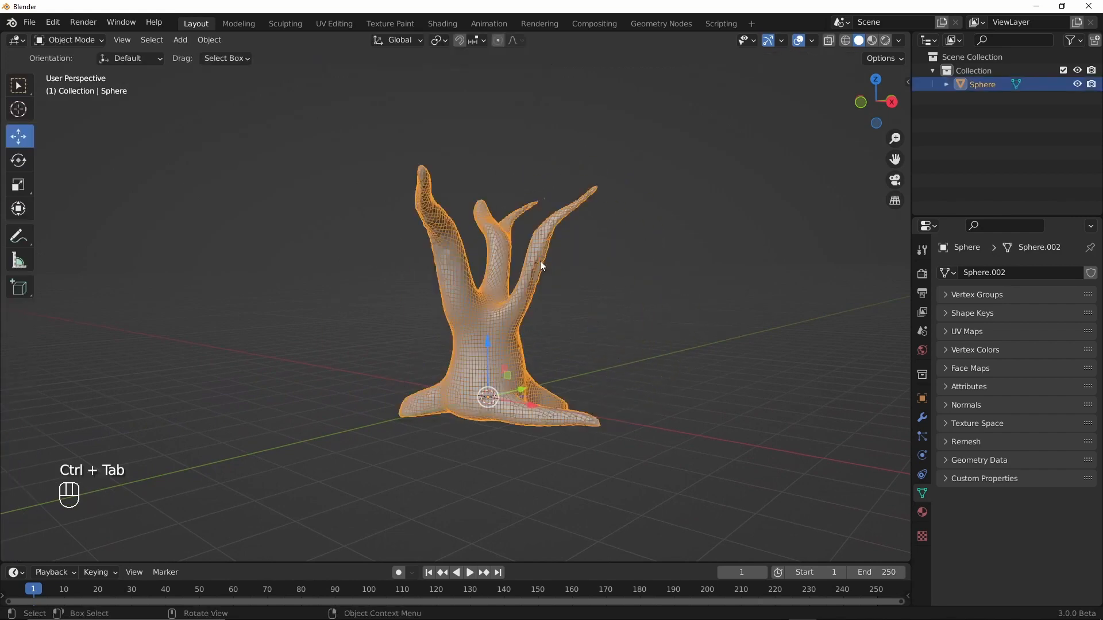
key(x)
click(587, 328)
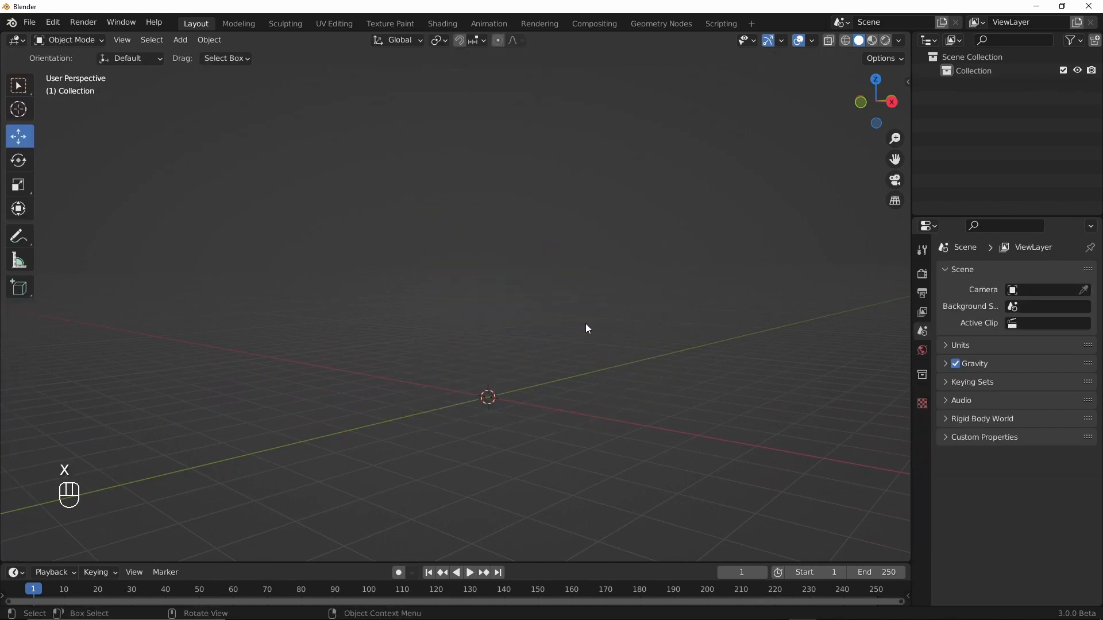
ctrl+middle_drag(552, 344, 591, 305)
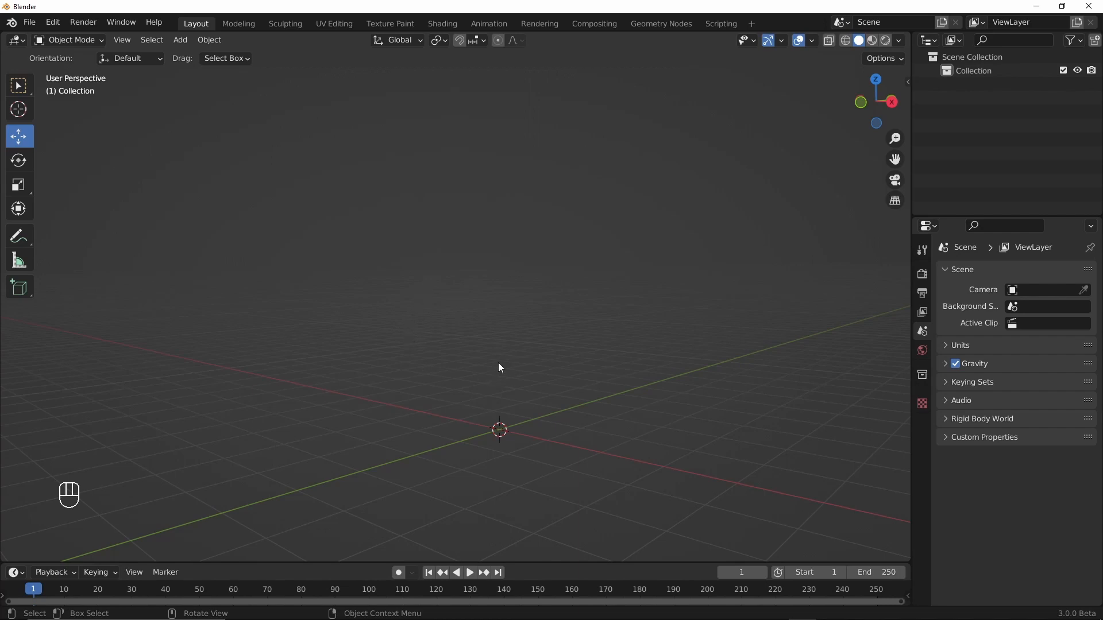
shift+middle_drag(505, 359, 425, 317)
middle_drag(470, 347, 520, 341)
shift+middle_drag(479, 373, 479, 372)
key(w)
middle_drag(664, 534, 473, 333)
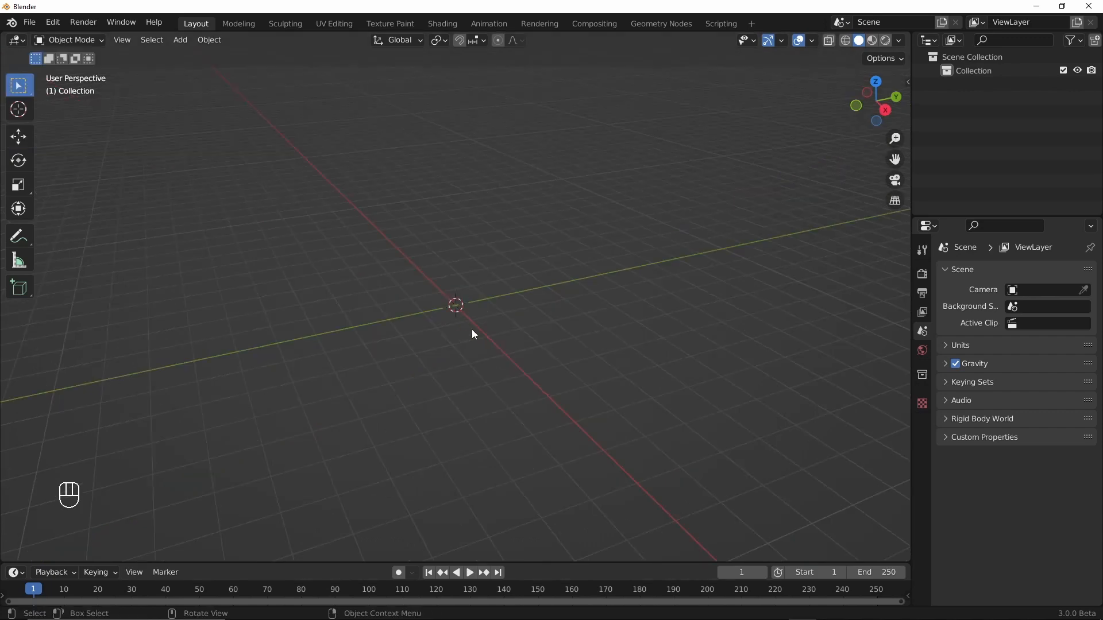
- Add a UV sphere and prepare it for sculpting in Sculpt Mode with X-axis symmetry enabled
key(shift+a)
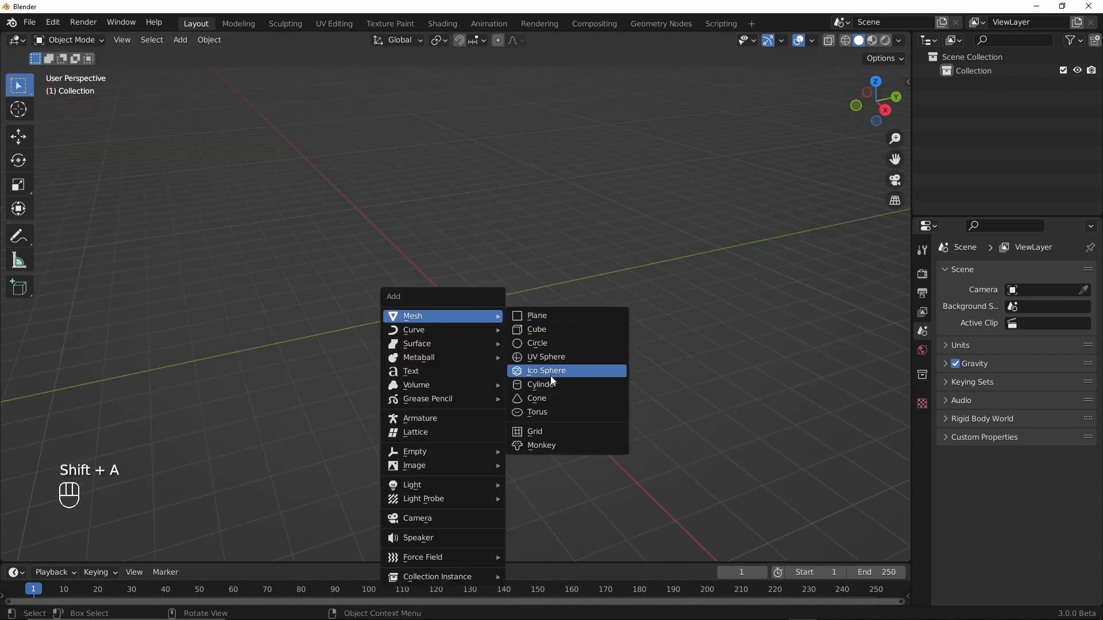
click(553, 359)
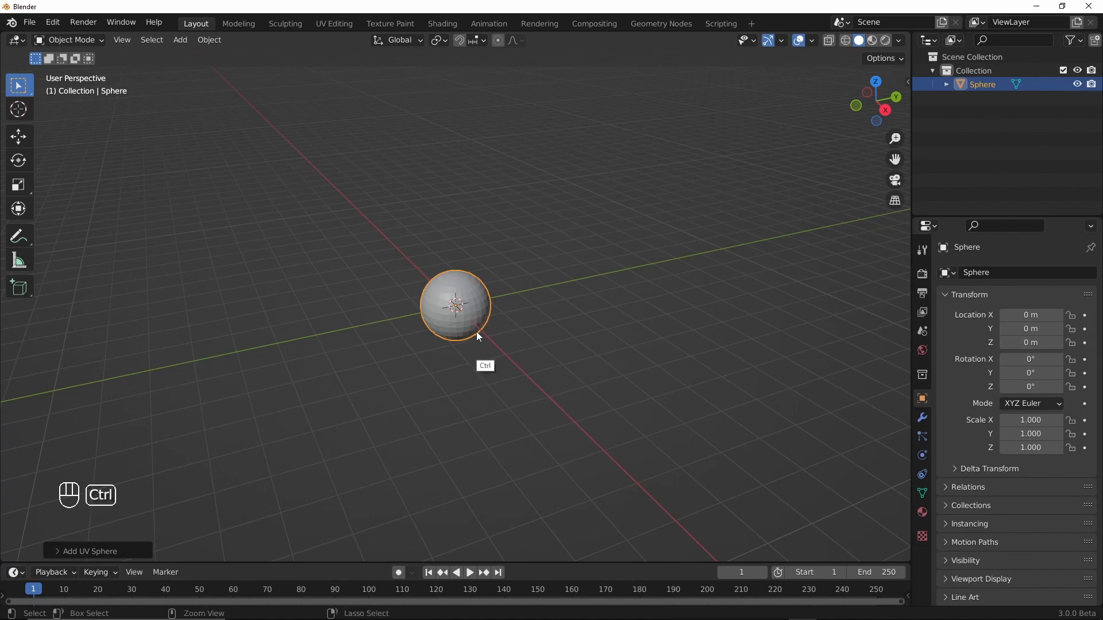
key(ctrl+Tab)
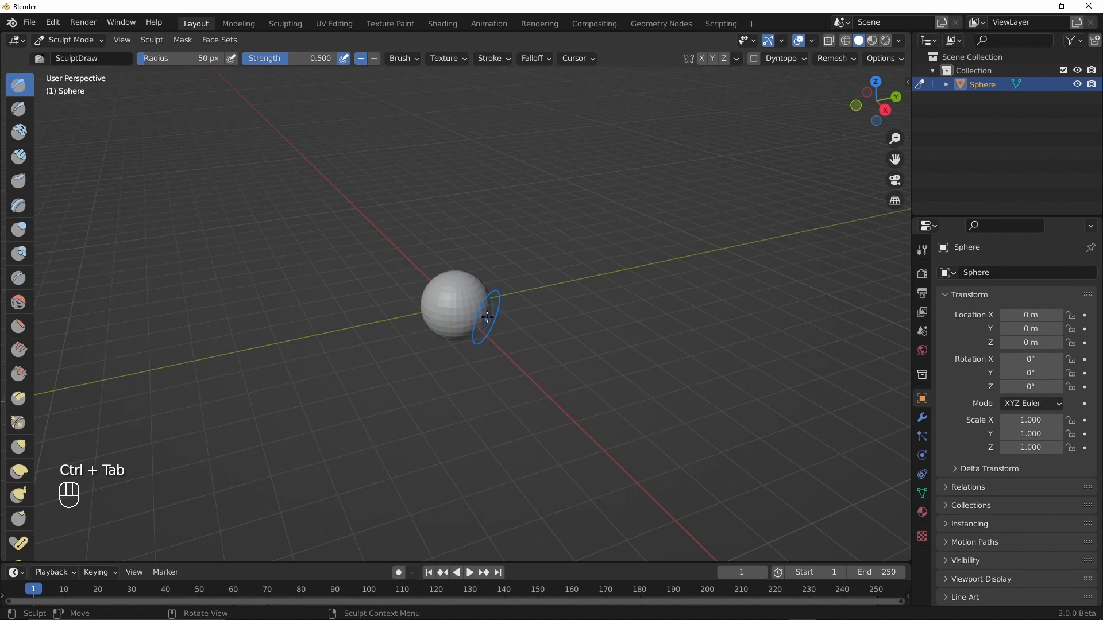
ctrl+middle_drag(511, 334, 705, 65)
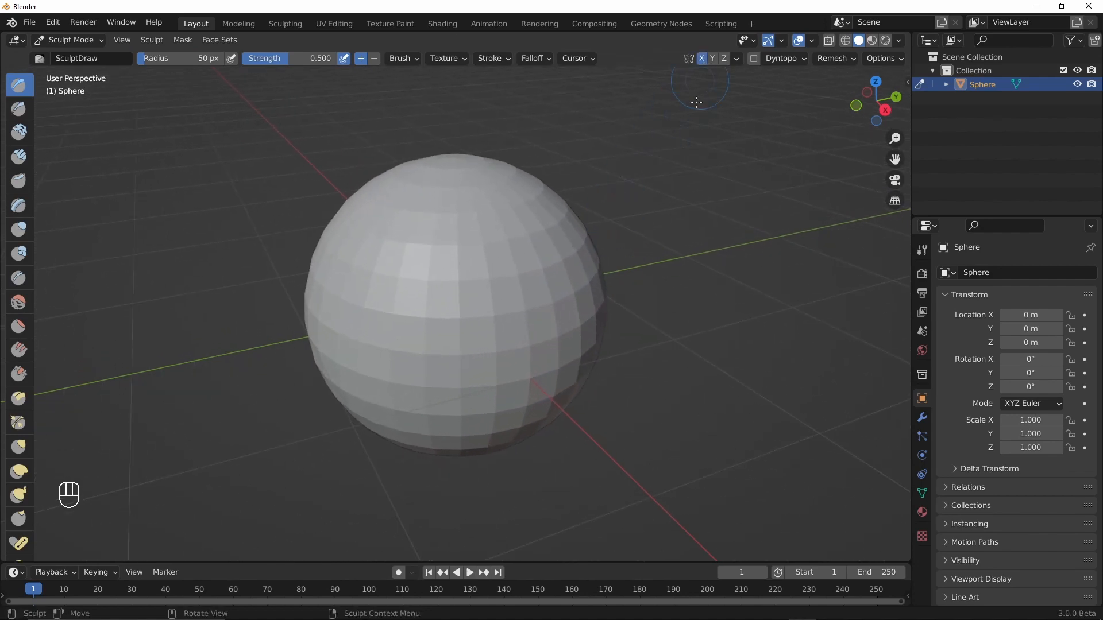
- Adjust the voxel size and remesh the new sphere
key(shift+r)
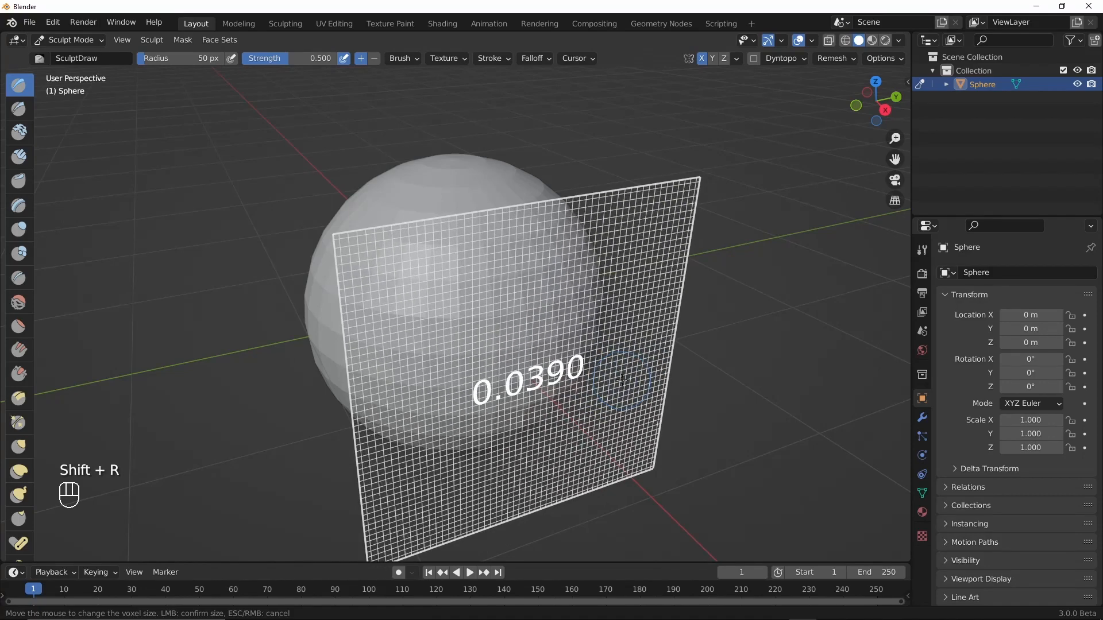
click(555, 312)
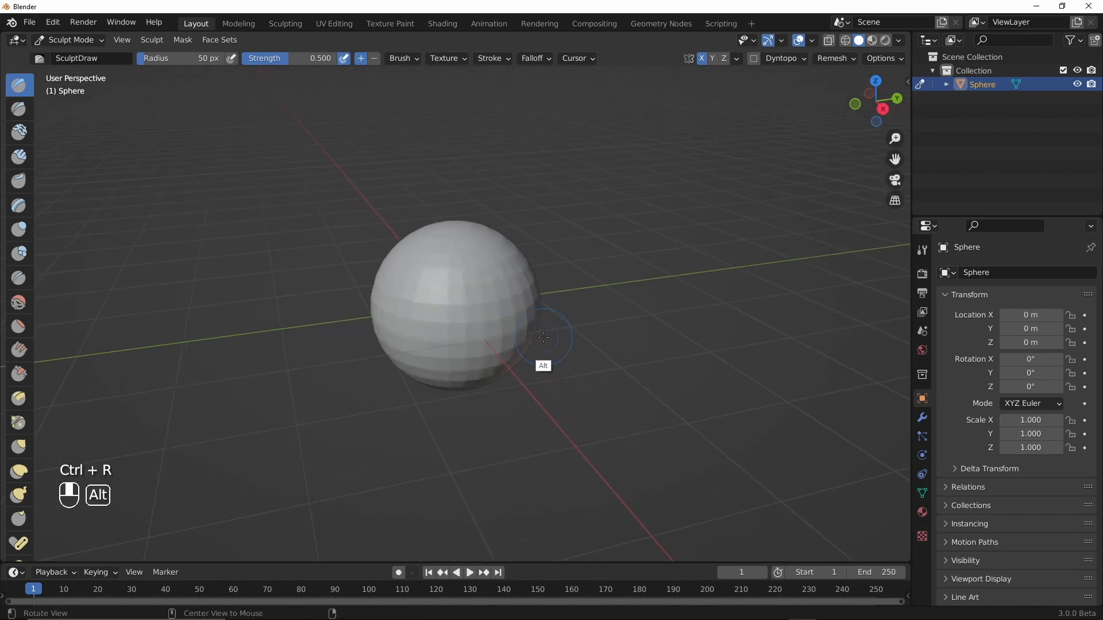
key(grave)
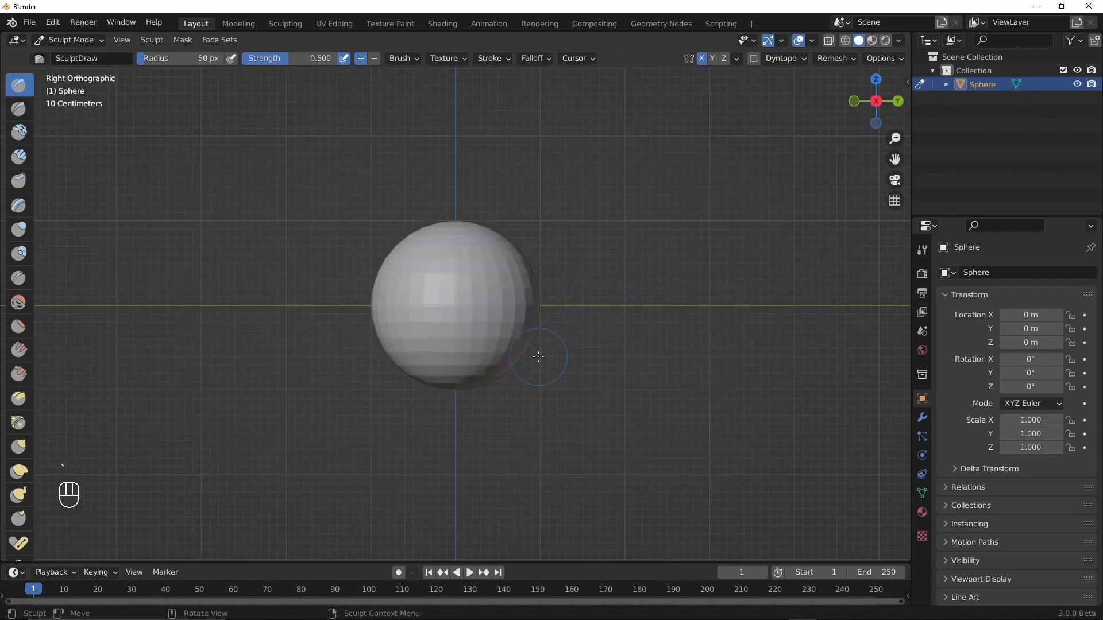
middle_drag(538, 357, 523, 332)
- Set up the Grab brush with a radius of 181 px and a strength of 1.000 in the right orthographic view
key(f)
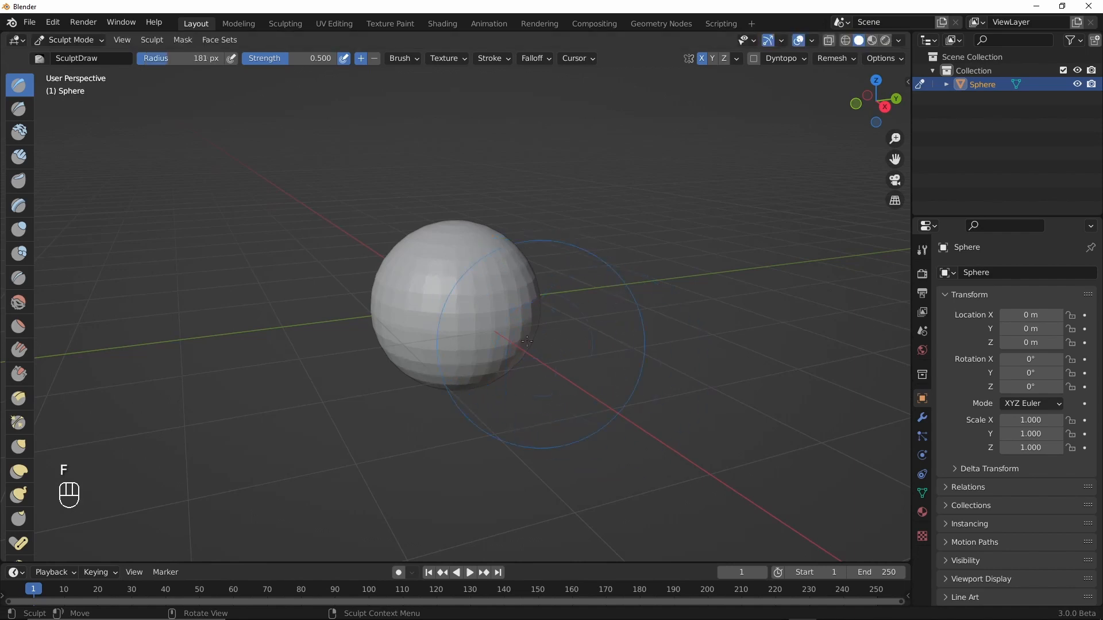
mouse_move(546, 352)
middle_down()
mouse_move(402, 347)
mouse_move(478, 358)
middle_up()
key(grave)
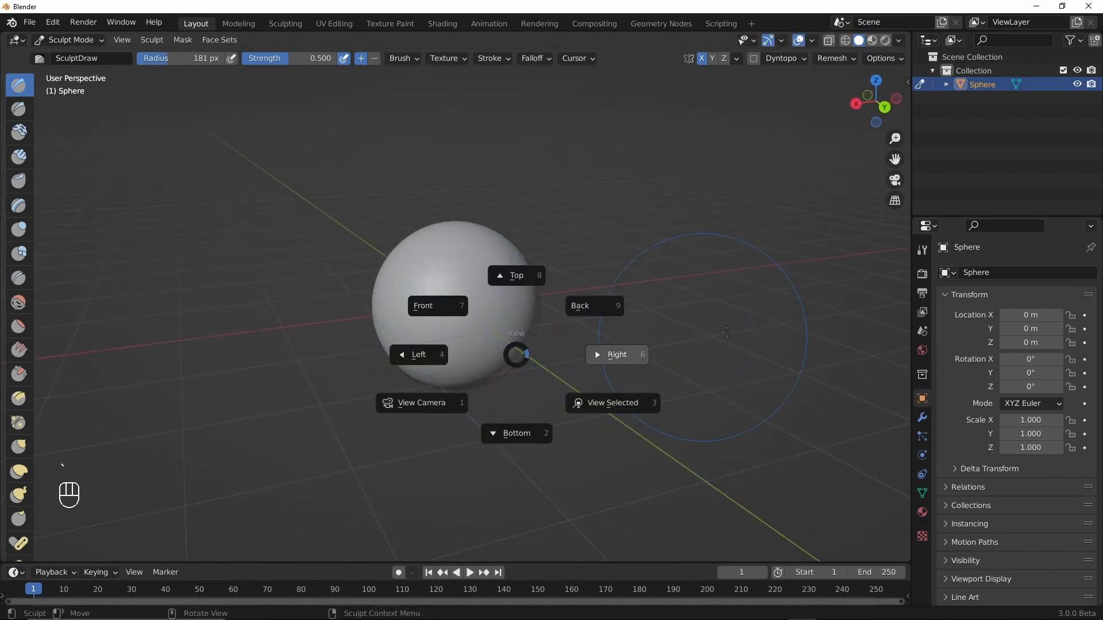
click(566, 352)
key(g)
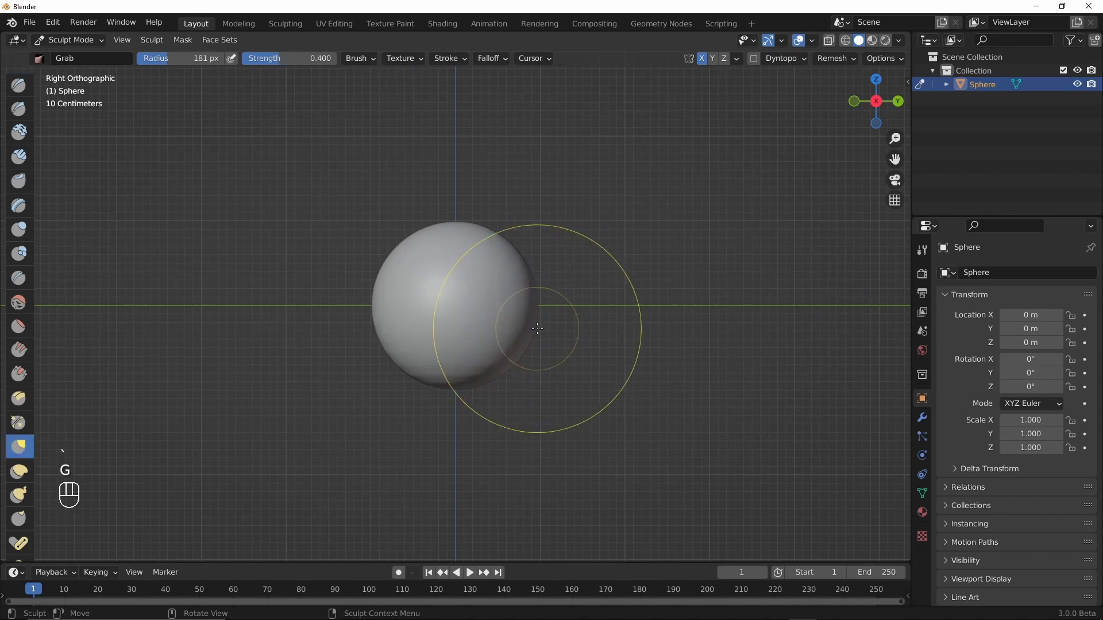
key(shift+f)
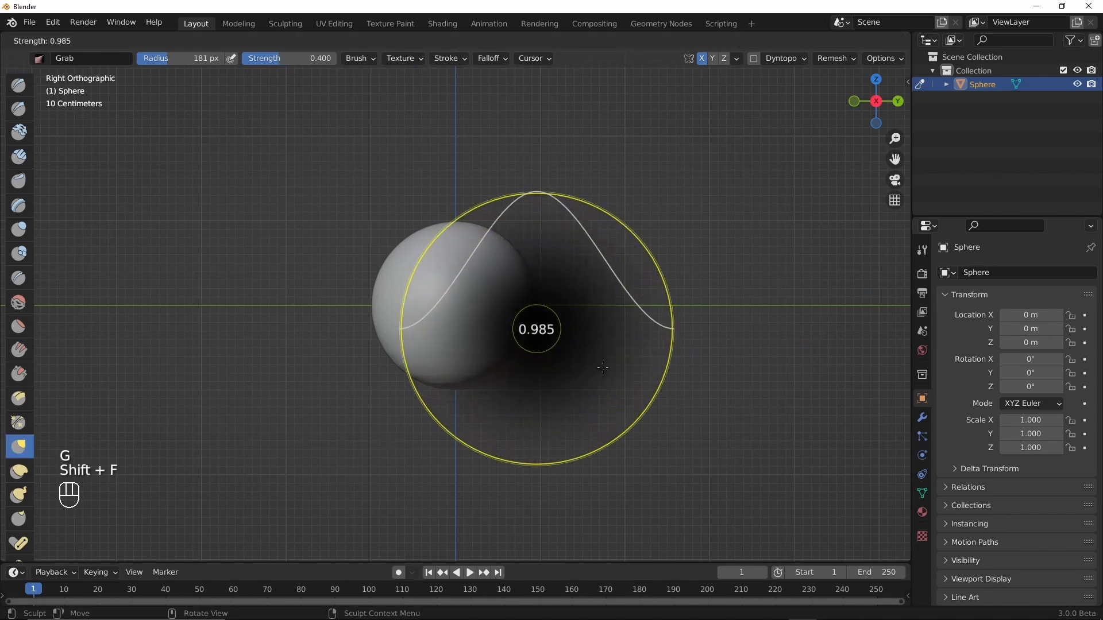
click(599, 368)
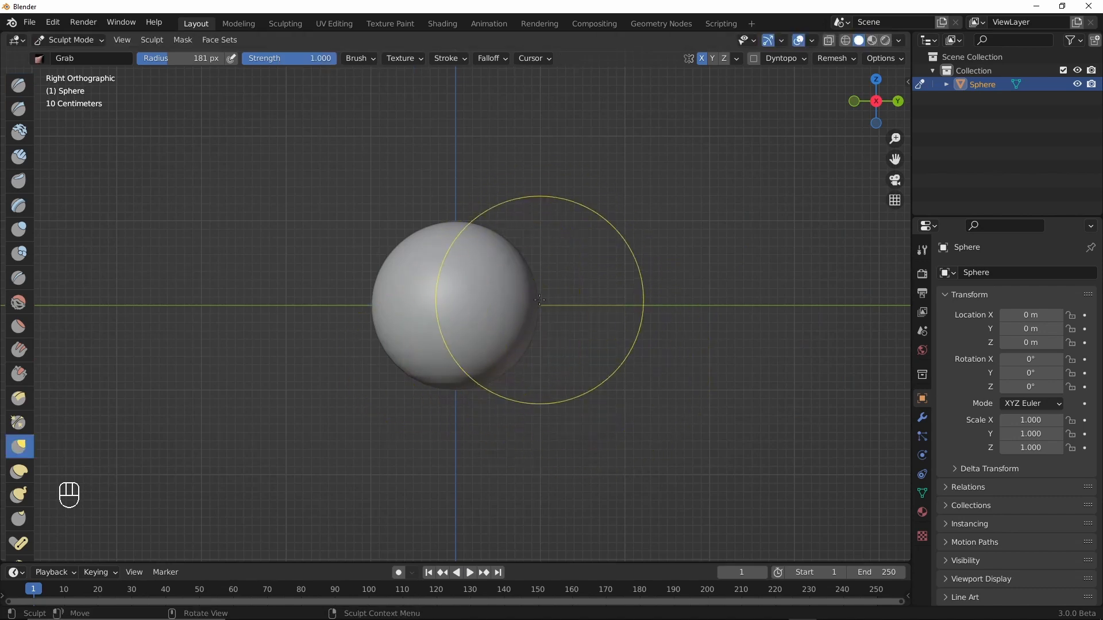
- Set the Grab brush radius to 198 px, try pulling the sphere's +Y side outward and down, and undo the stroke
key(f)
click(581, 310)
ctrl+alt+drag(581, 310, 537, 296)
key(f)
click(491, 313)
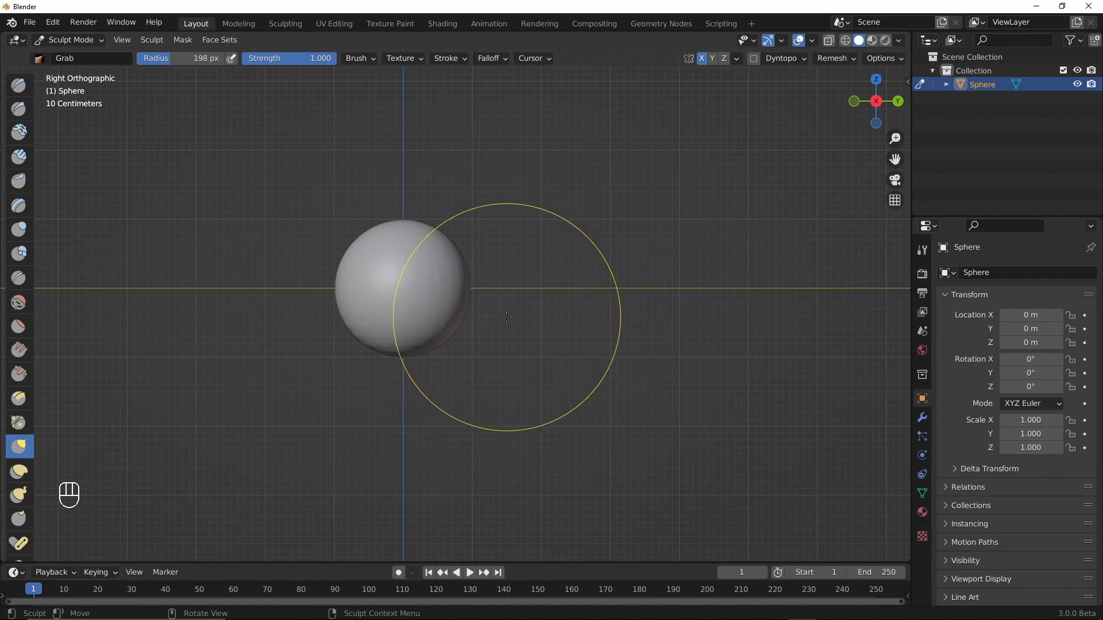
mouse_move(465, 285)
mouse_down()
mouse_move(420, 258)
mouse_move(477, 322)
mouse_move(486, 316)
mouse_up()
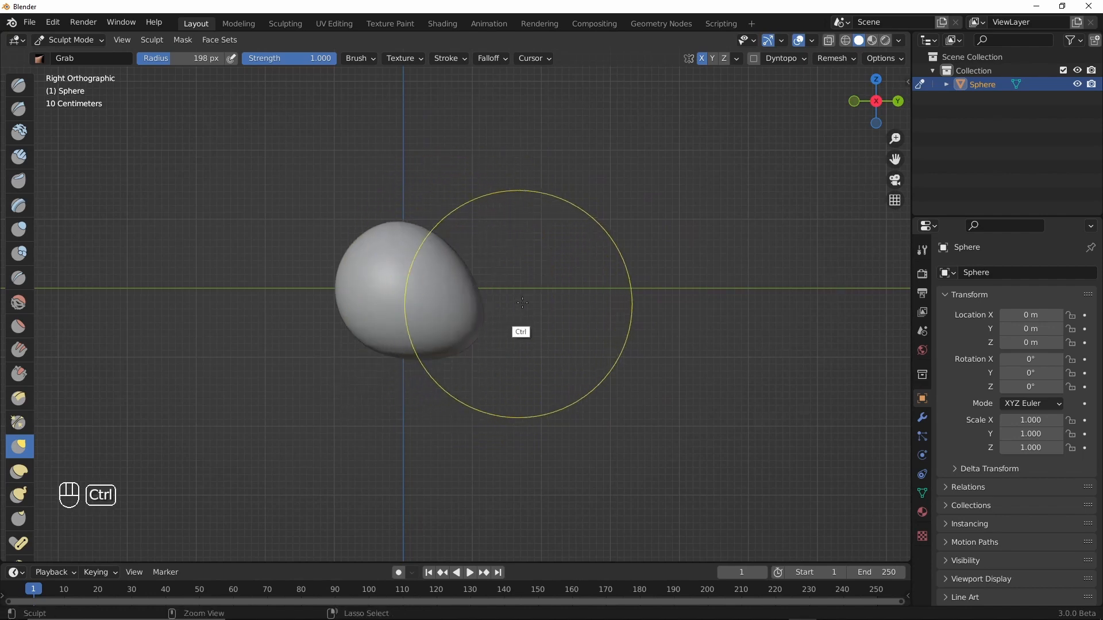
key(ctrl+z)
- Stretch the sphere along the Y axis into a teardrop, and pull out its opposite end with a 129 px Grab brush
drag(402, 288, 468, 291)
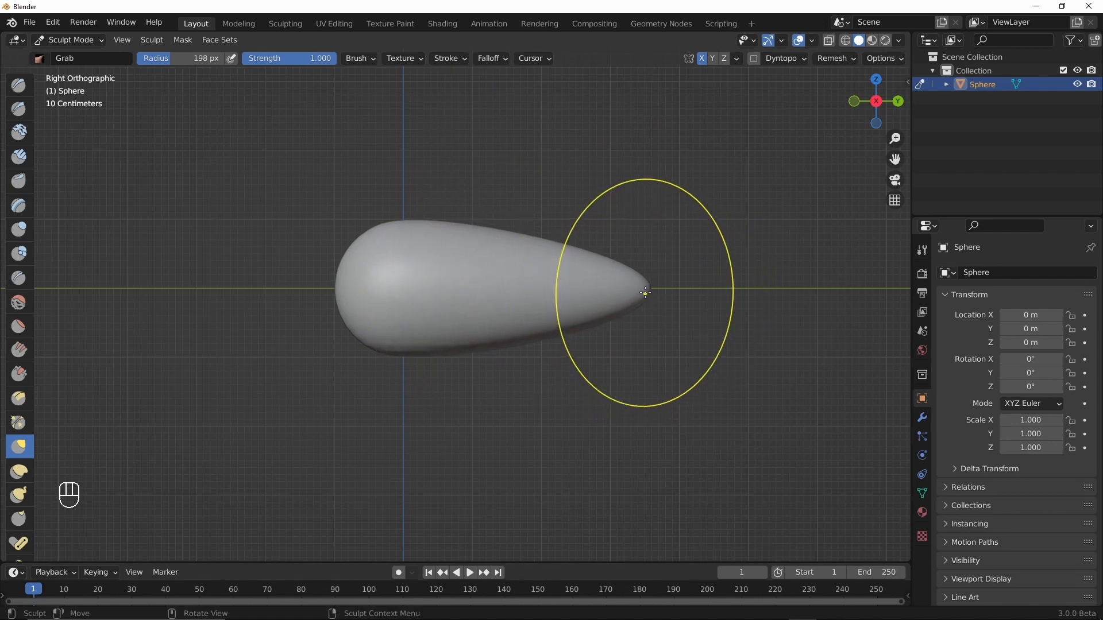
drag(645, 293, 646, 291)
key(f)
click(334, 309)
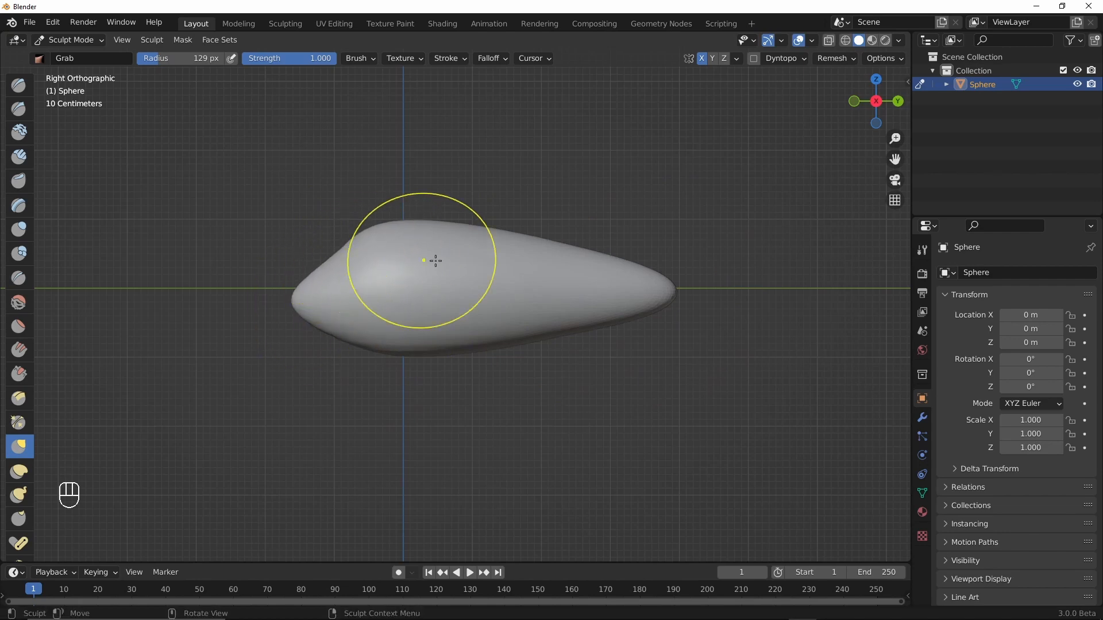
- Set the Grab brush radius to 185 px and stretch the tapered +Y end of the shape further outward
key(f)
click(505, 287)
drag(480, 233, 482, 230)
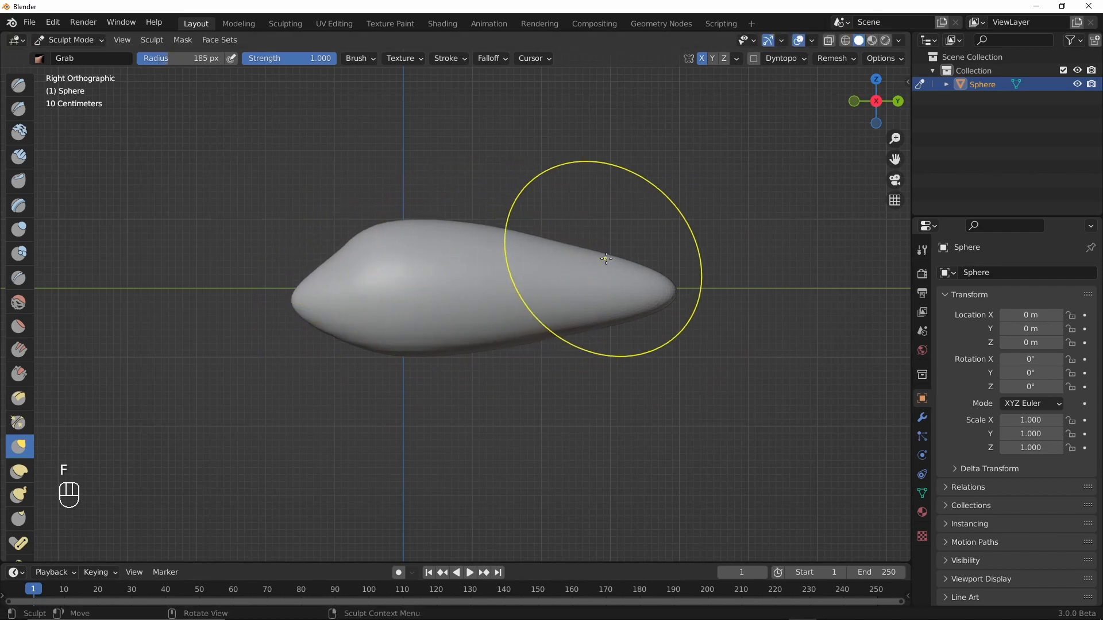
drag(671, 296, 701, 291)
drag(613, 257, 610, 256)
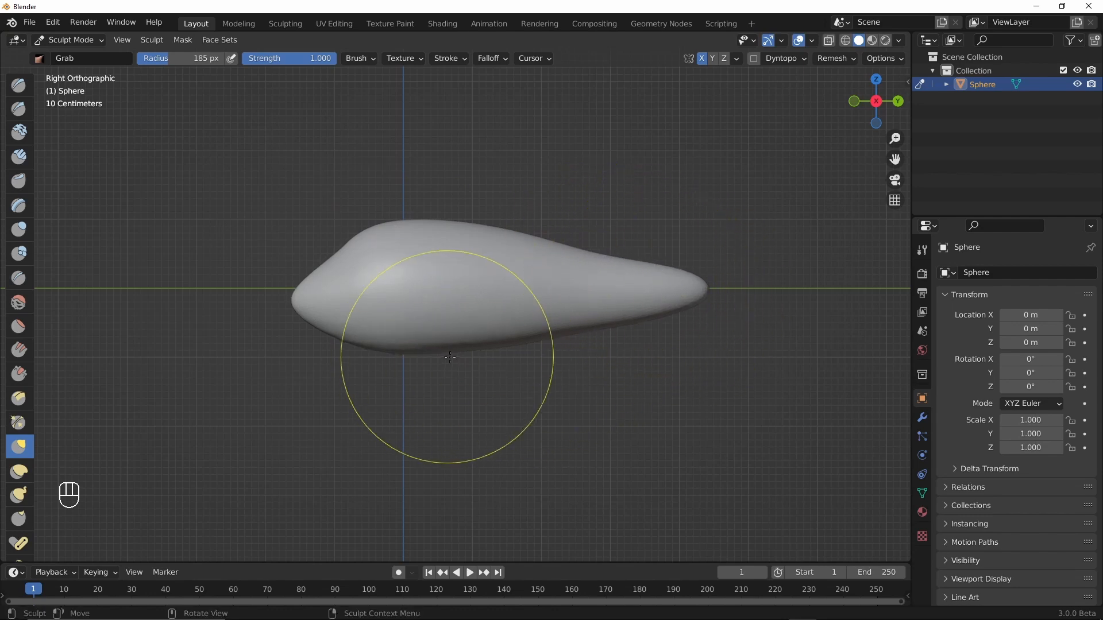
- Lengthen the +Y tail and refine its upper and lower contours with a 239 px Grab brush
mouse_move(525, 383)
middle_down()
mouse_move(563, 401)
mouse_move(467, 327)
mouse_move(542, 354)
mouse_move(542, 325)
mouse_move(463, 308)
mouse_move(494, 310)
mouse_move(488, 293)
middle_up()
key(f)
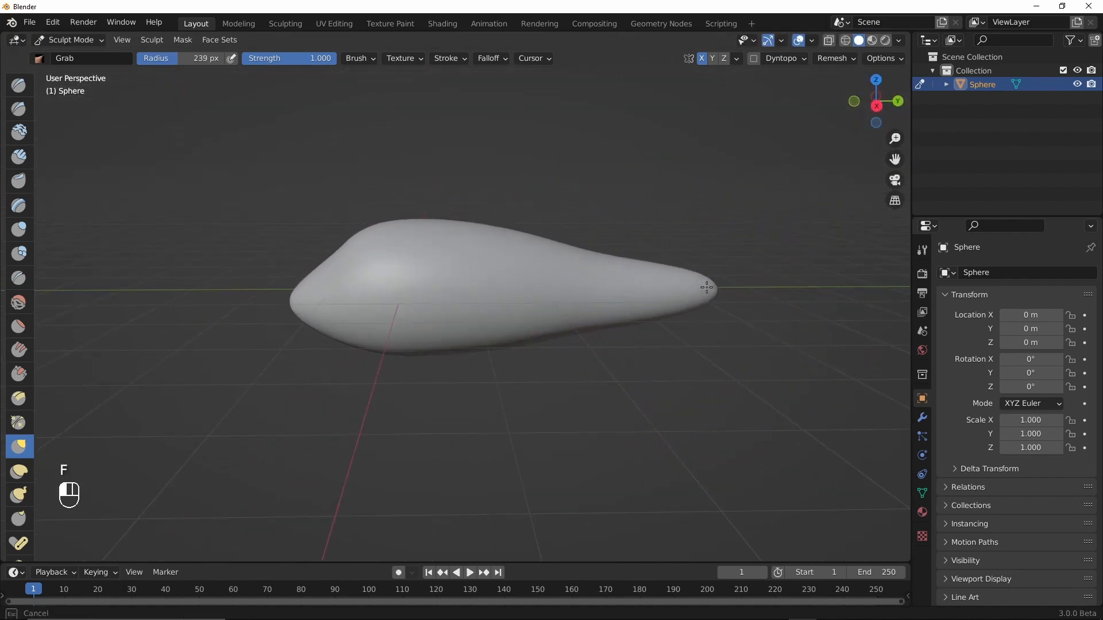
drag(707, 288, 728, 287)
drag(602, 269, 611, 257)
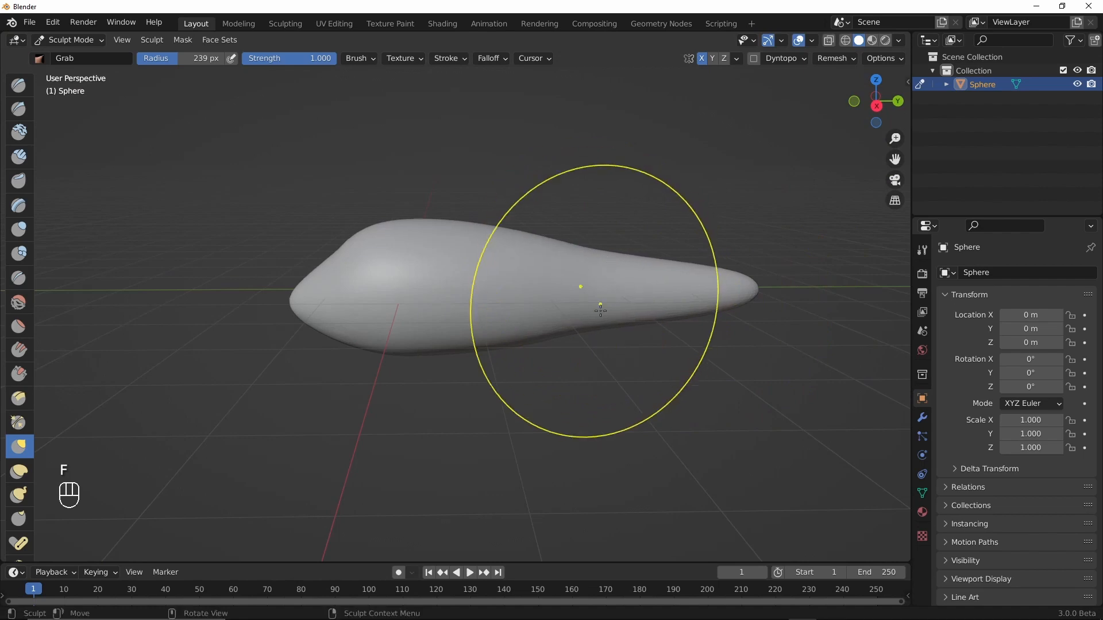
drag(582, 320, 586, 331)
- Set up the Mask brush with a strength of 1.000 and a radius of 24 px
mouse_move(522, 365)
alt+middle_down()
mouse_move(672, 395)
mouse_move(628, 433)
alt+middle_up()
mouse_move(581, 375)
alt+middle_down()
mouse_move(507, 270)
mouse_move(587, 378)
mouse_move(511, 353)
alt+middle_up()
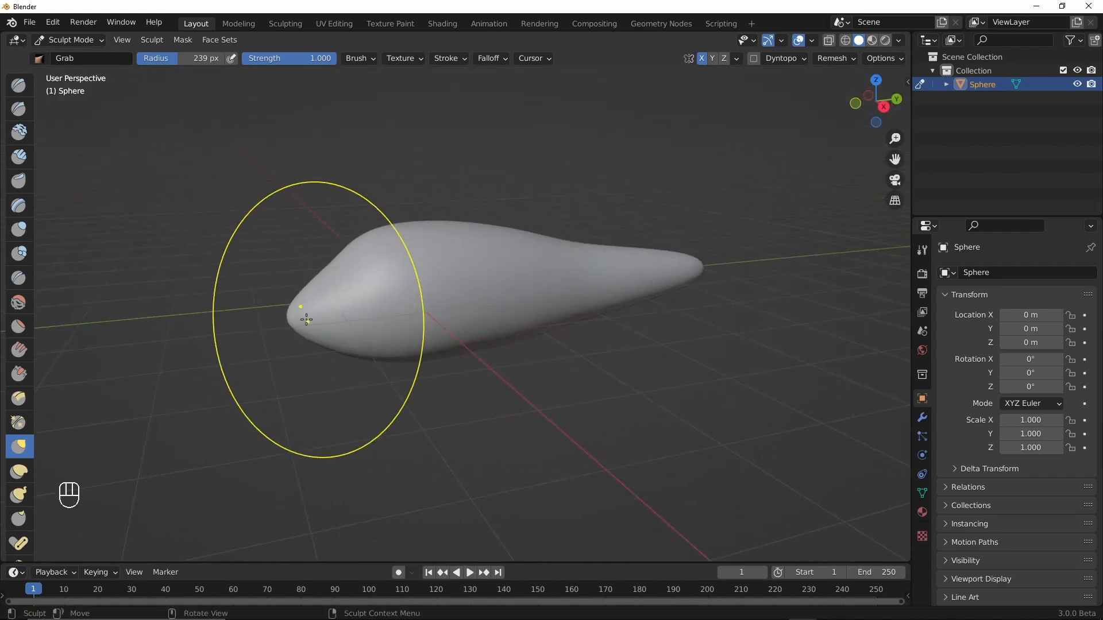
alt+middle_drag(324, 345, 374, 413)
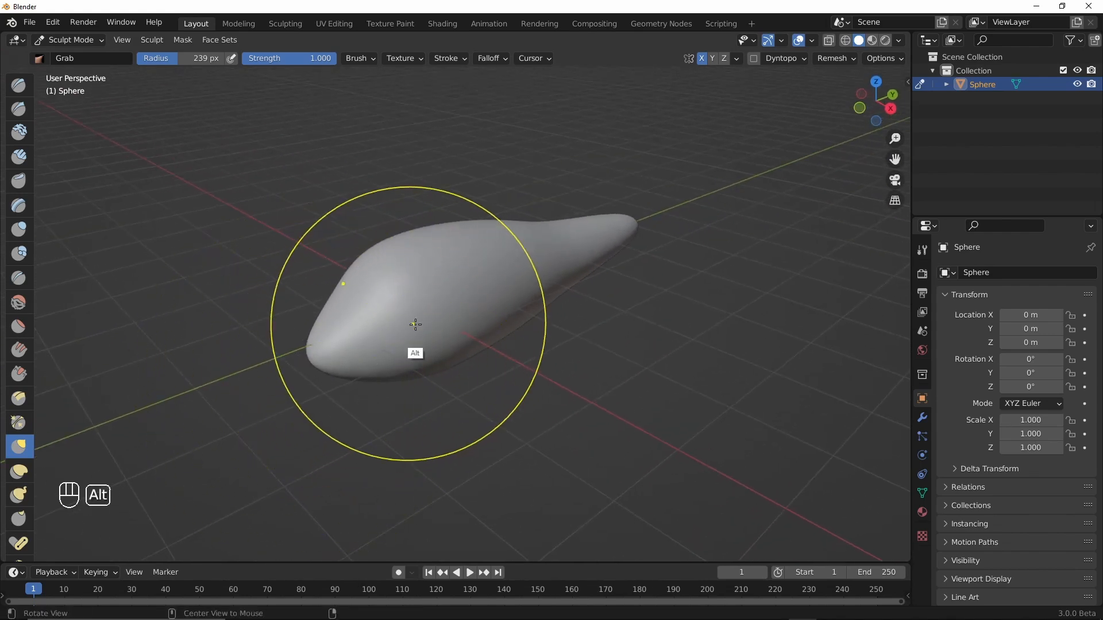
alt+middle_drag(414, 327, 423, 327)
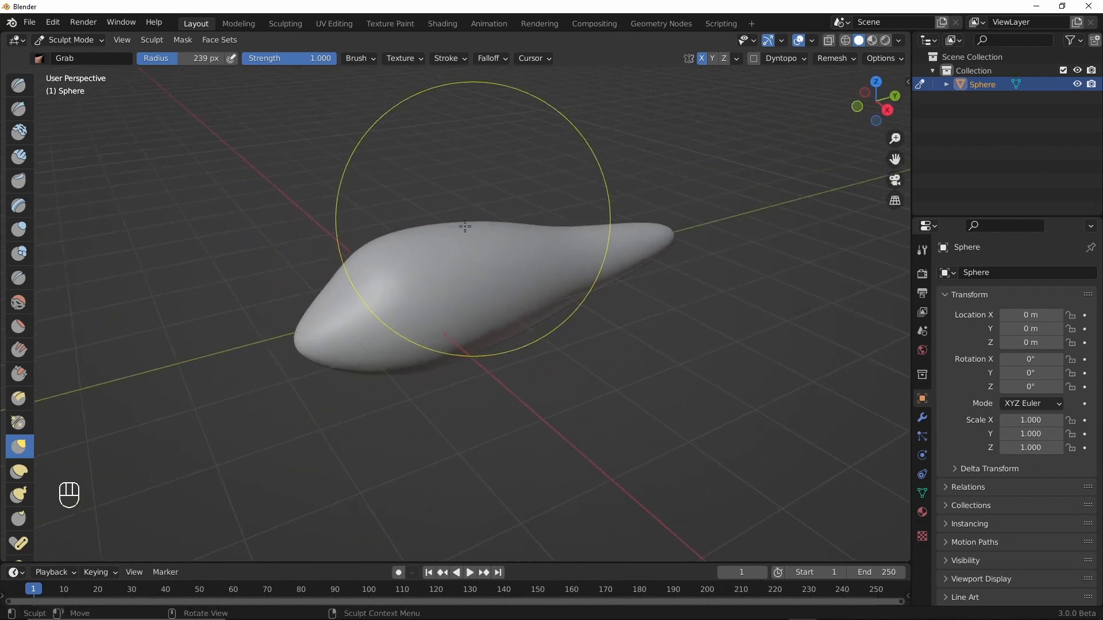
mouse_move(370, 367)
alt+middle_down()
mouse_move(382, 373)
mouse_move(379, 348)
mouse_move(275, 468)
mouse_move(394, 398)
mouse_move(365, 374)
alt+middle_up()
mouse_move(425, 322)
alt+middle_down()
mouse_move(412, 428)
mouse_move(395, 398)
mouse_move(424, 350)
alt+middle_up()
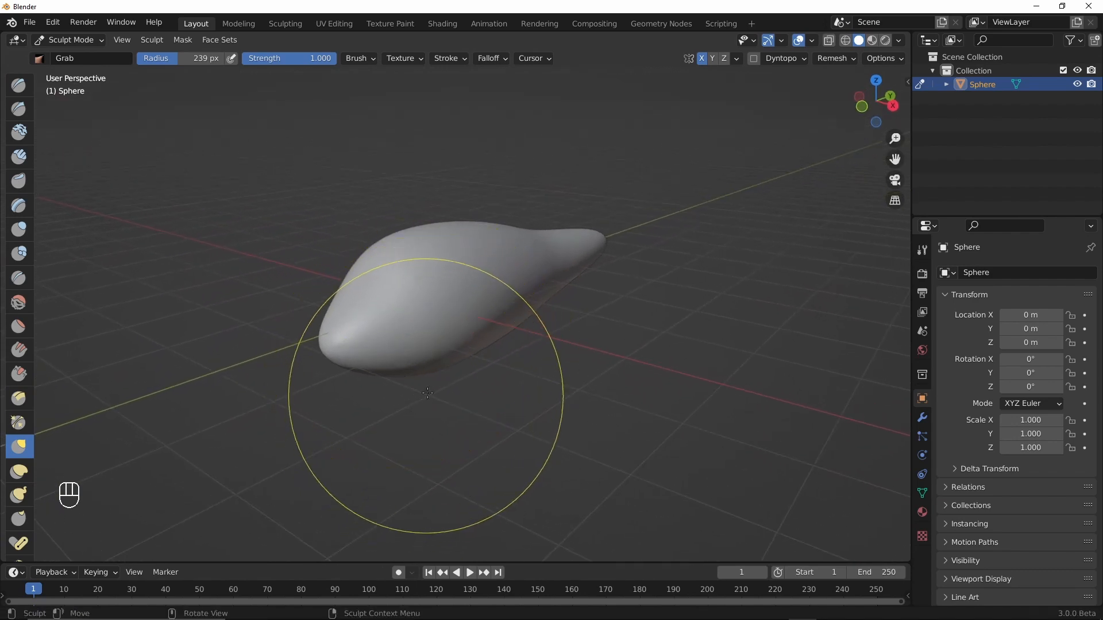
key(m)
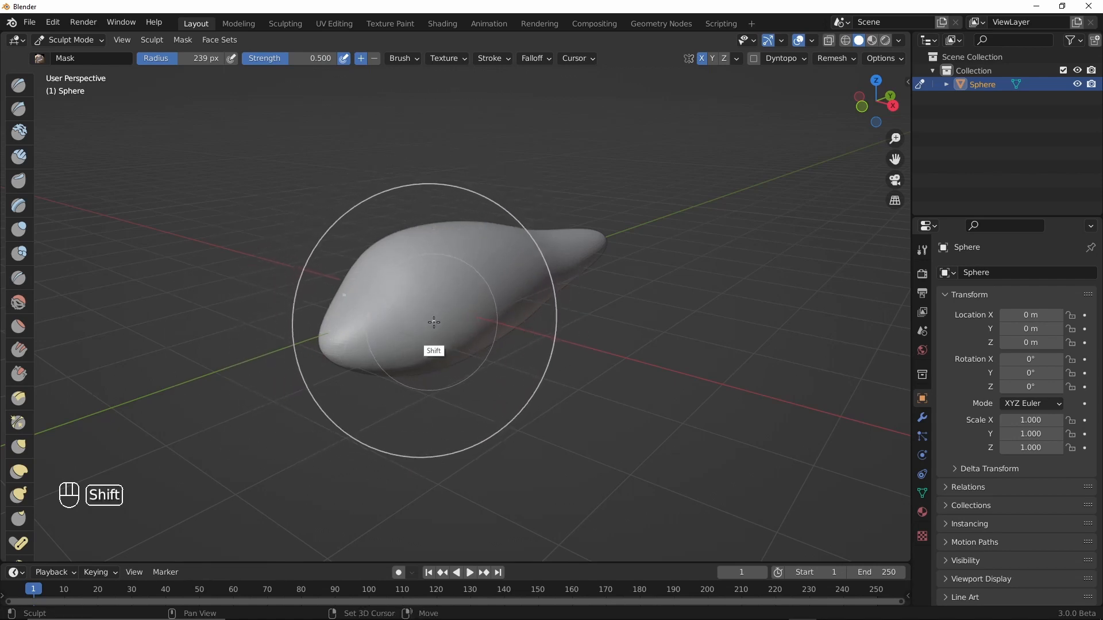
key(shift+f)
click(427, 351)
key(f)
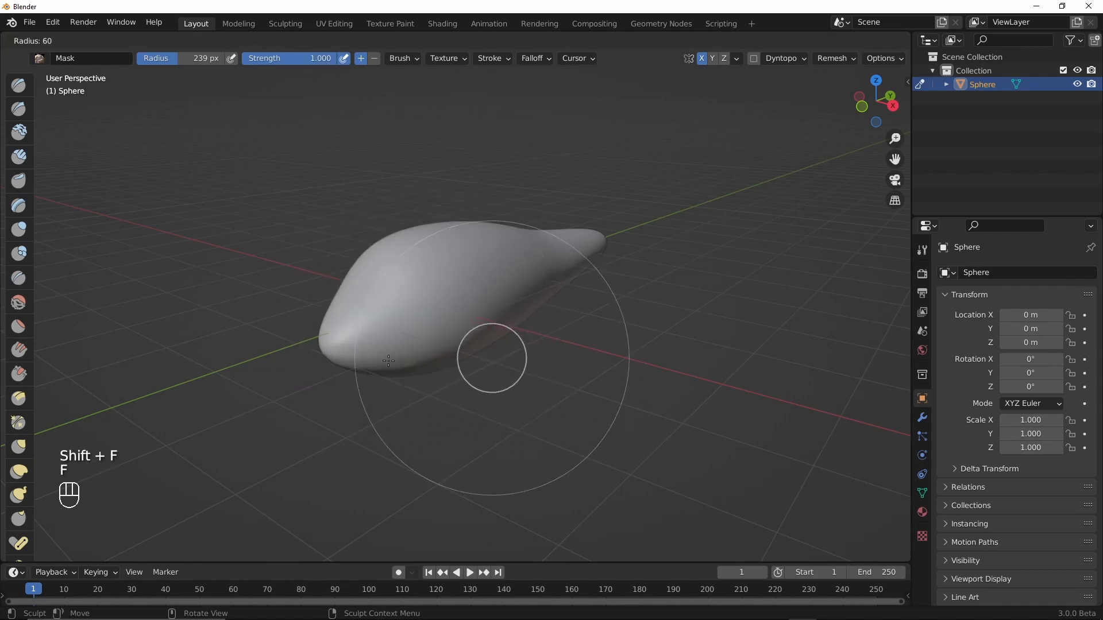
click(369, 371)
- Paint a symmetric mask over the upper slope of the shape's blunt -Y end
ctrl+alt+scroll(426, 388, down, 5)
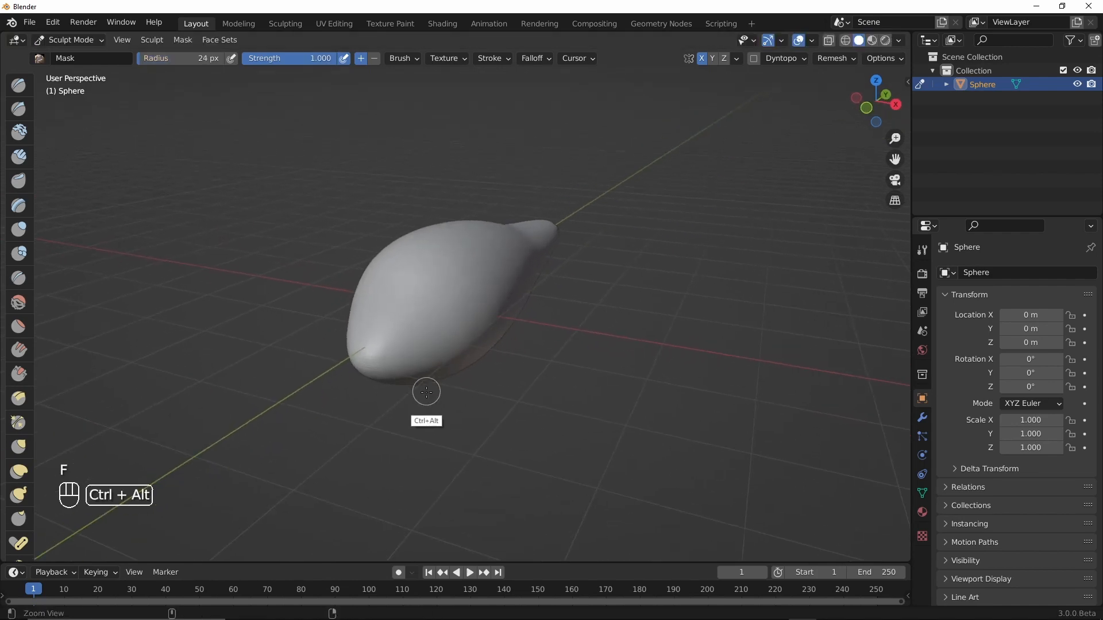
alt+shift+scroll(522, 384, down, 5)
middle_drag(521, 384, 669, 75)
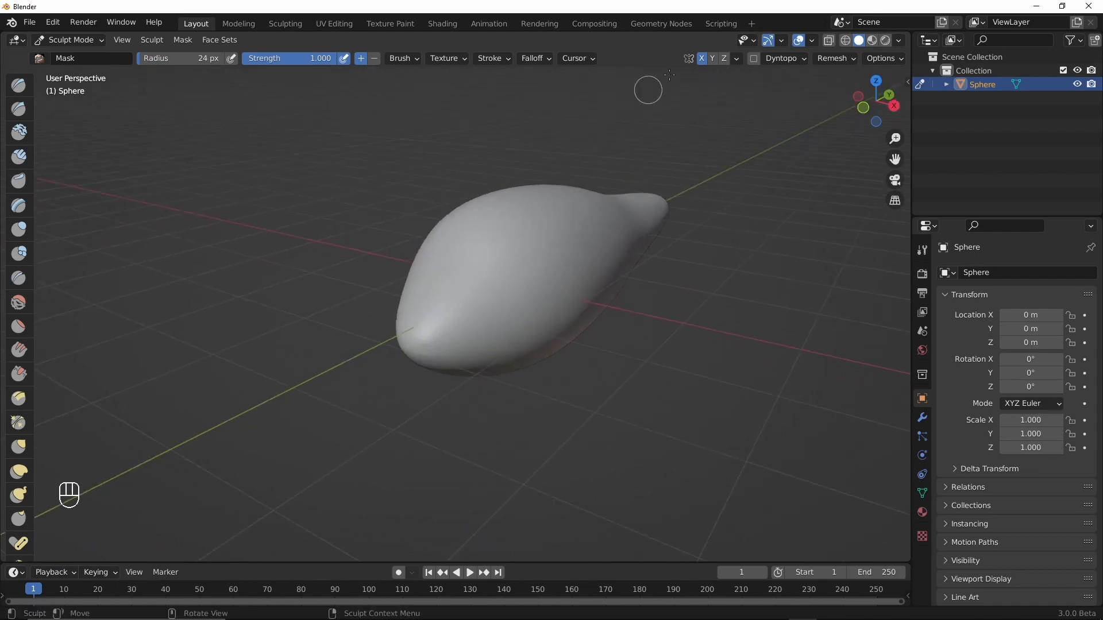
mouse_move(474, 365)
middle_down()
mouse_move(454, 351)
mouse_move(458, 341)
mouse_move(387, 336)
mouse_move(478, 344)
middle_up()
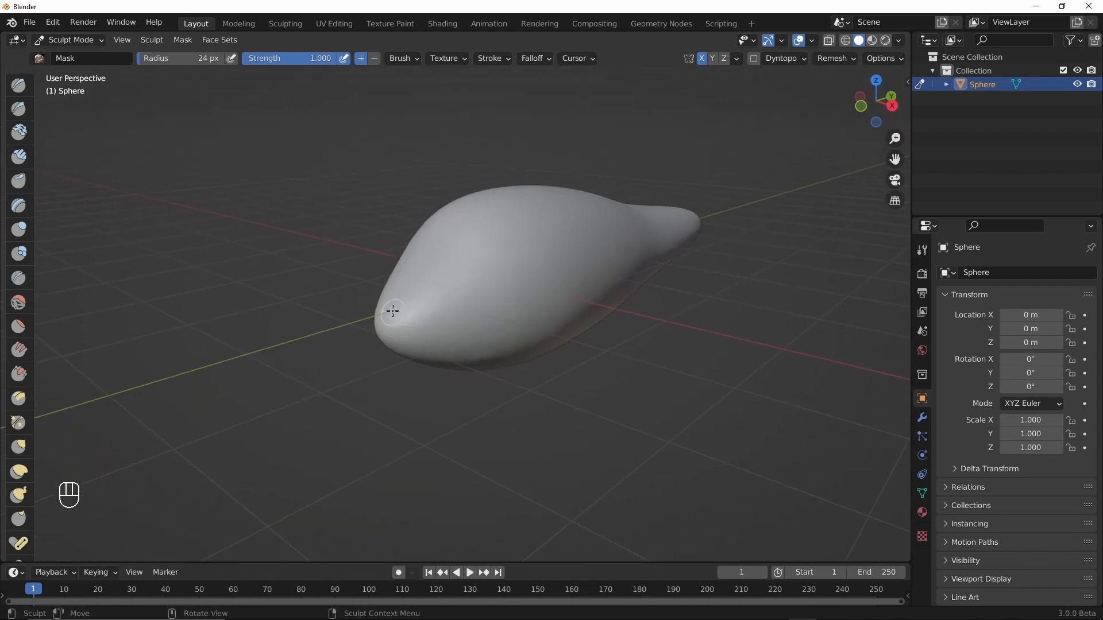
middle_drag(413, 309, 388, 317)
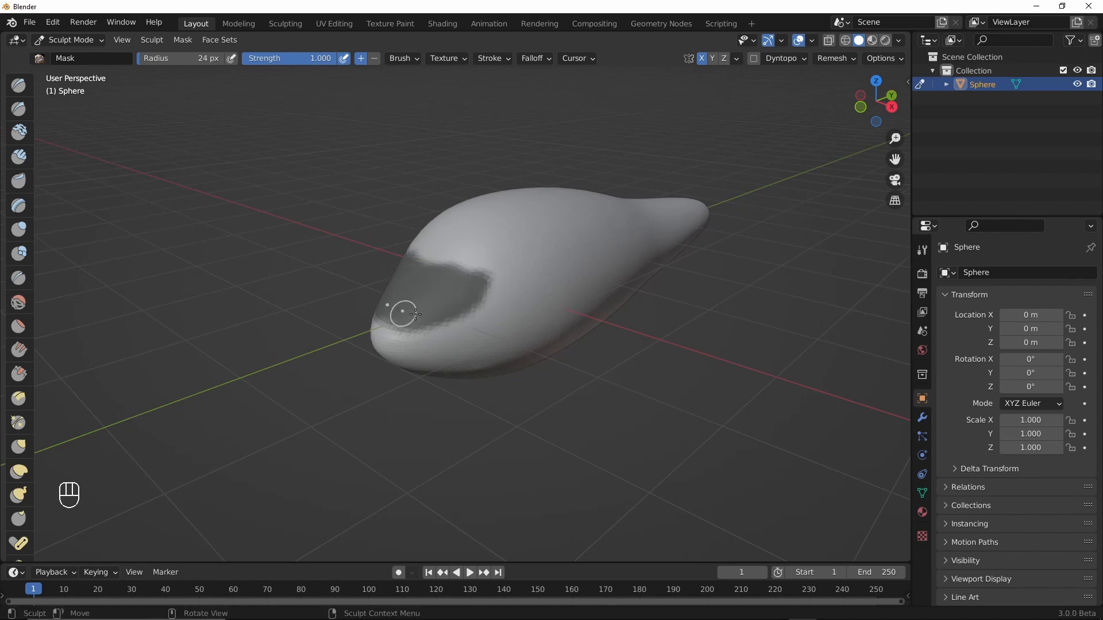
- Pull the unmasked -Y tip outward into a snout with a 176 px Grab brush
mouse_move(414, 314)
middle_down()
mouse_move(414, 344)
mouse_move(423, 315)
middle_up()
key(g)
key(f)
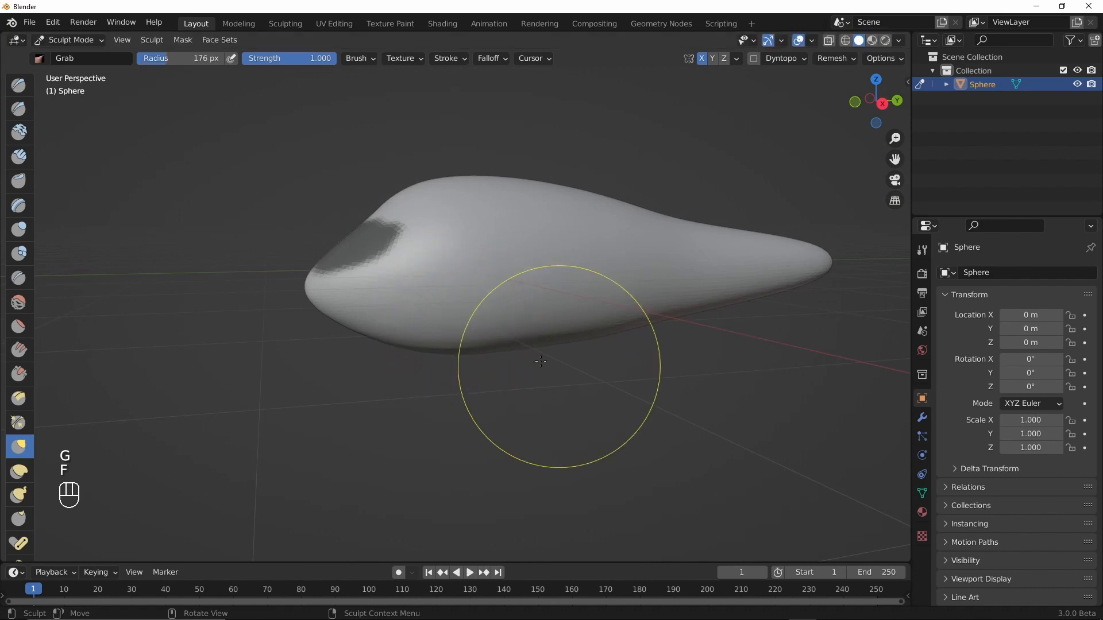
mouse_move(540, 361)
middle_down()
mouse_move(443, 344)
mouse_move(293, 289)
middle_up()
drag(301, 287, 306, 276)
mouse_move(327, 299)
alt+mouse_down()
mouse_move(366, 323)
mouse_move(353, 311)
alt+mouse_up()
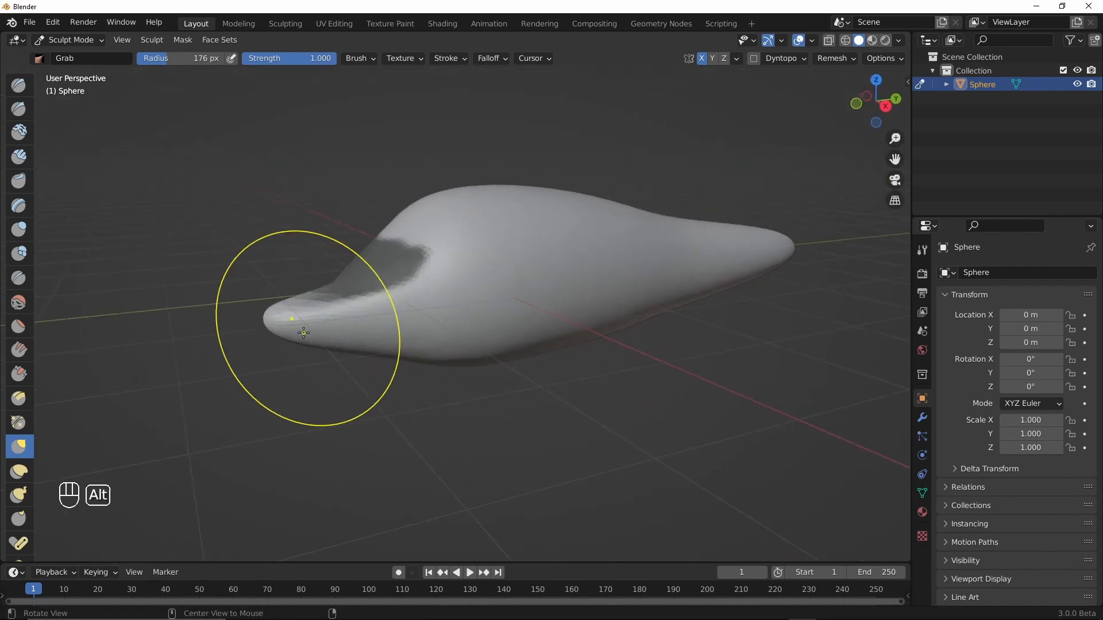
drag(268, 330, 270, 328)
- Voxel remesh the shape with its extended snout
mouse_move(315, 352)
alt+mouse_down()
mouse_move(384, 407)
mouse_move(481, 434)
mouse_move(452, 373)
alt+mouse_up()
ctrl+alt+drag(452, 374, 461, 415)
alt+shift+drag(452, 368, 505, 349)
key(ctrl)
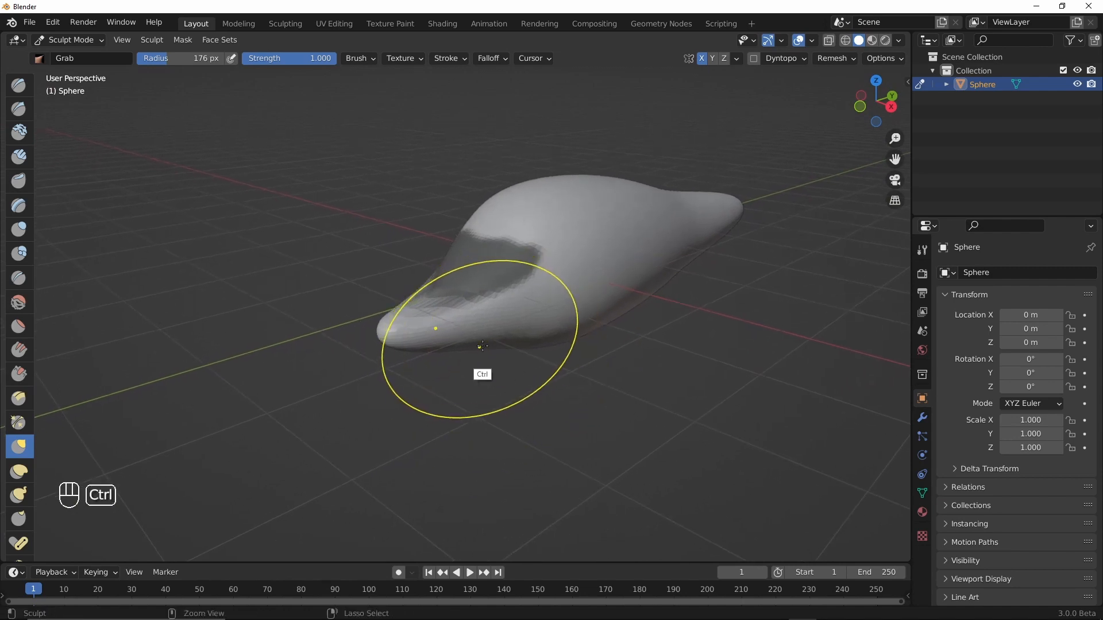
key(ctrl+r)
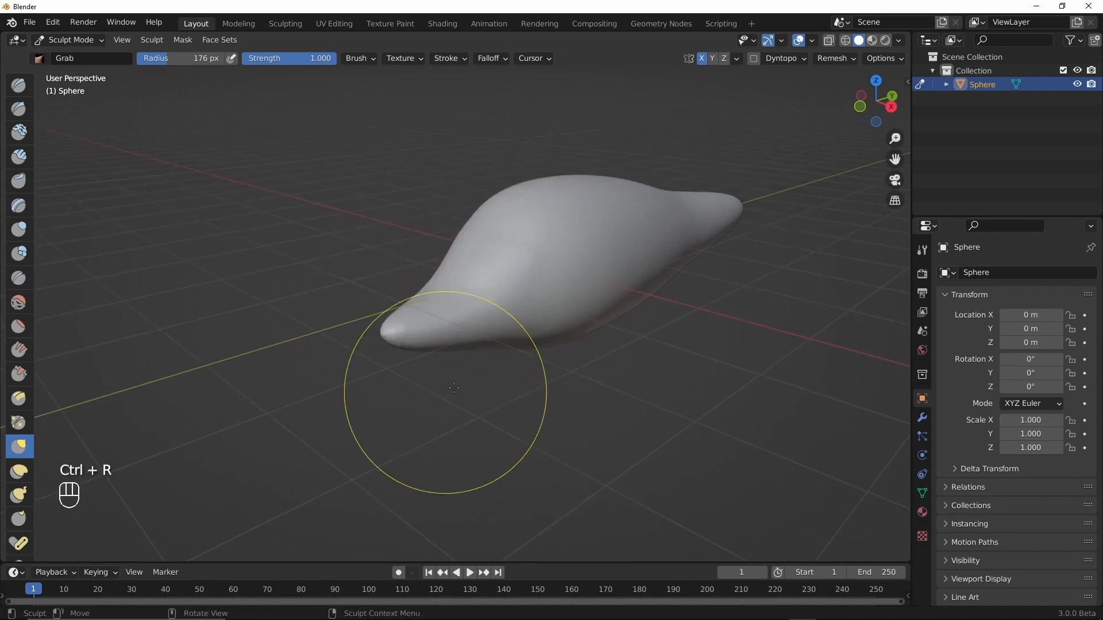
- Reshape the hump and the back slope of the body with Grab strokes, smoothing the surface between them
mouse_move(457, 431)
alt+mouse_down()
mouse_move(500, 362)
mouse_move(466, 229)
alt+mouse_up()
mouse_move(500, 362)
alt+middle_down()
mouse_move(458, 364)
mouse_move(425, 333)
alt+middle_up()
mouse_move(438, 286)
alt+middle_down()
mouse_move(478, 369)
mouse_move(569, 460)
mouse_move(569, 399)
mouse_move(587, 360)
mouse_move(487, 337)
mouse_move(494, 287)
alt+middle_up()
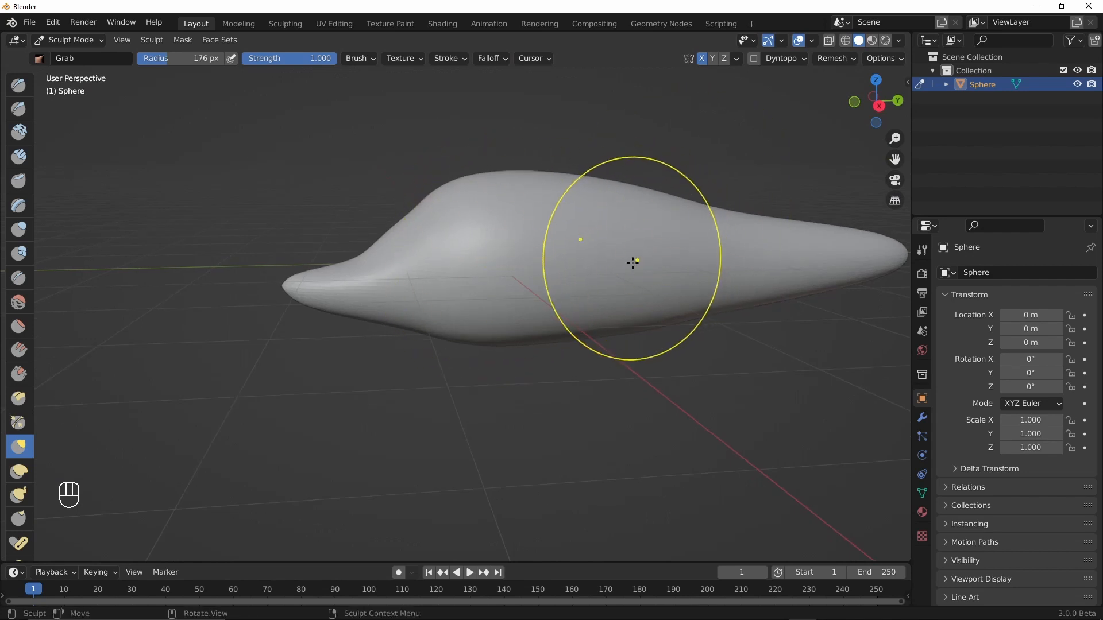
key(grave)
drag(621, 192, 610, 198)
mouse_move(610, 197)
shift+mouse_down()
mouse_move(567, 185)
mouse_move(595, 196)
shift+mouse_up()
drag(441, 183, 482, 176)
alt+drag(475, 293, 554, 396)
- Try carving a crease across the base of the snout with a 13 px Draw Sharp brush, undoing unwanted strokes
click(19, 109)
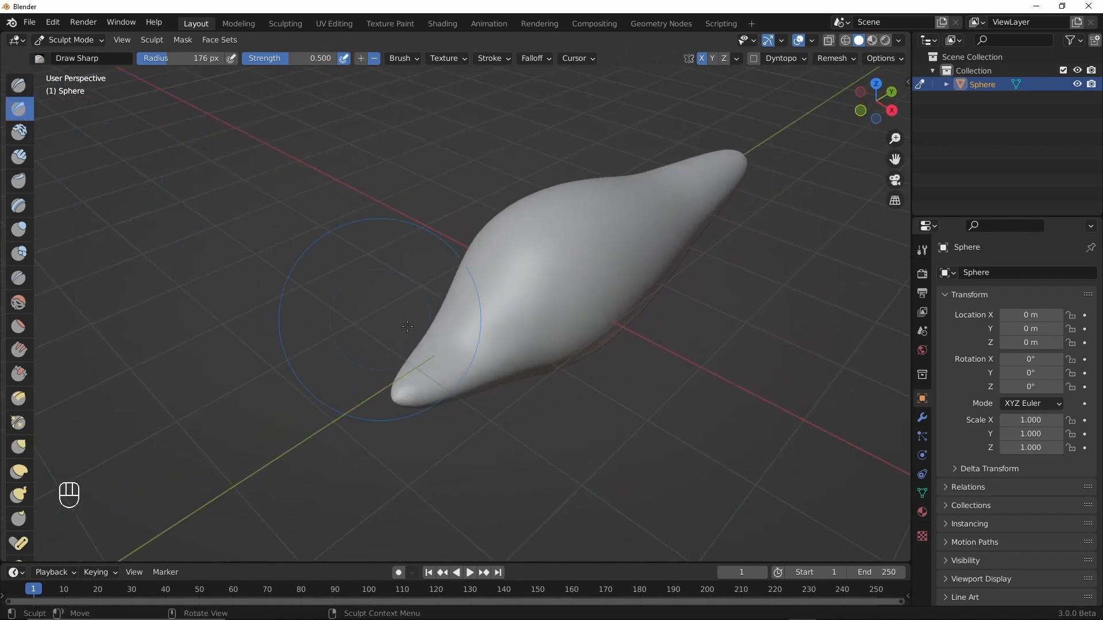
key(f)
click(542, 377)
key(ctrl+z)
key(ctrl+z)
key(ctrl+z)
key(ctrl+z)
key(ctrl+z)
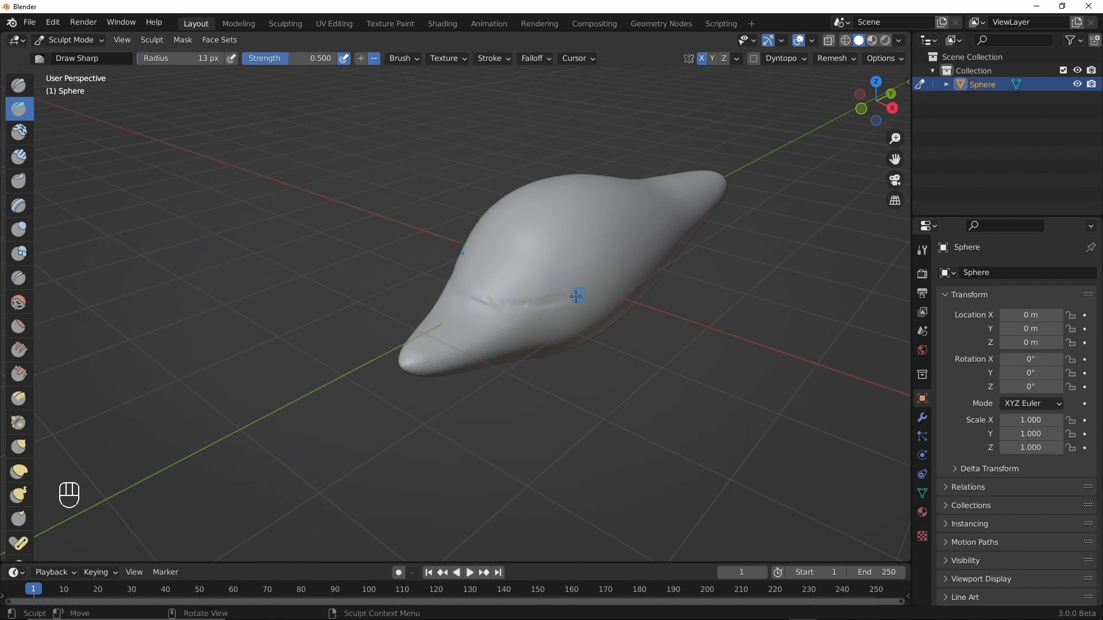
- Try tightening the crease with a 127 px Pinch/Magnify brush at strength 0.500, and smooth the area over
alt+middle_drag(596, 369, 553, 347)
mouse_move(424, 316)
alt+middle_down()
mouse_move(448, 323)
mouse_move(440, 328)
alt+middle_up()
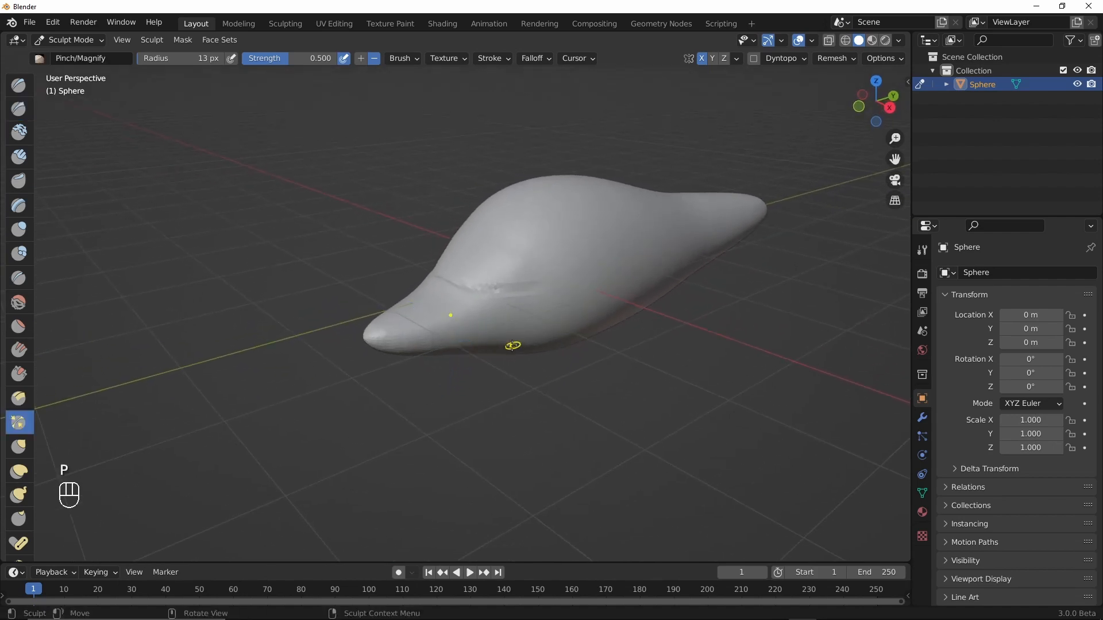
key(f)
click(588, 394)
mouse_move(589, 395)
alt+middle_down()
mouse_move(537, 397)
mouse_move(545, 297)
alt+middle_up()
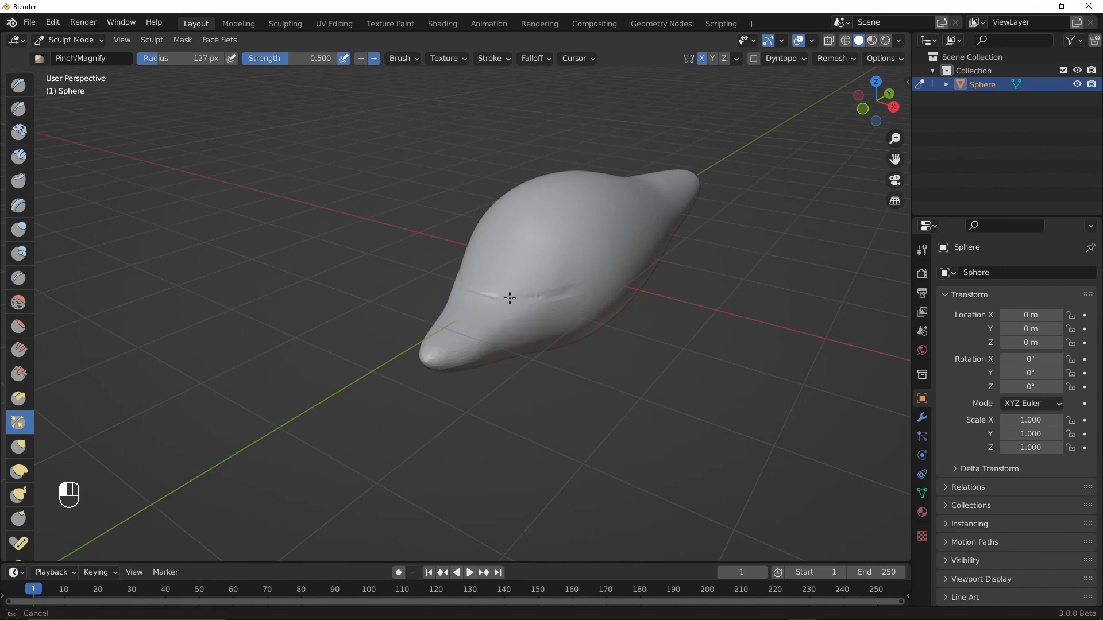
drag(510, 298, 568, 292)
shift+drag(537, 300, 431, 311)
- Try carving a mouth line along the side of the snout with a 33 px Draw Sharp brush, and undo the strokes
alt+middle_drag(514, 404, 505, 334)
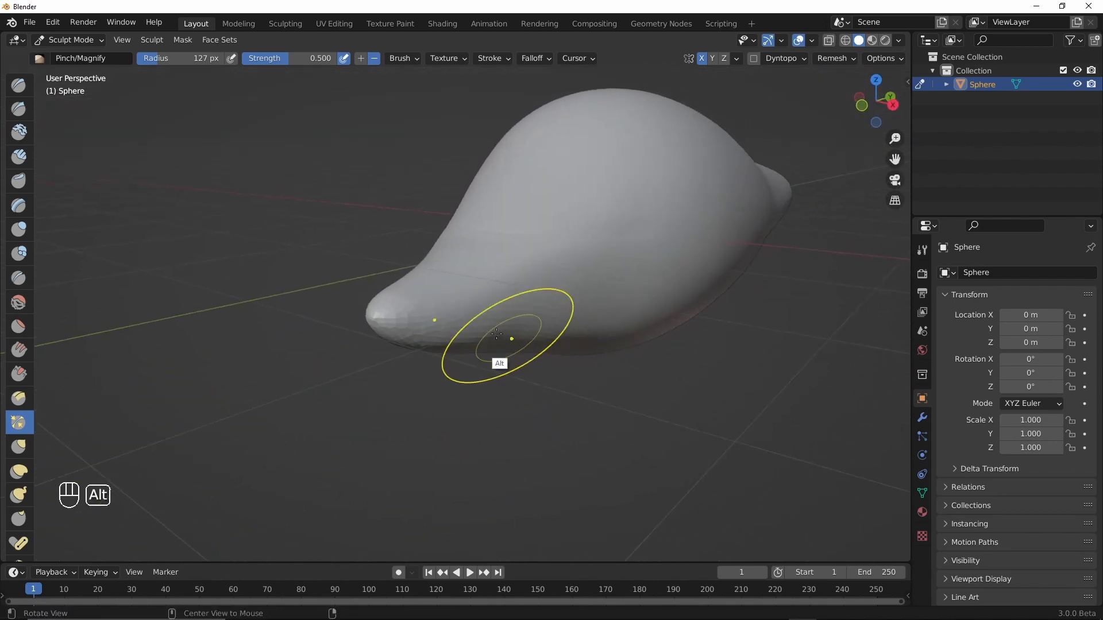
key(f)
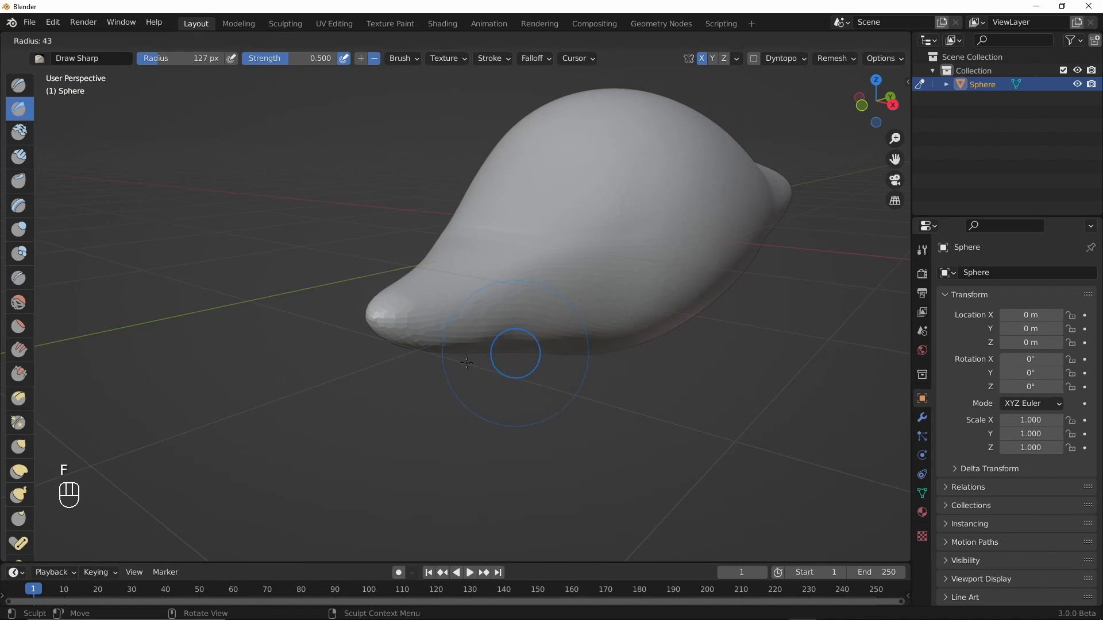
click(512, 359)
scroll(392, 303, up, 2)
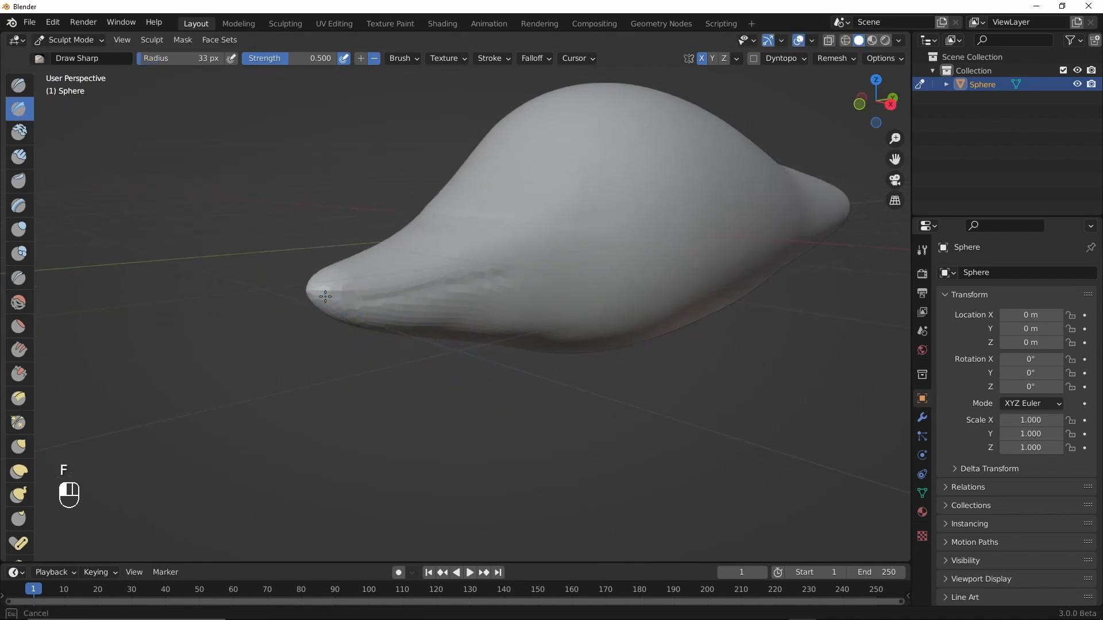
alt+middle_drag(542, 298, 480, 347)
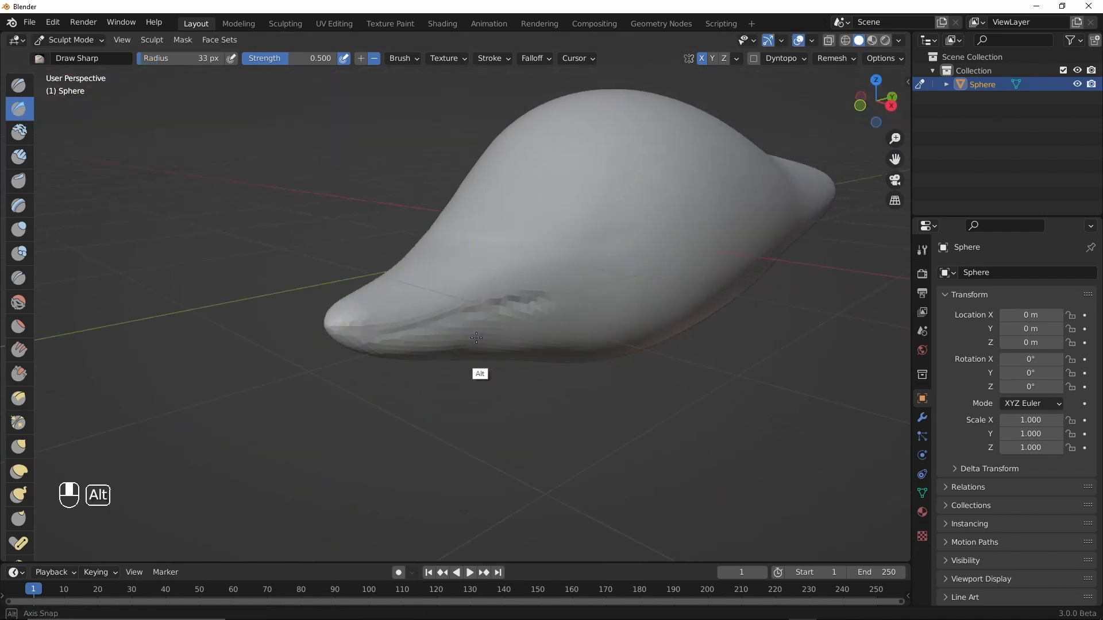
mouse_move(537, 333)
ctrl+alt+mouse_down()
mouse_move(578, 280)
mouse_move(569, 290)
ctrl+alt+mouse_up()
key(ctrl+shift+z)
shift+drag(426, 305, 453, 290)
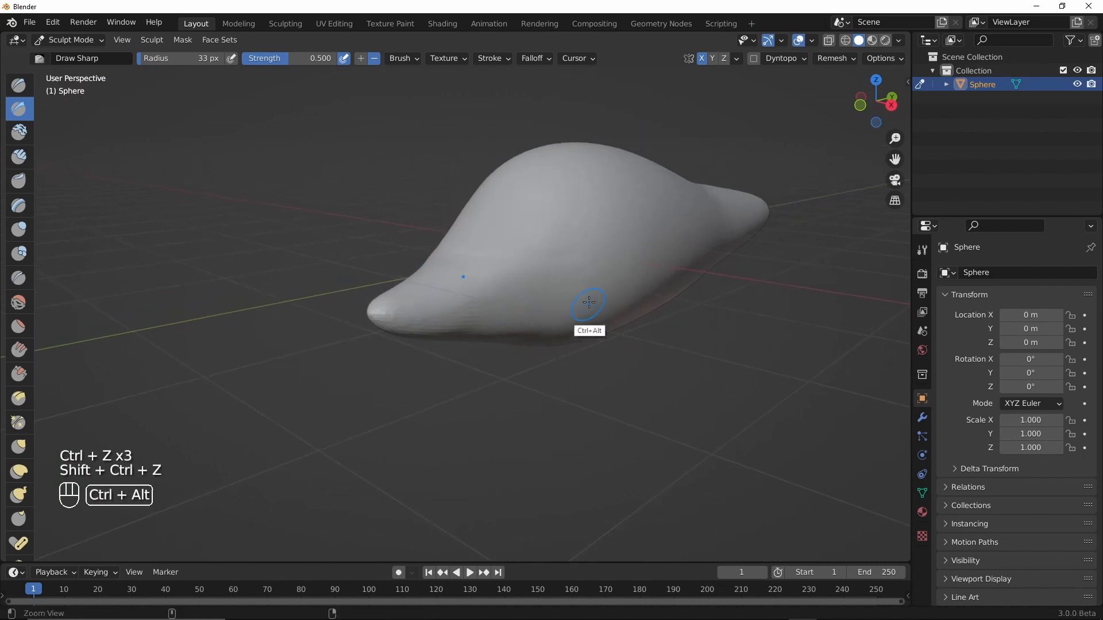
- Switch the sculpted shape from Sculpt Mode to Object Mode
alt+middle_drag(588, 302, 472, 368)
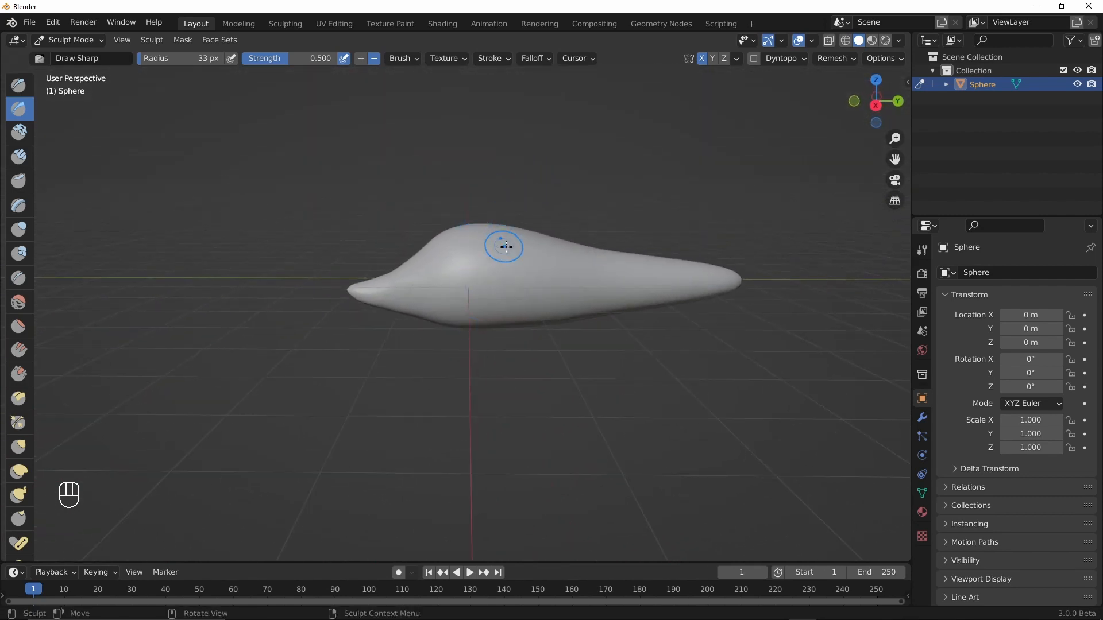
mouse_move(518, 303)
alt+middle_down()
mouse_move(536, 370)
mouse_move(522, 309)
alt+middle_up()
ctrl+alt+middle_drag(489, 343, 540, 275)
mouse_move(429, 336)
shift+mouse_down()
mouse_move(423, 349)
mouse_move(483, 365)
shift+mouse_up()
mouse_move(462, 391)
alt+middle_down()
mouse_move(482, 390)
mouse_move(443, 374)
alt+middle_up()
alt+middle_drag(517, 334, 517, 308)
key(ctrl+Tab)
click(476, 310)
- Add a cylinder mesh at the centre of the sculpted shape
ctrl+alt+middle_drag(517, 376, 473, 351)
mouse_move(473, 352)
alt+middle_down()
mouse_move(497, 362)
mouse_move(478, 354)
alt+middle_up()
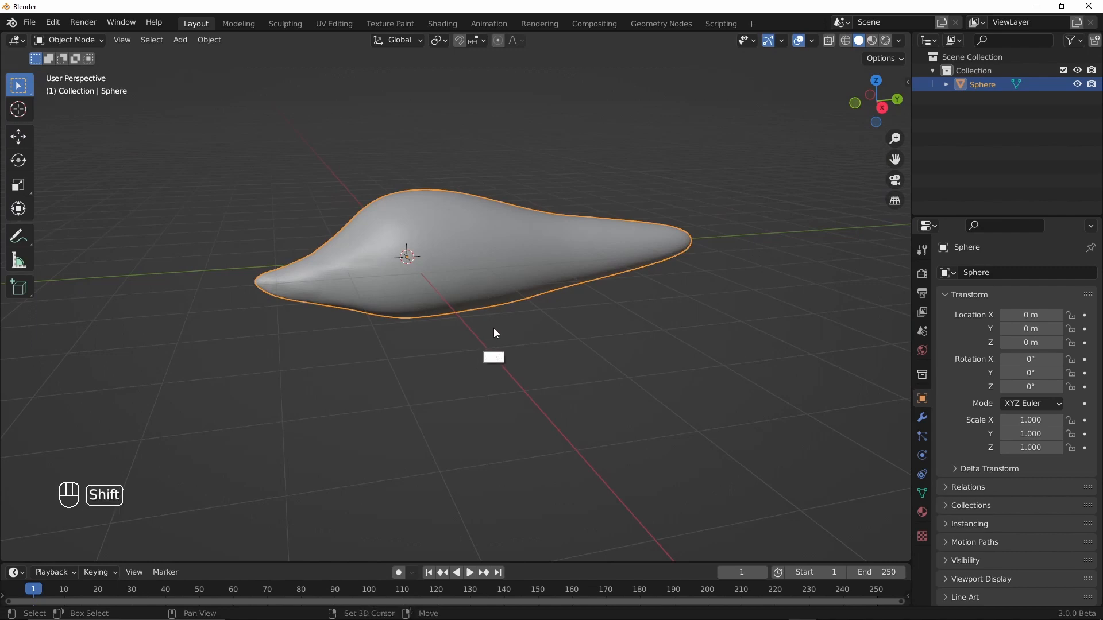
key(shift+a)
mouse_move(488, 332)
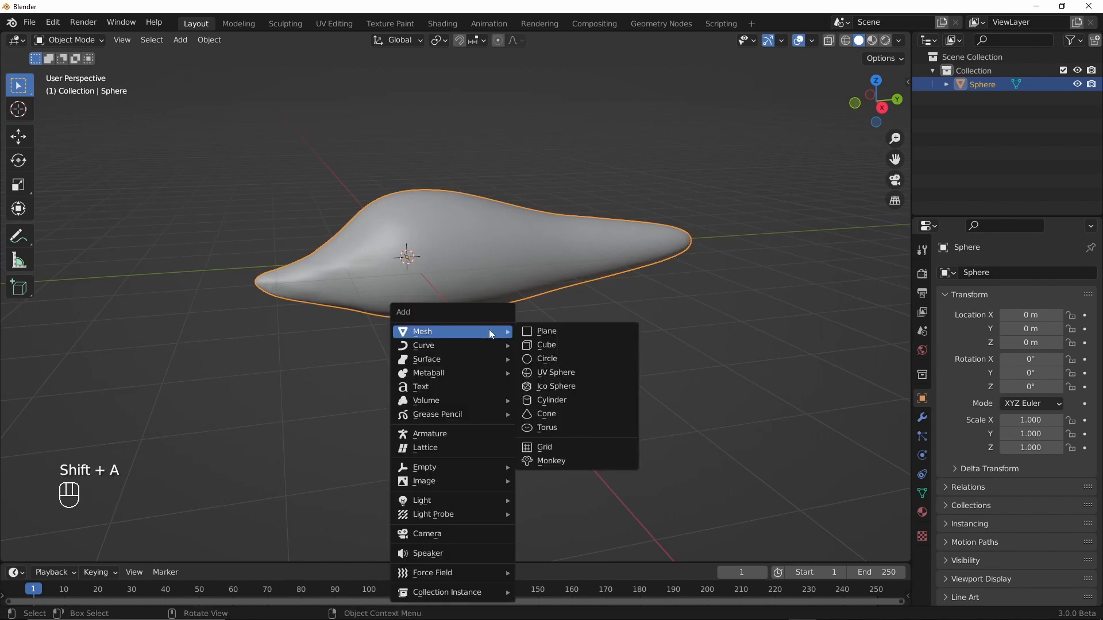
click(565, 401)
- Rotate the cylinder 90° about the Y axis so it lies across the sculpted body
alt+middle_drag(497, 397, 556, 342)
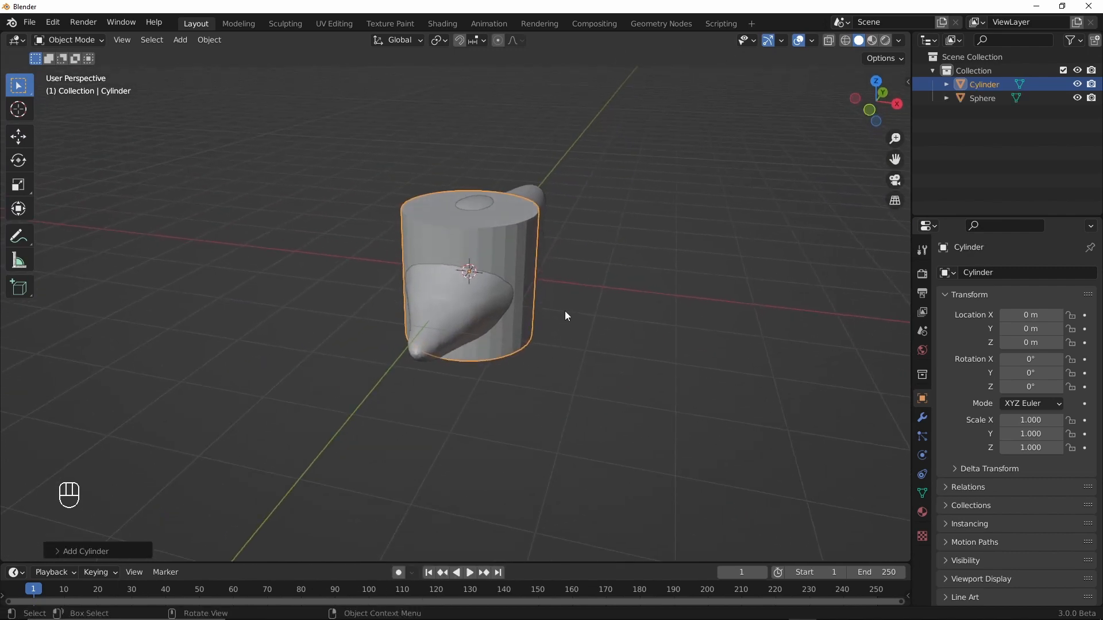
key(r)
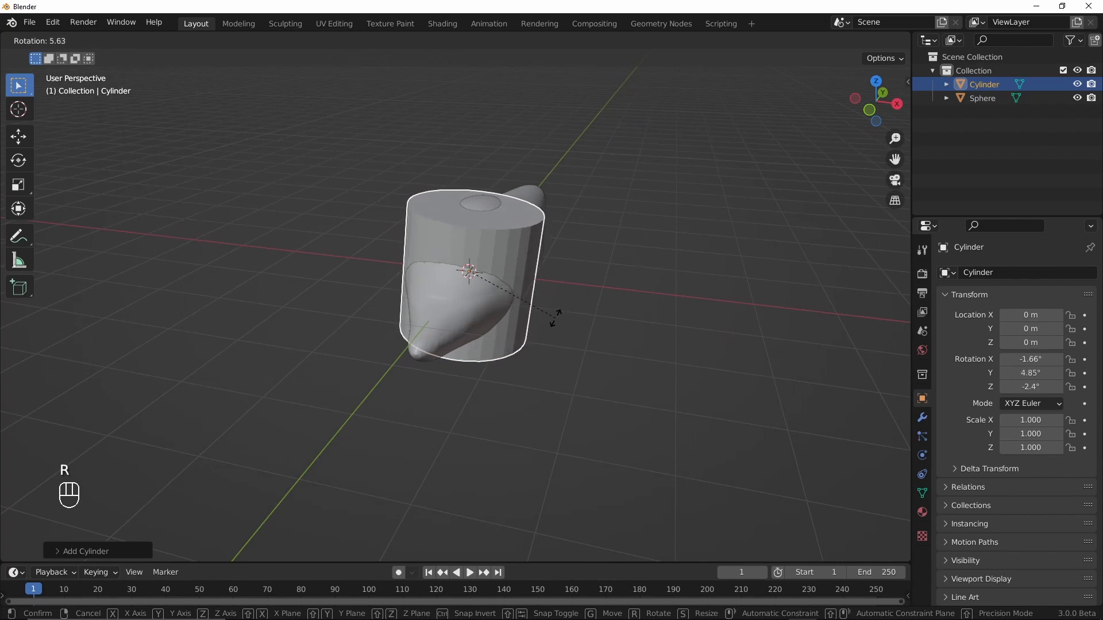
text(y90)
key(Return)
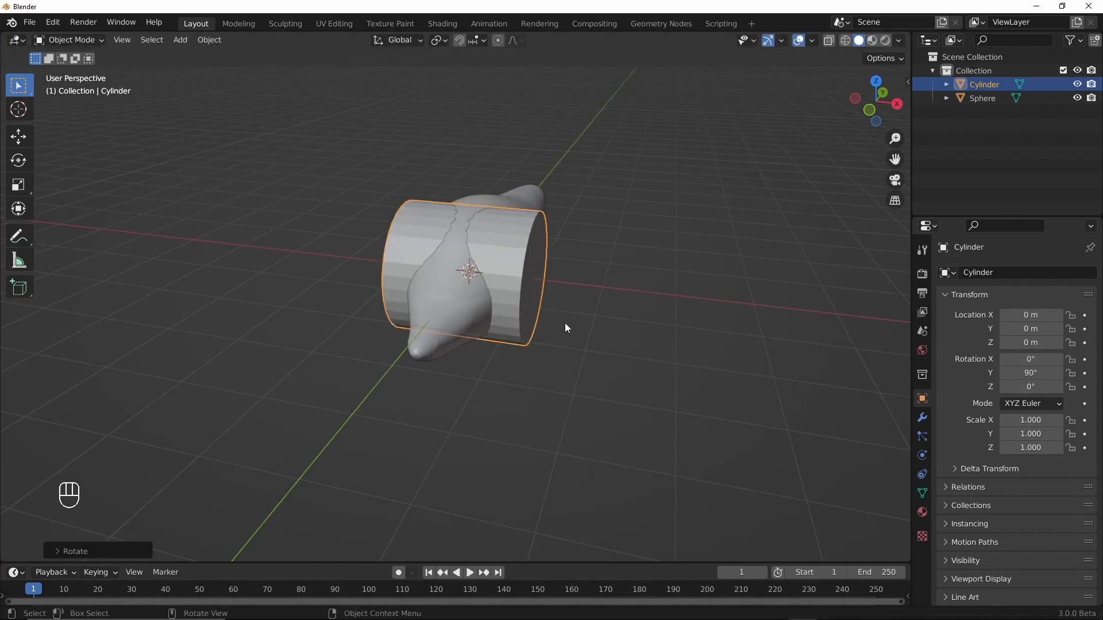
- Flatten the cylinder along X to about 0.14 of its thickness and scale the disc uniformly to about 0.42
key(s)
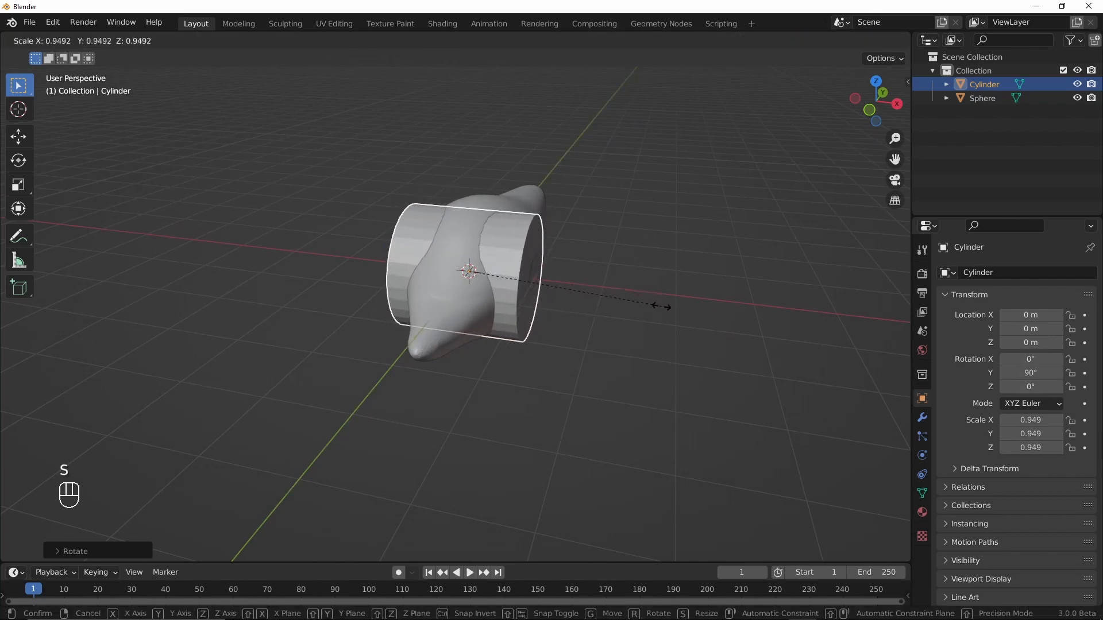
key(x)
click(496, 286)
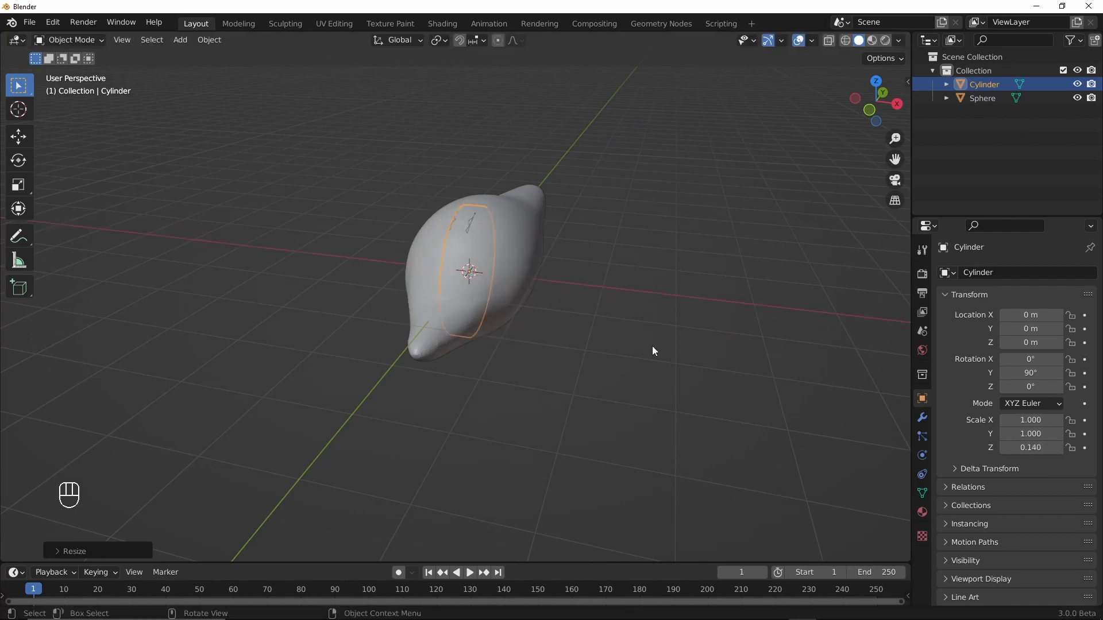
key(s)
click(545, 308)
- Move the disc in right orthographic view onto the top of the back, at about Y 0.695 m and Z 1.071 m
alt+drag(584, 353, 488, 338)
key(grave)
click(697, 315)
key(g)
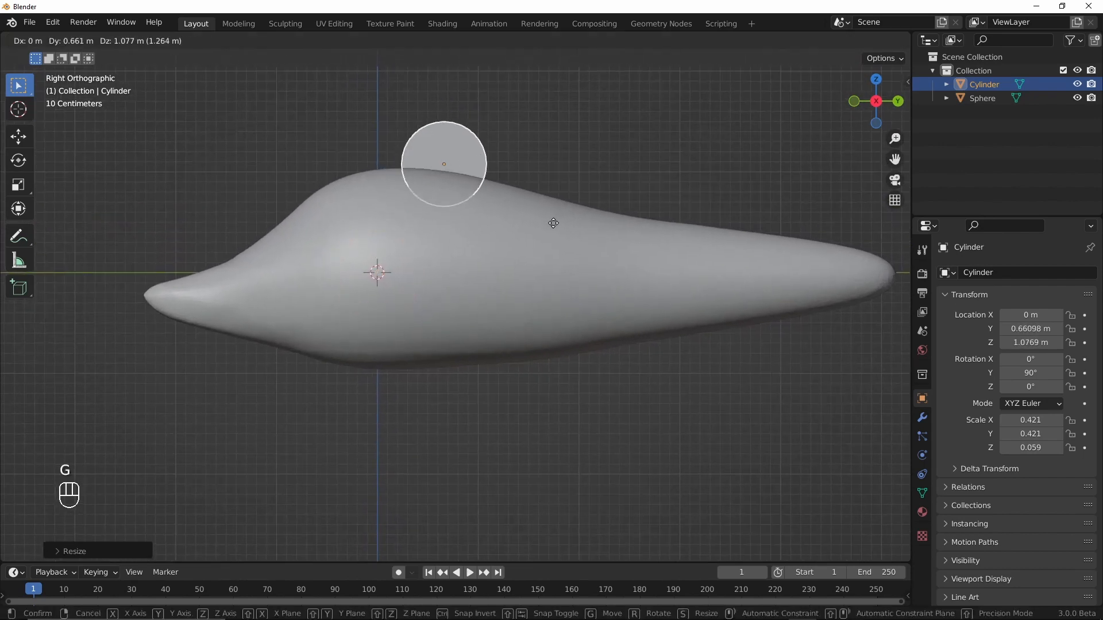
click(557, 224)
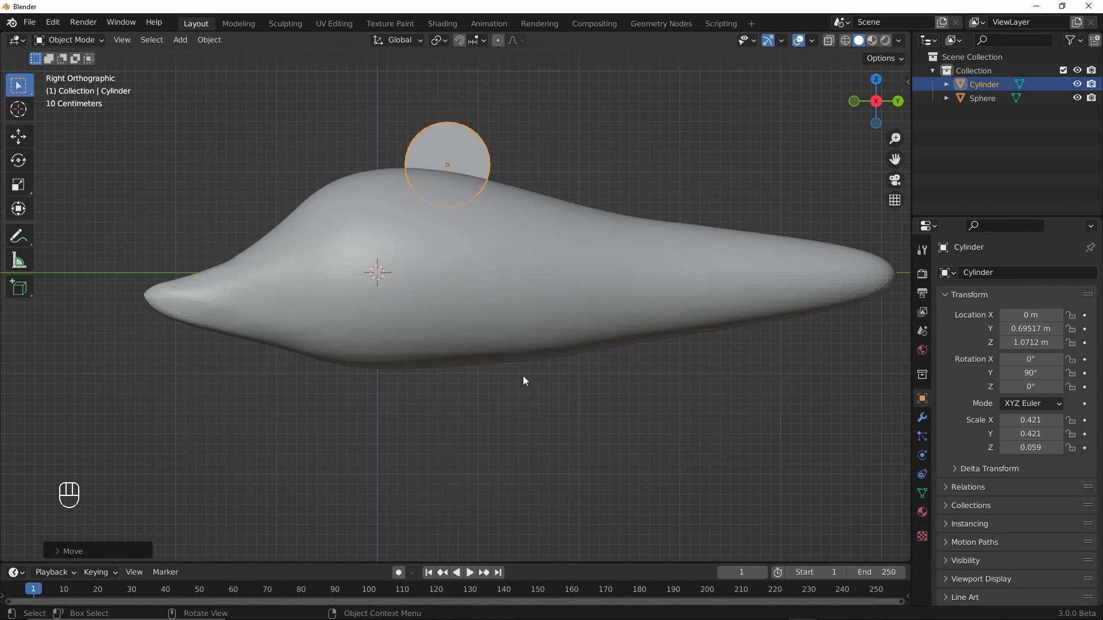
- Apply all transforms to the disc and switch it to Sculpt Mode with X-axis symmetry enabled
mouse_move(550, 309)
alt+mouse_down()
mouse_move(517, 276)
mouse_move(546, 292)
mouse_move(534, 305)
alt+mouse_up()
key(ctrl+a)
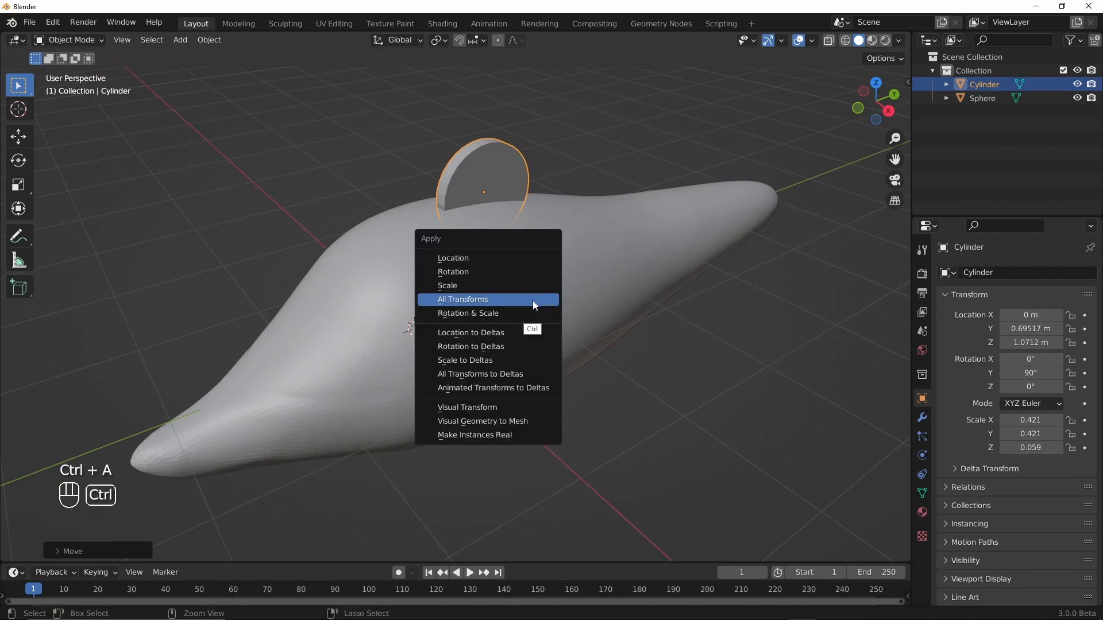
click(483, 302)
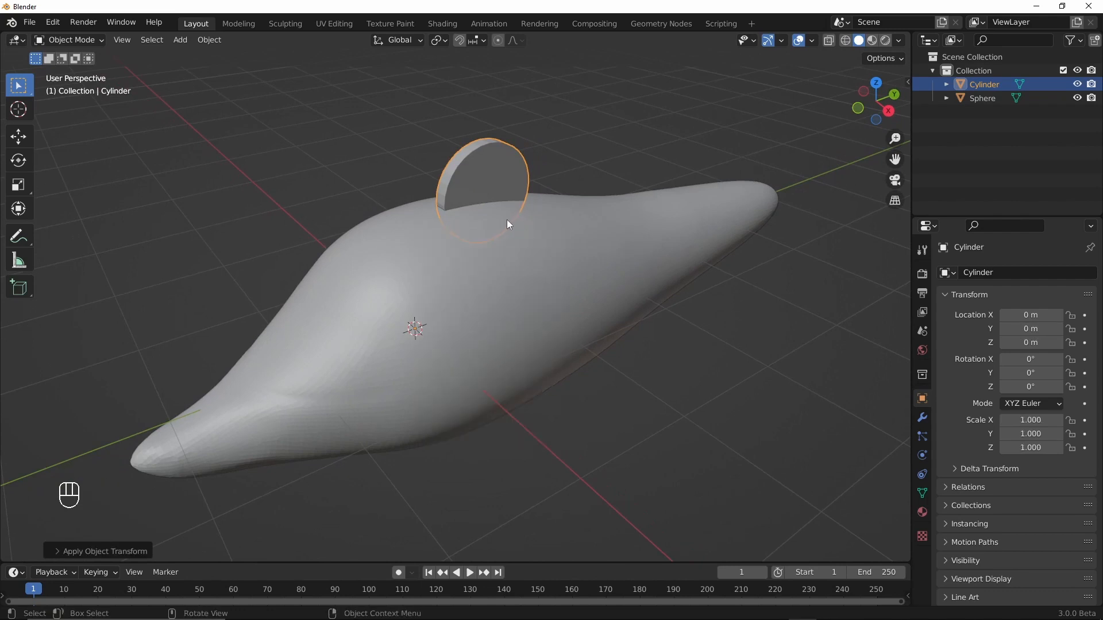
key(ctrl+Tab)
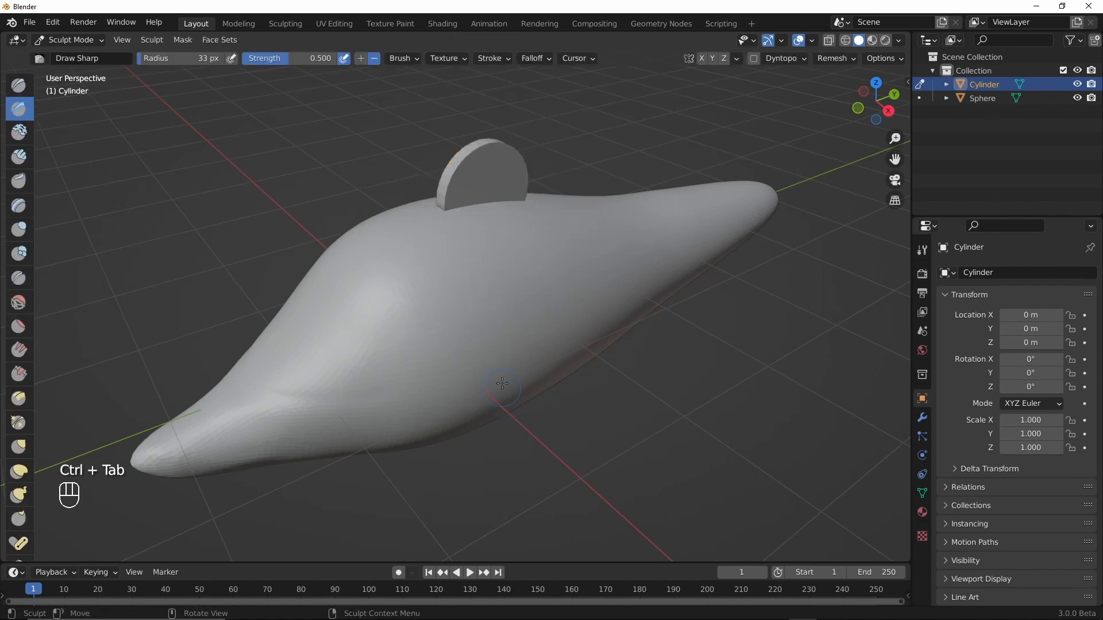
ctrl+alt+drag(510, 319, 520, 252)
alt+shift+drag(576, 158, 574, 301)
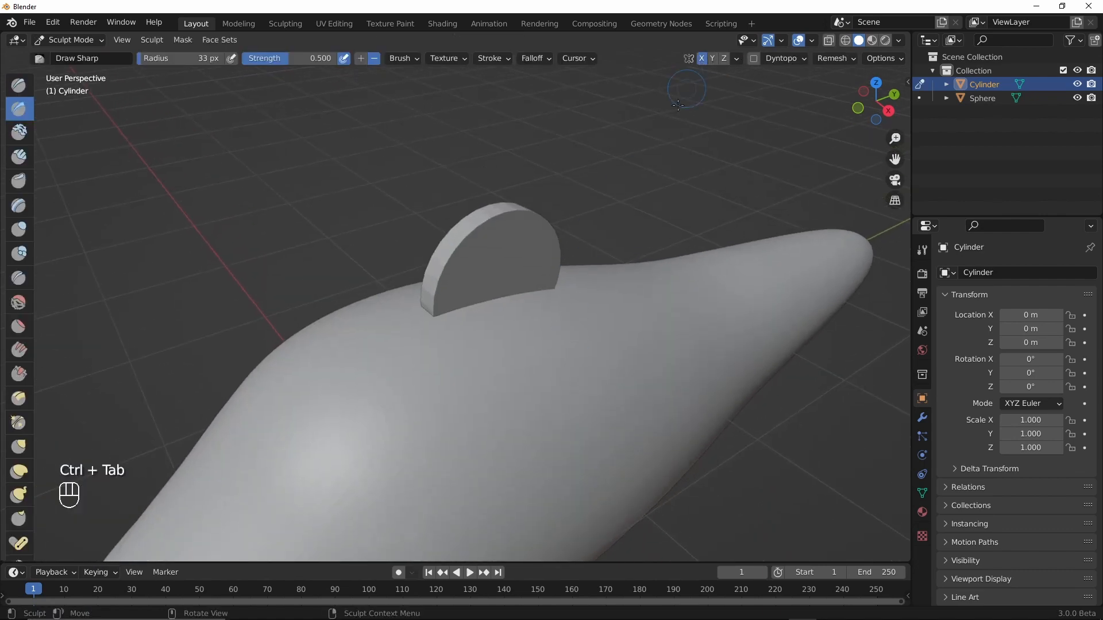
- Try voxel-remeshing the disc at a coarse voxel size, and undo the remesh
key(shift+r)
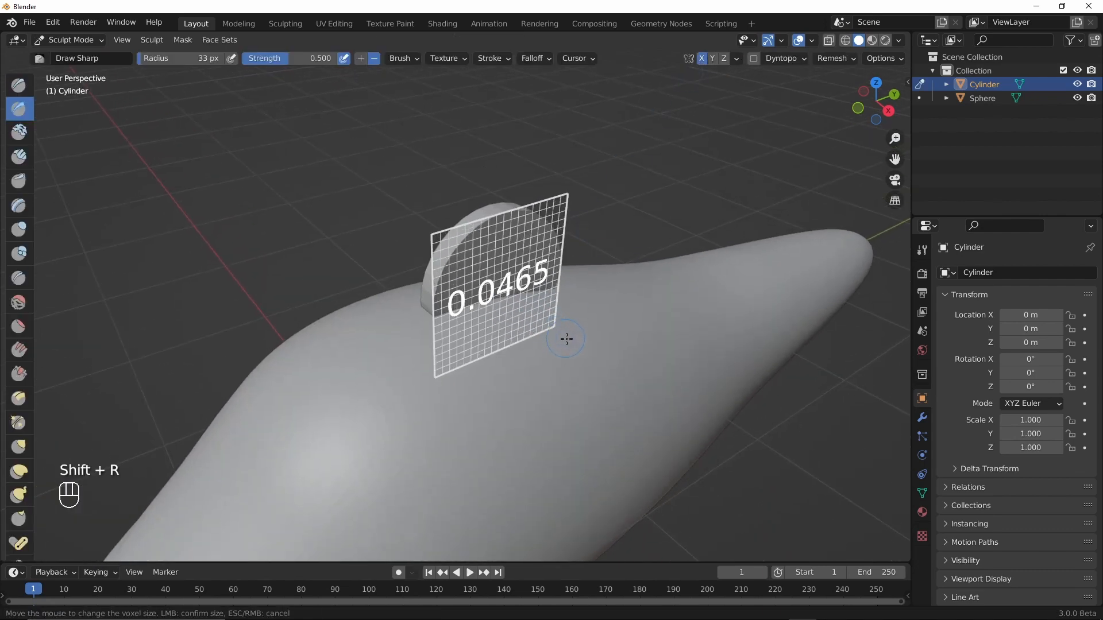
click(559, 338)
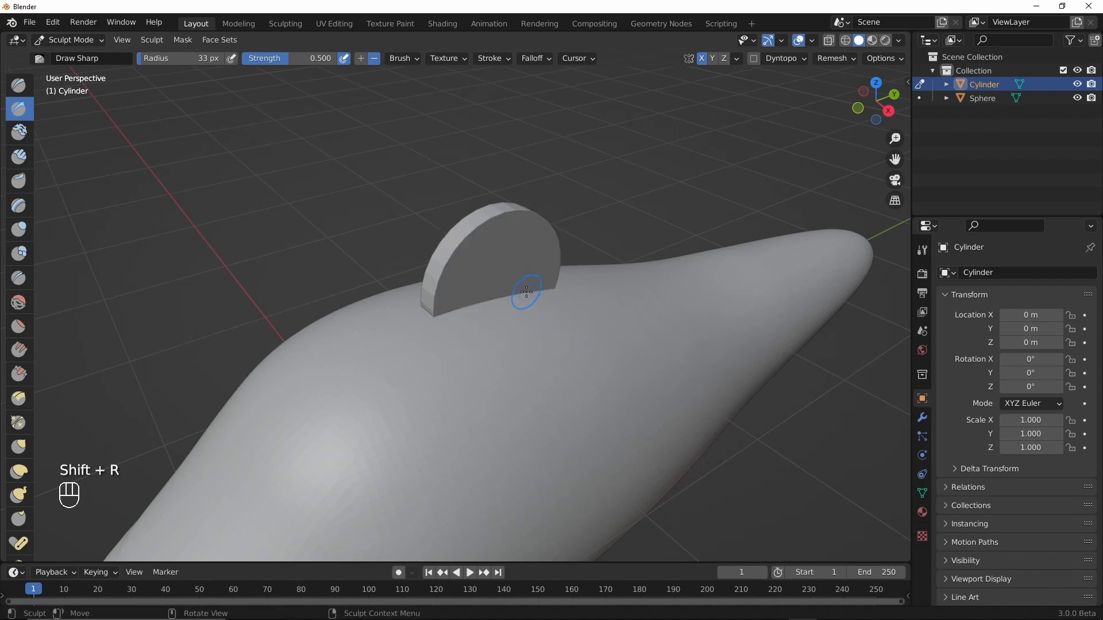
key(ctrl+r)
key(ctrl+z)
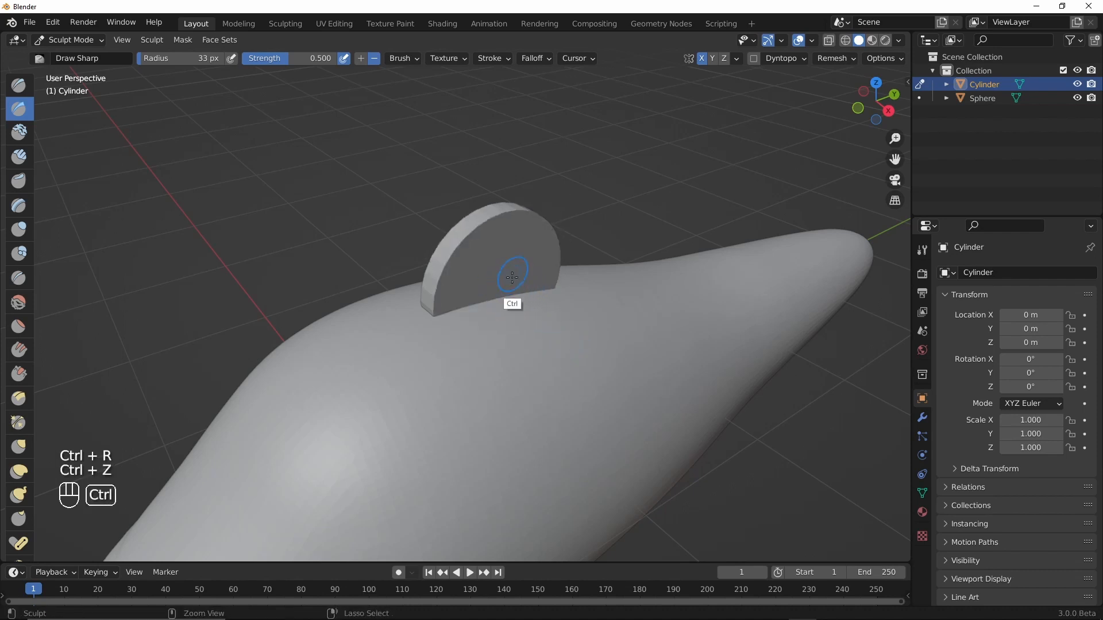
- Remesh the disc with a finer voxel size of about 0.03
key(shift+r)
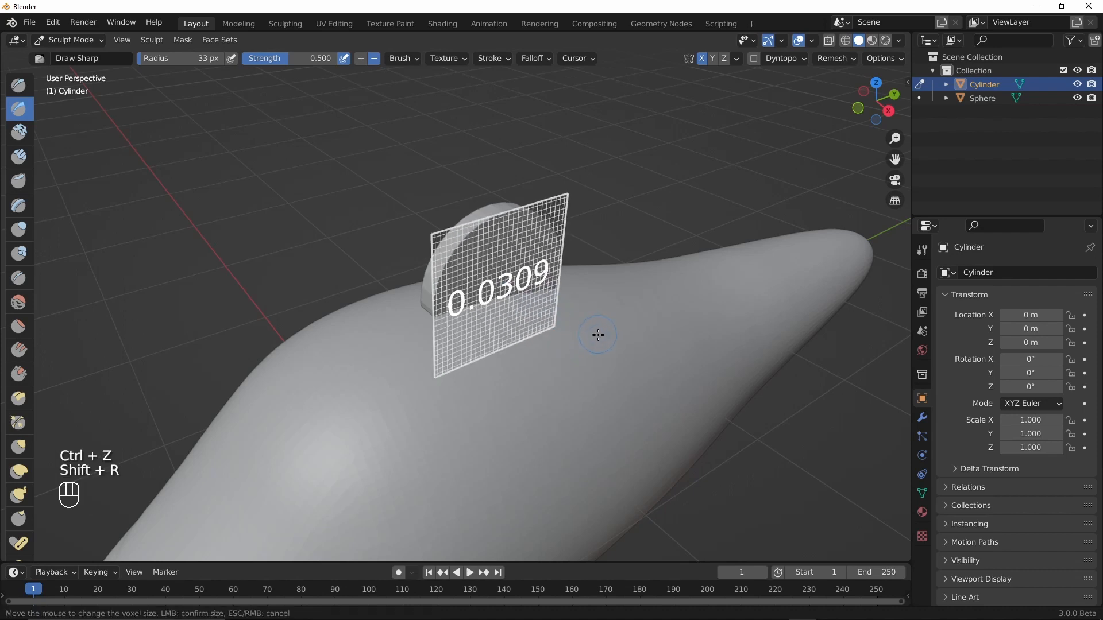
click(584, 336)
key(ctrl+r)
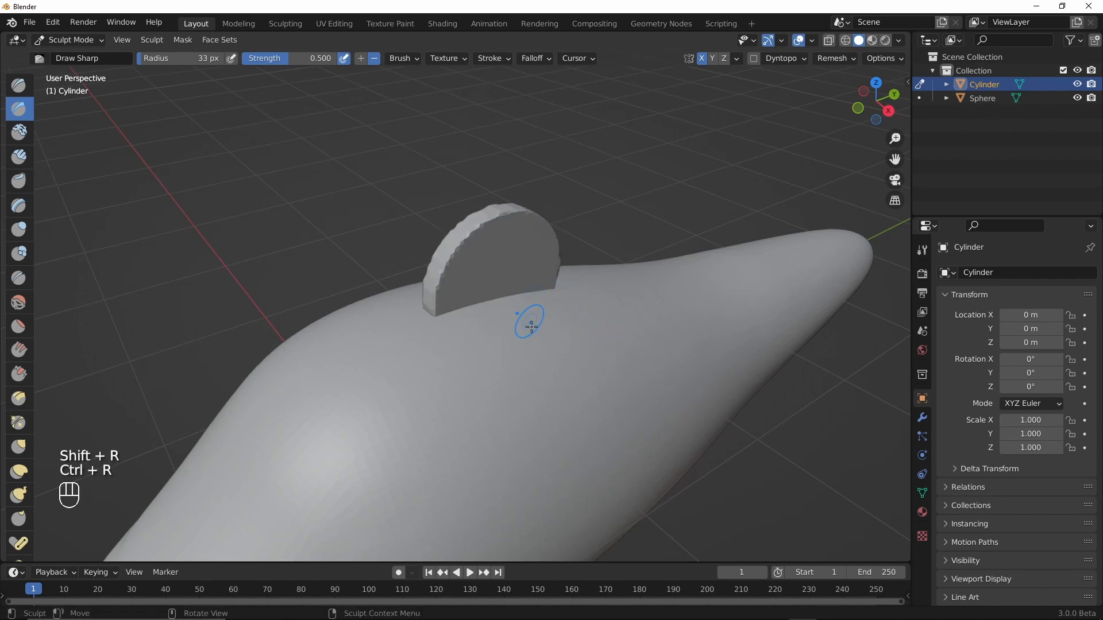
- Smooth the remeshed disc's edges and faces, enlarging the brush to 179 px
mouse_move(531, 325)
middle_down()
mouse_move(507, 296)
mouse_move(514, 262)
middle_up()
shift+drag(411, 298, 489, 216)
key(f)
click(579, 372)
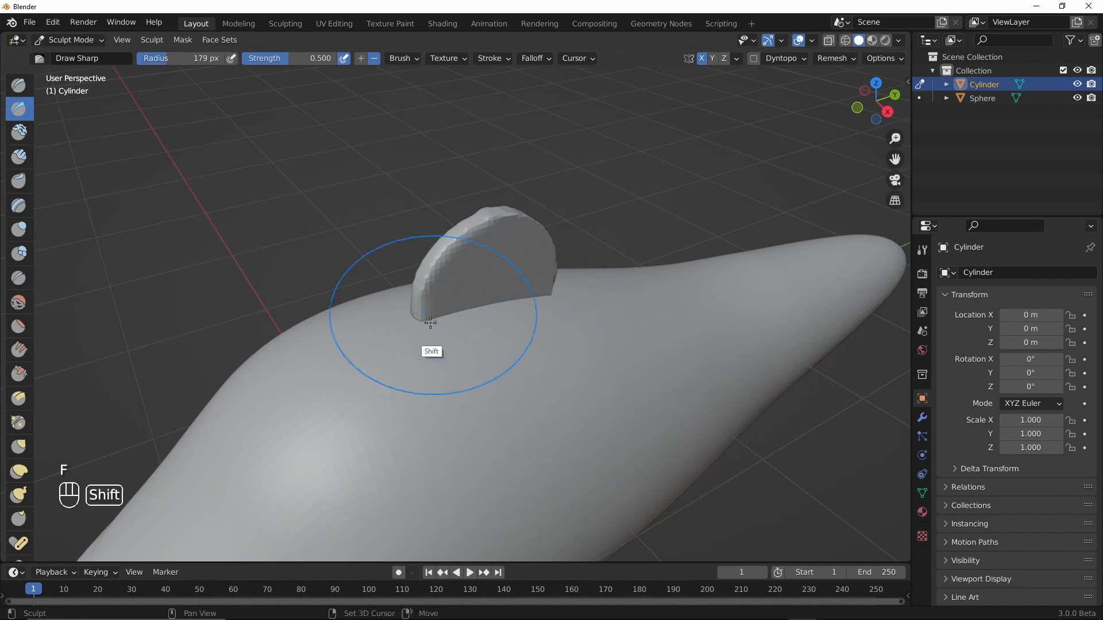
shift+drag(430, 323, 538, 239)
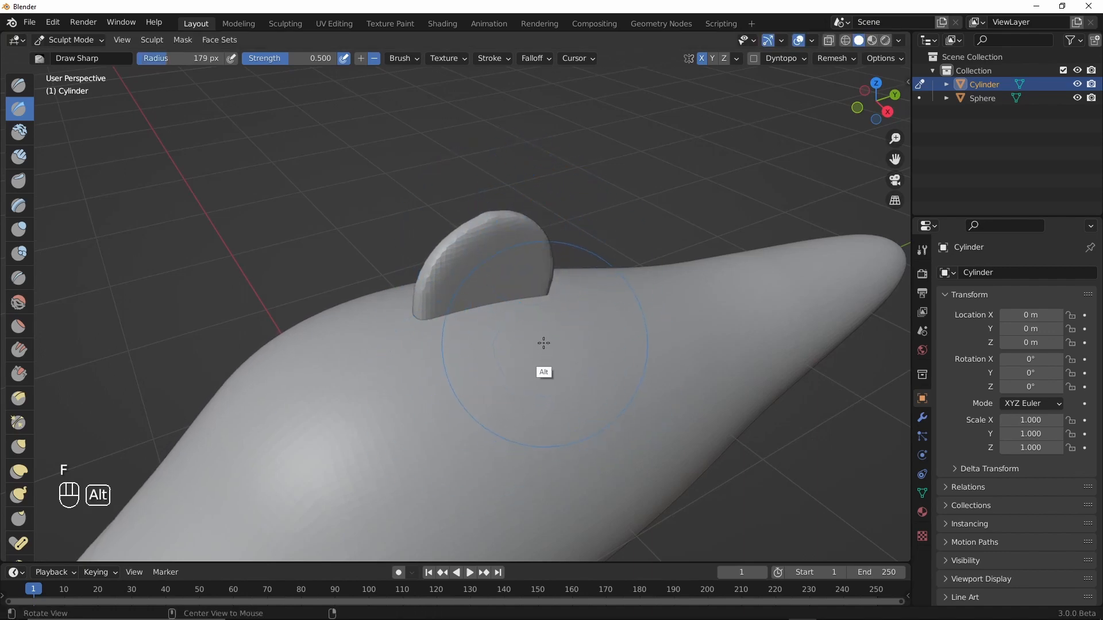
- Stretch the disc upward and toward the tail into a leaning oval with a 123 px Grab brush in right orthographic view
middle_drag(544, 342, 525, 315)
key(grave)
click(680, 303)
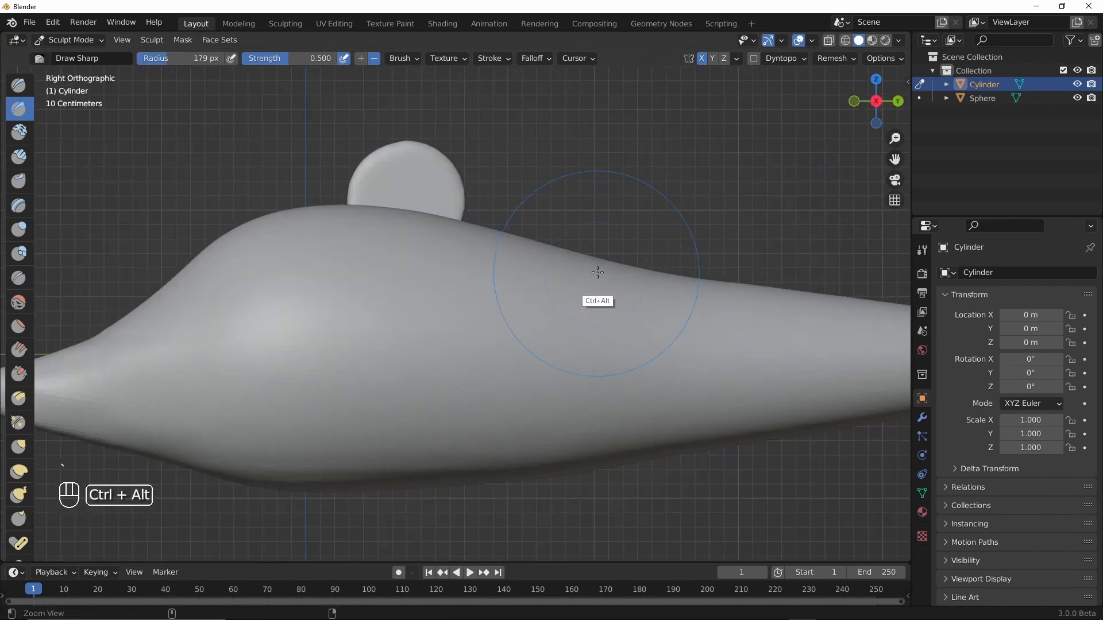
ctrl+alt+drag(598, 272, 549, 324)
key(g)
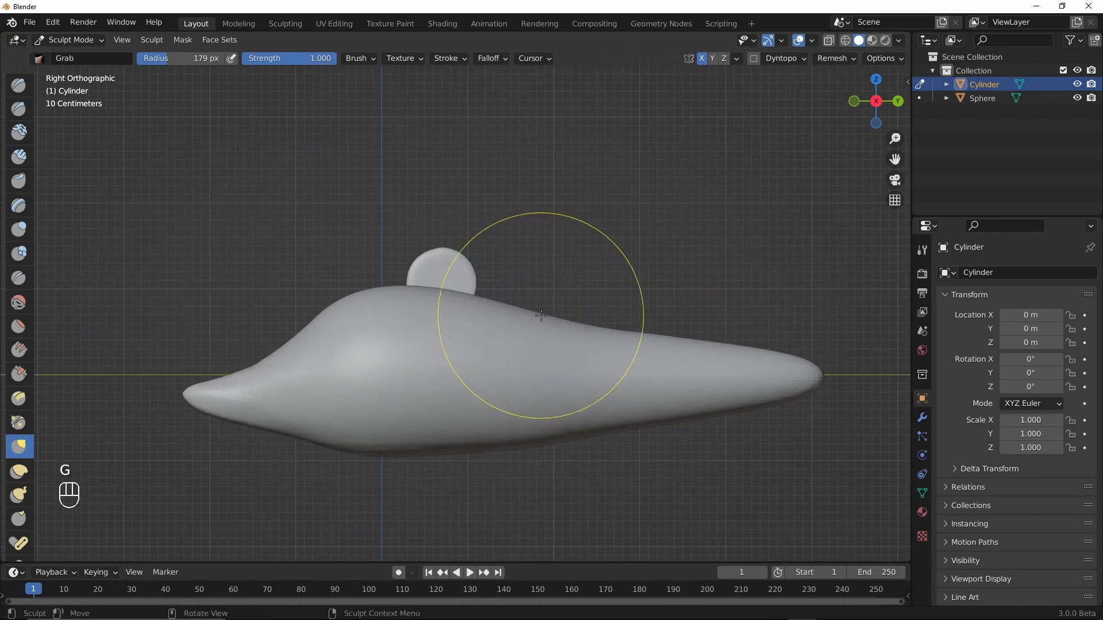
key(f)
click(521, 323)
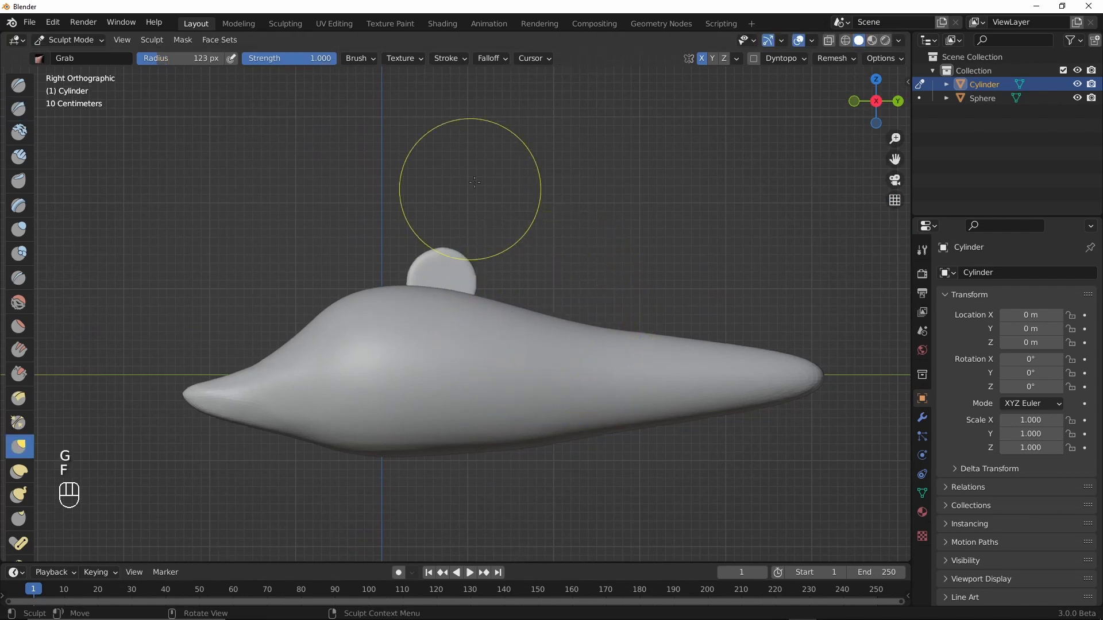
mouse_move(442, 249)
mouse_down()
mouse_move(434, 242)
mouse_move(479, 251)
mouse_move(489, 290)
mouse_up()
key(ctrl+z)
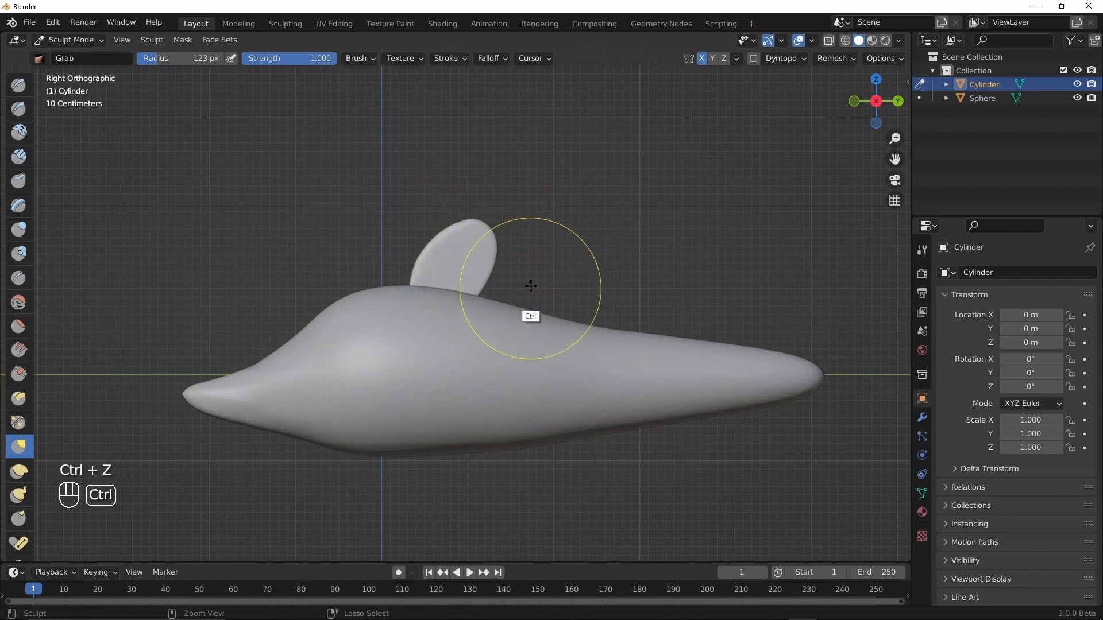
drag(495, 242, 493, 238)
key(ctrl+z)
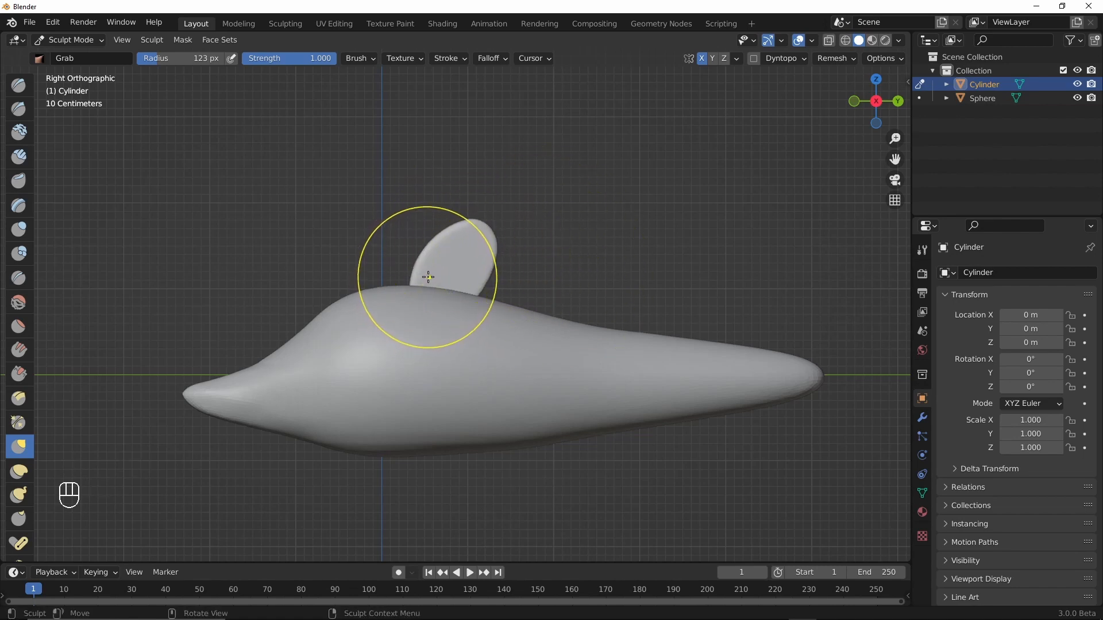
- Annotate a pointed, backward-curving dorsal fin outline around the leaning oval
key(d)
key(d)
key(d)
mouse_move(407, 248)
mouse_down()
mouse_move(485, 187)
mouse_move(527, 184)
mouse_move(522, 279)
mouse_up()
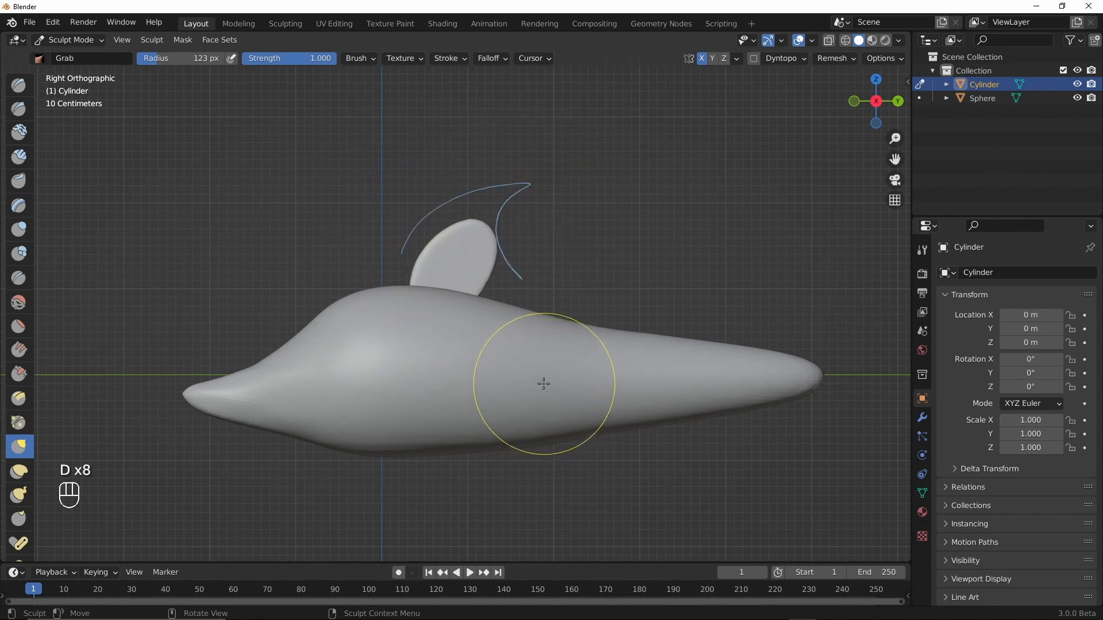
- Delete the annotation layer with the fin outline and hide the sidebar
key(ctrl+z)
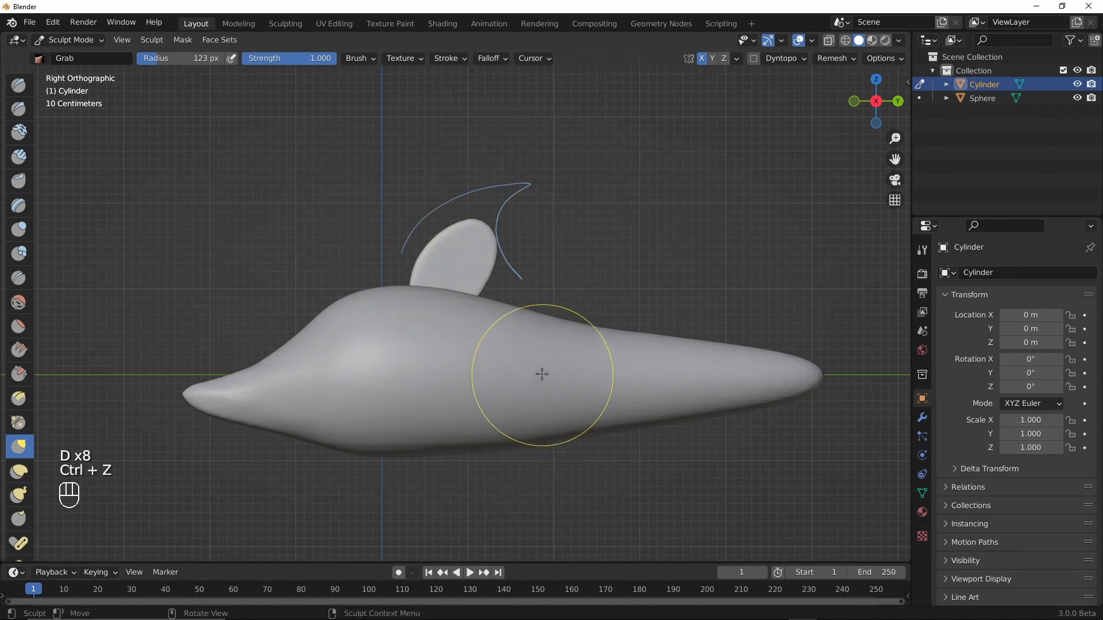
click(908, 83)
click(903, 139)
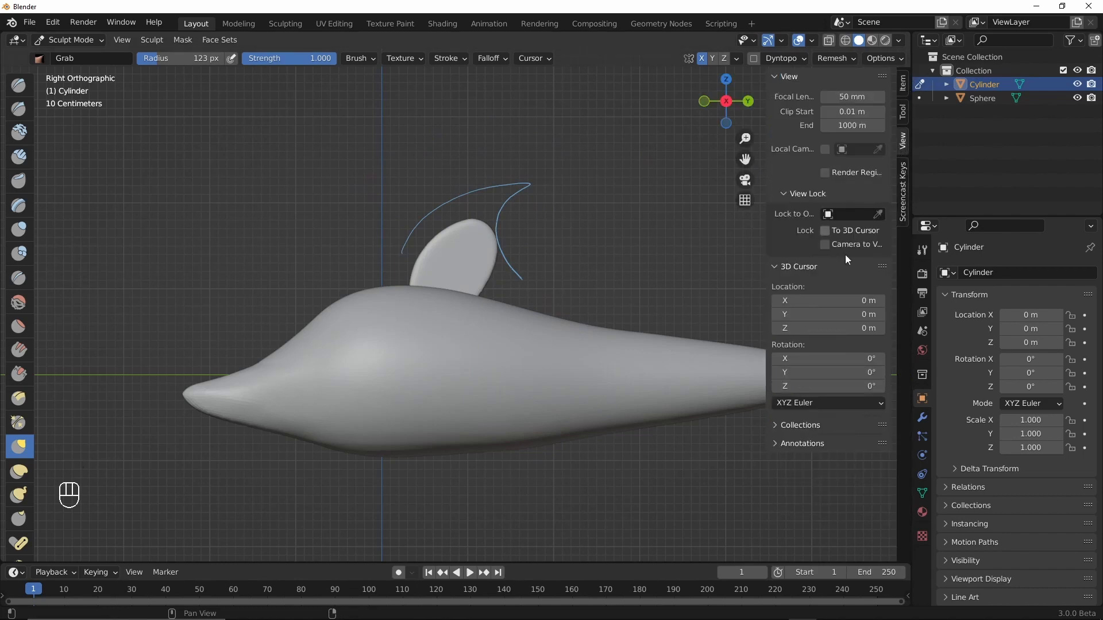
click(802, 443)
click(879, 494)
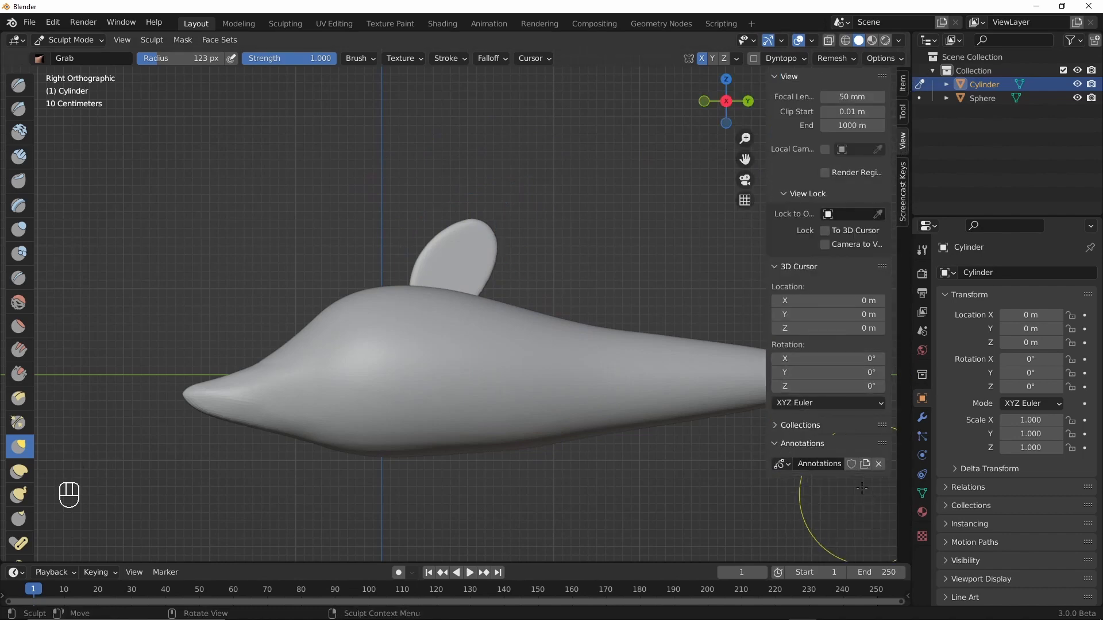
drag(765, 313, 890, 313)
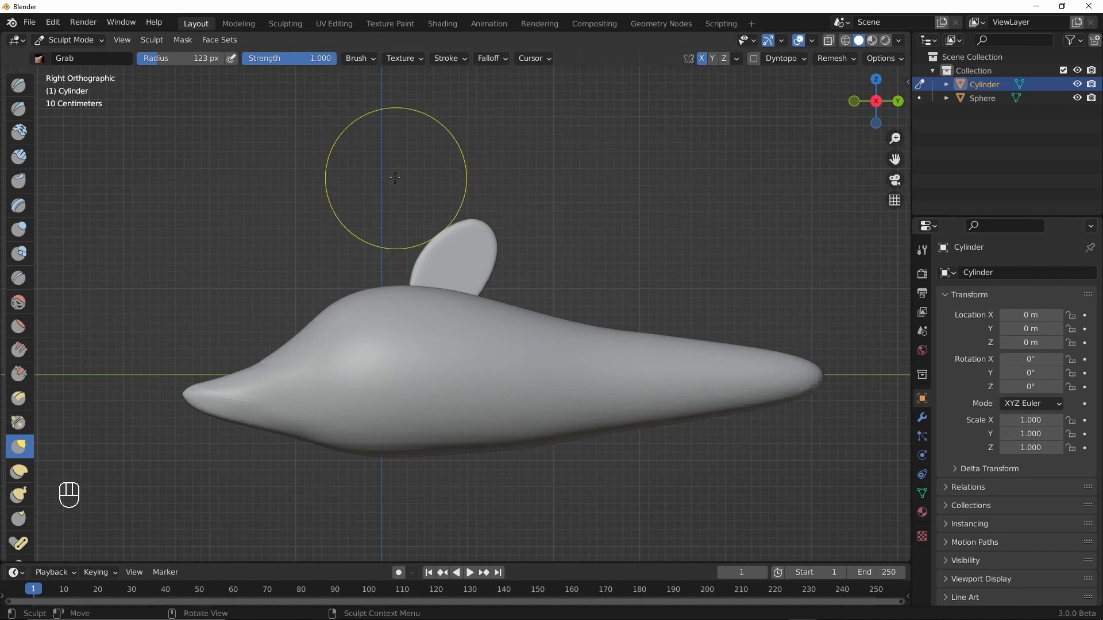
- Set the Grab brush's falloff curve to Sharp
click(491, 58)
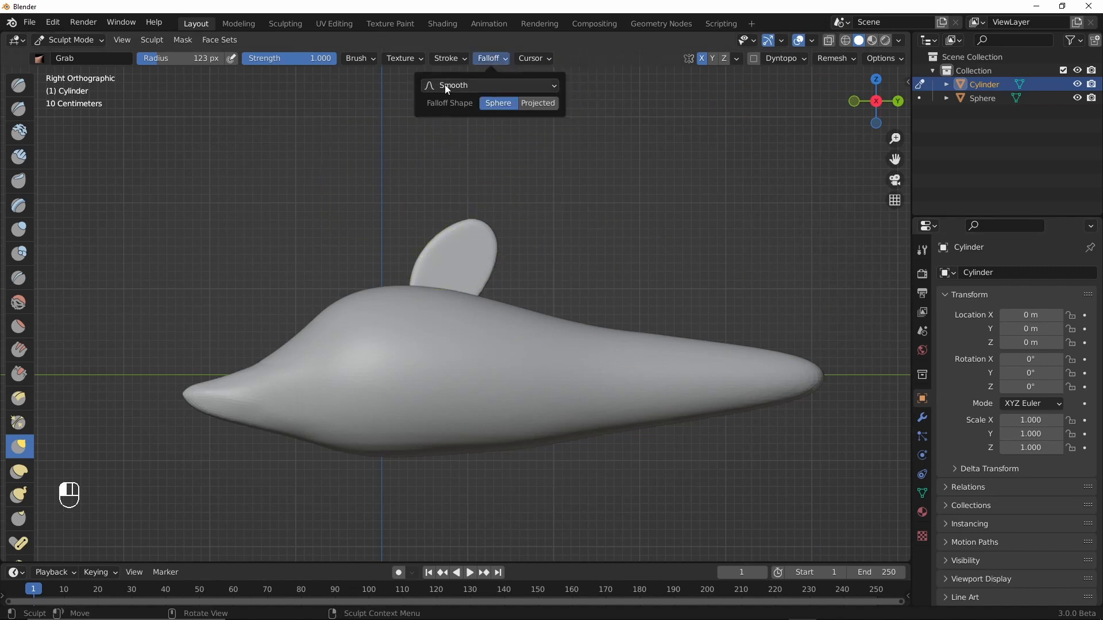
click(481, 85)
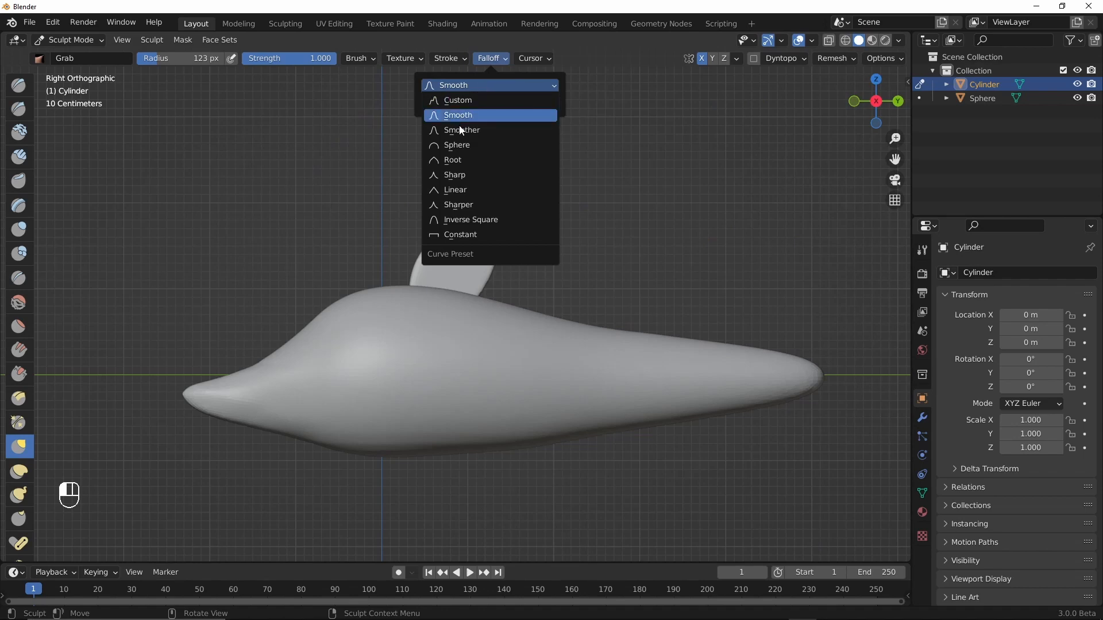
click(455, 175)
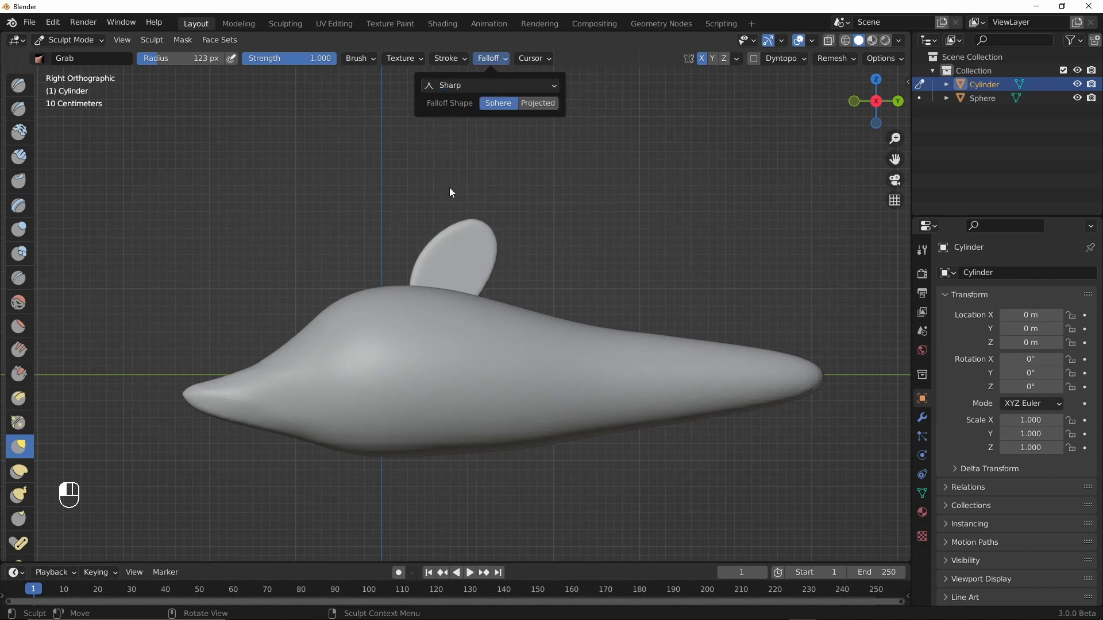
- Pull the oval into a pointed fin leaning toward the tail with a 94 px Grab brush
mouse_move(475, 235)
mouse_down()
mouse_move(477, 221)
mouse_move(446, 232)
mouse_move(490, 226)
mouse_move(495, 258)
mouse_move(468, 258)
mouse_move(482, 282)
mouse_move(464, 278)
mouse_up()
key(f)
click(497, 268)
drag(463, 280, 463, 272)
key(ctrl+z)
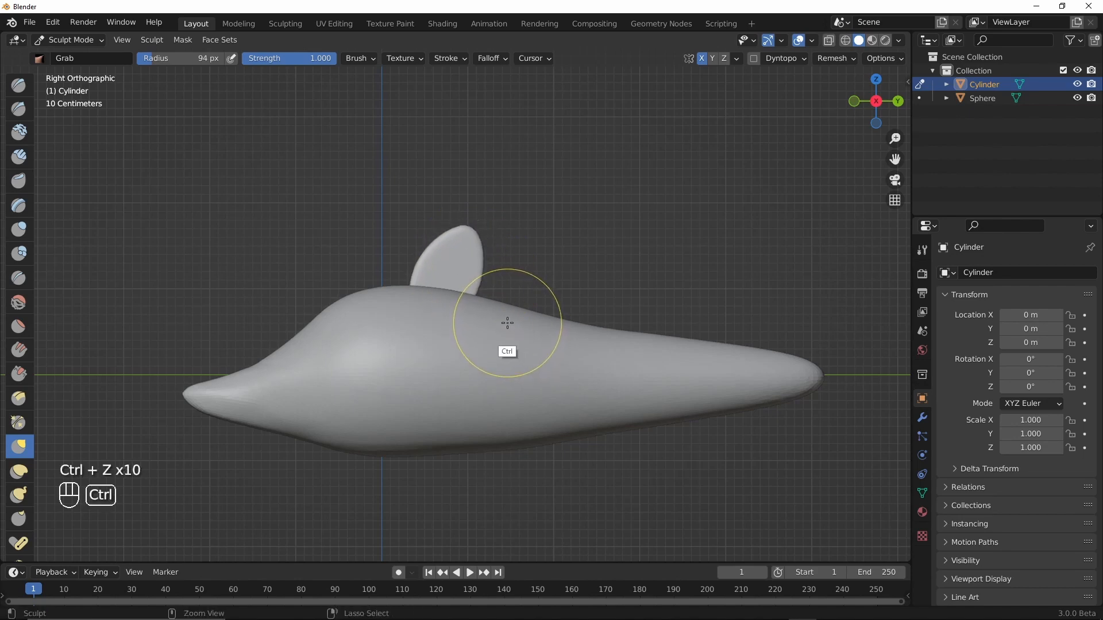
drag(445, 251, 439, 251)
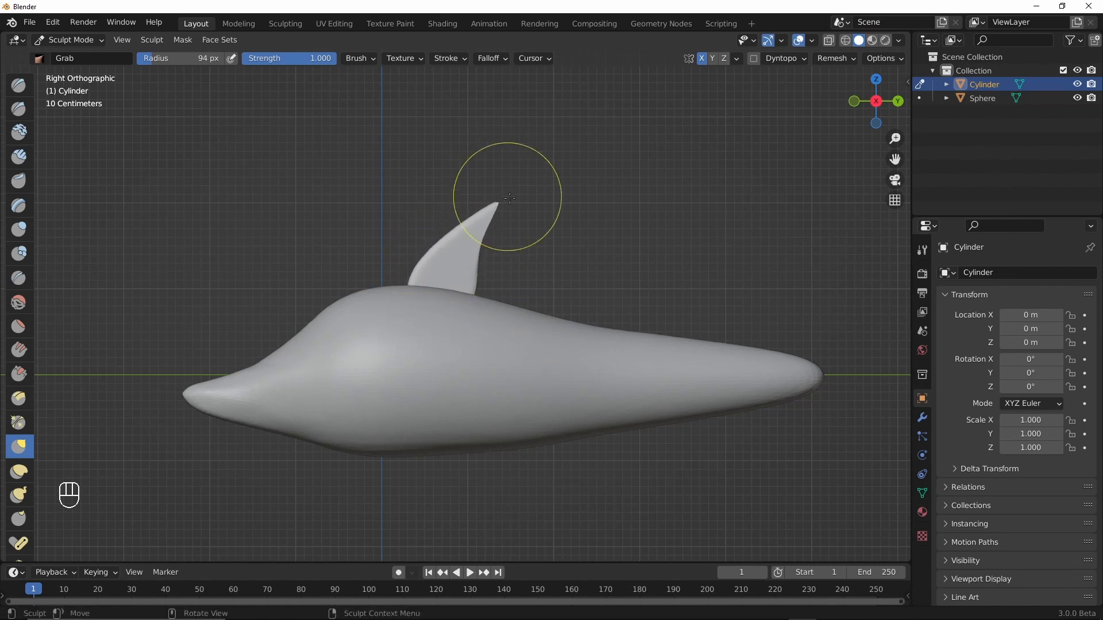
- Broaden the fin and curl its pointed tip toward the tail, using a 157 px Snake Hook brush
click(504, 59)
click(488, 87)
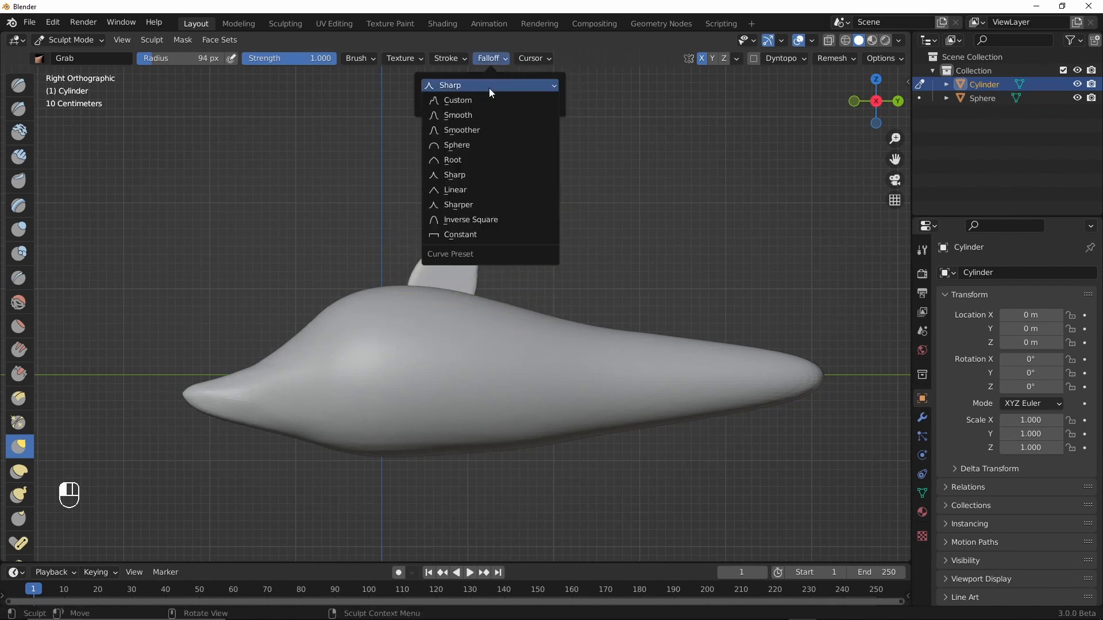
mouse_move(478, 274)
mouse_down()
mouse_move(446, 250)
mouse_move(454, 233)
mouse_move(443, 242)
mouse_move(467, 210)
mouse_move(494, 206)
mouse_move(470, 226)
mouse_move(485, 245)
mouse_move(466, 279)
mouse_move(549, 219)
mouse_move(538, 268)
mouse_up()
drag(486, 312, 475, 305)
key(f)
click(546, 275)
drag(523, 149, 536, 171)
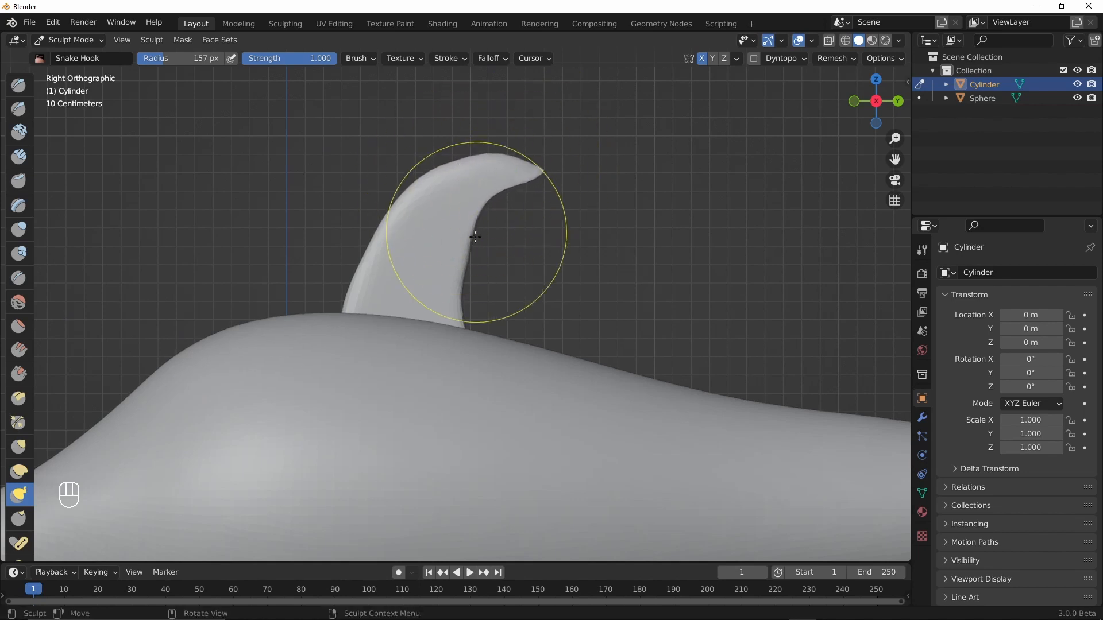
- Flare the fin's rear base toward the tail with a 109 px Snake Hook brush and smooth its trailing edge
key(f)
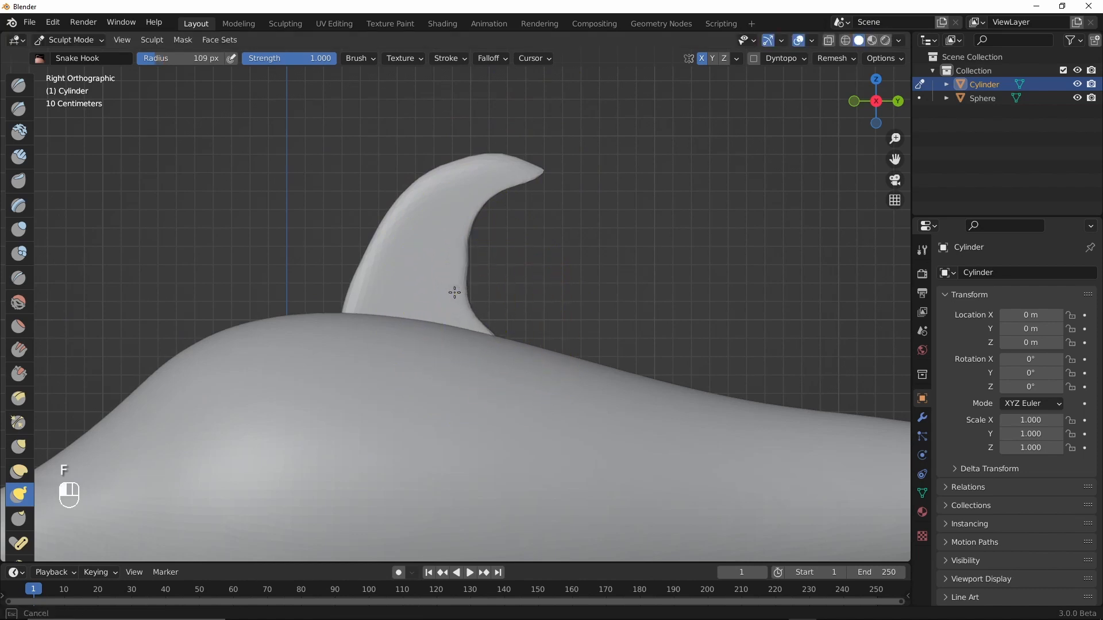
shift+drag(464, 288, 471, 265)
shift+drag(471, 265, 473, 250)
mouse_move(478, 339)
shift+mouse_down()
mouse_move(469, 228)
mouse_move(521, 170)
shift+mouse_up()
scroll(517, 300, down, 5)
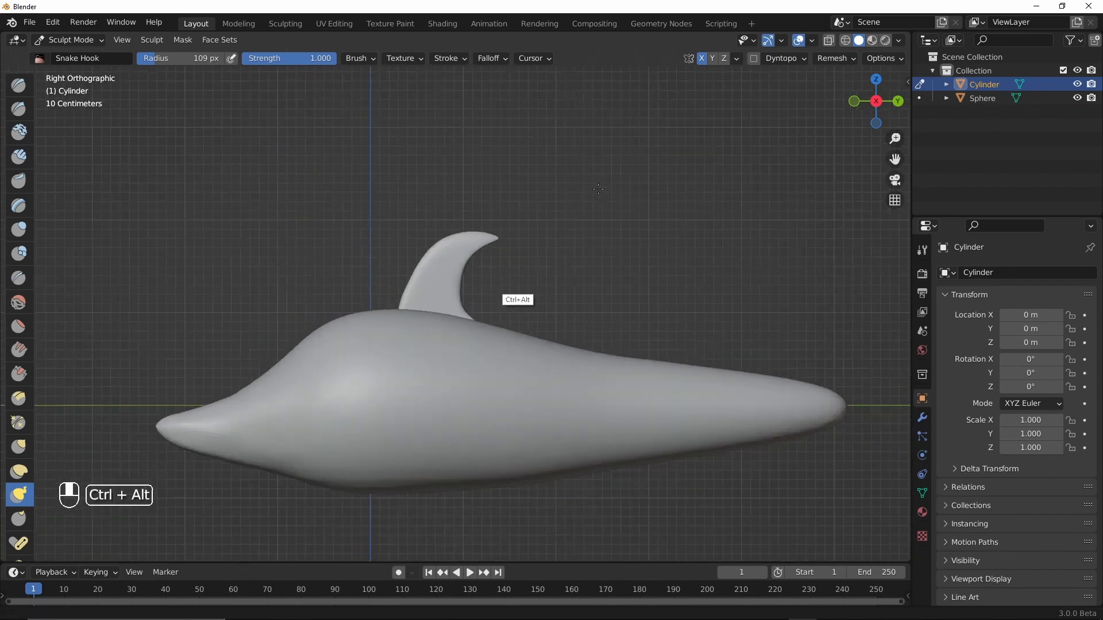
alt+middle_drag(517, 300, 504, 308)
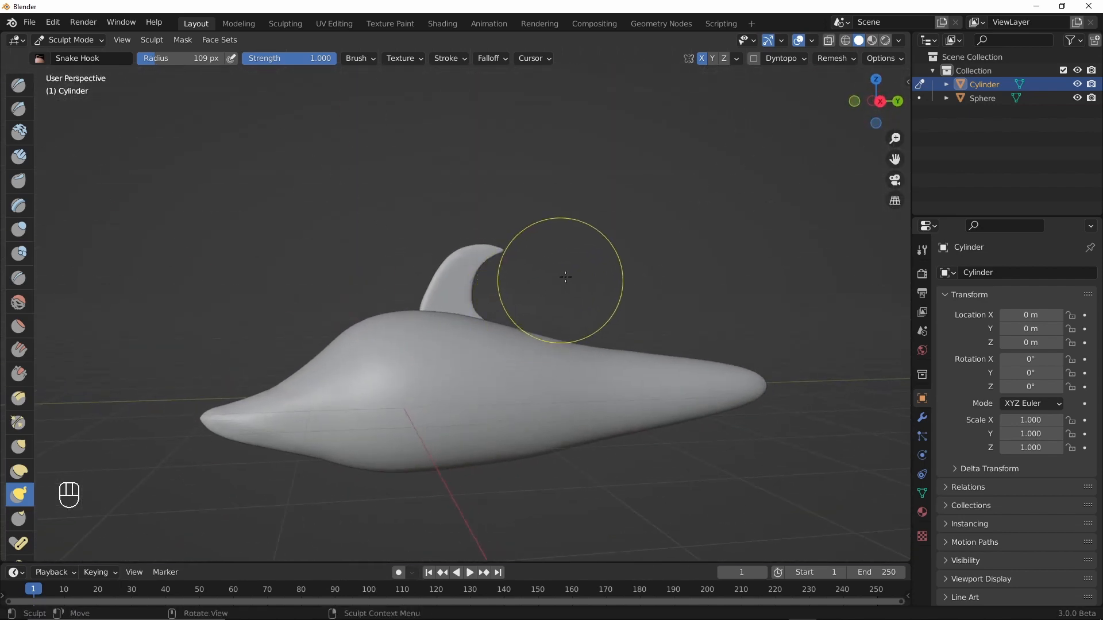
- Scale the fin down to about 0.696 in Object Mode
key(ctrl+Tab)
click(463, 286)
key(s)
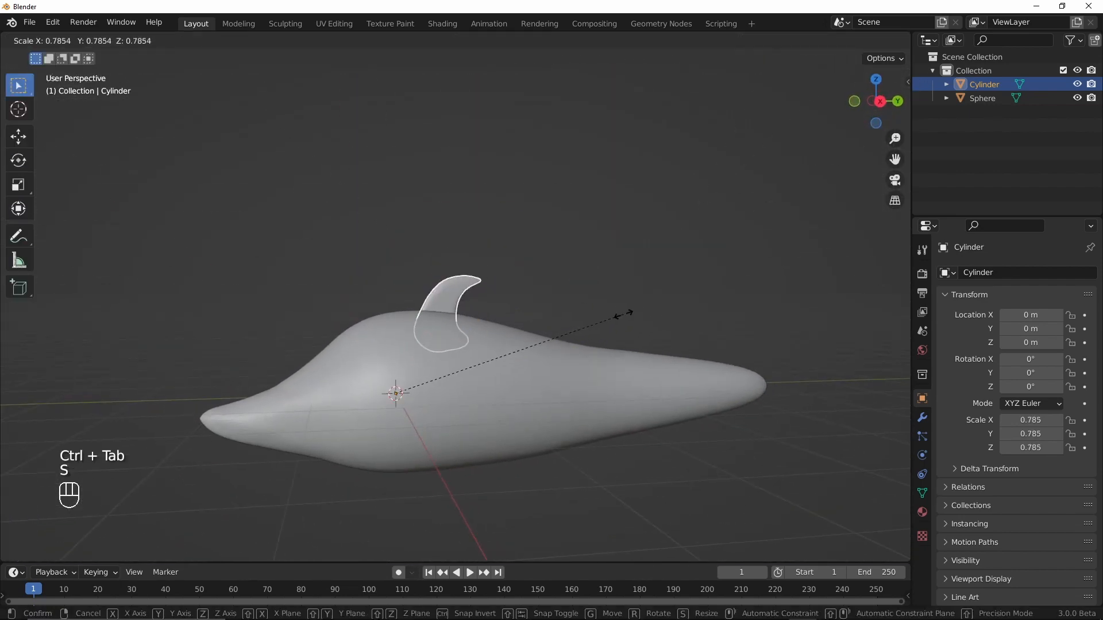
click(595, 318)
key(Tab)
key(Tab)
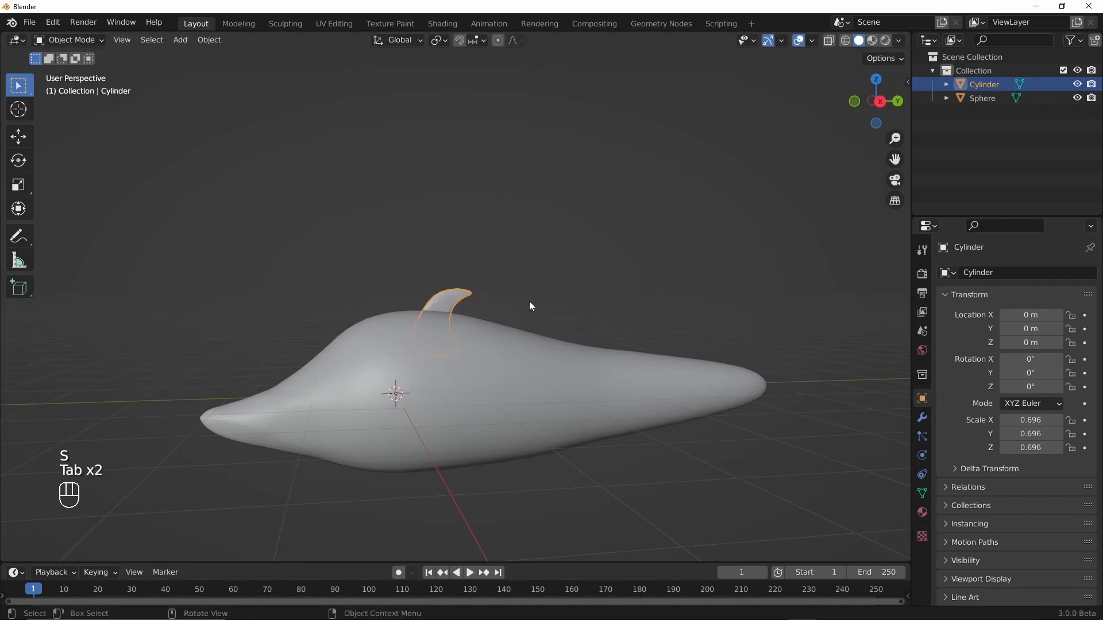
- Raise the fin to about Z 0.339 m, tilt it to about -8.74° on X in the right view, and return to Sculpt Mode
key(grave)
click(719, 307)
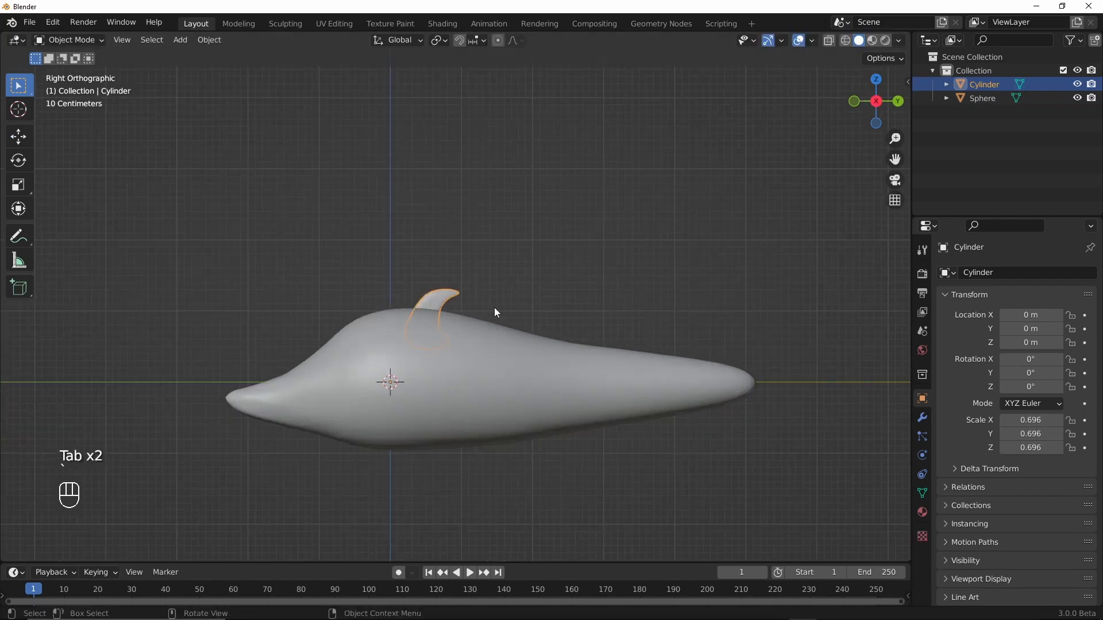
key(g)
click(500, 281)
key(r)
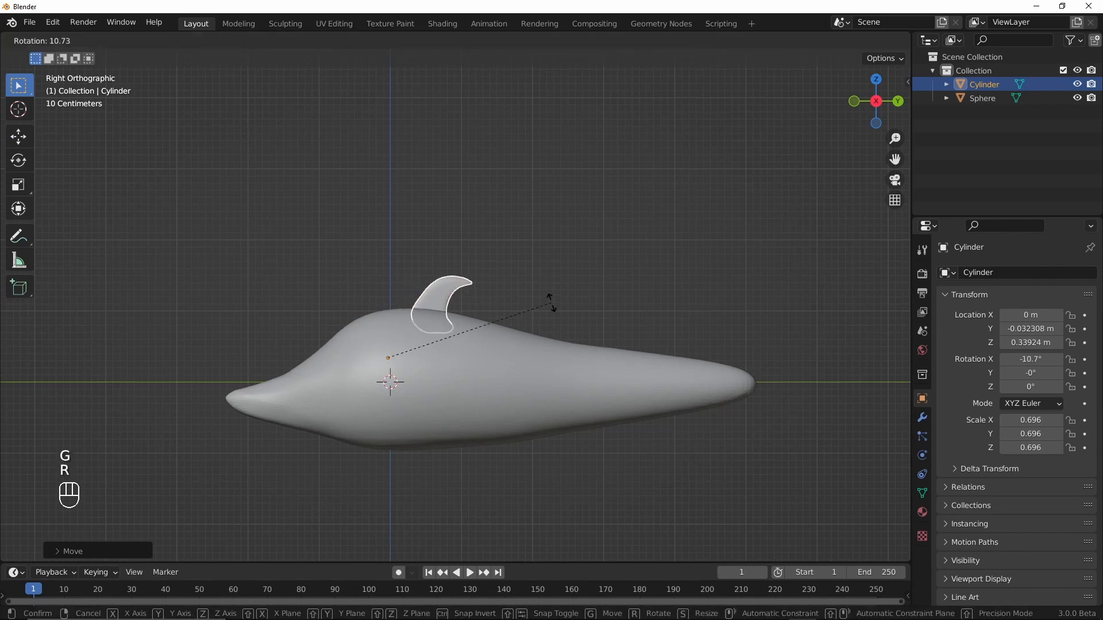
click(549, 298)
key(ctrl+Tab)
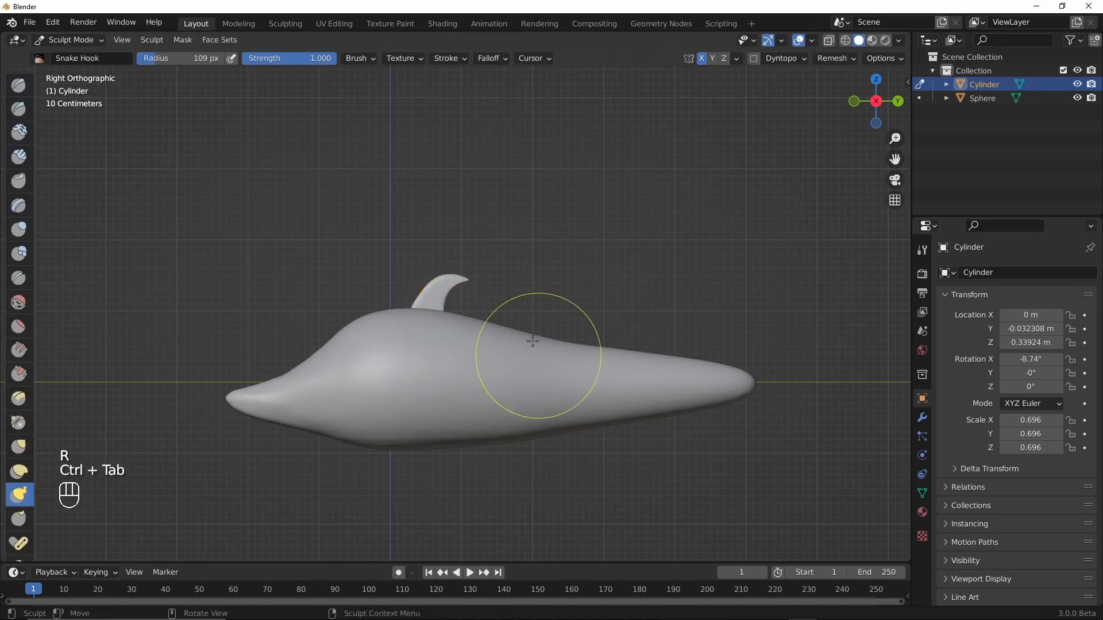
ctrl+alt+middle_drag(487, 320, 398, 265)
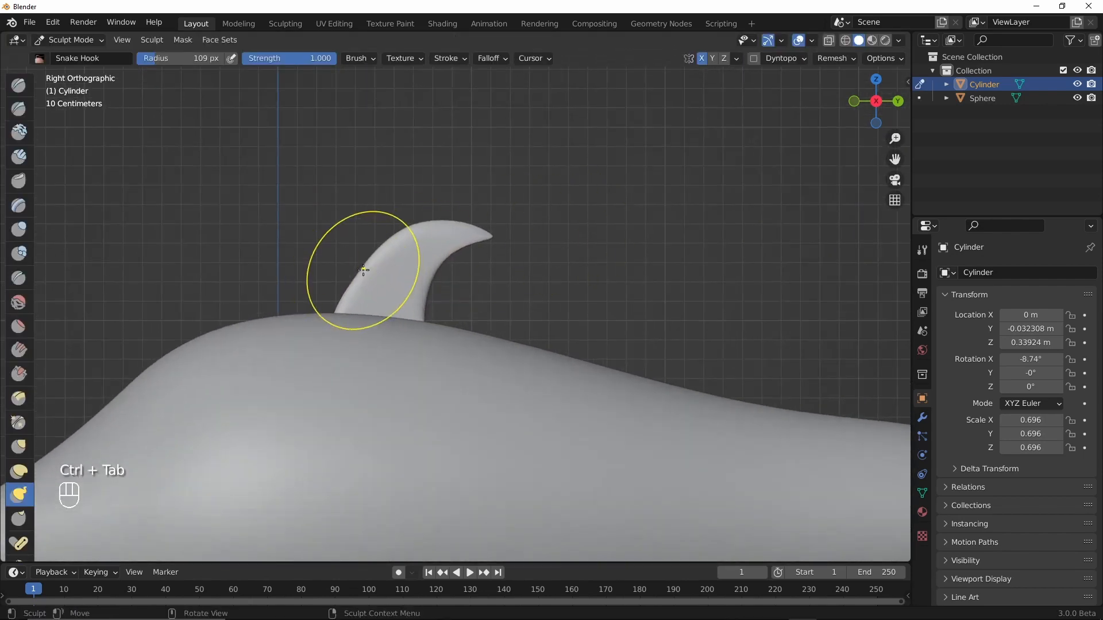
drag(376, 277, 364, 269)
key(ctrl+z)
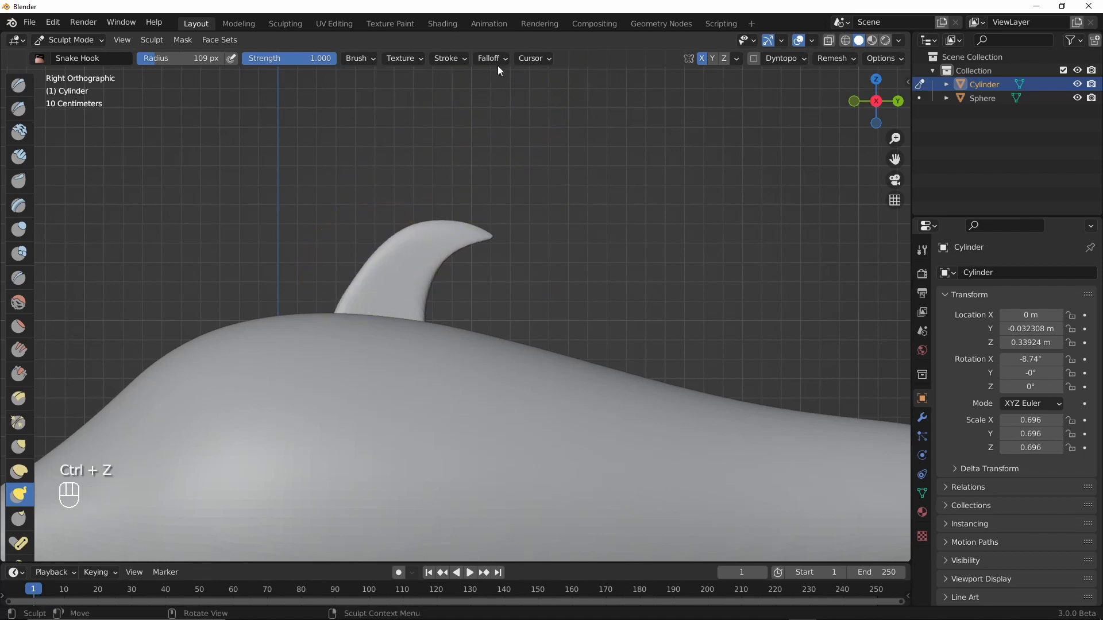
click(496, 61)
key(f)
click(477, 272)
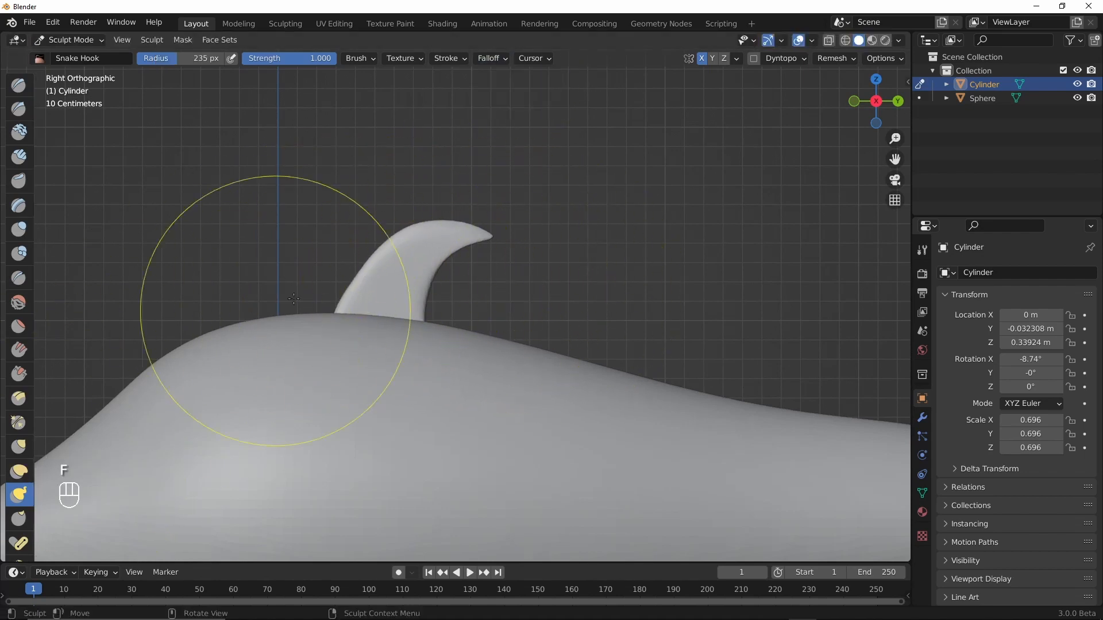
- Bulge the fin's lower front edge toward the head with a 216 px Grab brush
key(g)
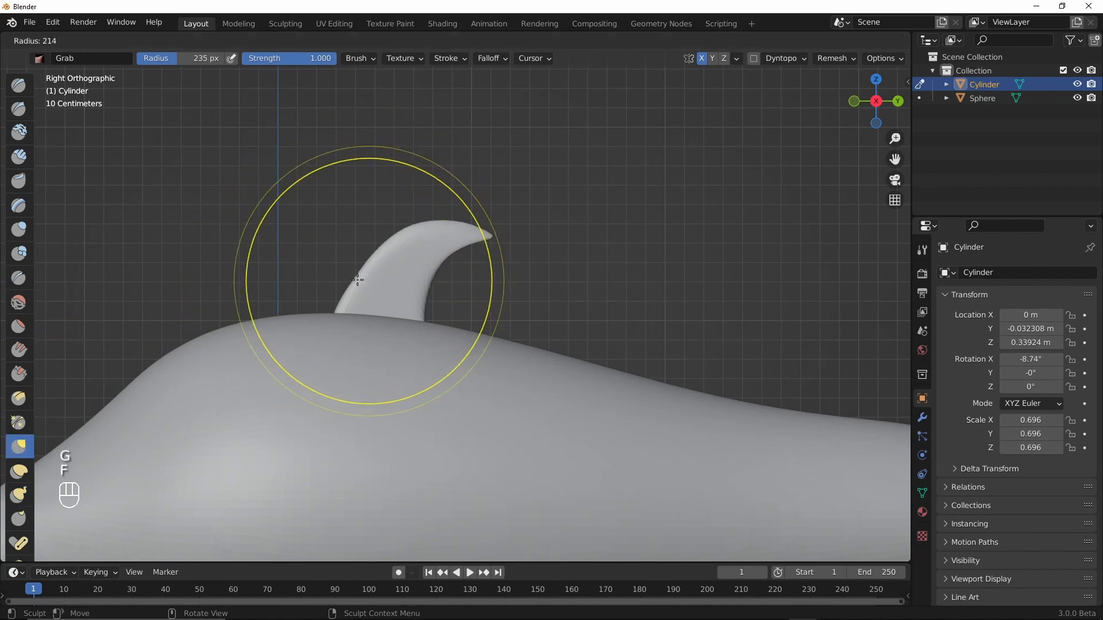
key(f)
click(361, 270)
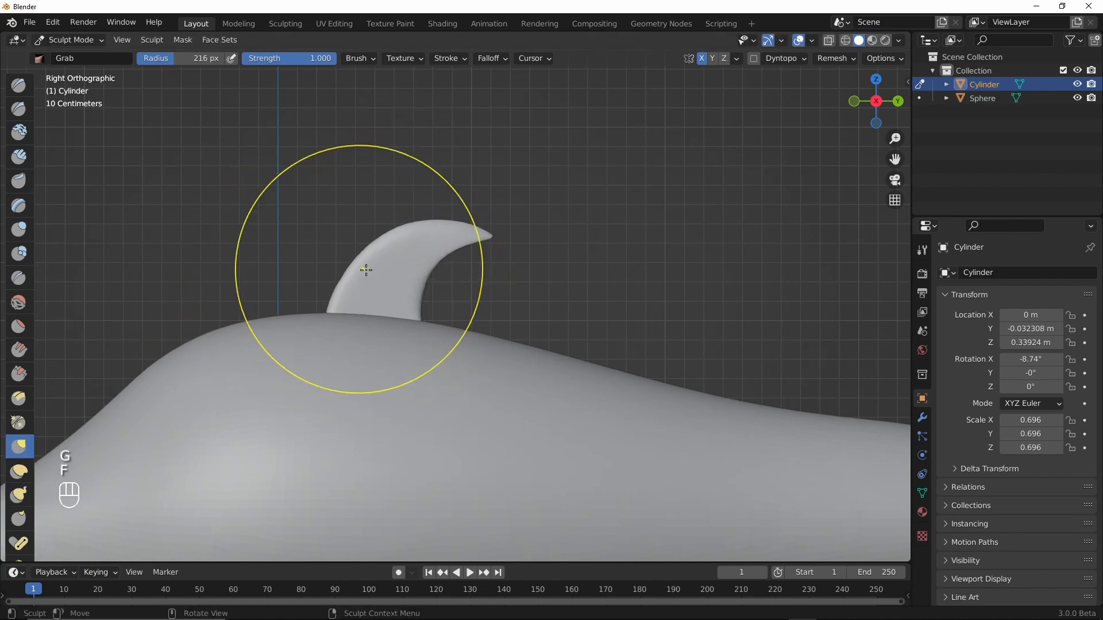
scroll(561, 275, down, 1)
key(ctrl+Tab)
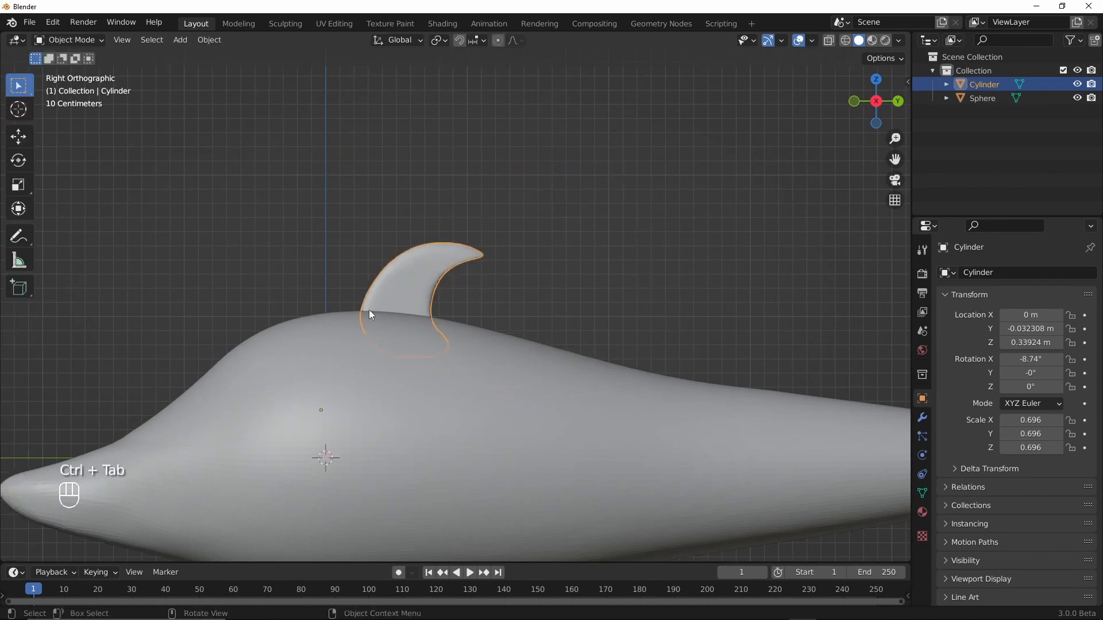
key(super)
click(571, 254)
middle_drag(571, 254, 491, 369)
click(505, 319)
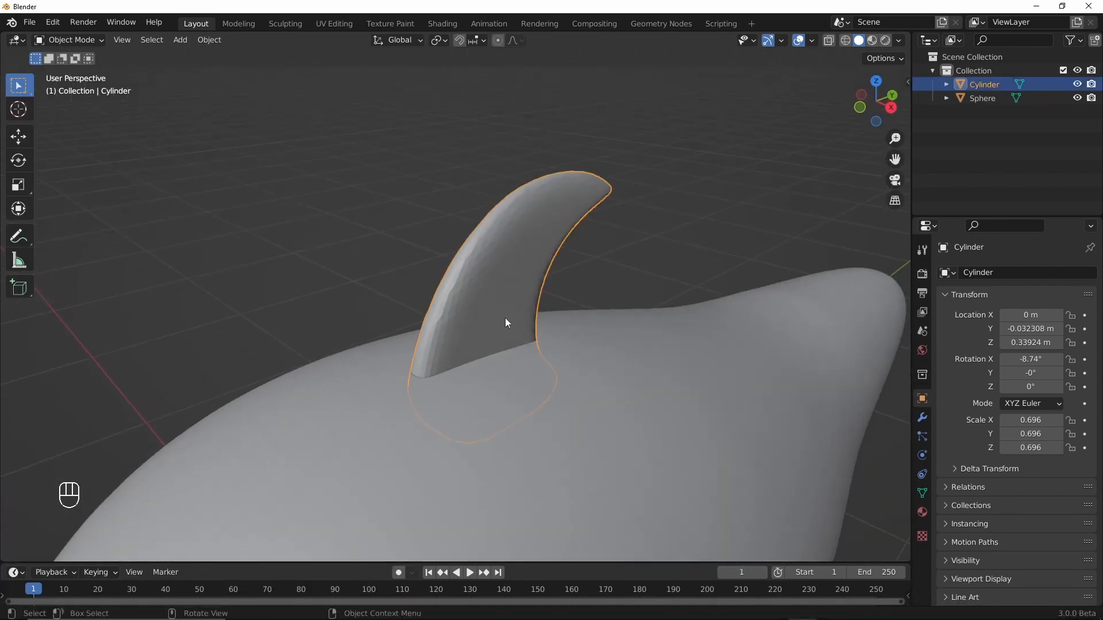
key(i)
key(i)
key(ctrl+Tab)
click(516, 494)
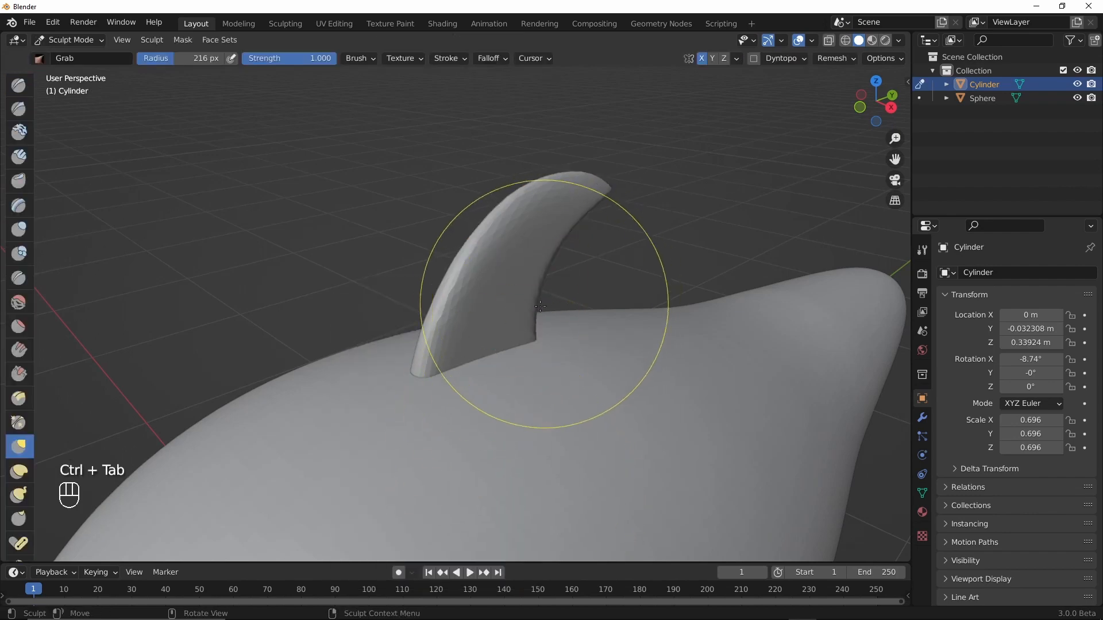
- Thicken the fin's base where it meets the body with a 161 px Inflate/Deflate brush at strength 0.500
key(f)
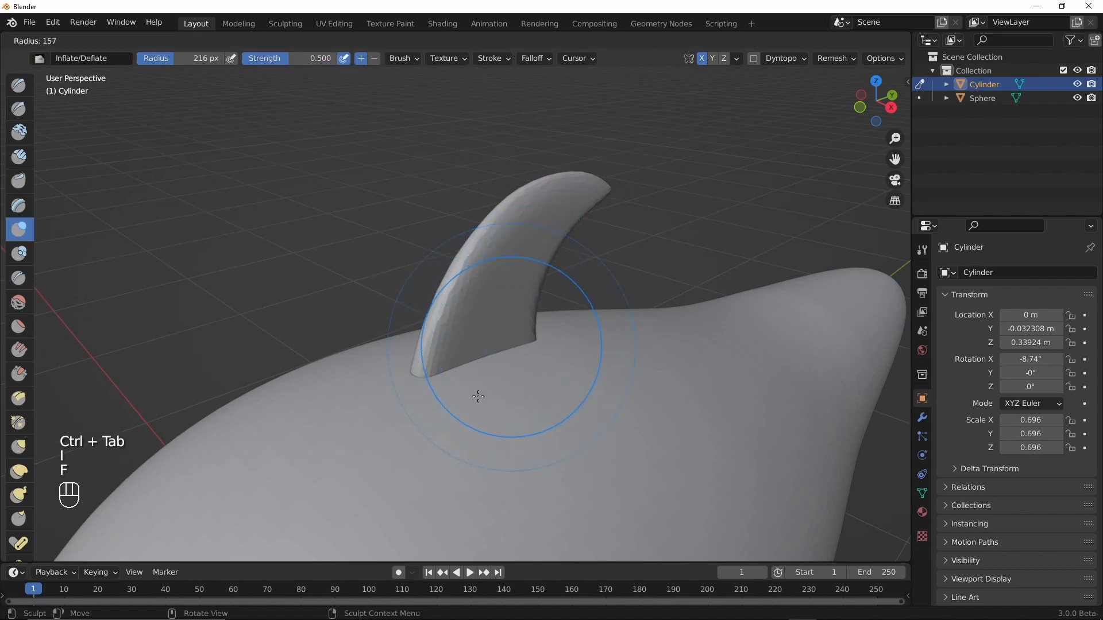
click(479, 394)
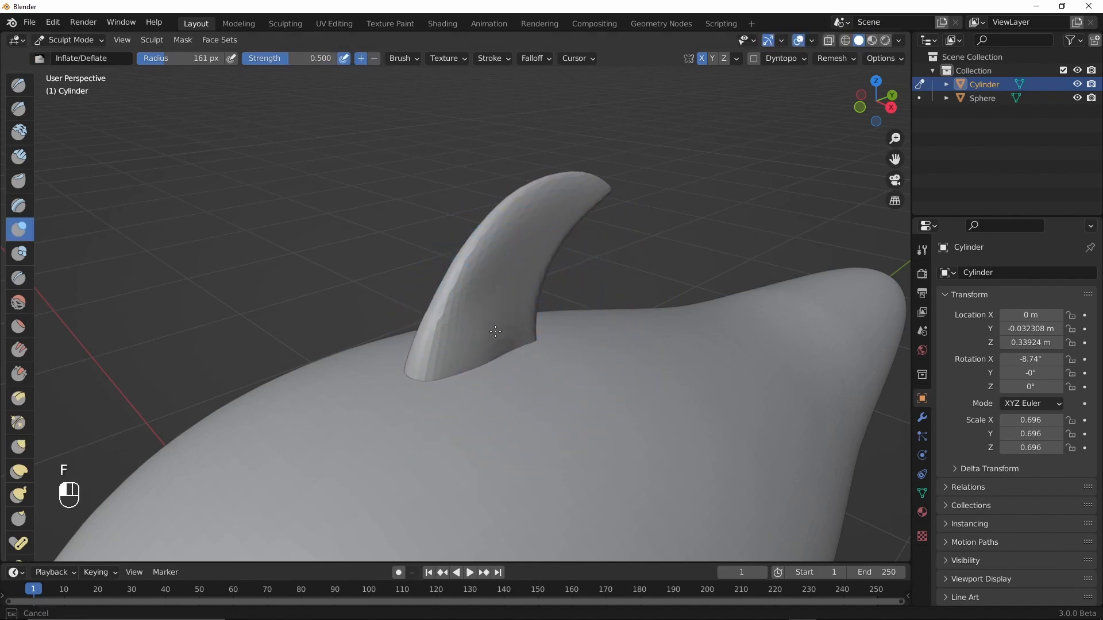
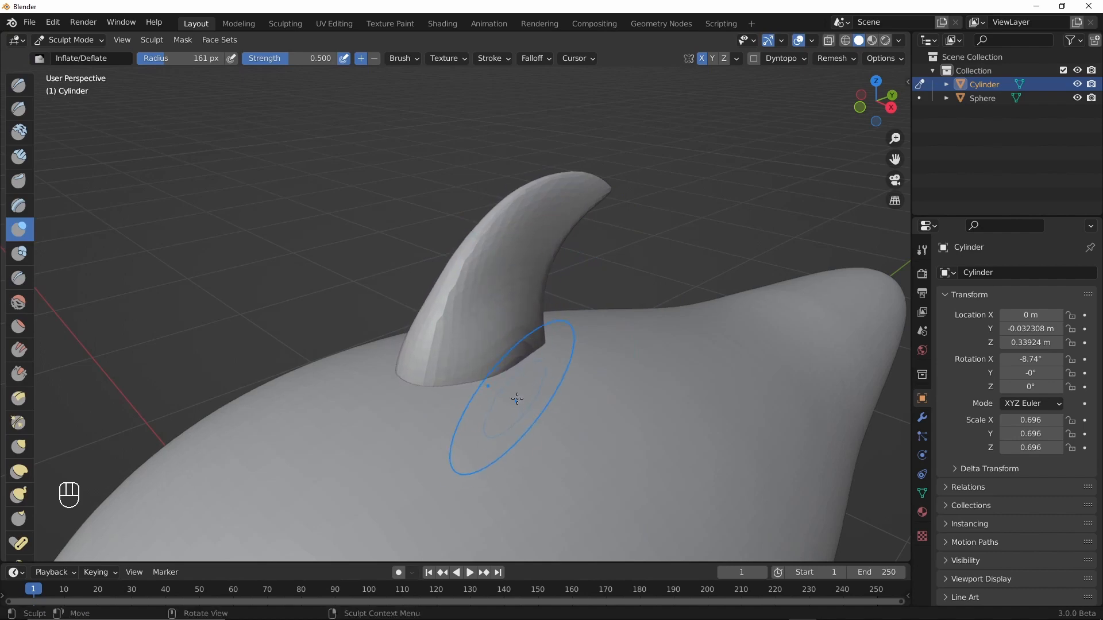
alt+drag(517, 399, 510, 348)
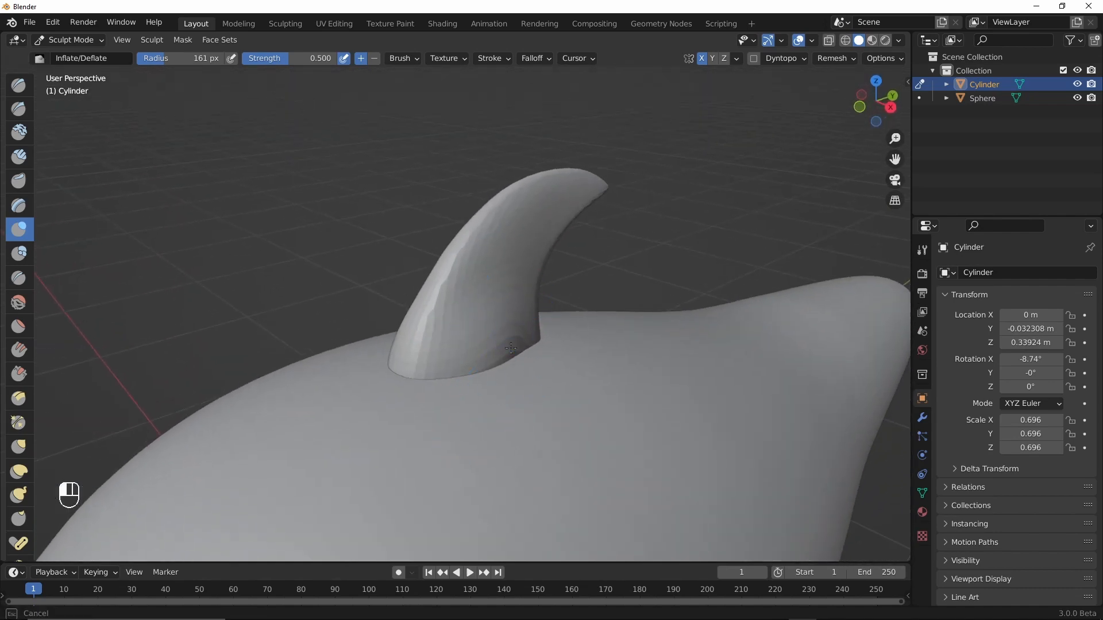
mouse_move(510, 348)
alt+middle_down()
mouse_move(532, 400)
mouse_move(466, 395)
mouse_move(449, 370)
mouse_move(550, 383)
mouse_move(309, 221)
alt+middle_up()
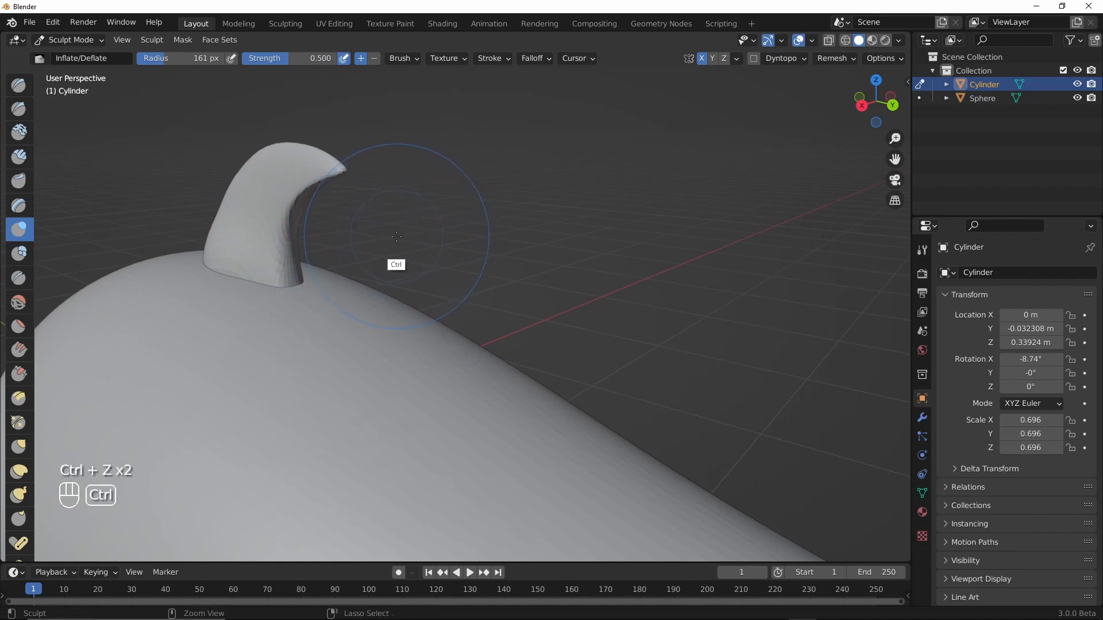
mouse_move(395, 238)
alt+middle_down()
mouse_move(443, 264)
mouse_move(423, 244)
mouse_move(394, 227)
mouse_move(496, 314)
mouse_move(460, 284)
alt+middle_up()
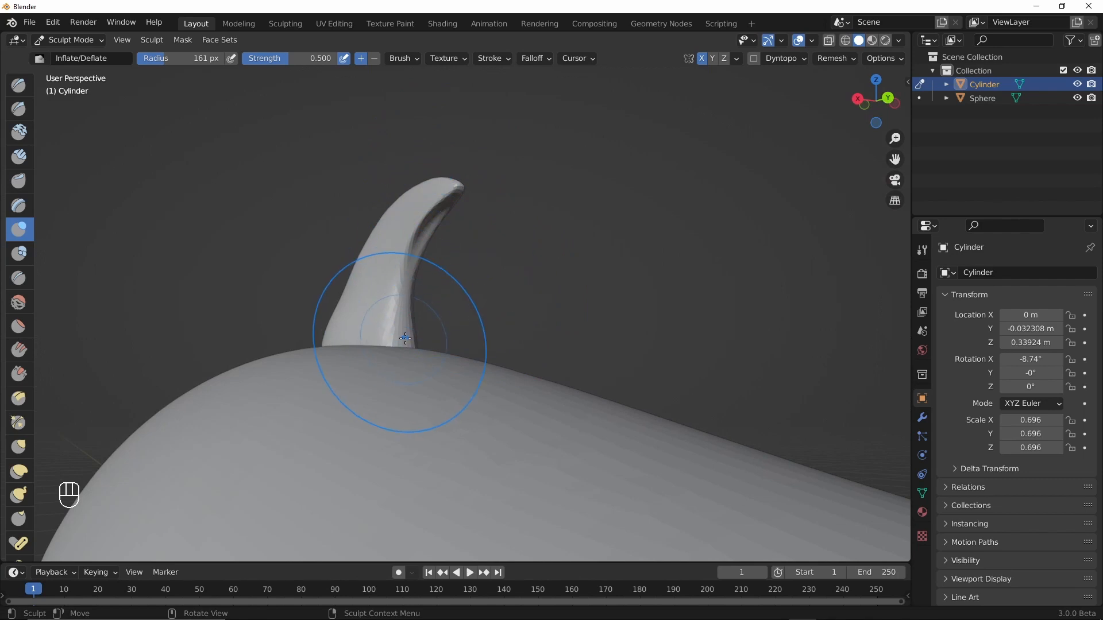
key(space)
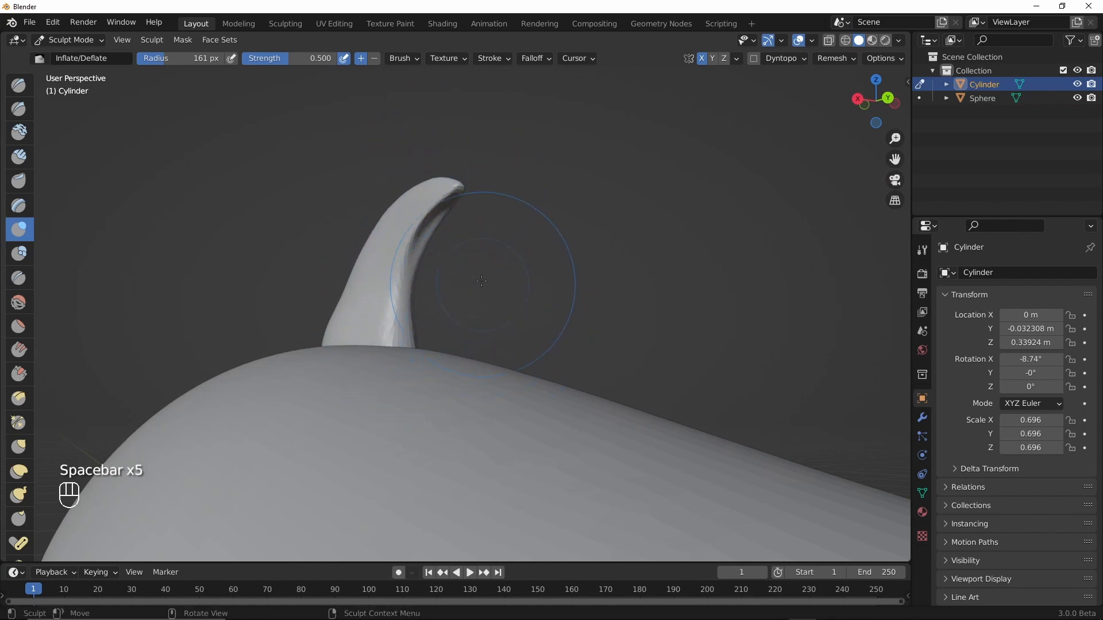
mouse_move(474, 259)
alt+middle_down()
mouse_move(505, 313)
mouse_move(574, 344)
mouse_move(492, 389)
mouse_move(479, 360)
alt+middle_up()
- Sharpen the fin's edges with a 102 px Pinch/Magnify brush
key(p)
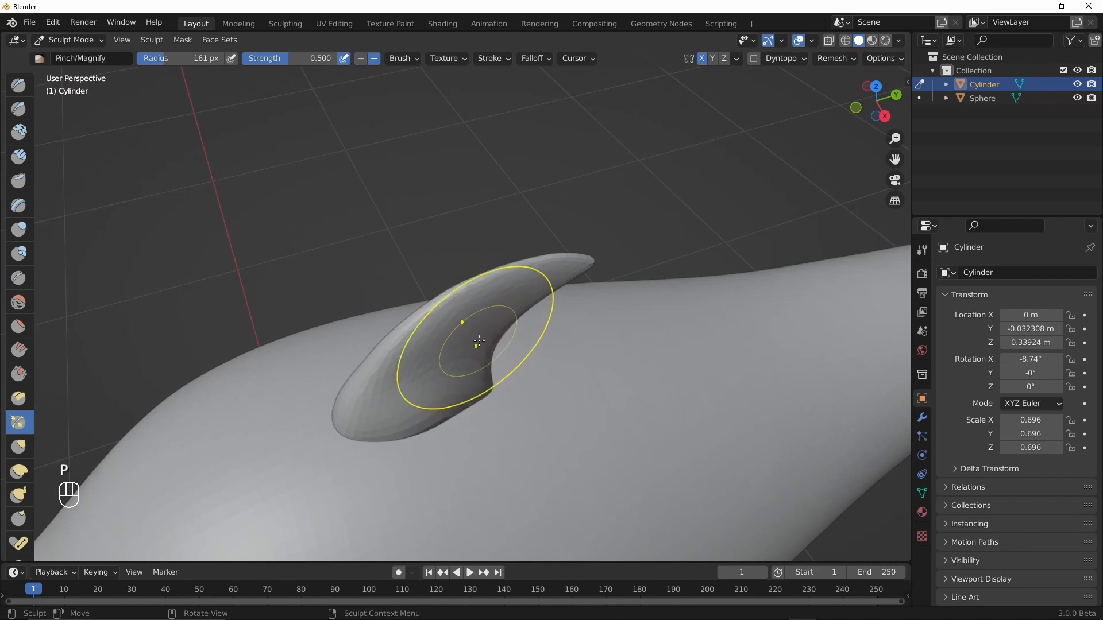
key(g)
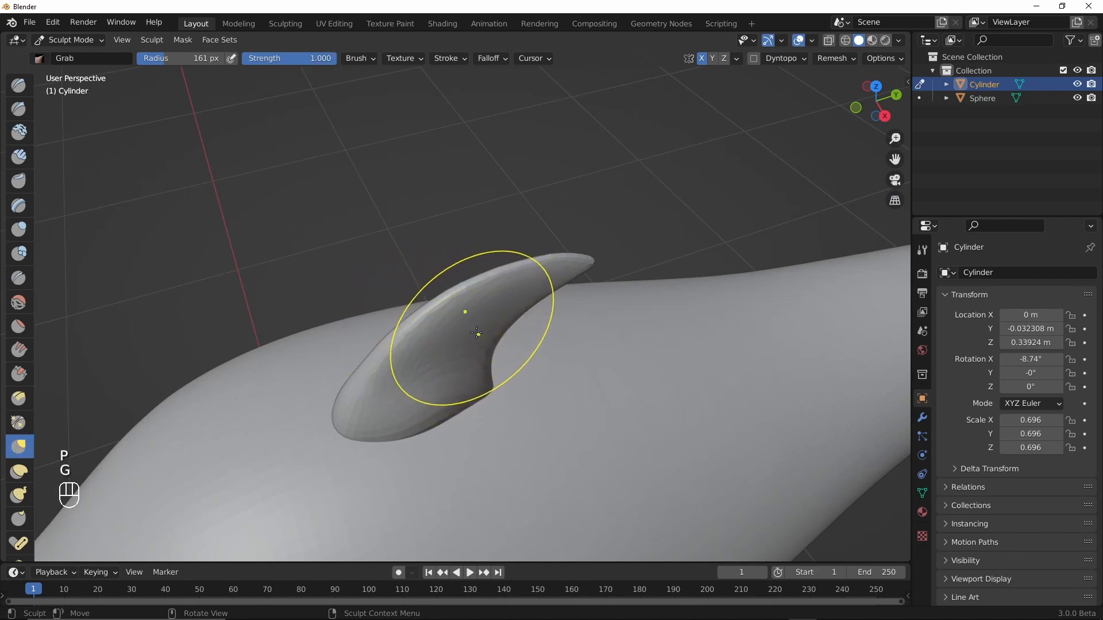
key(p)
key(f)
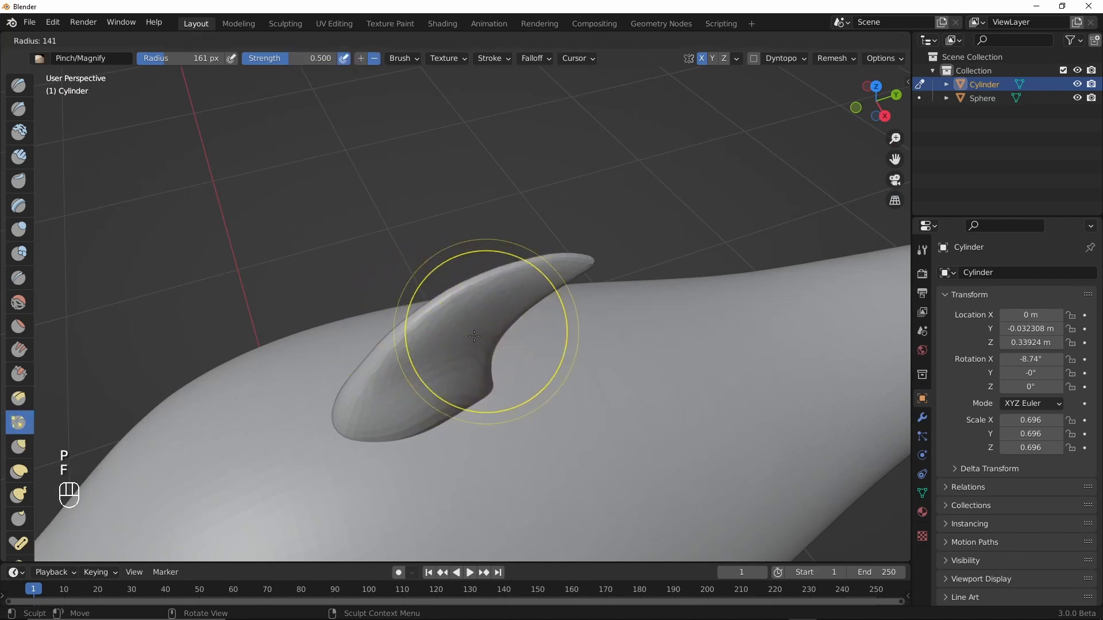
click(453, 343)
alt+drag(405, 373, 409, 380)
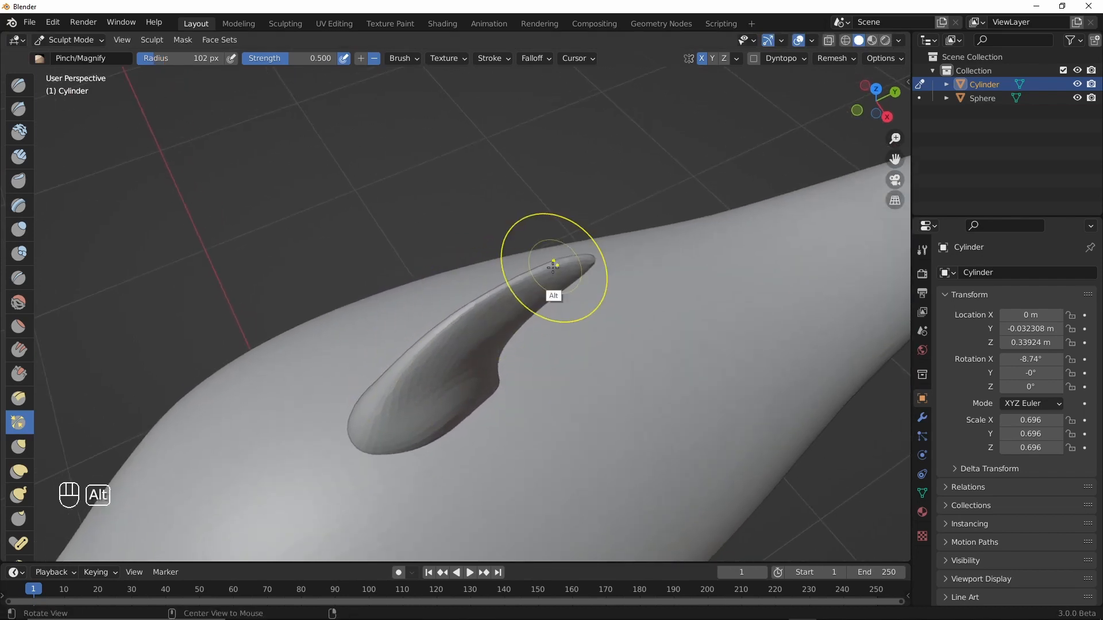
mouse_move(551, 276)
alt+mouse_down()
mouse_move(513, 307)
mouse_move(443, 251)
mouse_move(406, 202)
mouse_move(443, 261)
mouse_move(449, 202)
mouse_move(493, 304)
mouse_move(483, 295)
alt+mouse_up()
- Smooth the fin's rear surface and pinch its tip thinner with the Pinch/Magnify brush
mouse_move(389, 252)
shift+mouse_down()
mouse_move(406, 232)
mouse_move(405, 276)
shift+mouse_up()
drag(406, 171, 411, 162)
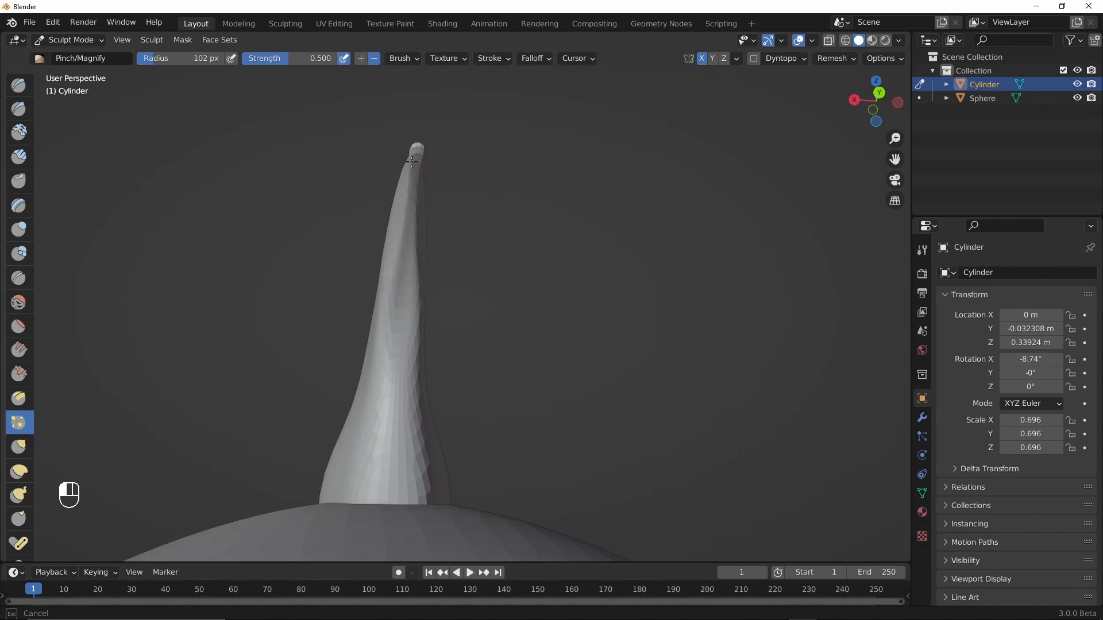
mouse_move(411, 162)
mouse_down()
mouse_move(401, 305)
mouse_move(415, 154)
mouse_up()
mouse_move(438, 322)
alt+mouse_down()
mouse_move(439, 300)
mouse_move(430, 357)
alt+mouse_up()
mouse_move(402, 300)
shift+mouse_down()
mouse_move(407, 462)
mouse_move(505, 361)
mouse_move(405, 290)
shift+mouse_up()
mouse_move(602, 274)
alt+mouse_down()
mouse_move(615, 259)
mouse_move(606, 247)
mouse_move(615, 288)
alt+mouse_up()
- Reshape the fin's pointed tip in the right view with a 102 px Grab brush, and return to Object Mode
key(grave)
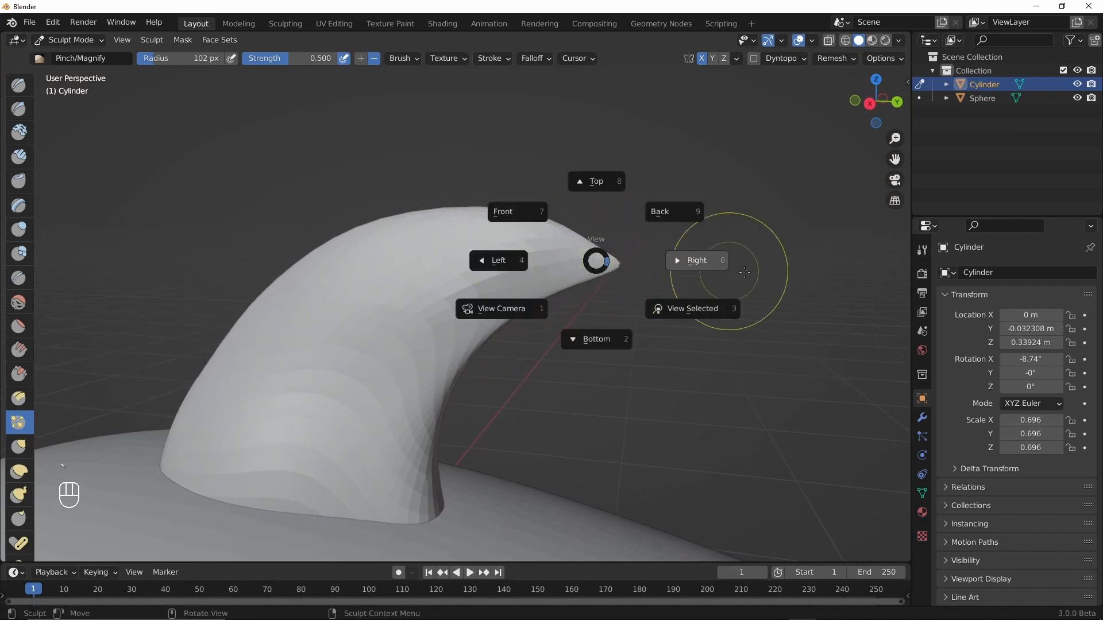
click(618, 247)
key(g)
mouse_move(610, 257)
mouse_down()
mouse_move(622, 250)
mouse_move(580, 233)
mouse_up()
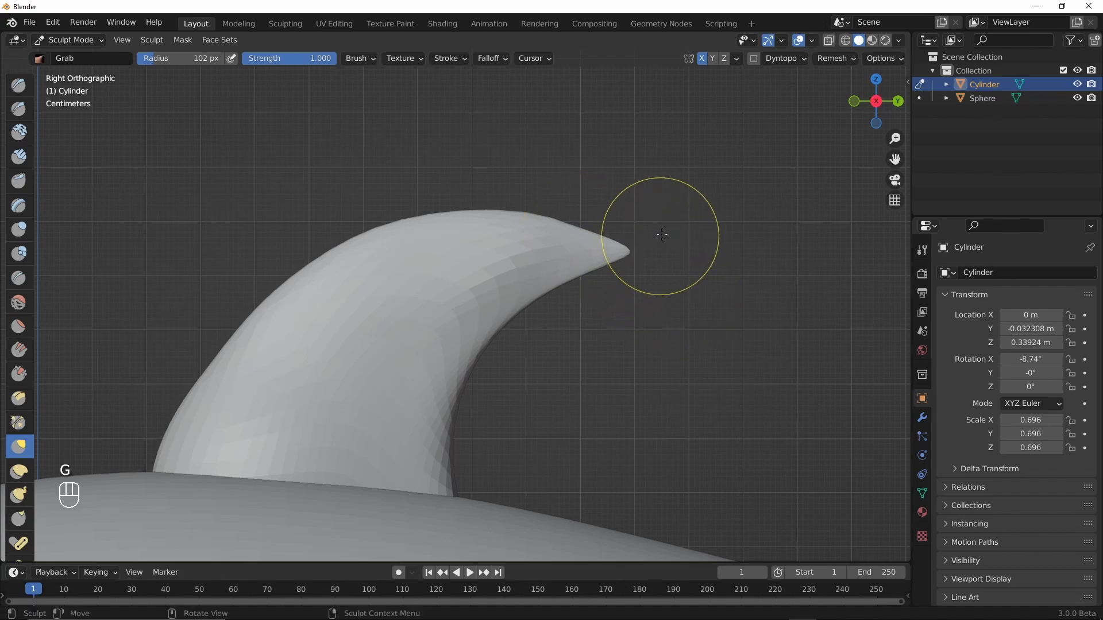
ctrl+middle_drag(661, 235, 517, 351)
ctrl+middle_drag(626, 258, 506, 312)
mouse_move(506, 313)
middle_down()
mouse_move(569, 383)
mouse_move(672, 352)
mouse_move(522, 315)
mouse_move(567, 321)
mouse_move(630, 298)
mouse_move(654, 265)
middle_up()
key(ctrl+Tab)
click(518, 285)
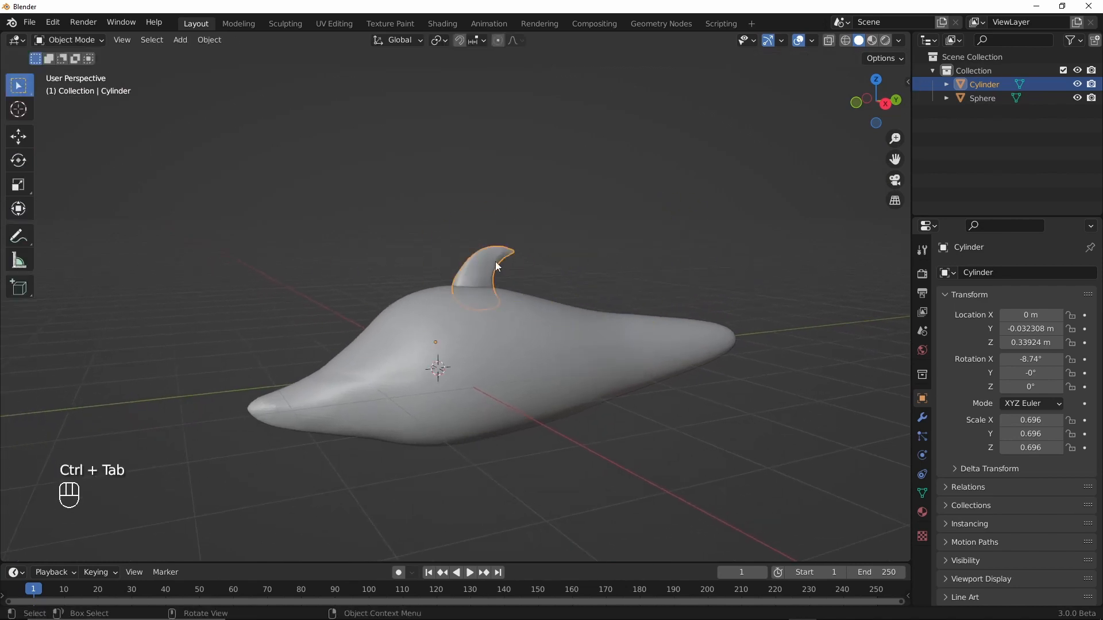
- Duplicate the fin and place the copy beside the original at about X 0.33 m, Y 0.50 m, Z 0.51 m
mouse_move(485, 342)
alt+middle_down()
mouse_move(477, 333)
mouse_move(495, 327)
alt+middle_up()
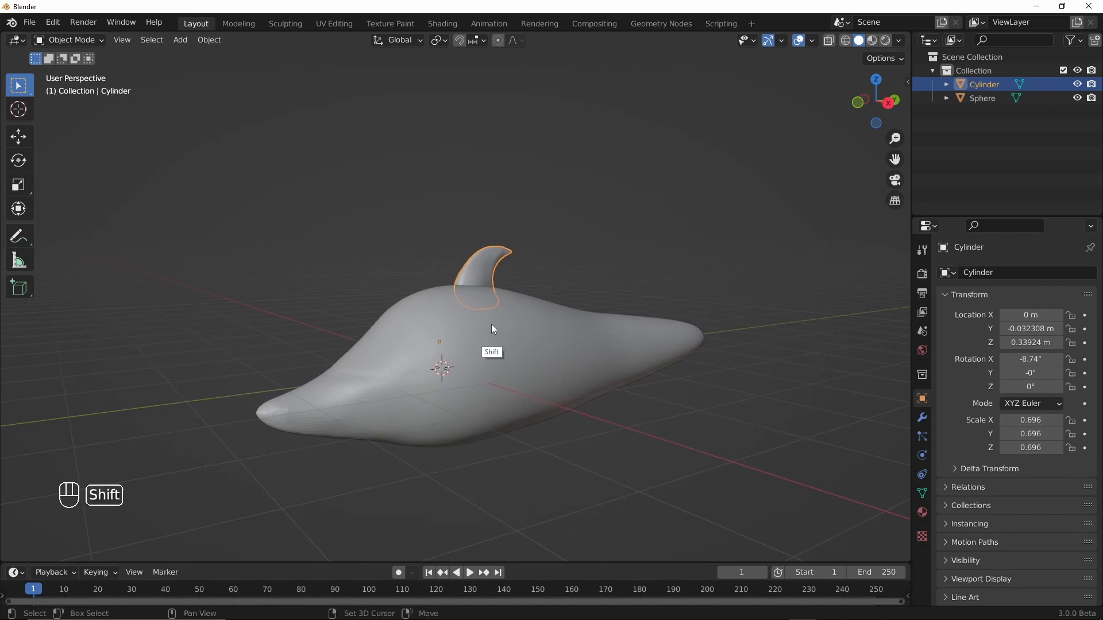
key(shift+d)
click(541, 329)
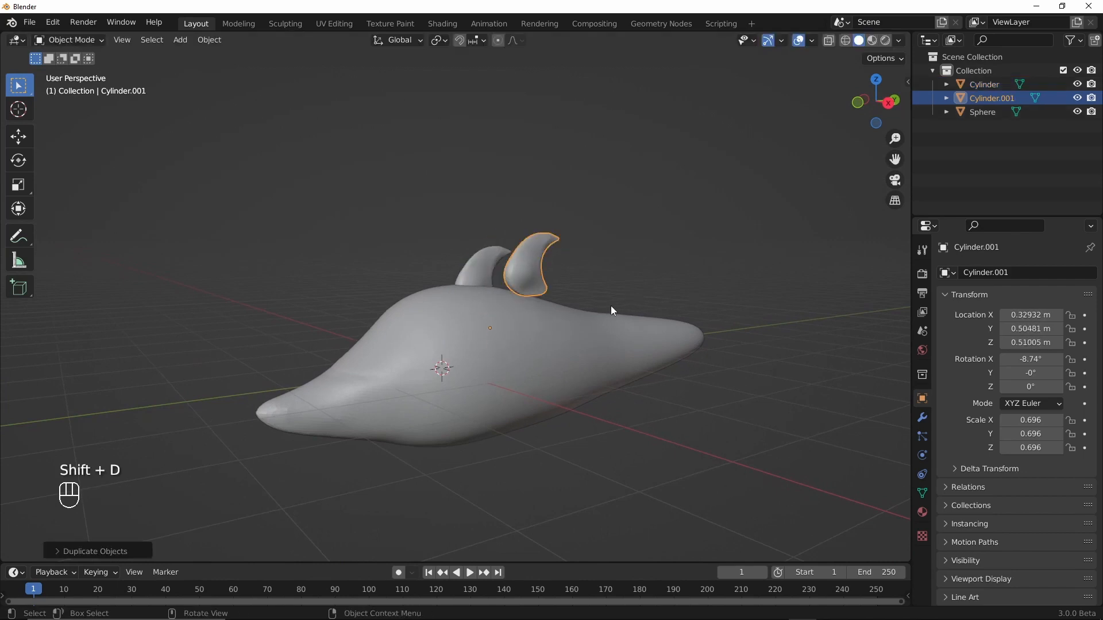
- In the front view, rotate the duplicated fin to 126° about Y and place it on the body's lower side at about X 0.39 m, Z -0.15 m
key(grave)
click(508, 258)
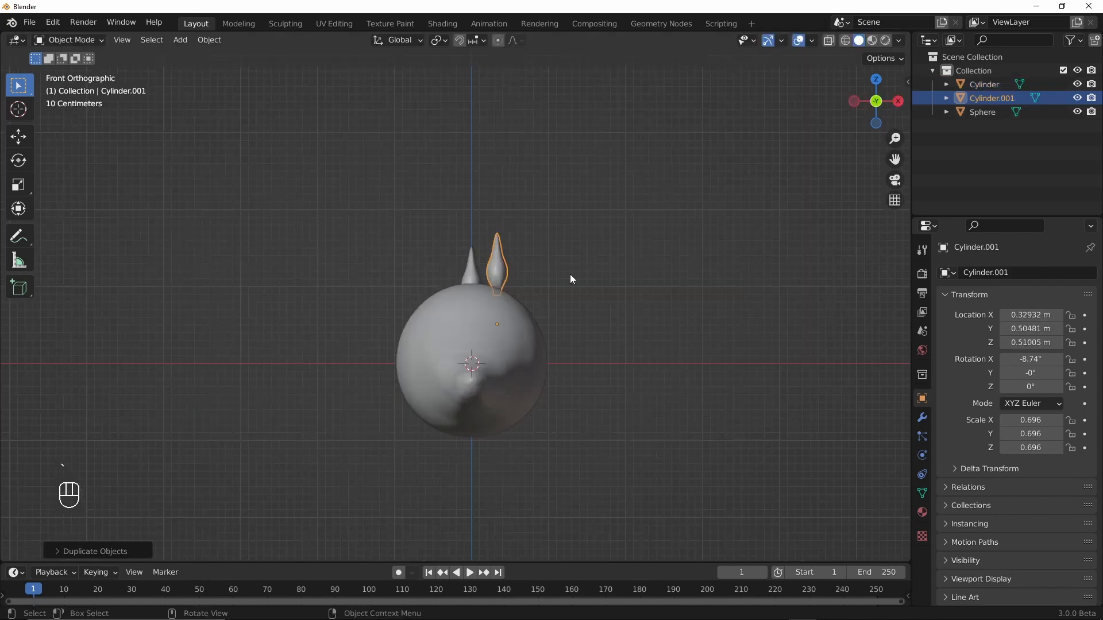
key(r)
click(520, 425)
key(g)
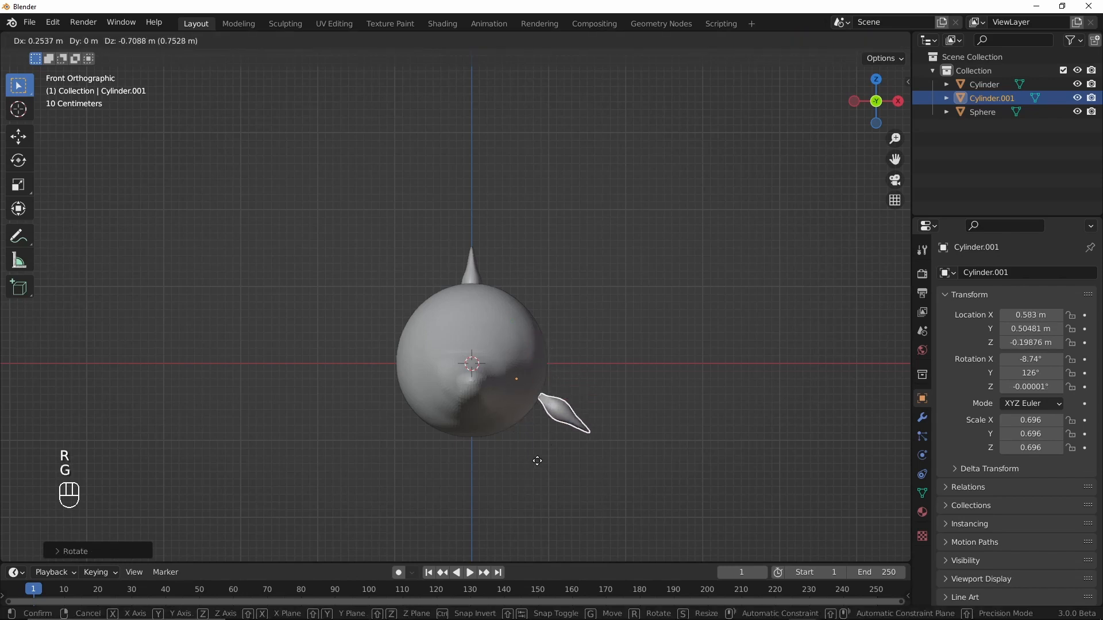
click(524, 461)
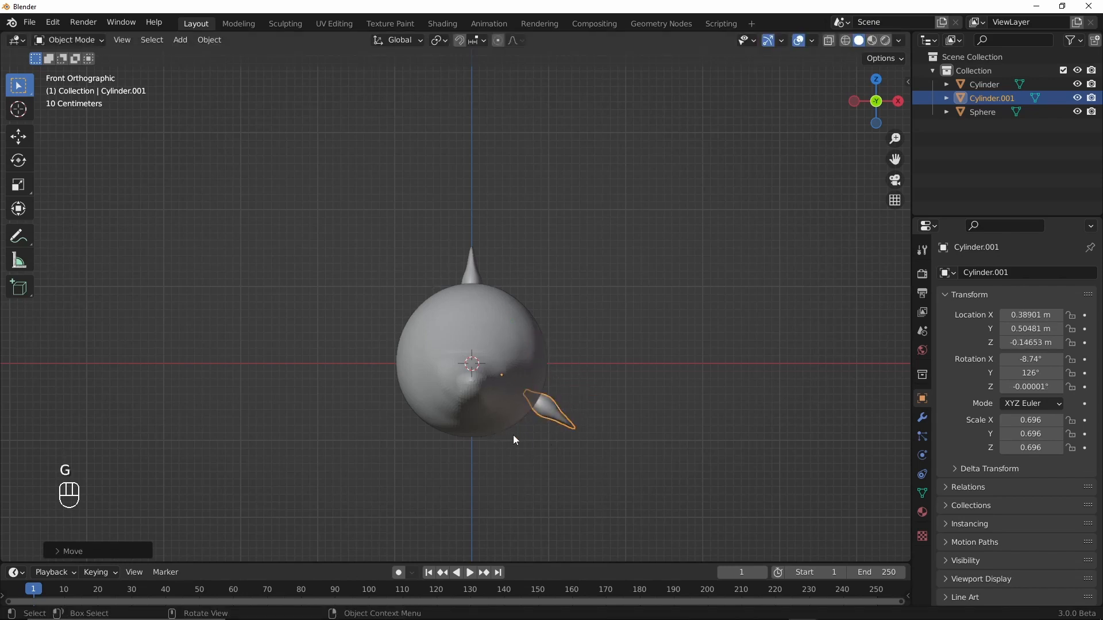
- Narrow the dolphin body by pushing its side inward with a resized Grab brush in Sculpt Mode, and return to Object Mode
click(506, 322)
key(ctrl+Tab)
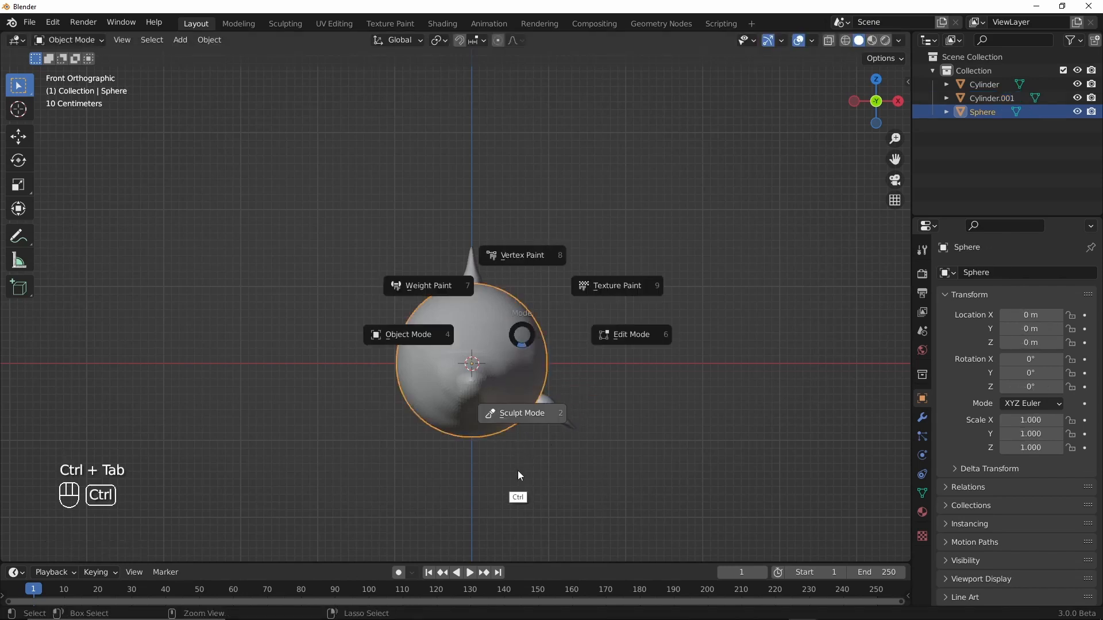
click(518, 471)
key(f)
click(682, 368)
mouse_move(549, 367)
mouse_down()
mouse_move(590, 366)
mouse_move(475, 366)
mouse_up()
key(ctrl+Tab)
click(587, 384)
- In the right view, move the side fin forward and down to about Y -0.18 m, Z -0.29 m
key(grave)
click(671, 357)
click(533, 408)
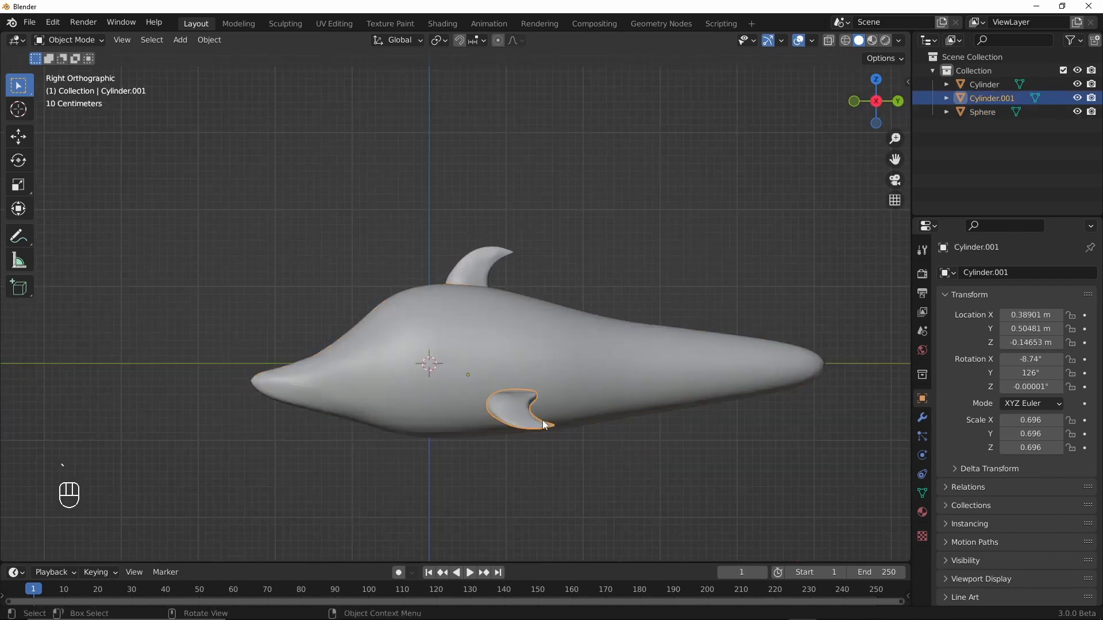
key(g)
click(492, 435)
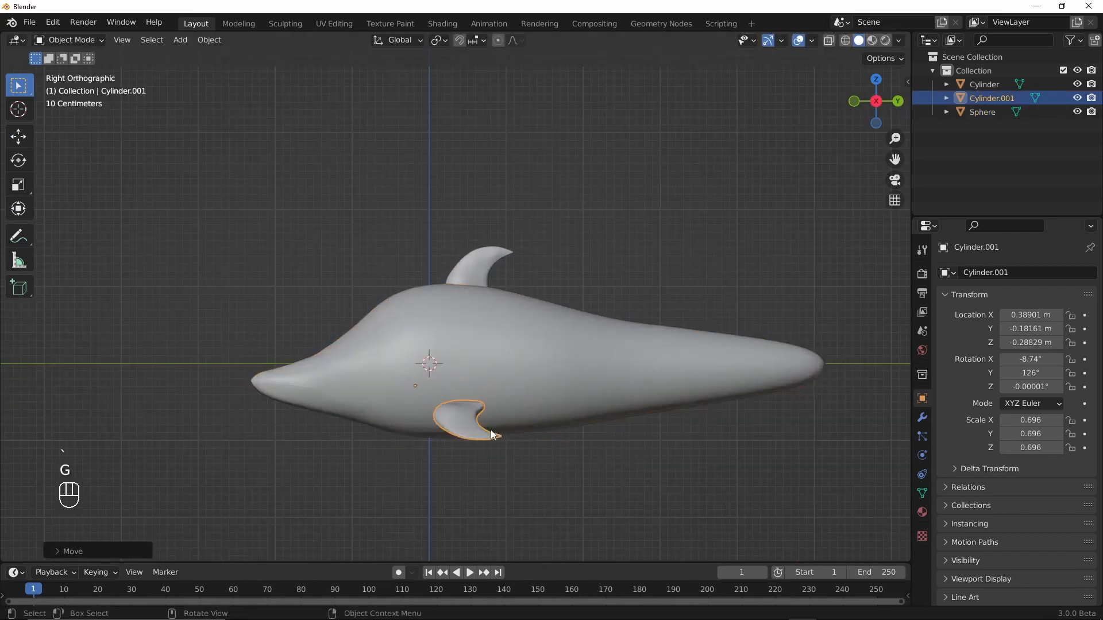
- Tilt the dorsal fin to about -10.7° about X and reposition it on the back at about Y 0.34 m, Z 0.35 m
click(483, 270)
key(g)
key(r)
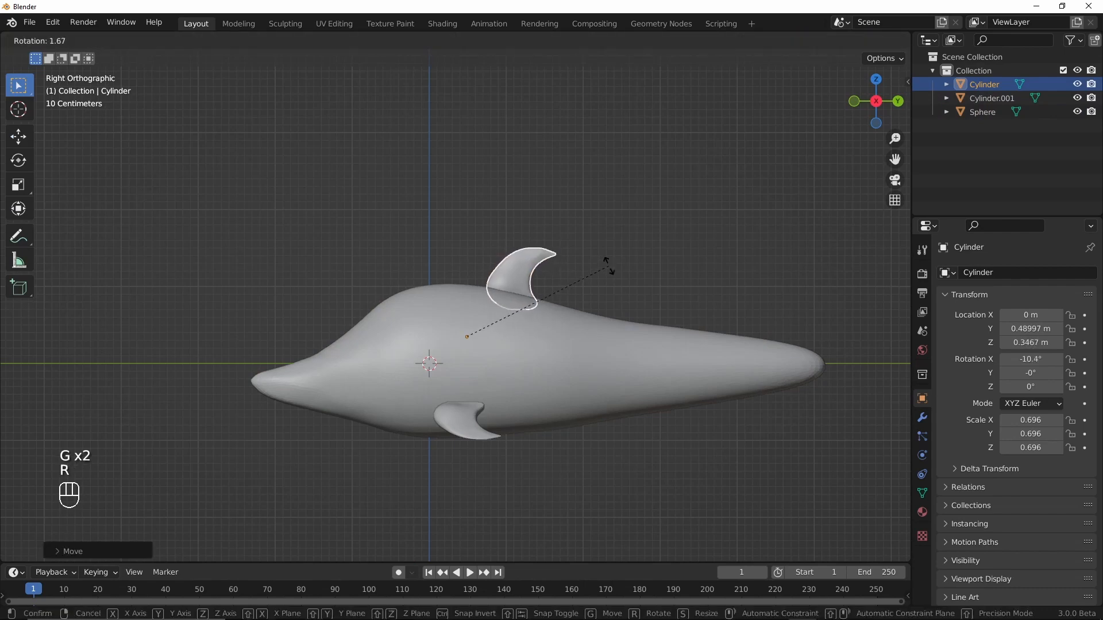
click(607, 266)
key(g)
click(582, 289)
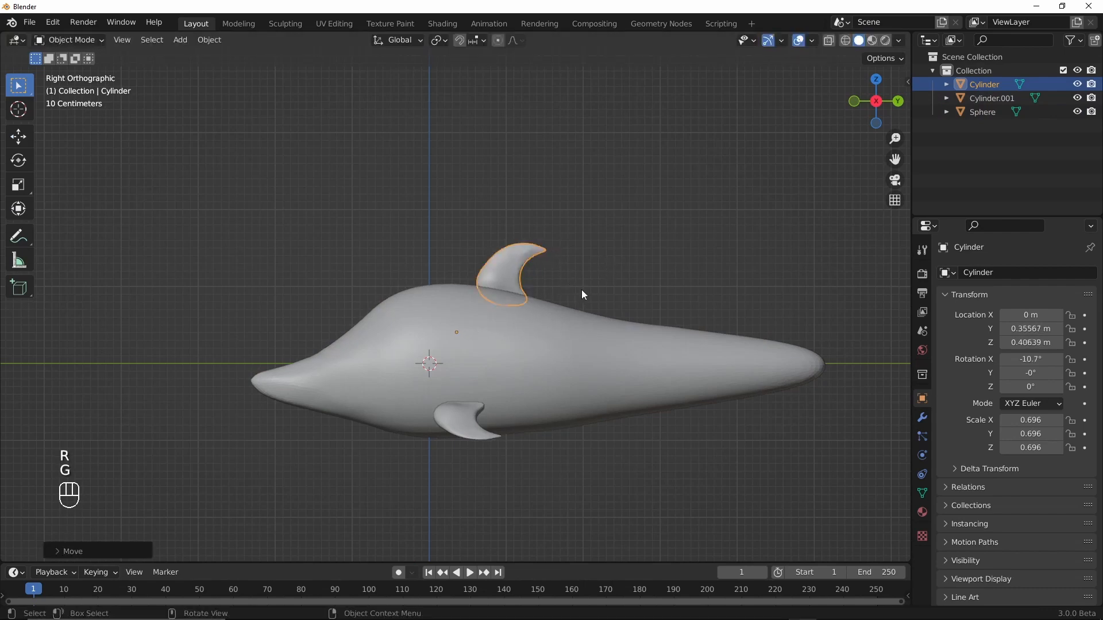
key(g)
click(591, 280)
click(615, 278)
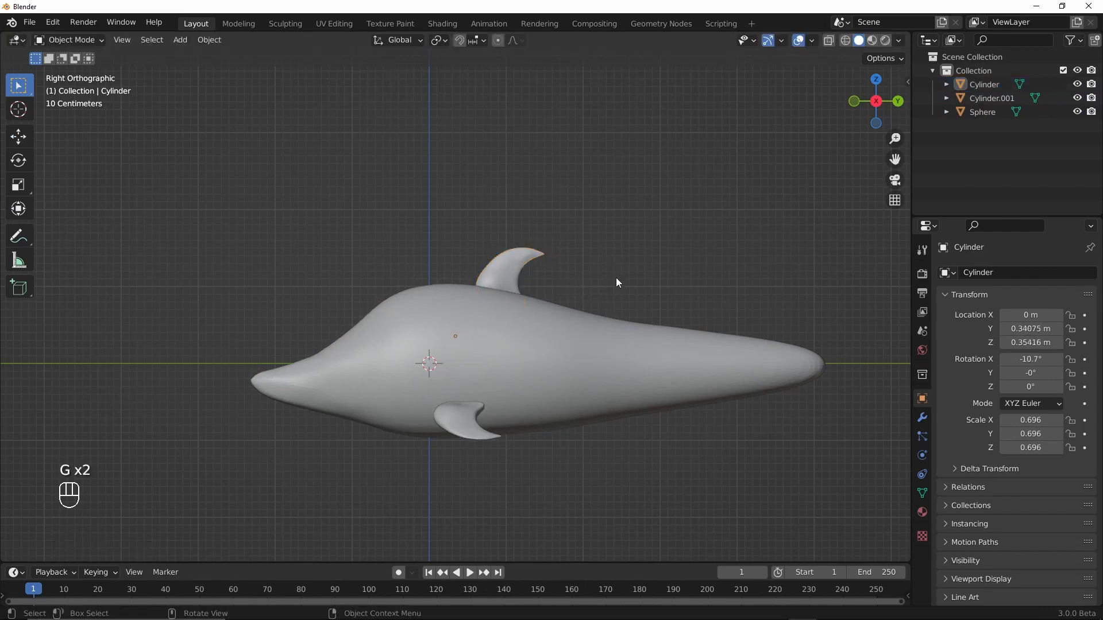
- Apply the side fin's location, rotation and scale
alt+middle_drag(532, 321, 615, 316)
click(539, 425)
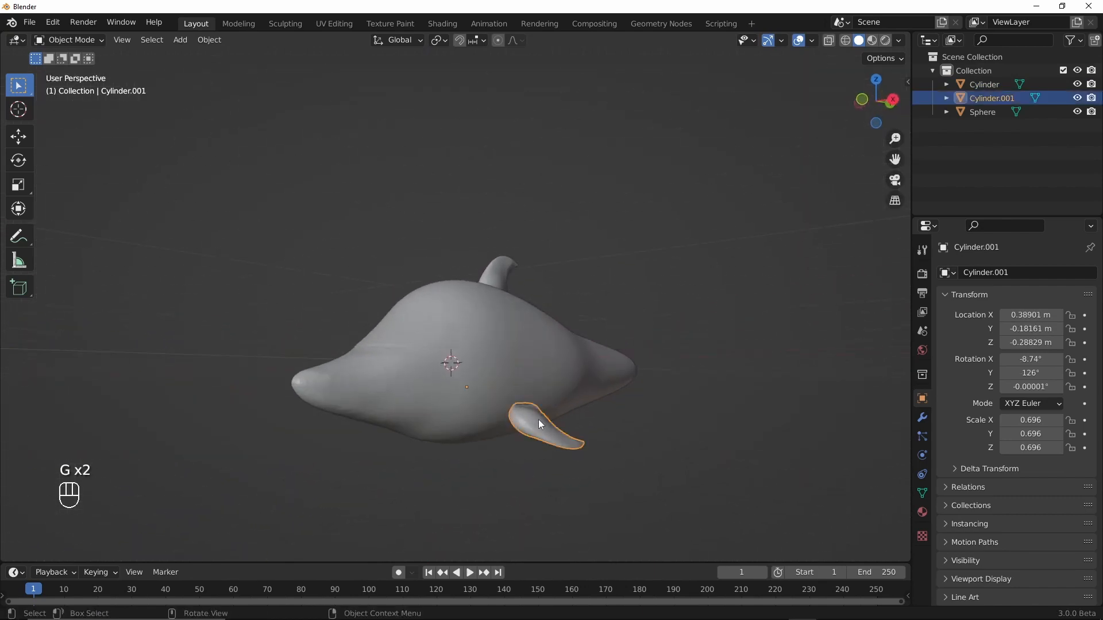
alt+middle_drag(539, 425, 517, 405)
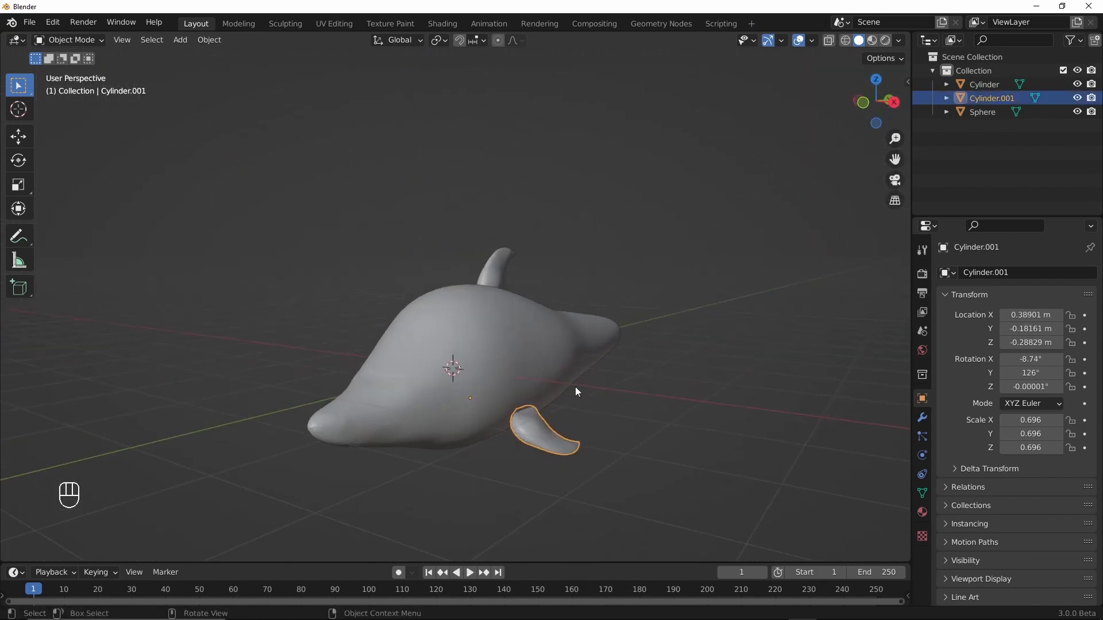
key(ctrl+a)
click(517, 396)
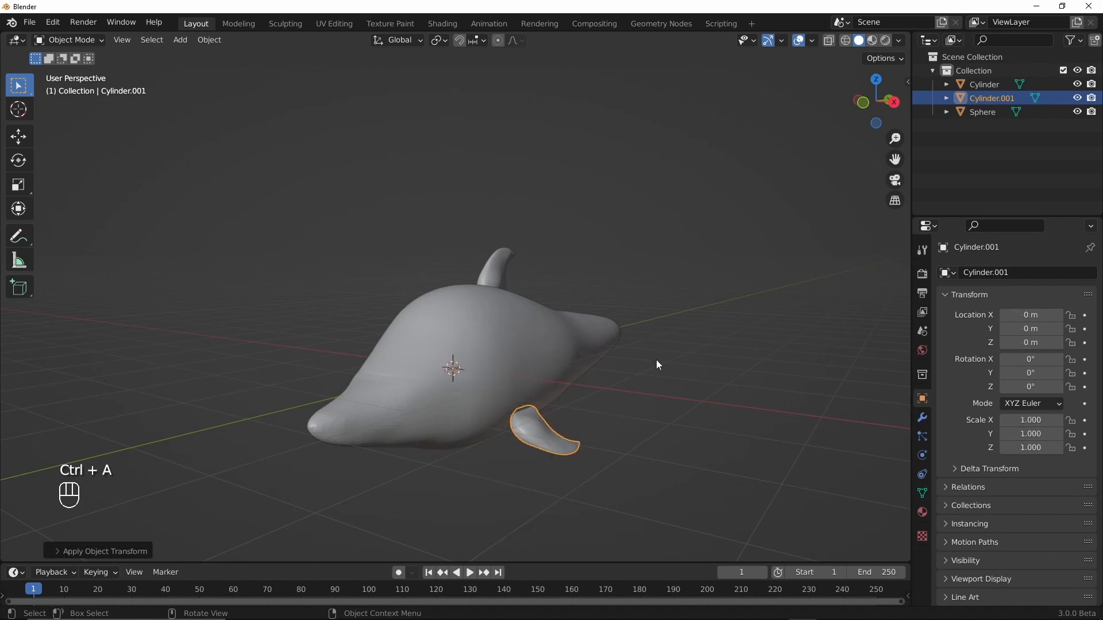
- Add a Mirror modifier on the X axis to the side fin
click(922, 418)
click(988, 277)
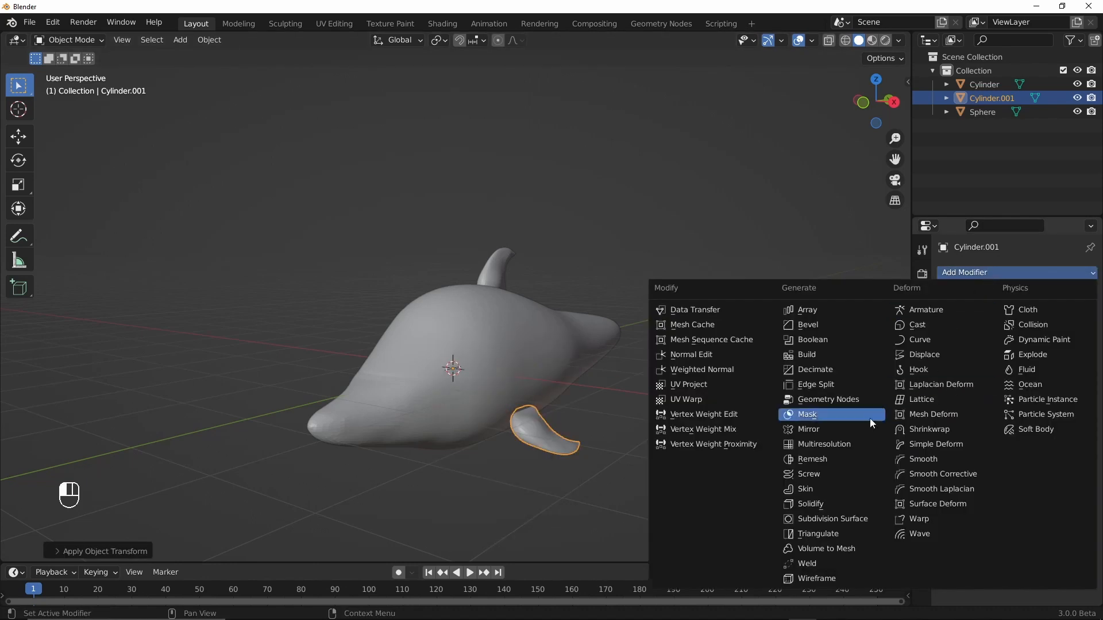
click(810, 429)
- Raise the mirrored side fins slightly against the body in the front view and apply all their transforms
alt+middle_drag(546, 456, 515, 457)
key(grave)
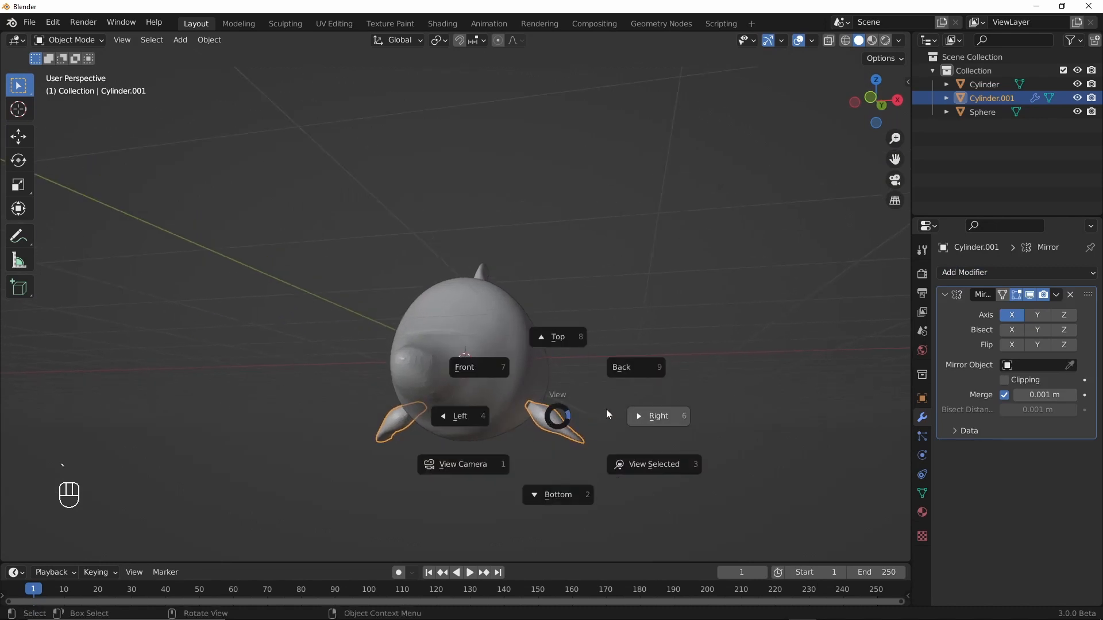
click(656, 418)
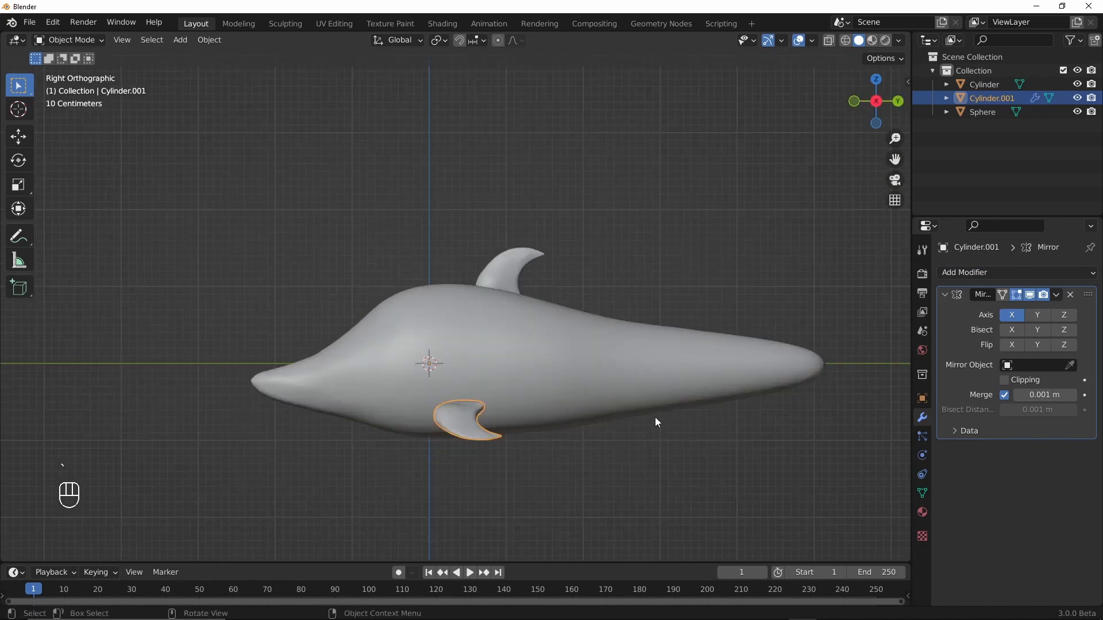
key(grave)
click(541, 363)
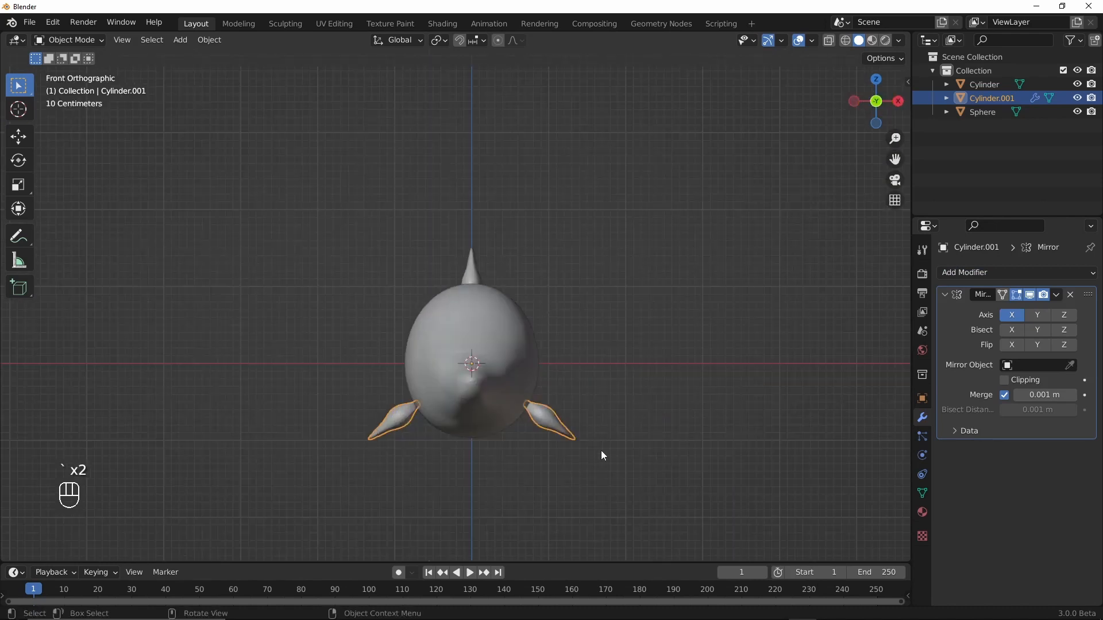
key(g)
click(581, 421)
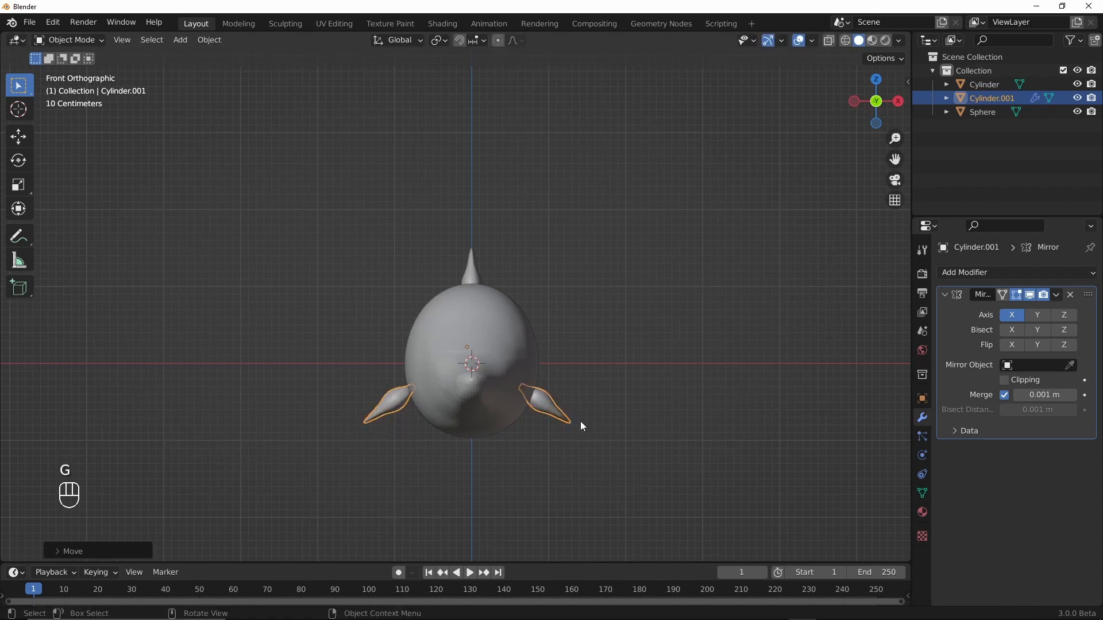
key(g)
click(597, 446)
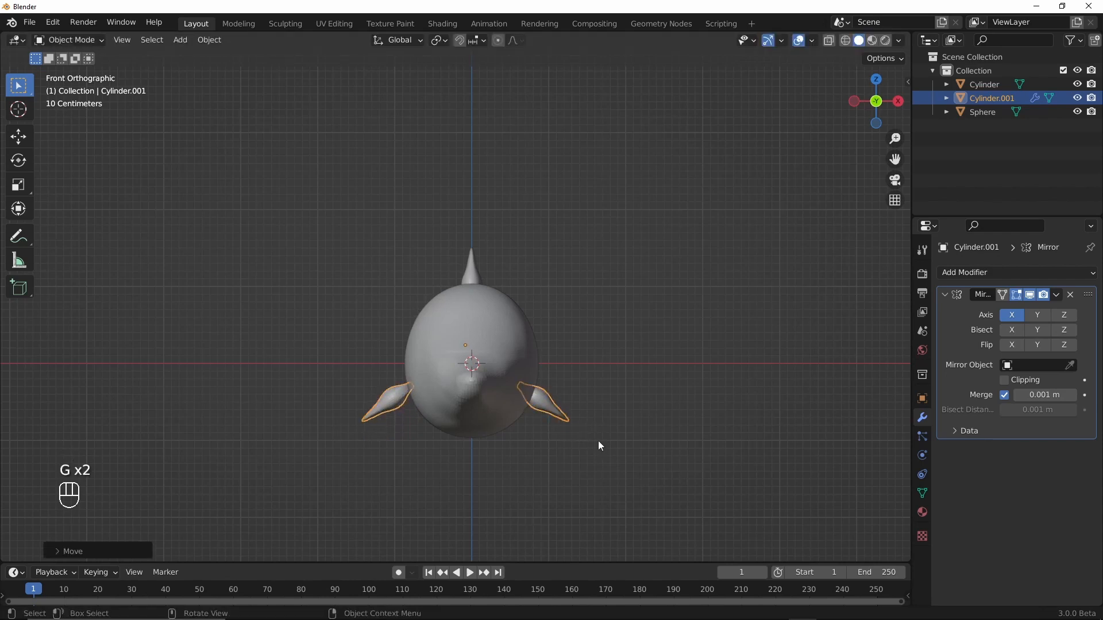
key(ctrl+a)
click(583, 426)
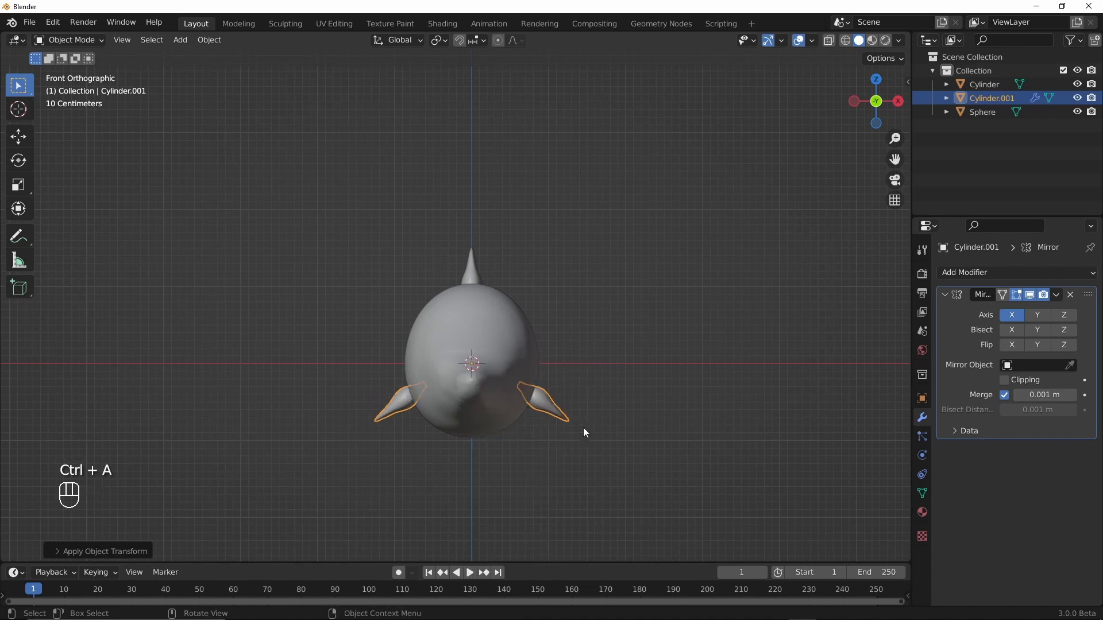
- Reshape the side fin's trailing edge and tip in Sculpt Mode with a 179 px Grab brush, and return to Object Mode
mouse_move(592, 405)
middle_down()
mouse_move(630, 451)
mouse_move(529, 451)
mouse_move(591, 426)
mouse_move(592, 400)
mouse_move(542, 445)
middle_up()
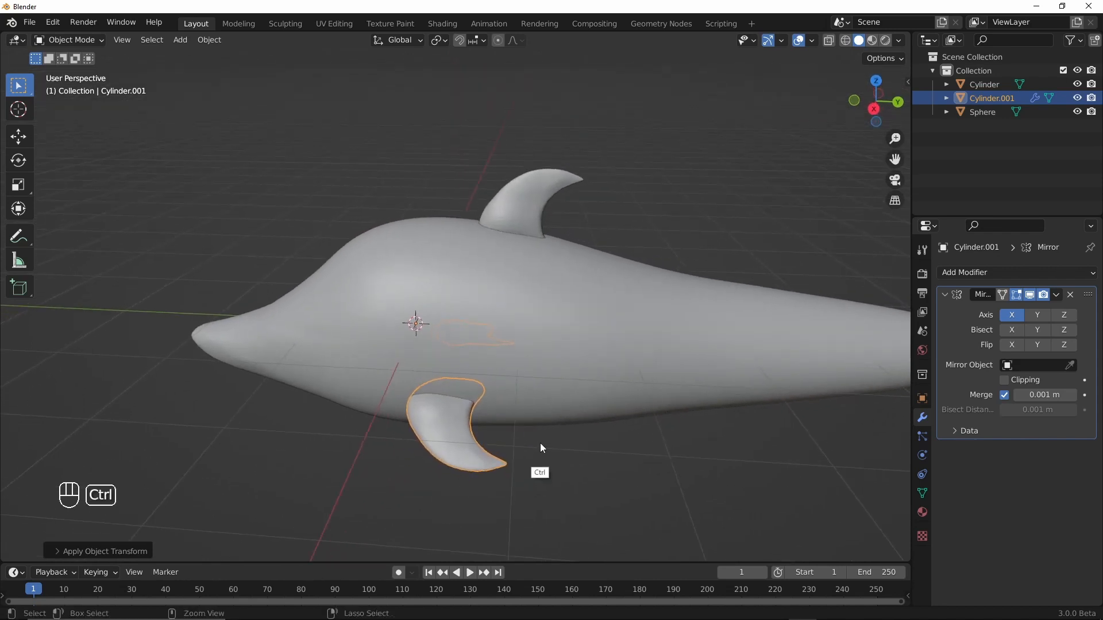
key(ctrl+Tab)
drag(468, 497, 473, 485)
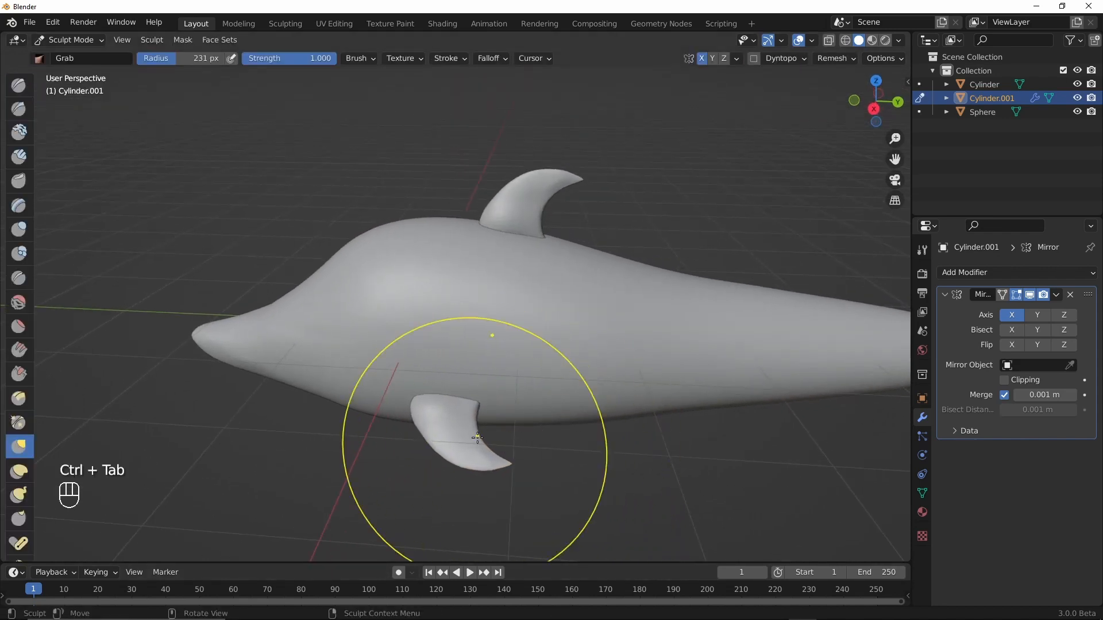
key(f)
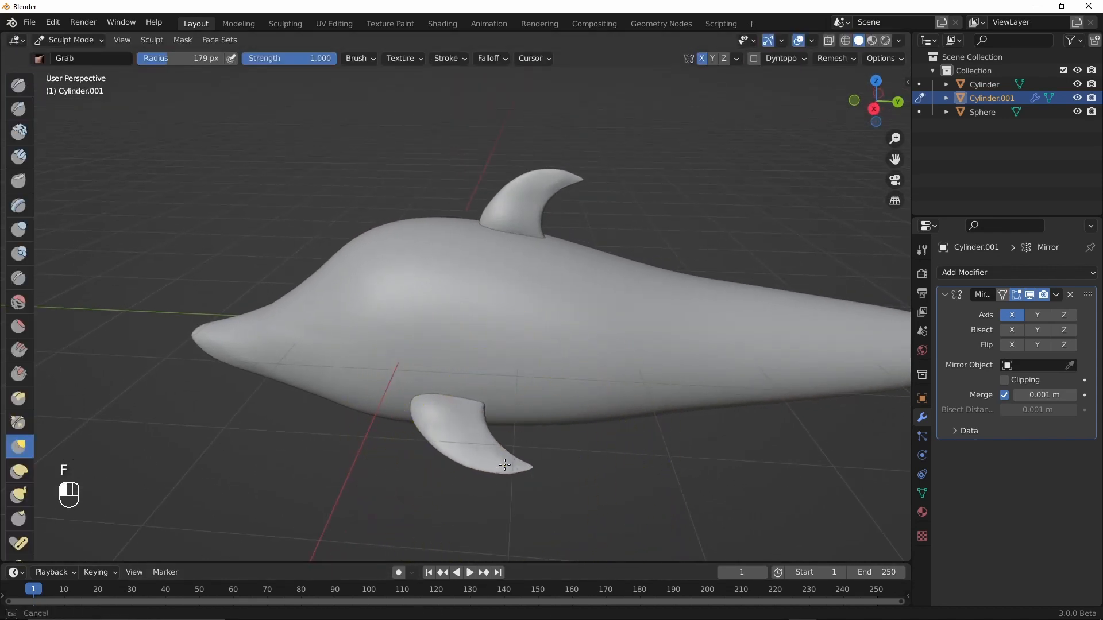
mouse_move(509, 478)
alt+mouse_down()
mouse_move(529, 492)
mouse_move(605, 453)
alt+mouse_up()
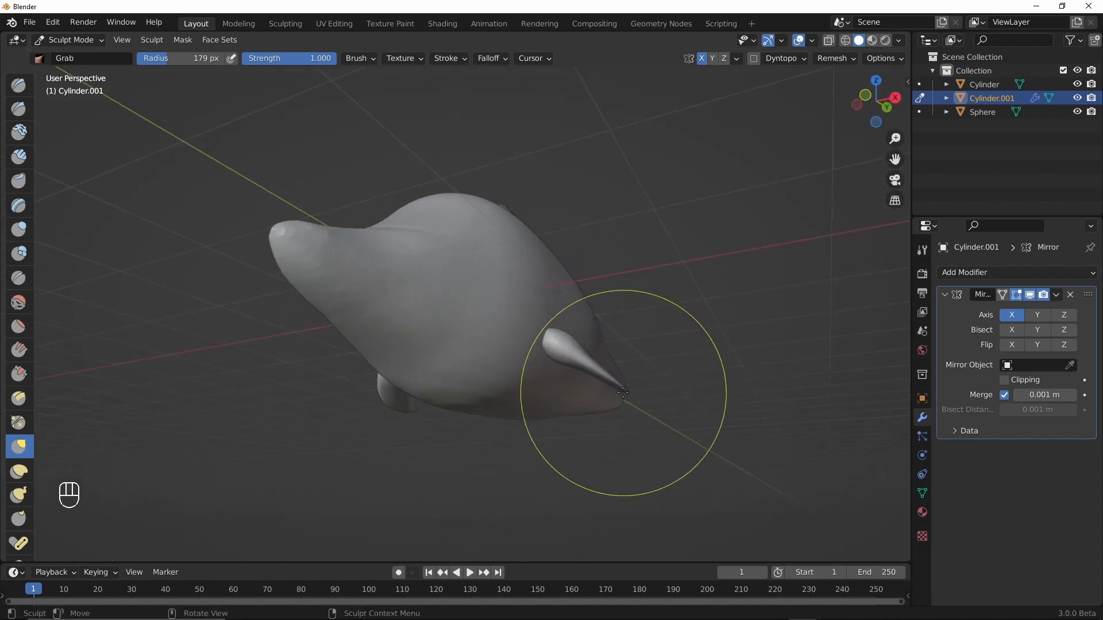
mouse_move(624, 393)
mouse_down()
mouse_move(604, 402)
mouse_move(587, 438)
mouse_move(411, 512)
mouse_move(406, 451)
mouse_up()
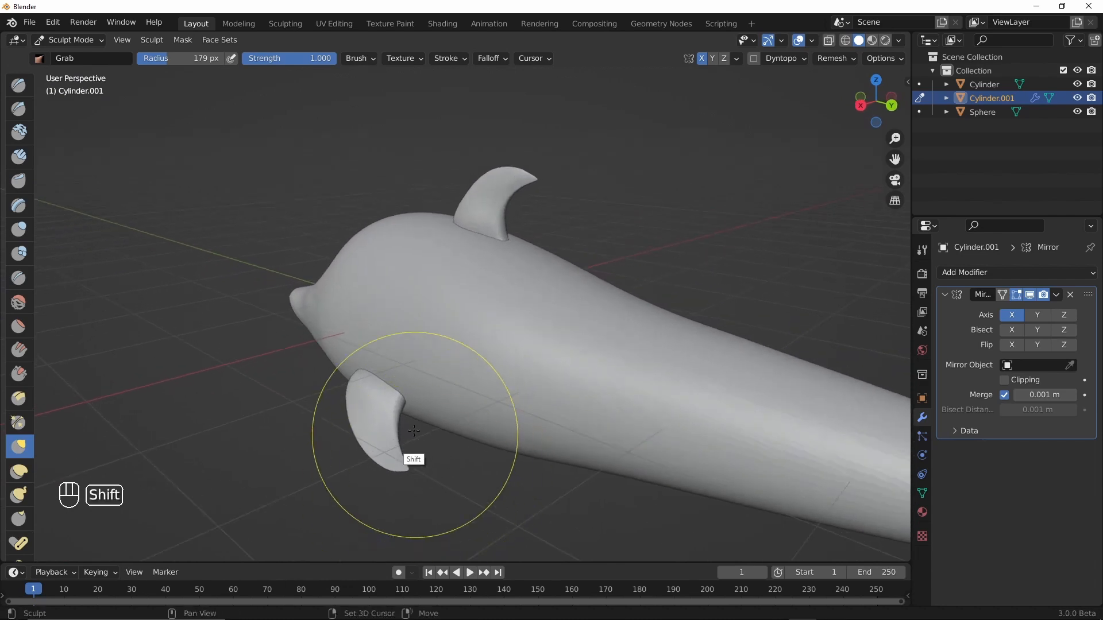
ctrl+alt+drag(538, 413, 500, 396)
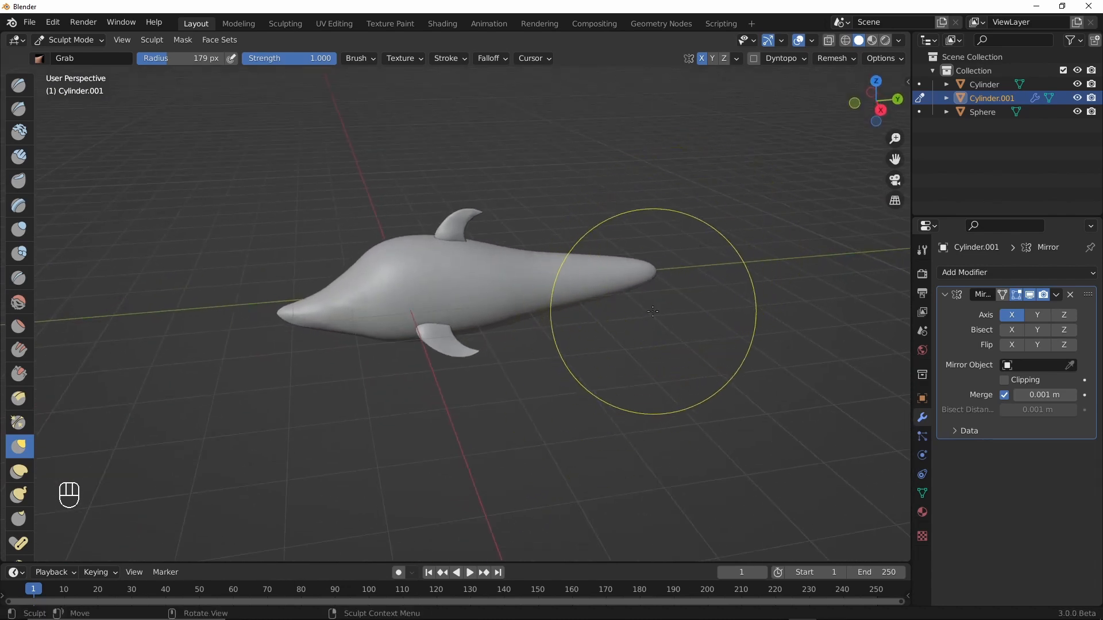
key(ctrl+Tab)
alt+drag(593, 358, 611, 339)
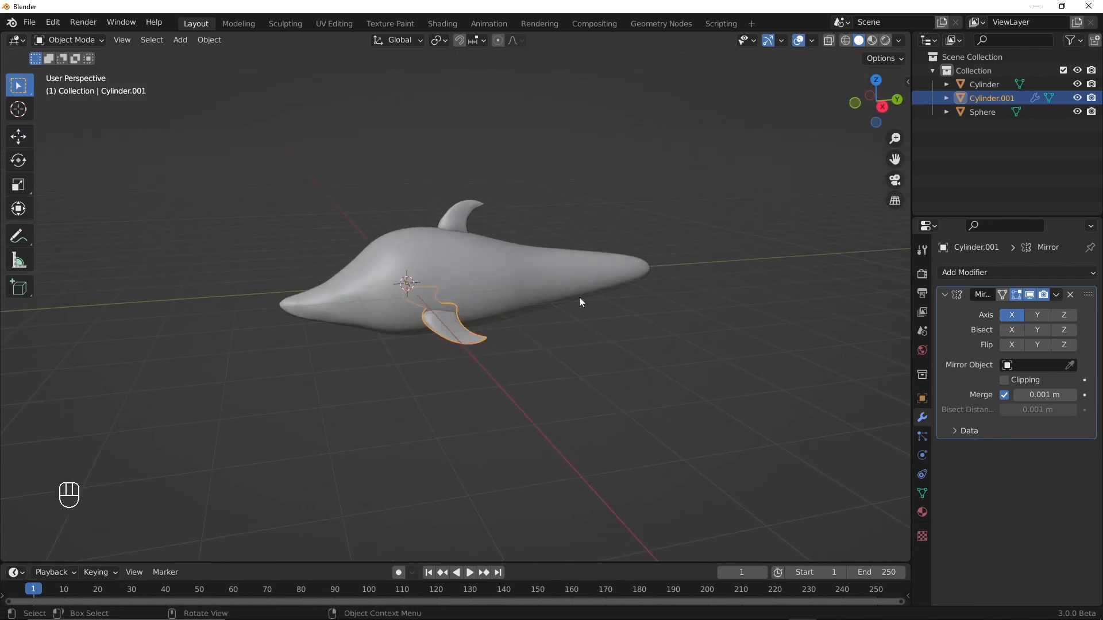
alt+drag(580, 301, 584, 356)
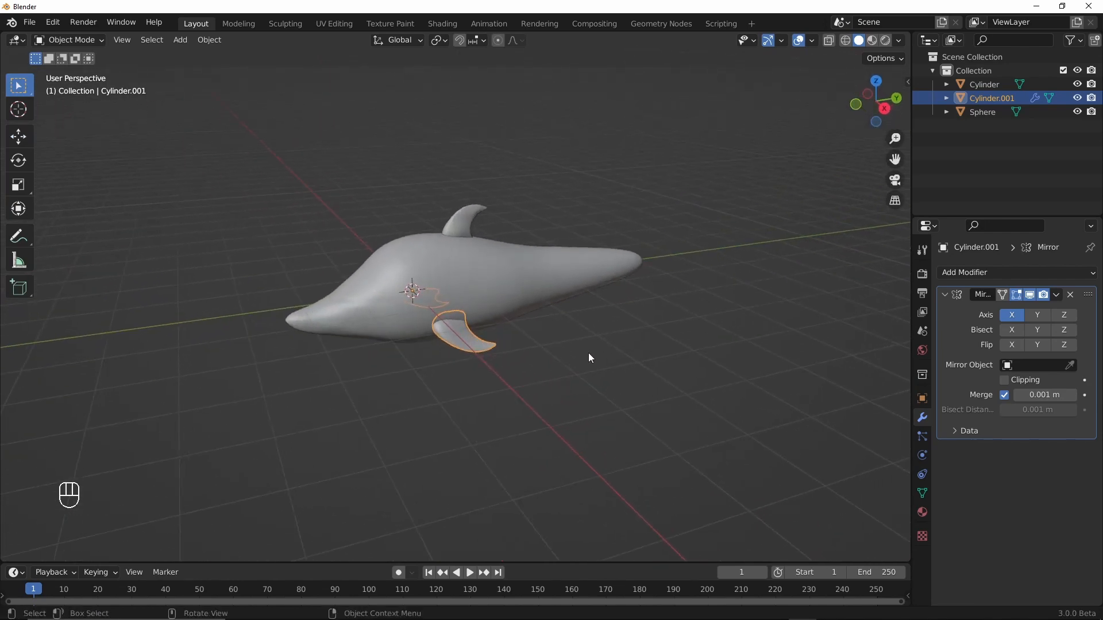
key(shift+a)
mouse_move(581, 345)
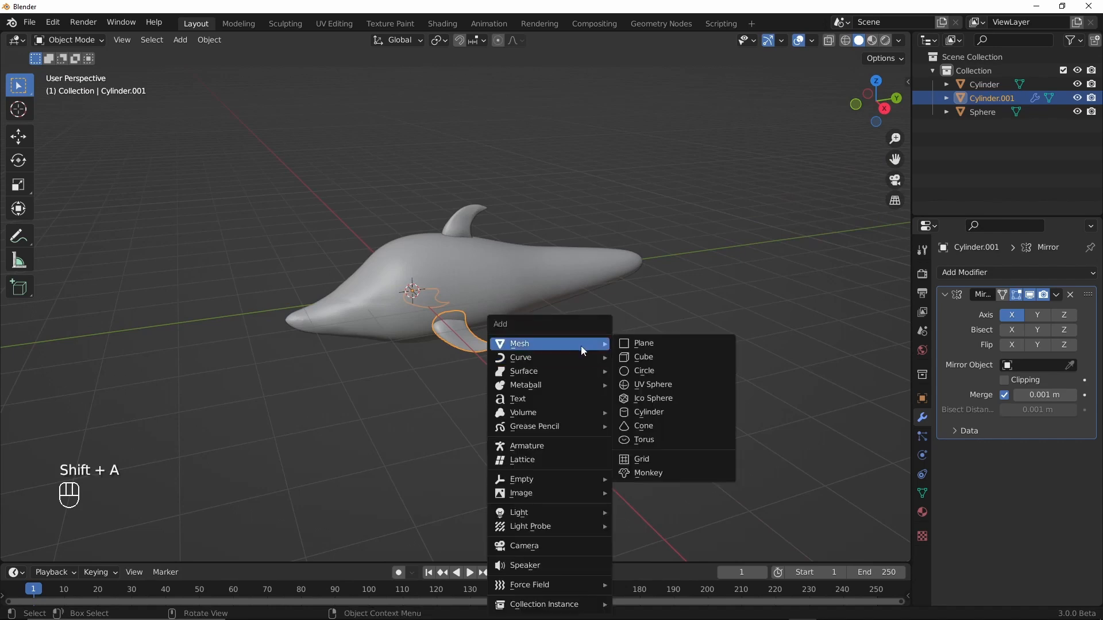
click(650, 371)
key(ctrl+z)
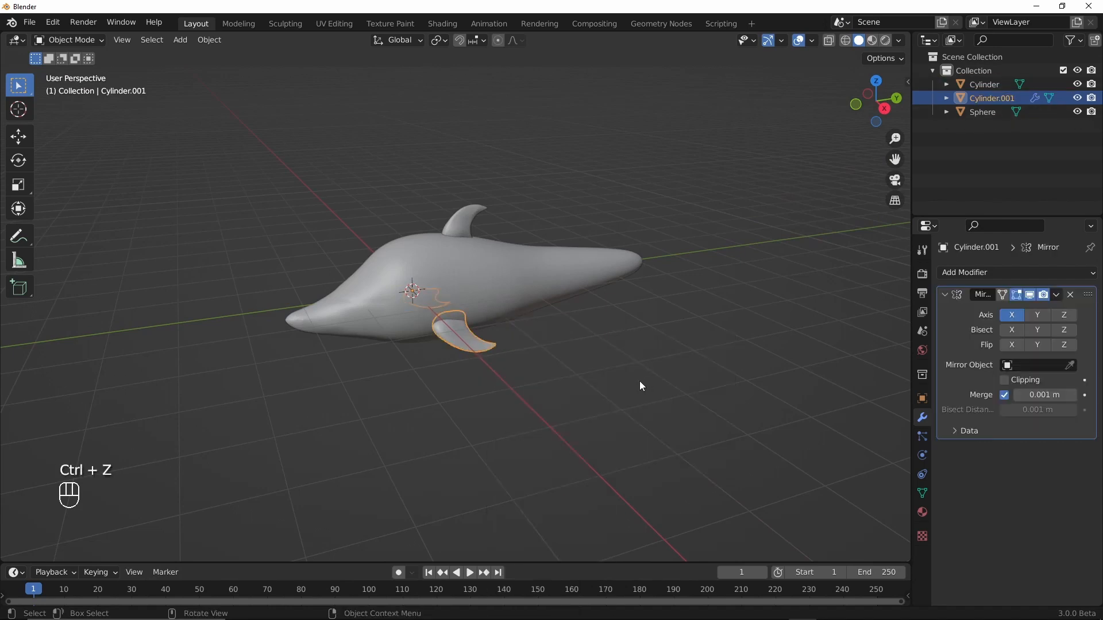
- Add a mesh cylinder at the 3D cursor and rotate it 90° about the global Y axis
key(shift+a)
mouse_move(601, 351)
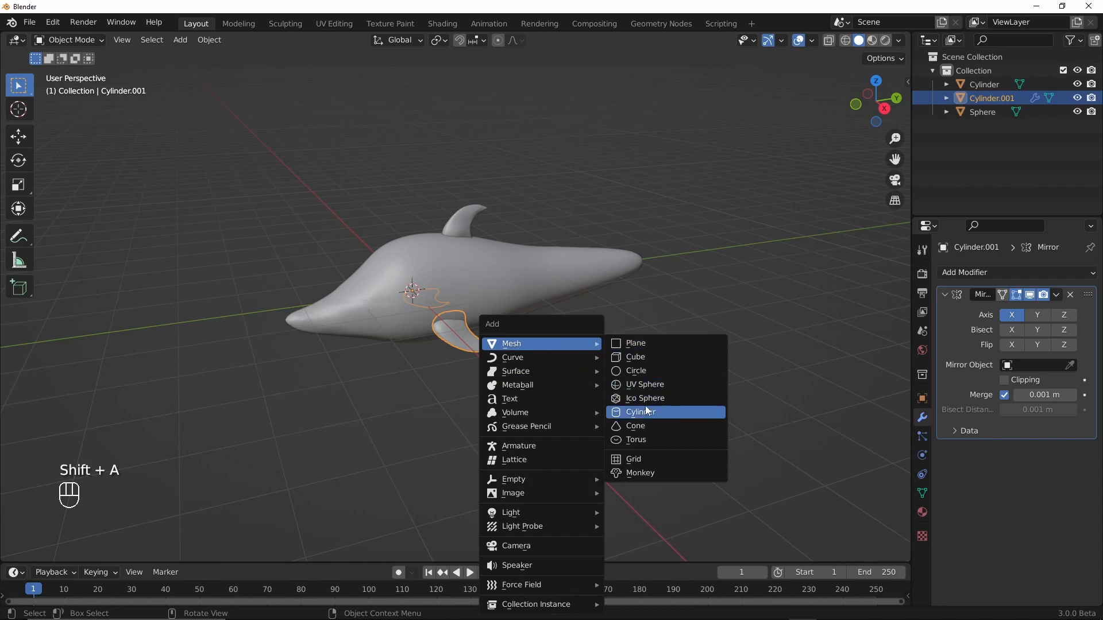
click(657, 413)
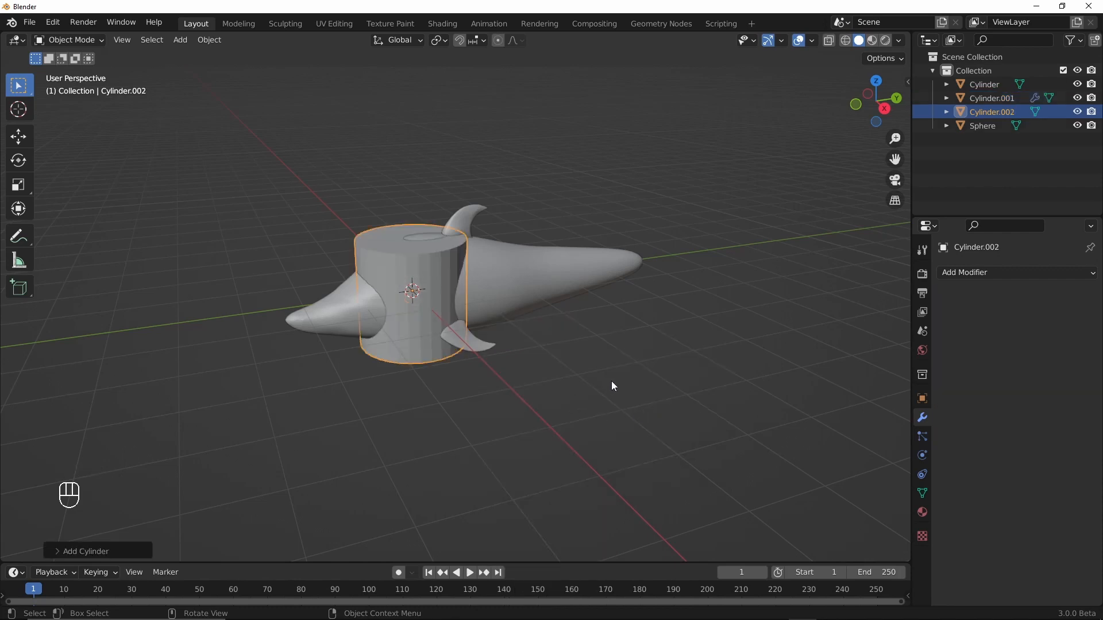
key(r)
key(x)
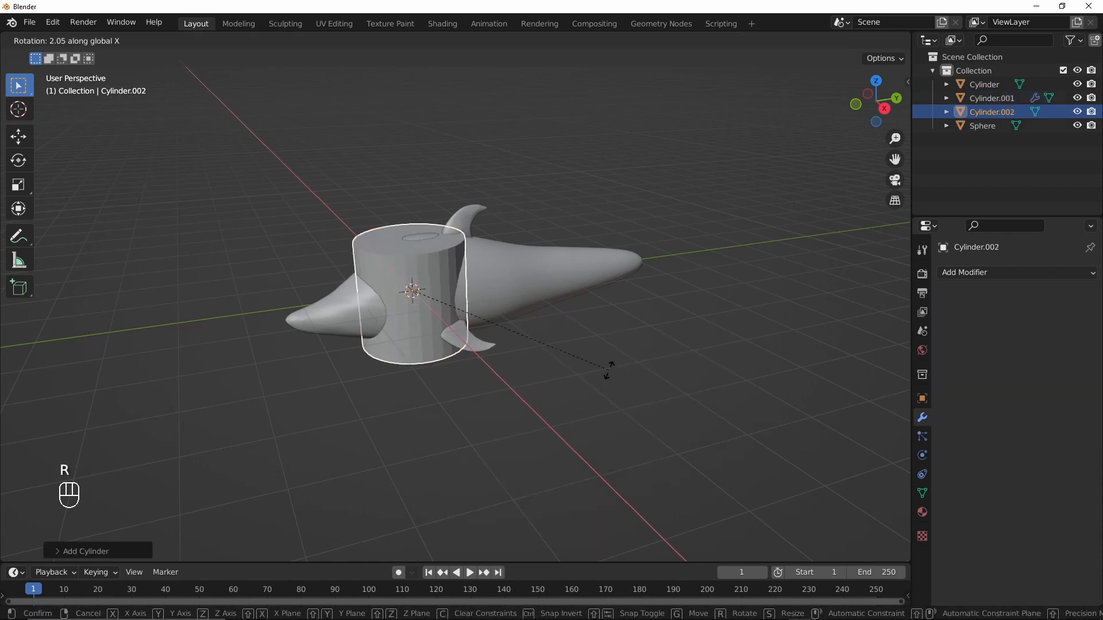
text(y)
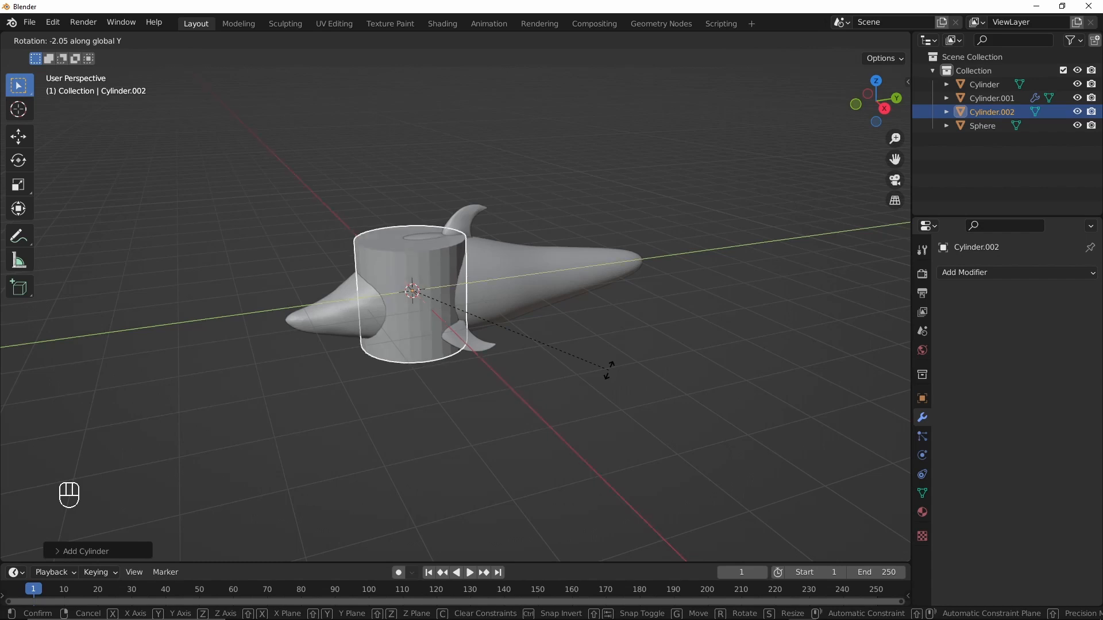
text(90)
key(Return)
- Flatten the cylinder to about 0.13 along global X and move it about 5.5 m along Y to the body's tail end
key(s)
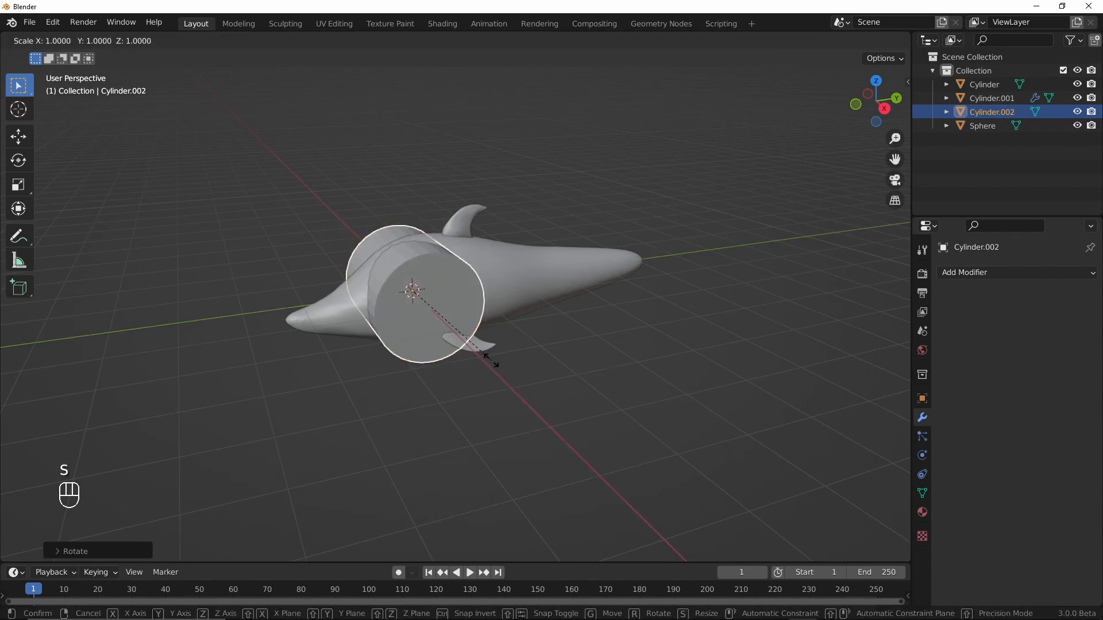
key(x)
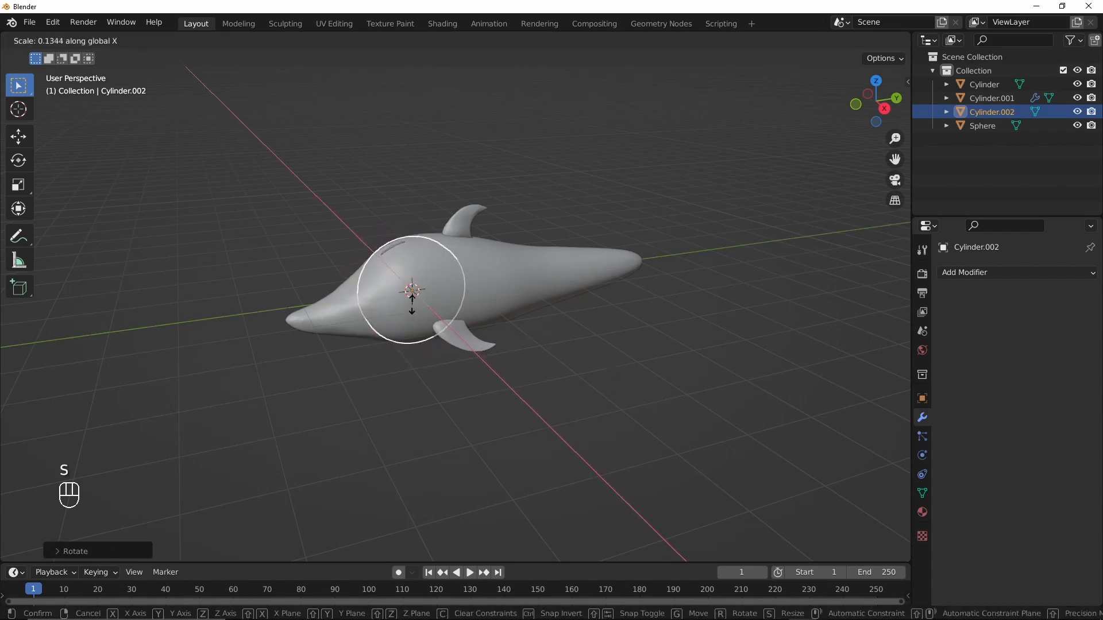
click(411, 304)
key(grave)
click(584, 371)
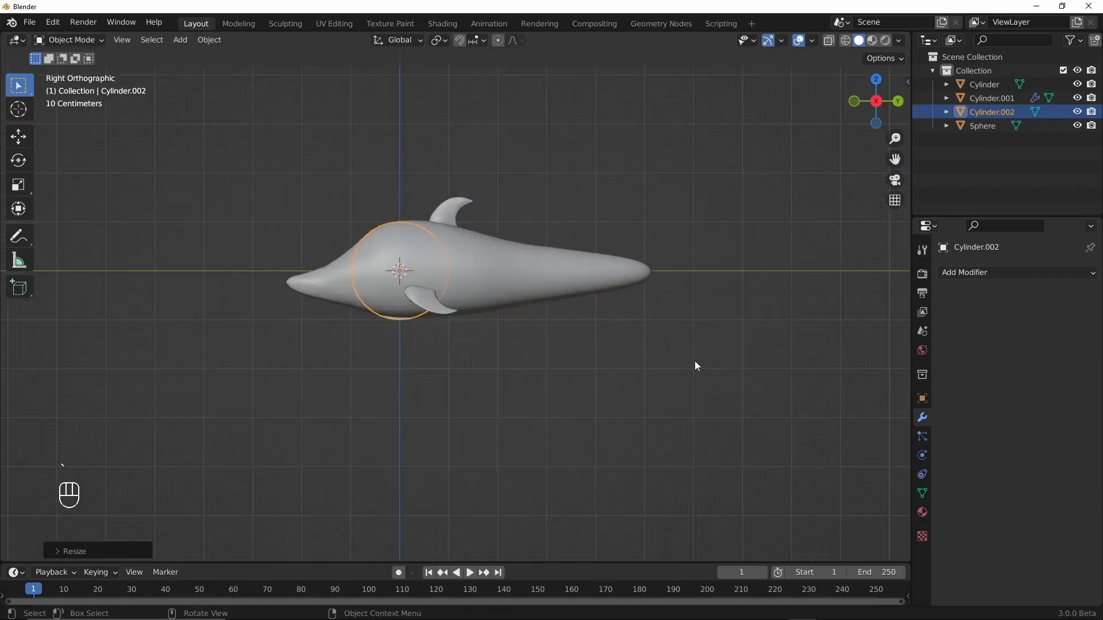
key(g)
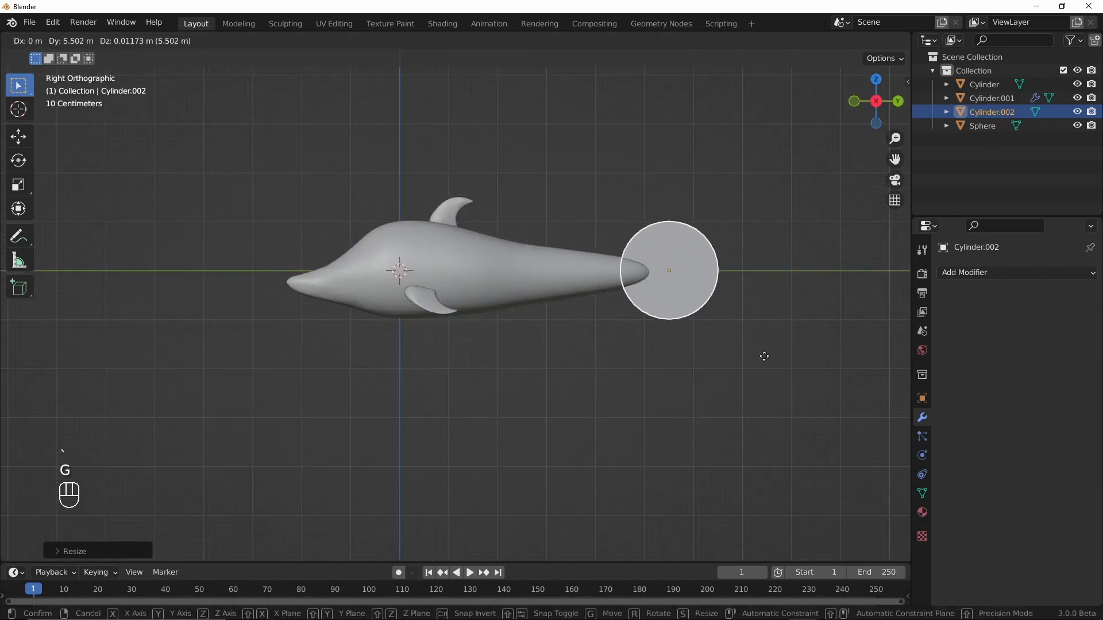
click(766, 355)
- Enter Sculpt Mode on the tail disc, enable X and Z mirror symmetry, and undo the trial Grab stroke
key(ctrl+Tab)
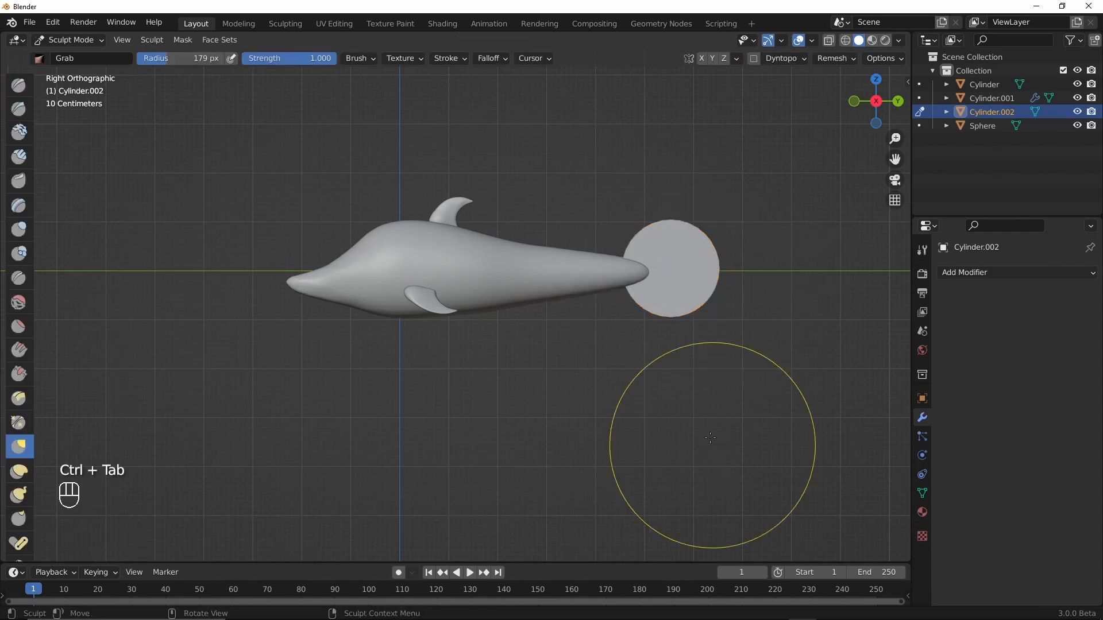
alt+drag(697, 248, 704, 93)
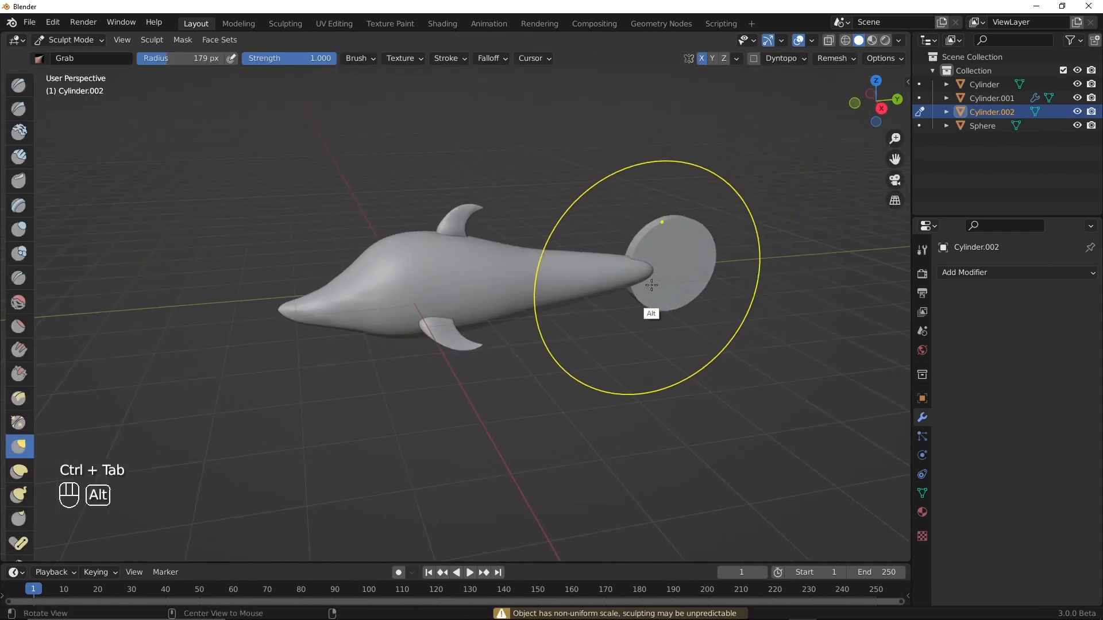
mouse_move(677, 294)
alt+mouse_down()
mouse_move(687, 343)
mouse_move(665, 307)
mouse_move(583, 290)
mouse_move(649, 350)
mouse_move(636, 302)
alt+mouse_up()
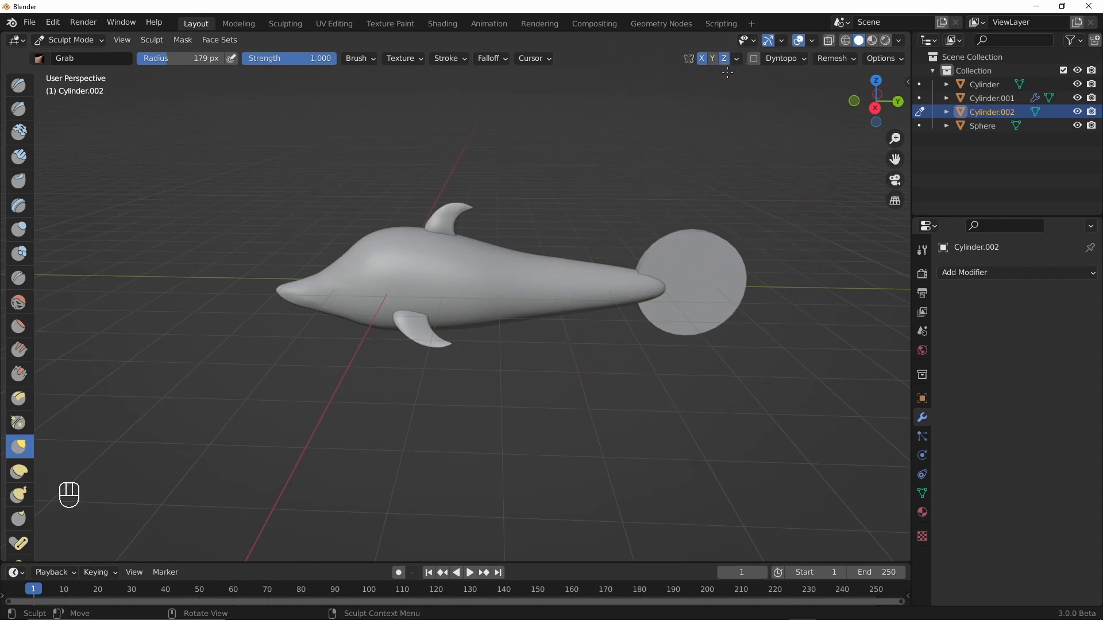
alt+drag(652, 344, 697, 226)
key(ctrl+z)
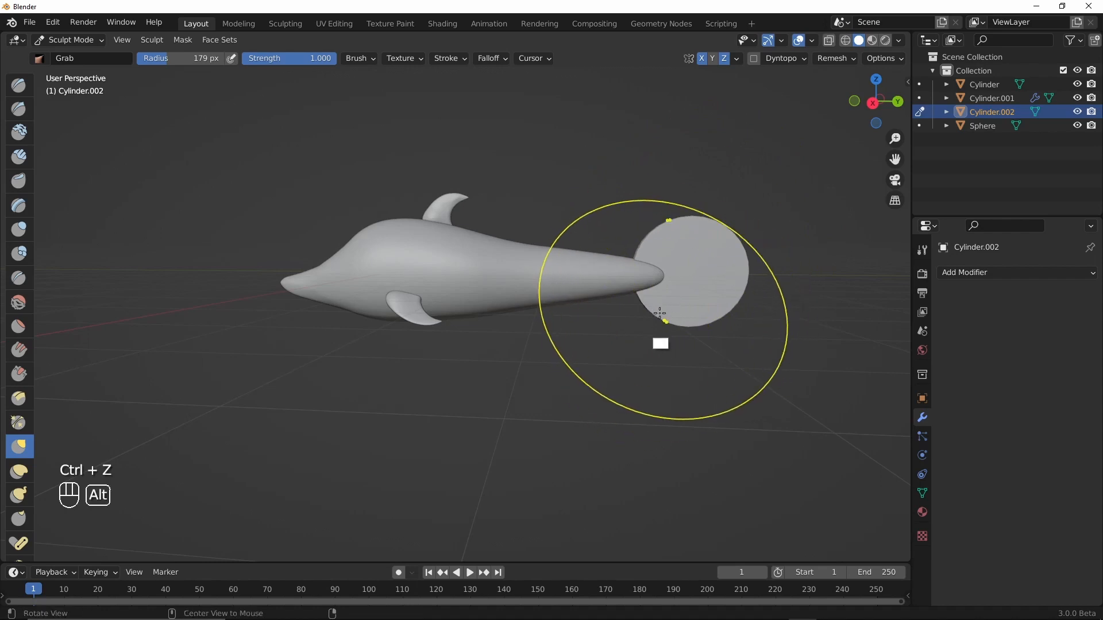
mouse_move(659, 313)
alt+mouse_down()
mouse_move(660, 330)
mouse_move(680, 341)
mouse_move(709, 281)
mouse_move(639, 271)
alt+mouse_up()
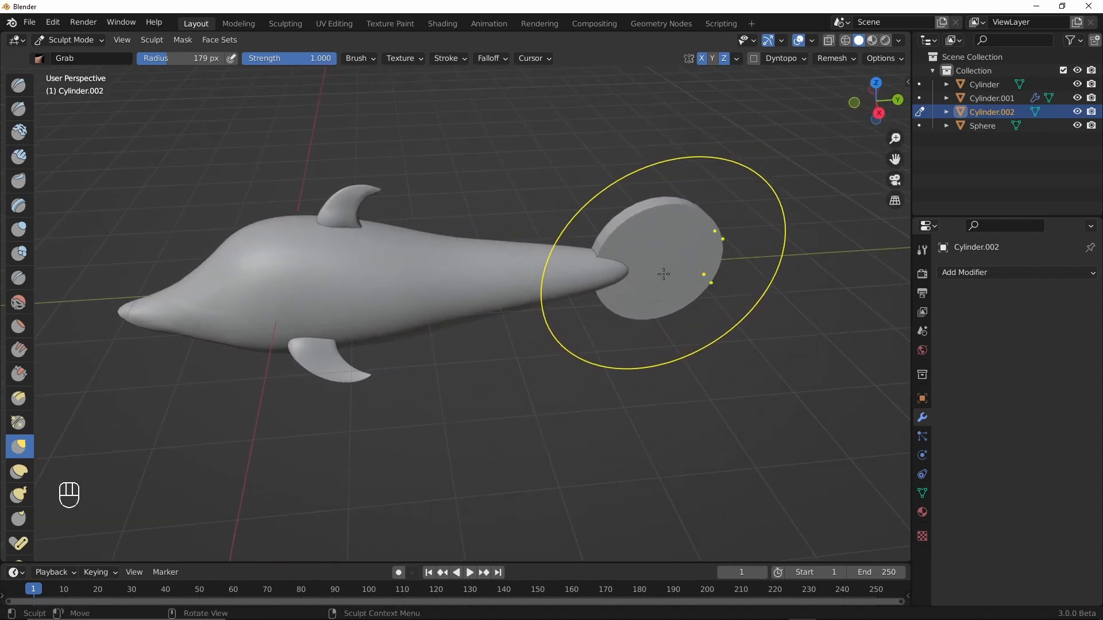
- Apply all transforms to the tail disc in Object Mode and return to Sculpt Mode
key(ctrl+Tab)
key(ctrl+a)
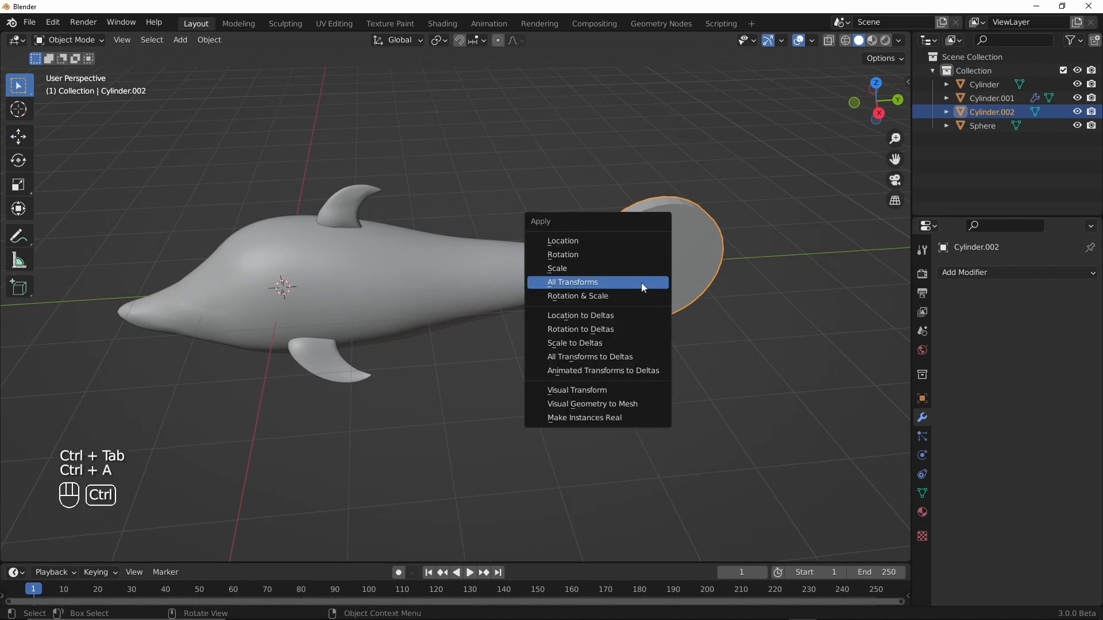
click(642, 284)
key(ctrl+Tab)
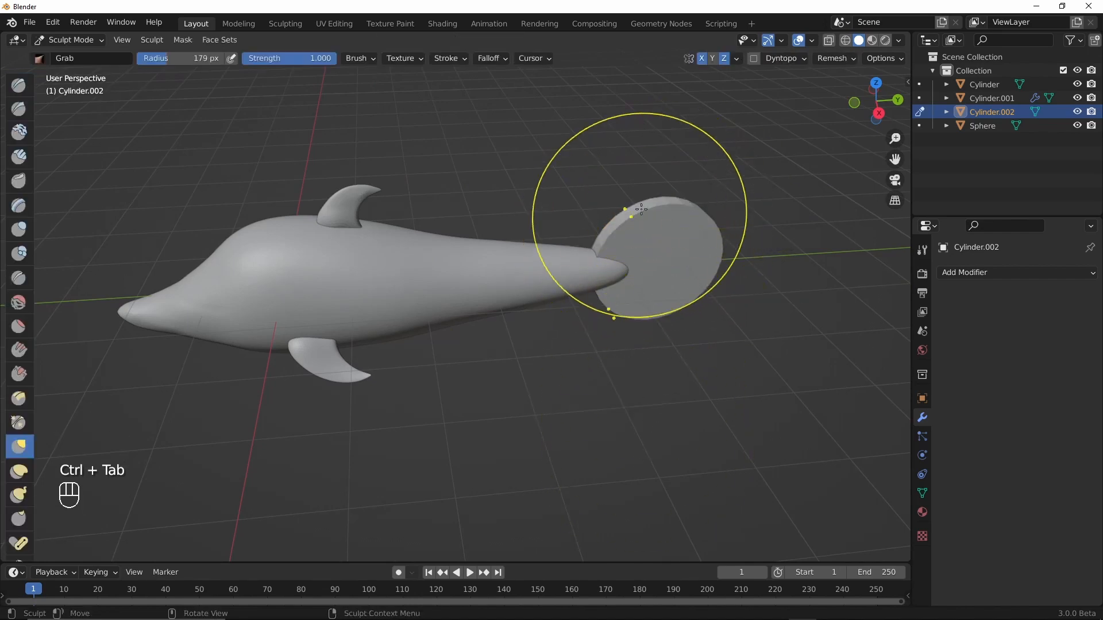
mouse_move(631, 214)
shift+mouse_down()
mouse_move(598, 246)
mouse_move(635, 227)
mouse_move(591, 250)
mouse_move(716, 229)
mouse_move(685, 256)
shift+mouse_up()
key(ctrl+z)
key(ctrl+z)
- Adjust the tail disc's voxel size and voxel remesh it
key(shift+r)
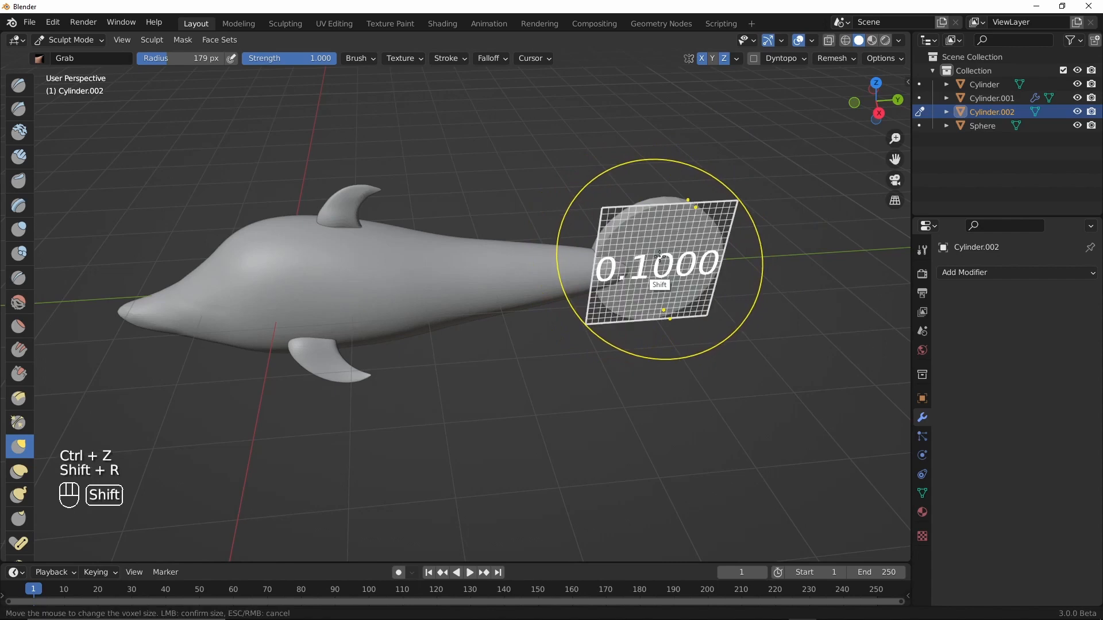
click(716, 346)
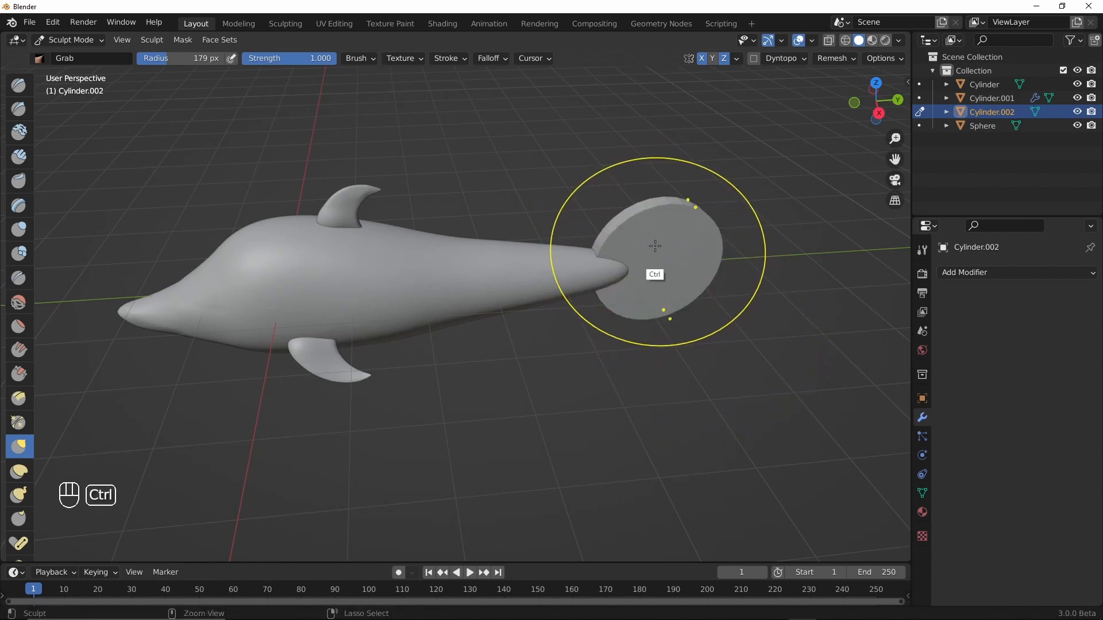
key(ctrl+r)
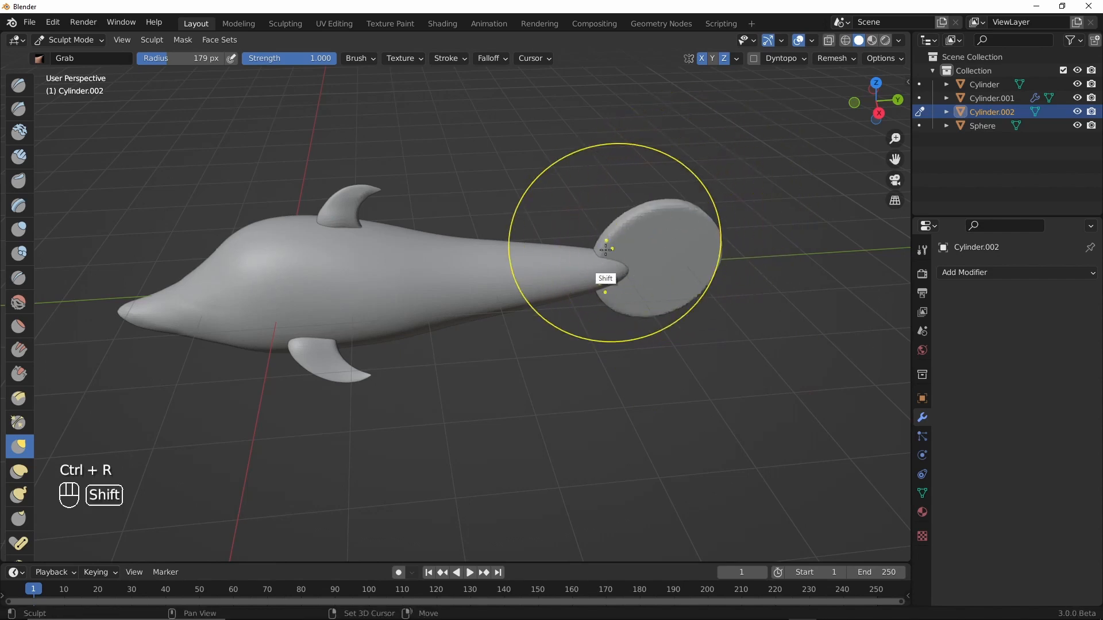
mouse_move(676, 291)
middle_down()
mouse_move(626, 290)
mouse_move(666, 259)
mouse_move(591, 362)
middle_up()
- Set the Grab brush to a 119 px radius with Sharper falloff for sculpting in the right view
key(grave)
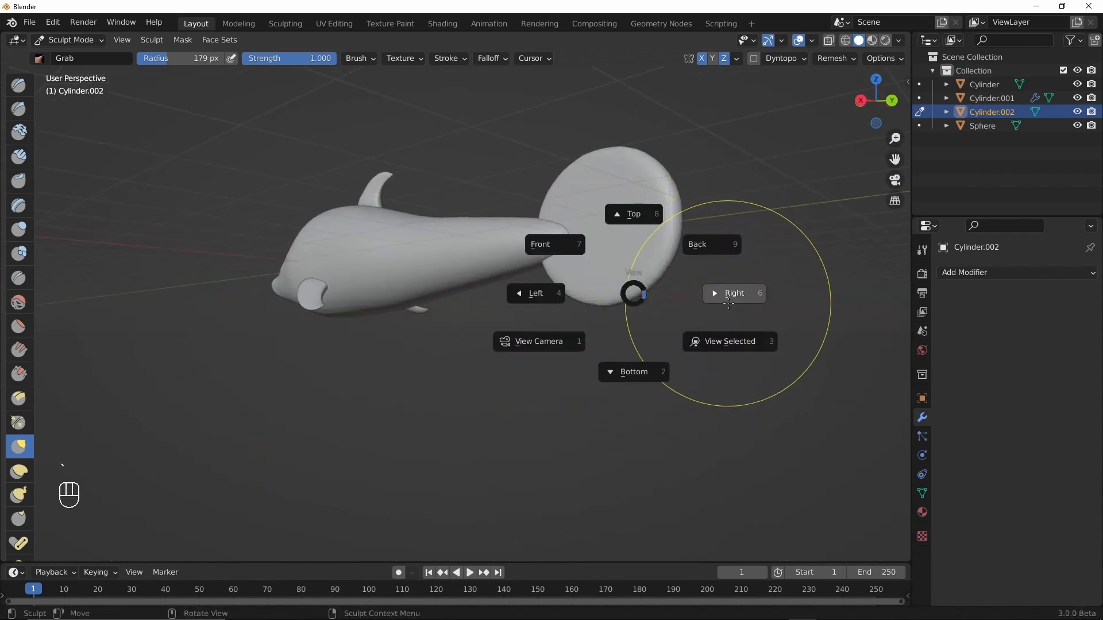
click(728, 304)
key(f)
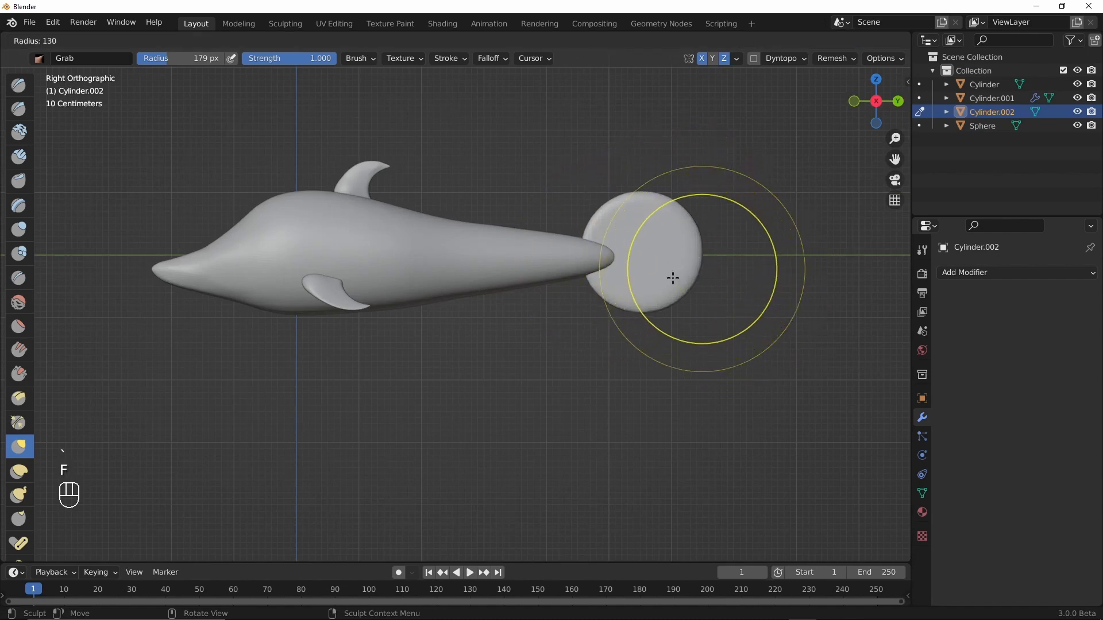
click(676, 257)
click(492, 58)
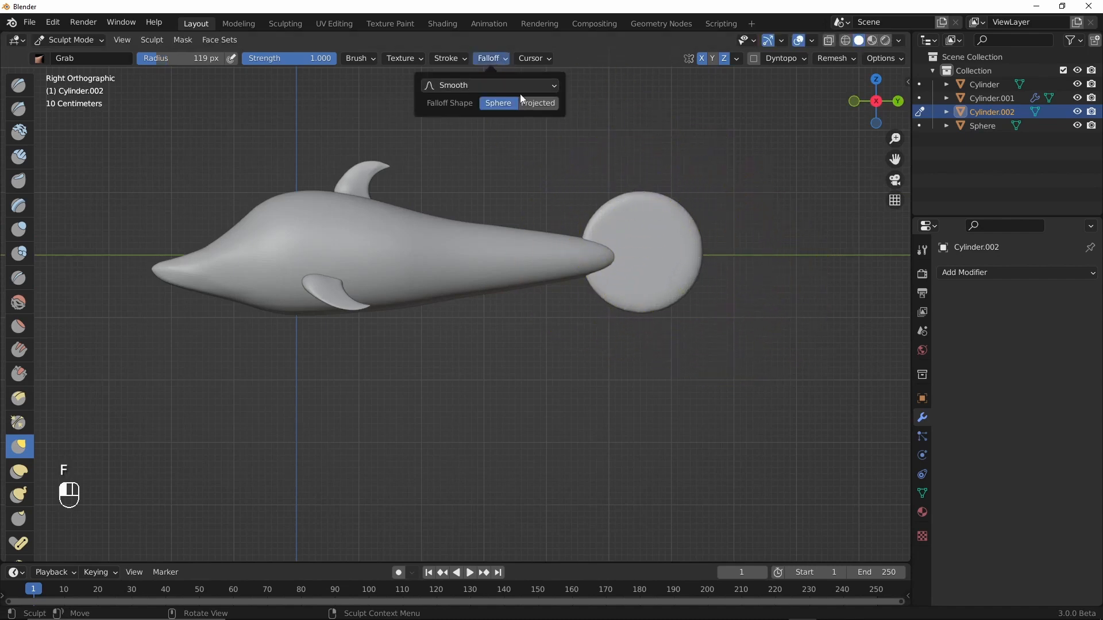
click(492, 58)
click(499, 85)
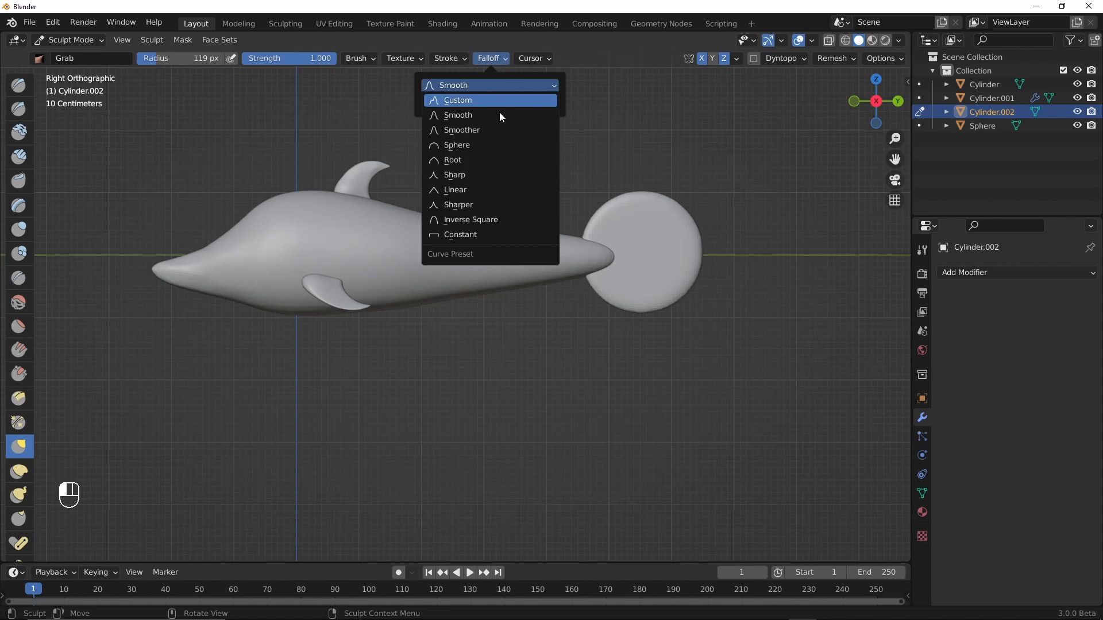
click(470, 205)
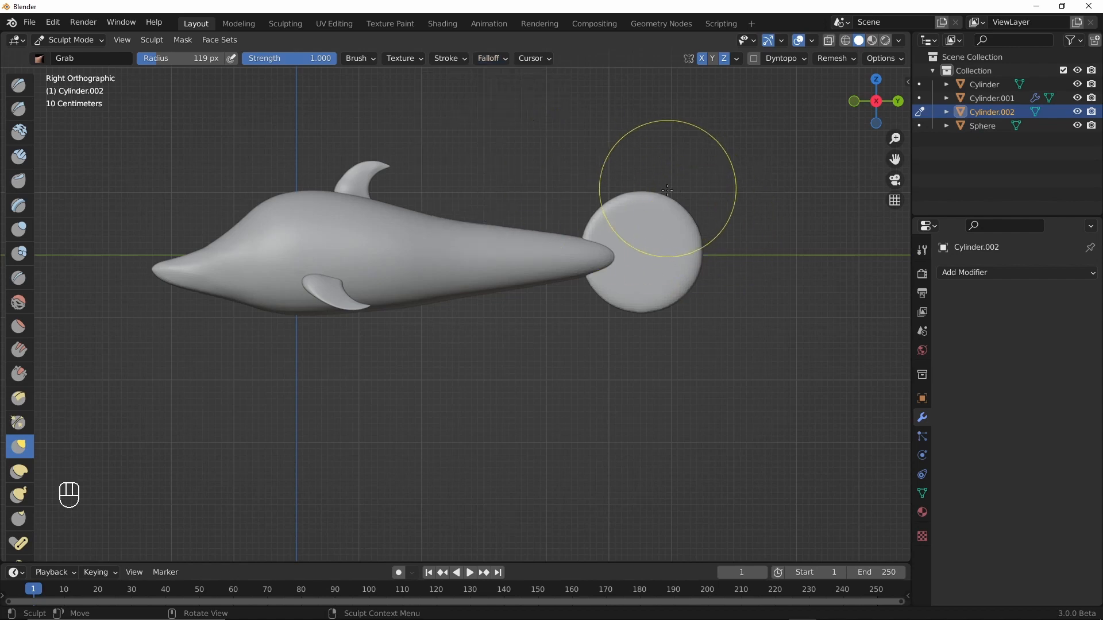
mouse_move(666, 189)
mouse_down()
mouse_move(645, 195)
mouse_move(677, 216)
mouse_up()
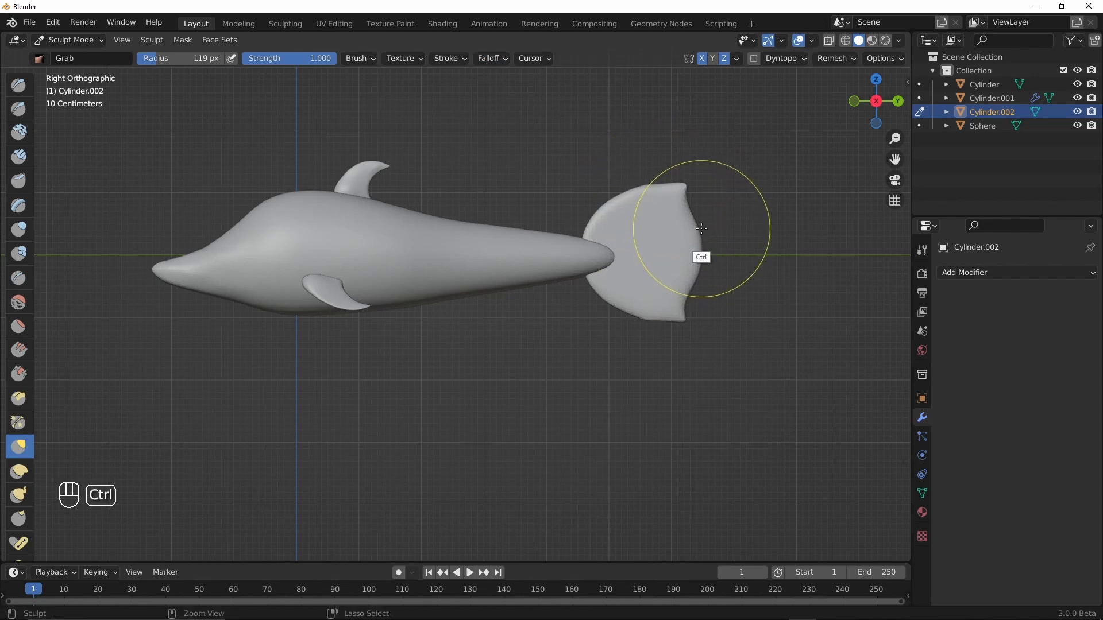
key(ctrl+z)
key(ctrl+z)
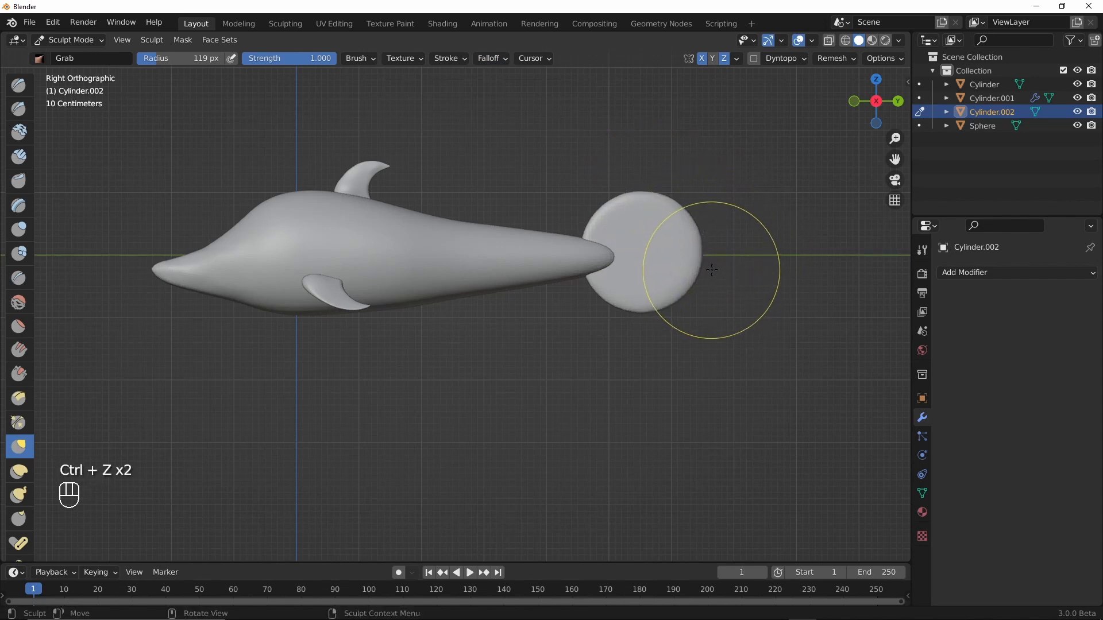
- Shrink and reposition the tail disc over the body's tail tip in the right view and apply all its transforms
key(ctrl+Tab)
key(s)
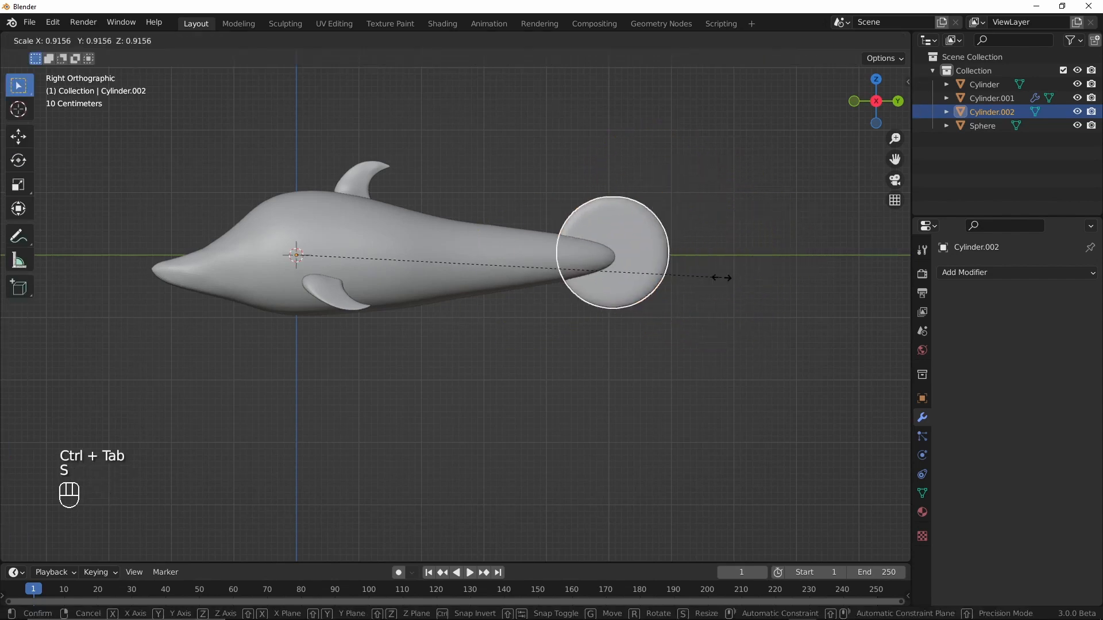
click(615, 283)
key(g)
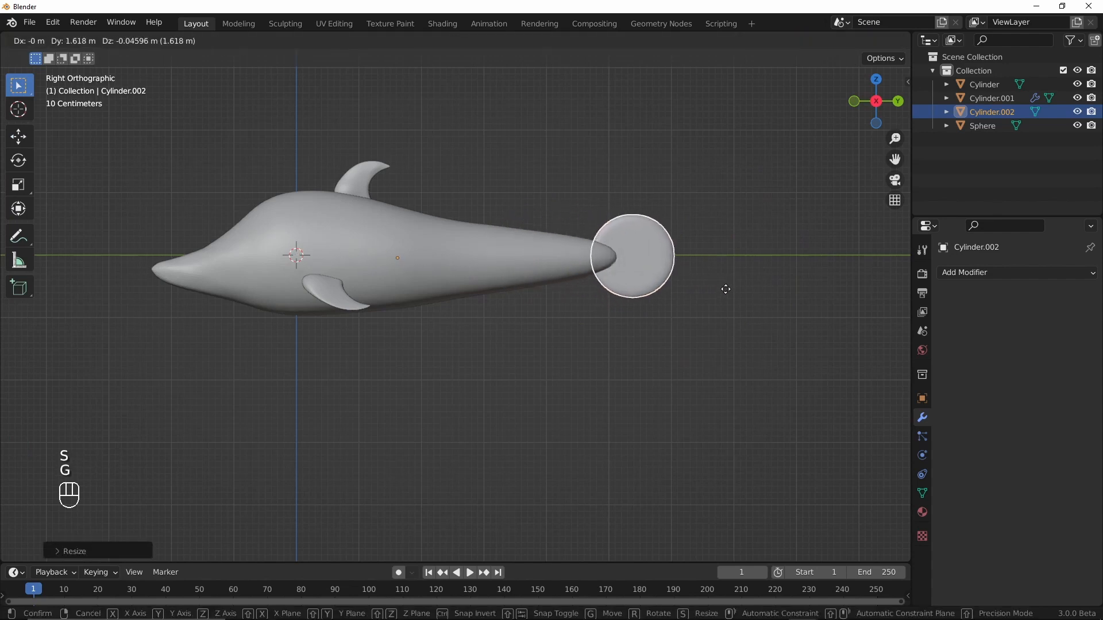
click(723, 286)
key(ctrl+a)
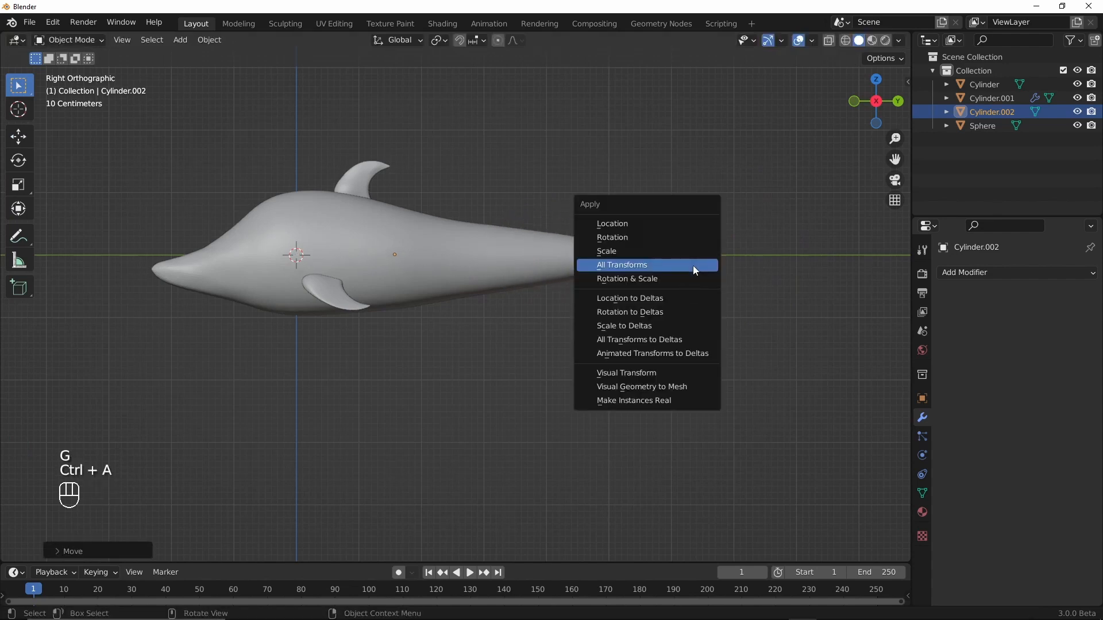
click(692, 265)
- Grab the disc's rear corners outward into two pointed flukes in Sculpt Mode and push a notch into the middle of the rear edge
key(ctrl+Tab)
click(665, 262)
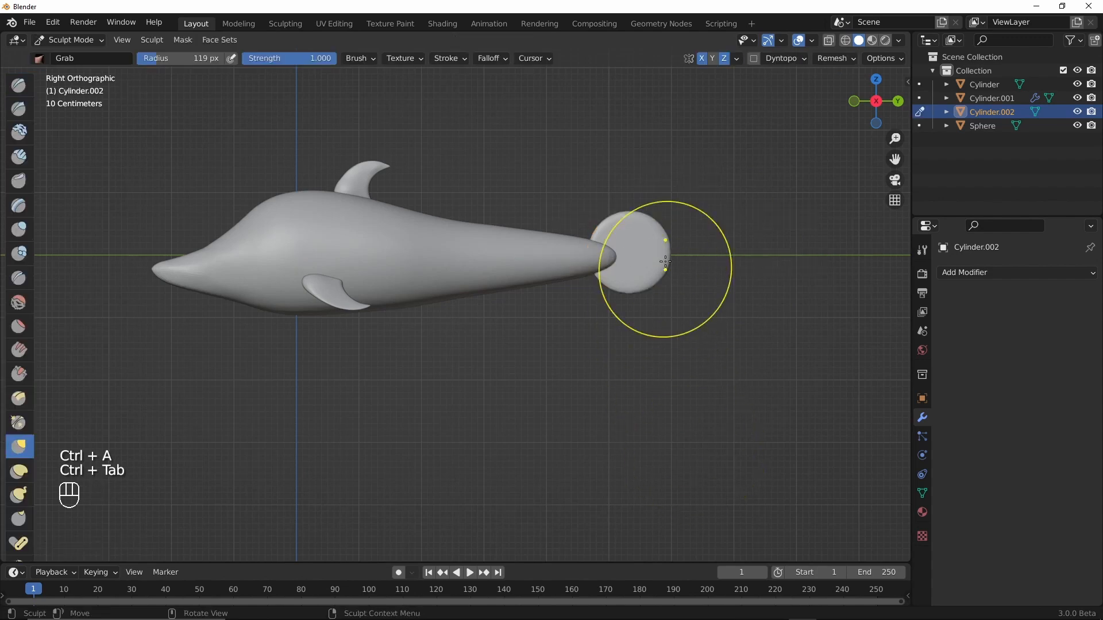
drag(643, 220, 648, 214)
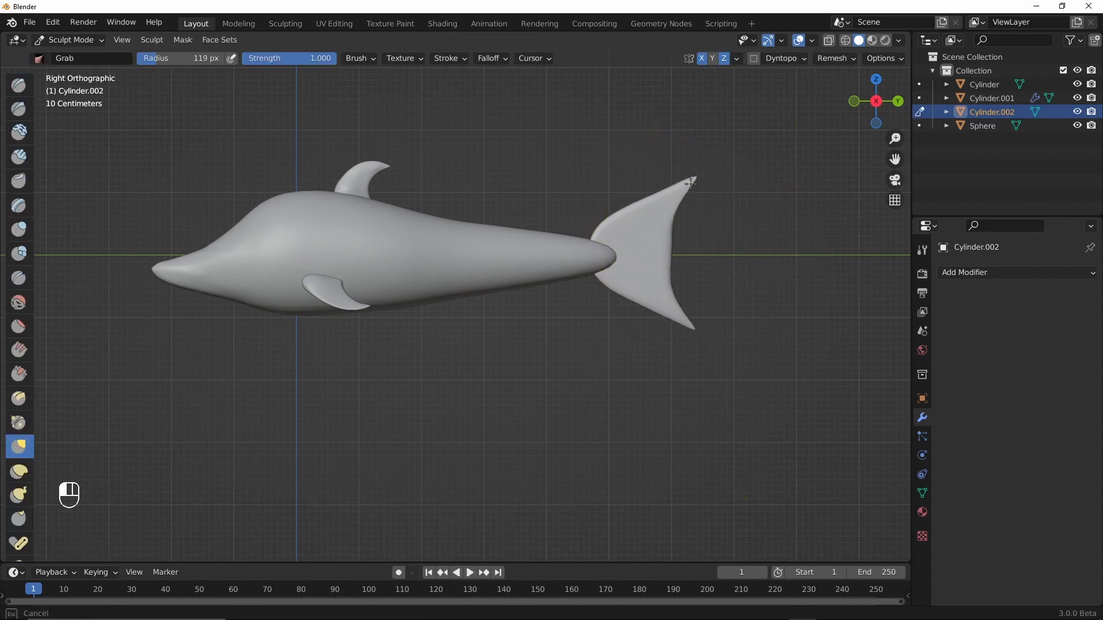
drag(666, 262, 673, 254)
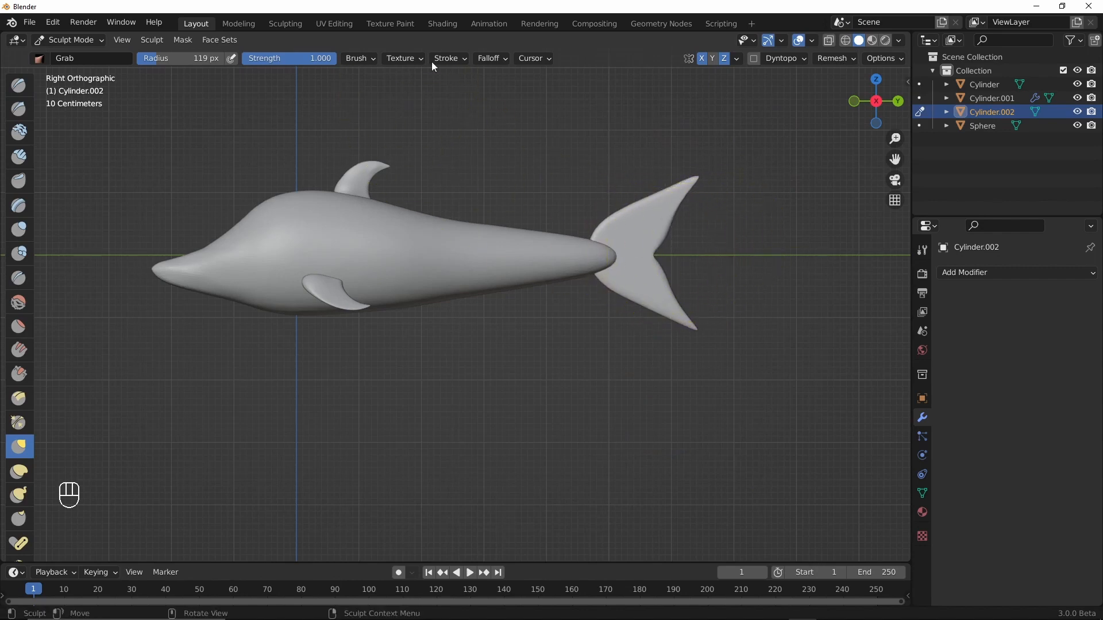
- Switch the Grab brush falloff to Smooth and curve the outer edges of the tail flukes
click(490, 60)
click(486, 87)
click(470, 125)
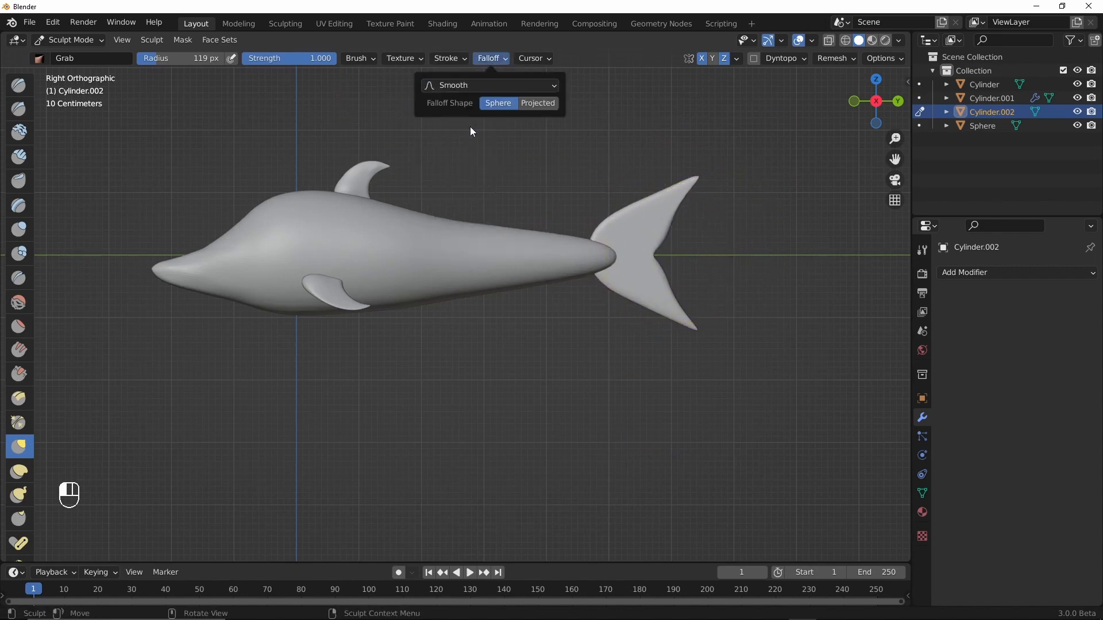
drag(639, 205, 640, 205)
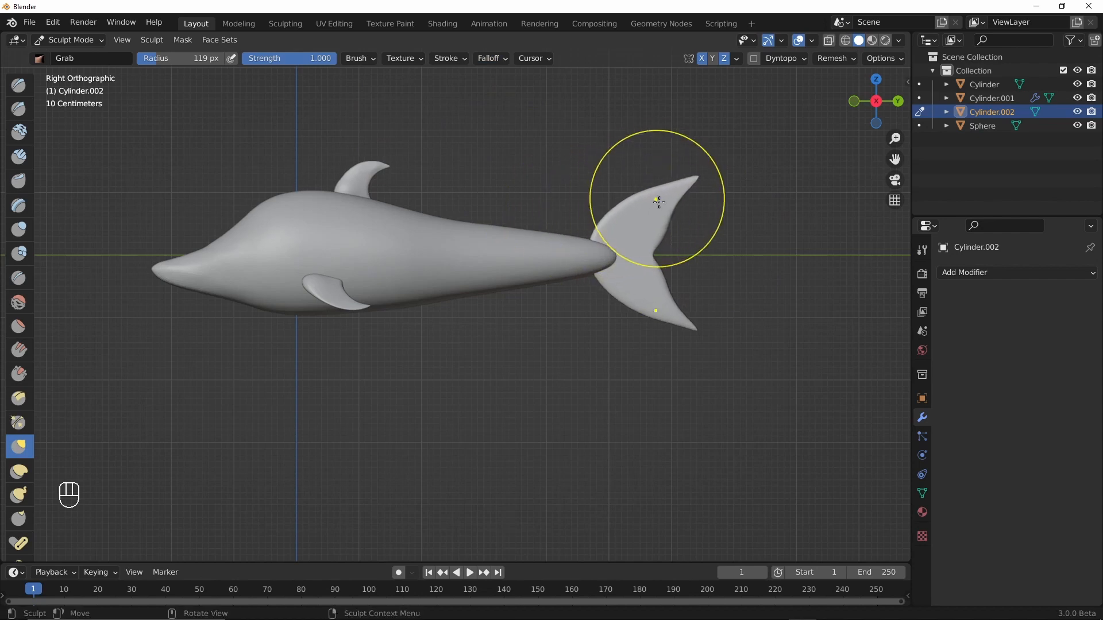
- Thicken the tail flukes in Sculpt Mode with the Inflate/Deflate brush at 119 px radius and 0.500 strength
key(ctrl+Tab)
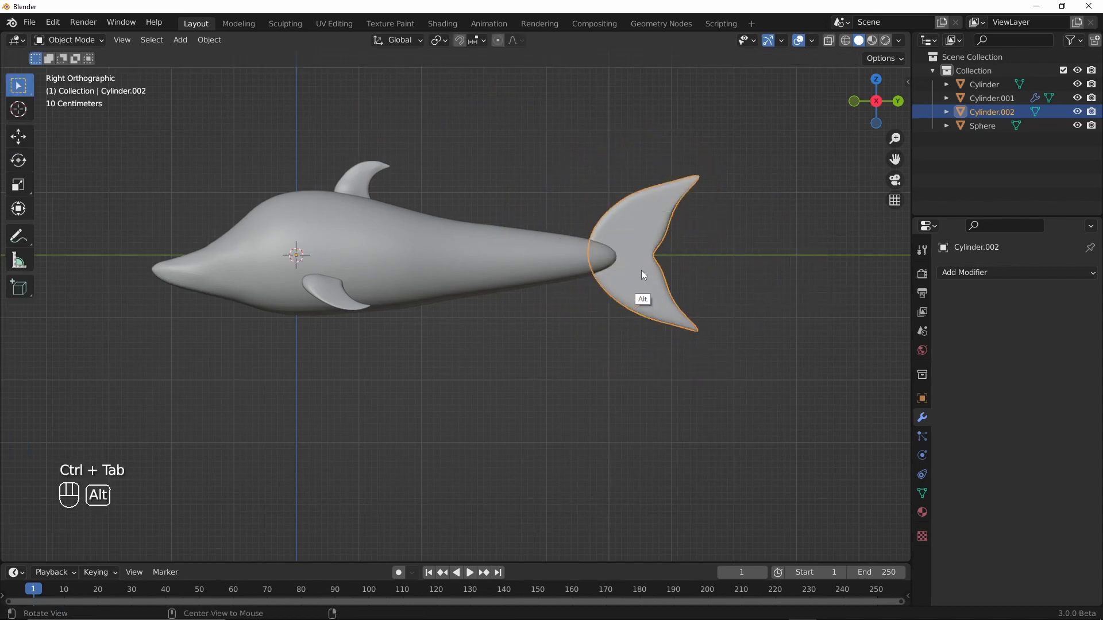
mouse_move(608, 291)
alt+middle_down()
mouse_move(521, 355)
mouse_move(573, 339)
mouse_move(574, 281)
mouse_move(583, 327)
alt+middle_up()
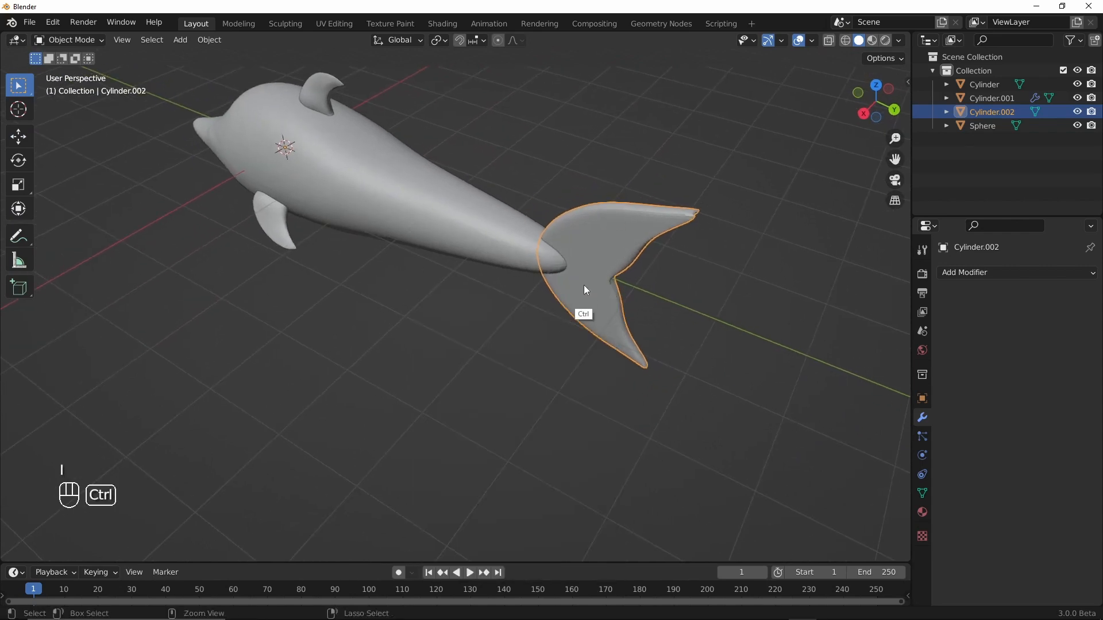
key(ctrl+Tab)
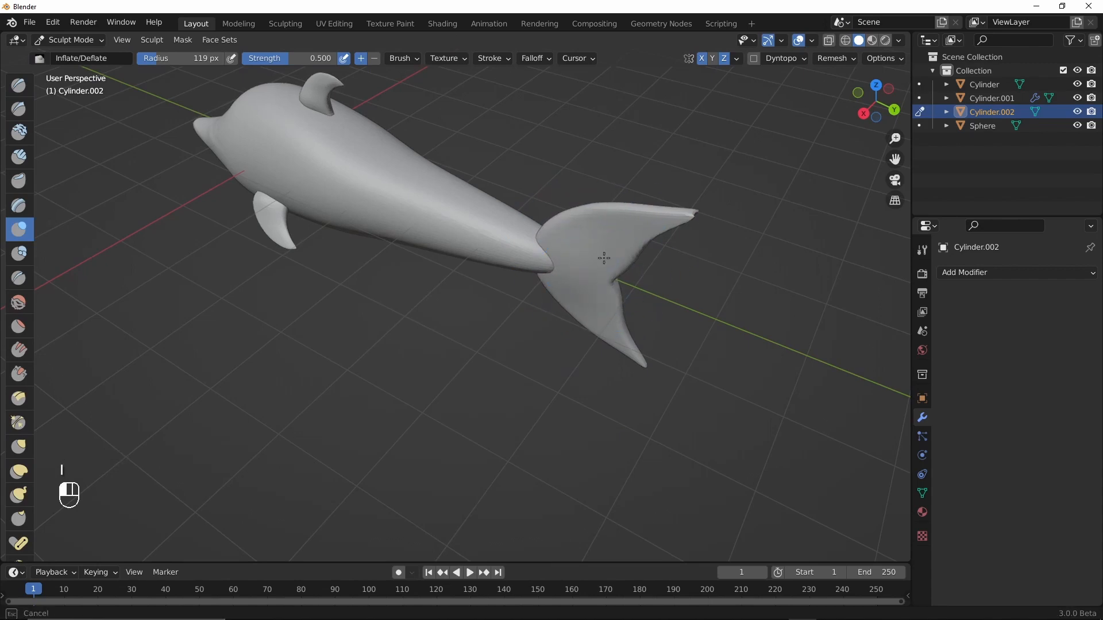
alt+middle_drag(555, 250, 403, 327)
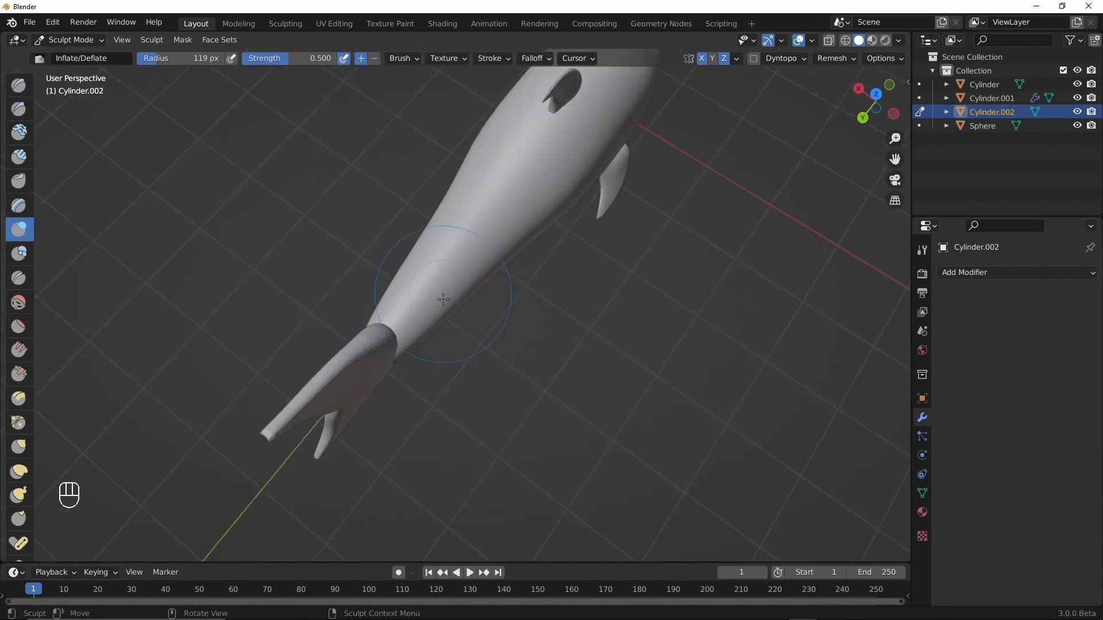
- Switch sculpting from the tail fluke to the body and rework its tail stalk using the Inflate/Deflate brush at 0.500 strength
key(ctrl+Tab)
click(448, 263)
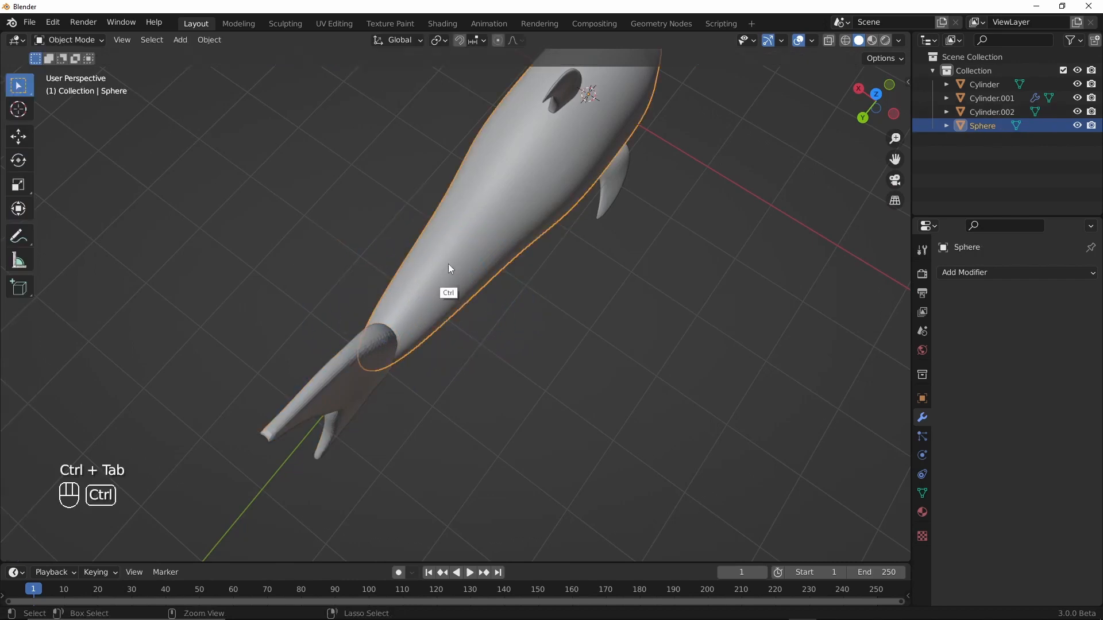
key(ctrl+Tab)
alt+middle_drag(448, 264, 468, 307)
ctrl+drag(468, 307, 410, 303)
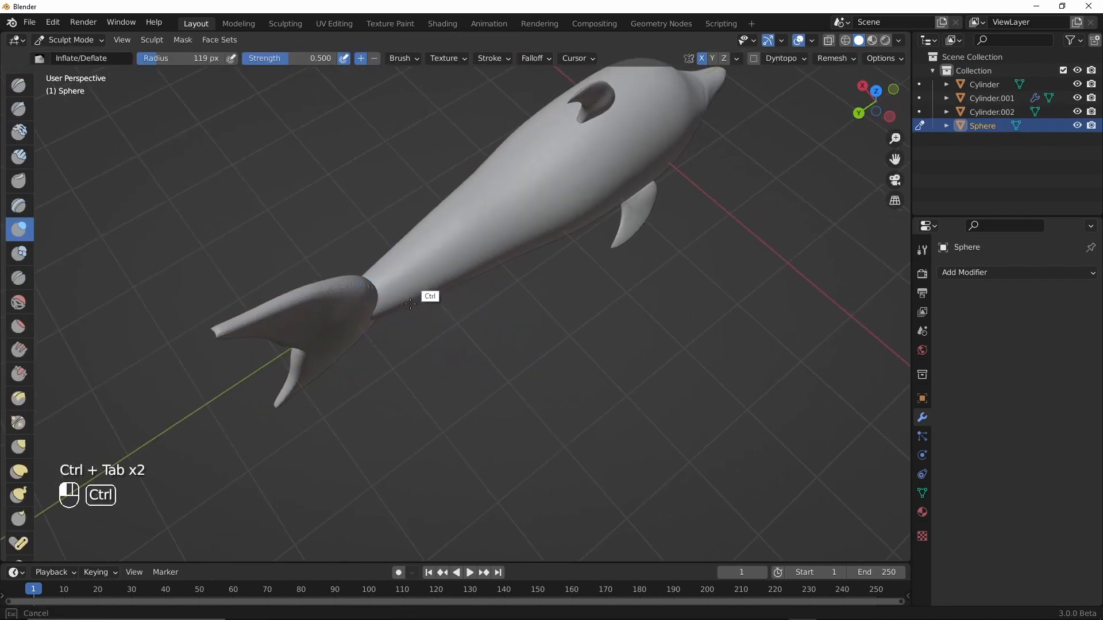
key(ctrl+z)
mouse_move(469, 287)
middle_down()
mouse_move(433, 237)
mouse_move(394, 220)
middle_up()
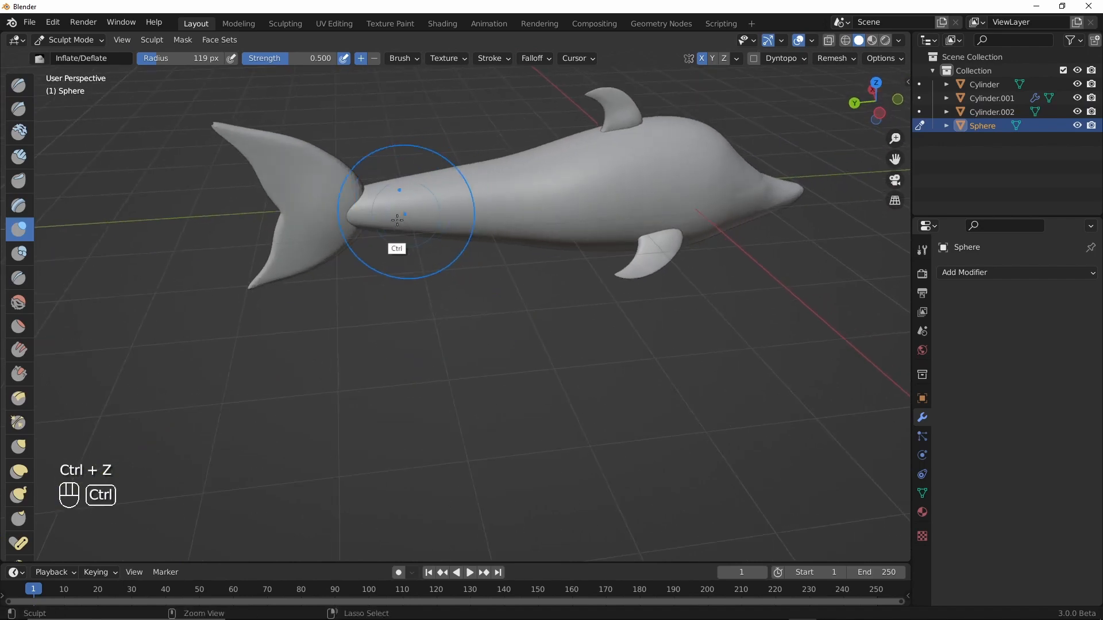
alt+shift+middle_drag(446, 251, 554, 316)
ctrl+alt+middle_drag(592, 316, 632, 326)
alt+shift+middle_drag(632, 327, 564, 239)
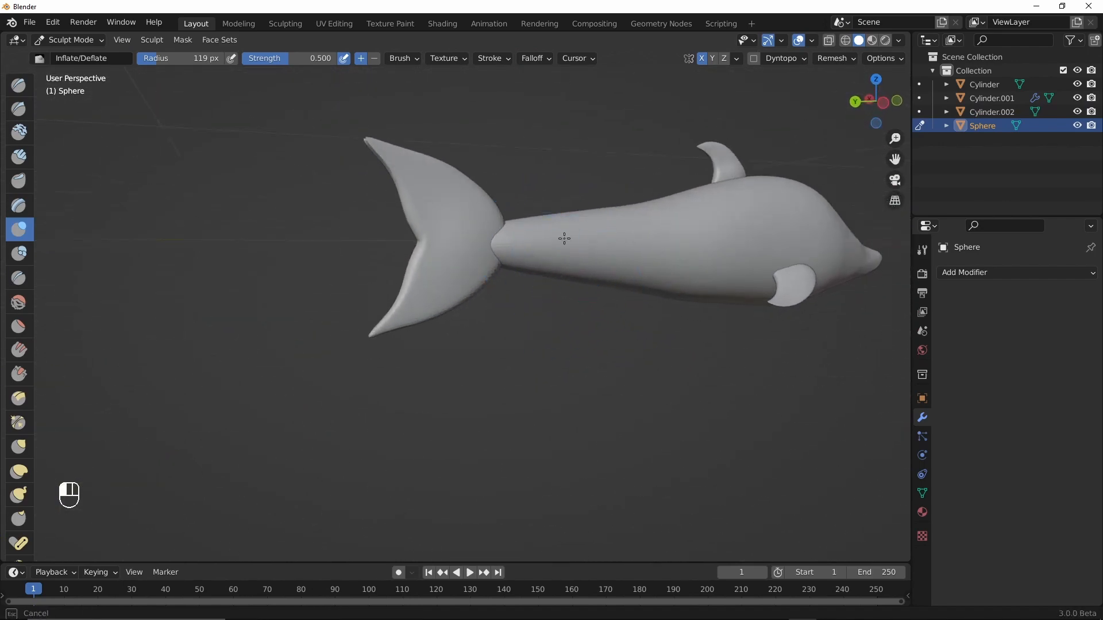
alt+middle_drag(521, 269, 374, 330)
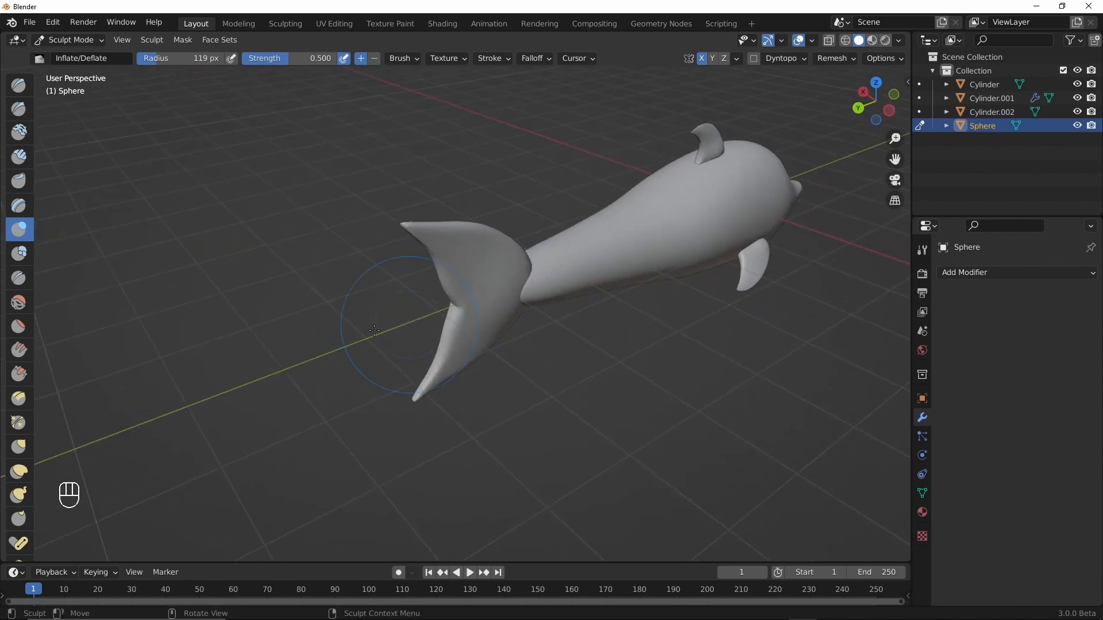
- Flatten the sides of the body's tail stalk near the fluke with the Scrape/Peaks brush at 119 px radius and 0.700 strength
click(20, 379)
middle_drag(574, 324, 532, 273)
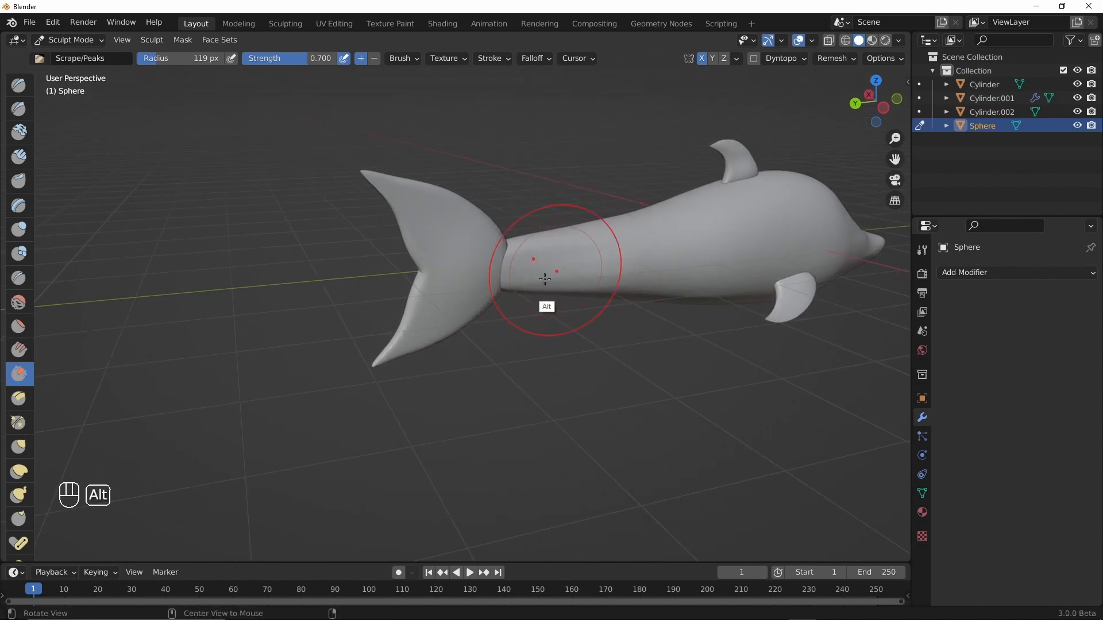
alt+drag(544, 279, 501, 356)
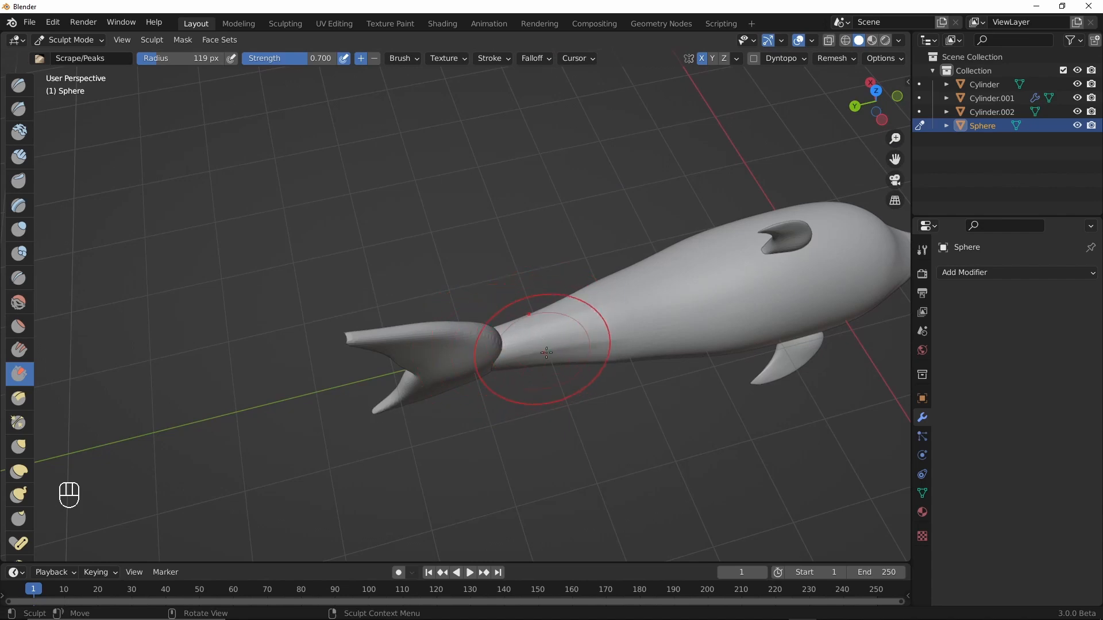
middle_drag(546, 353, 547, 319)
ctrl+alt+drag(554, 320, 548, 243)
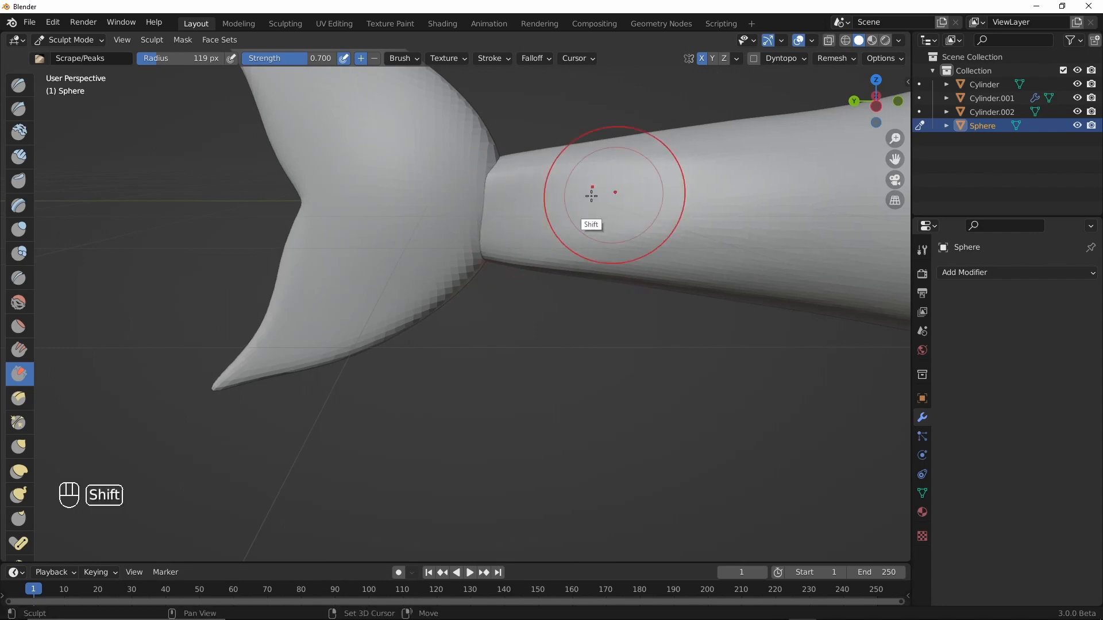
mouse_move(706, 239)
alt+mouse_down()
mouse_move(552, 328)
mouse_move(500, 336)
mouse_move(552, 370)
mouse_move(678, 387)
mouse_move(642, 328)
mouse_move(552, 364)
mouse_move(613, 353)
mouse_move(594, 322)
mouse_move(631, 331)
mouse_move(615, 351)
mouse_move(617, 330)
mouse_move(543, 371)
mouse_move(453, 384)
mouse_move(590, 368)
mouse_move(581, 322)
mouse_move(594, 318)
alt+mouse_up()
- Choose the Pinch/Magnify brush and switch sculpting from the body to the tail fluke
key(p)
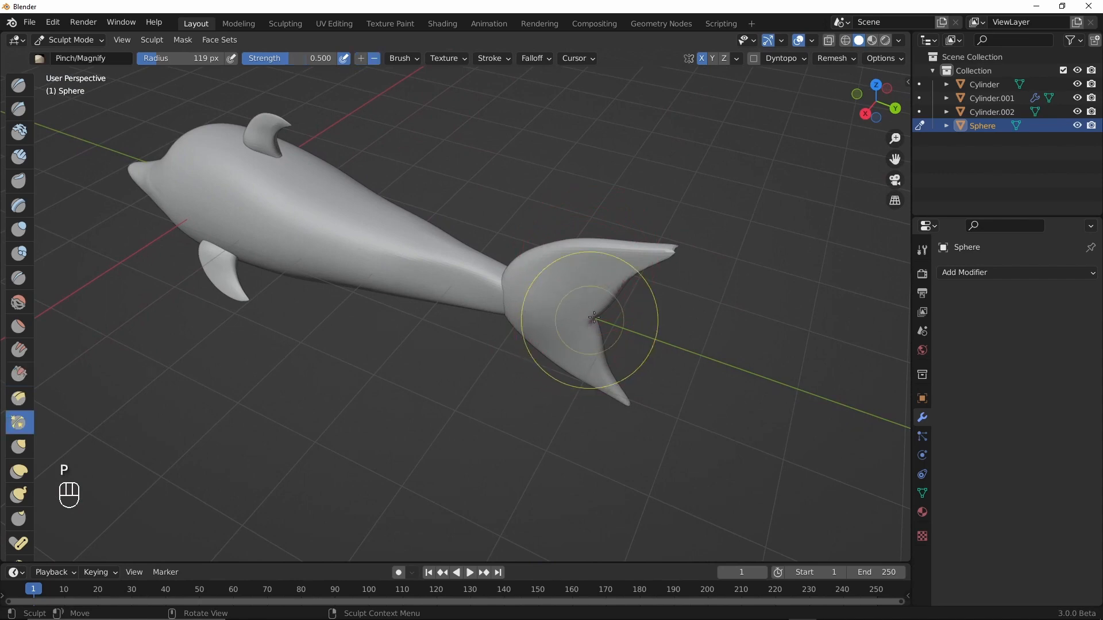
mouse_move(610, 279)
alt+mouse_down()
mouse_move(586, 342)
mouse_move(685, 310)
alt+mouse_up()
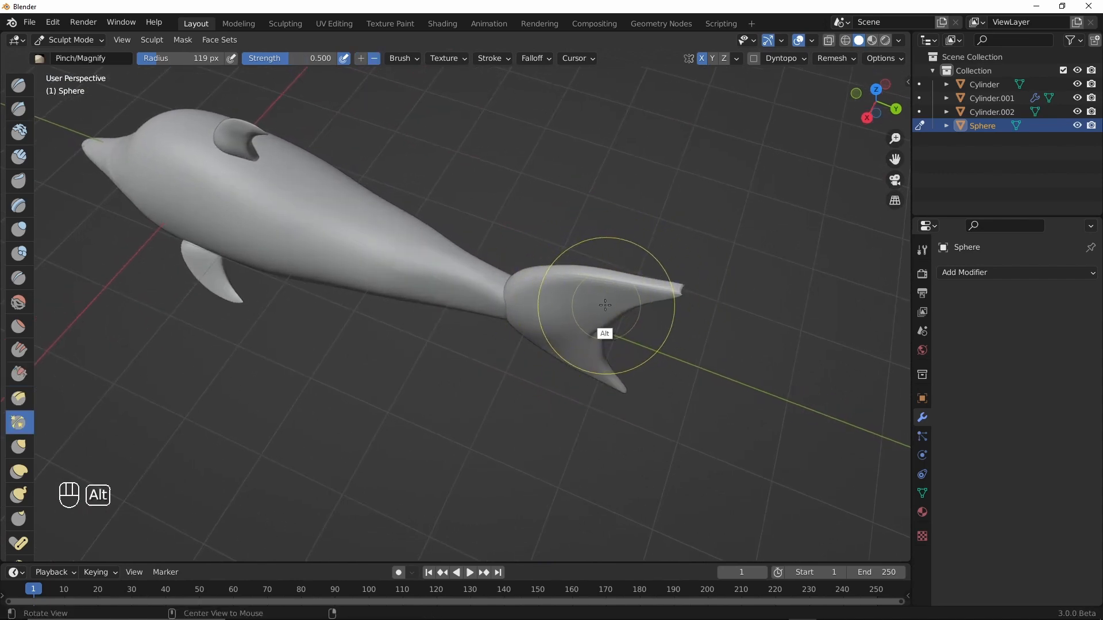
alt+drag(601, 330, 595, 301)
key(ctrl+Tab)
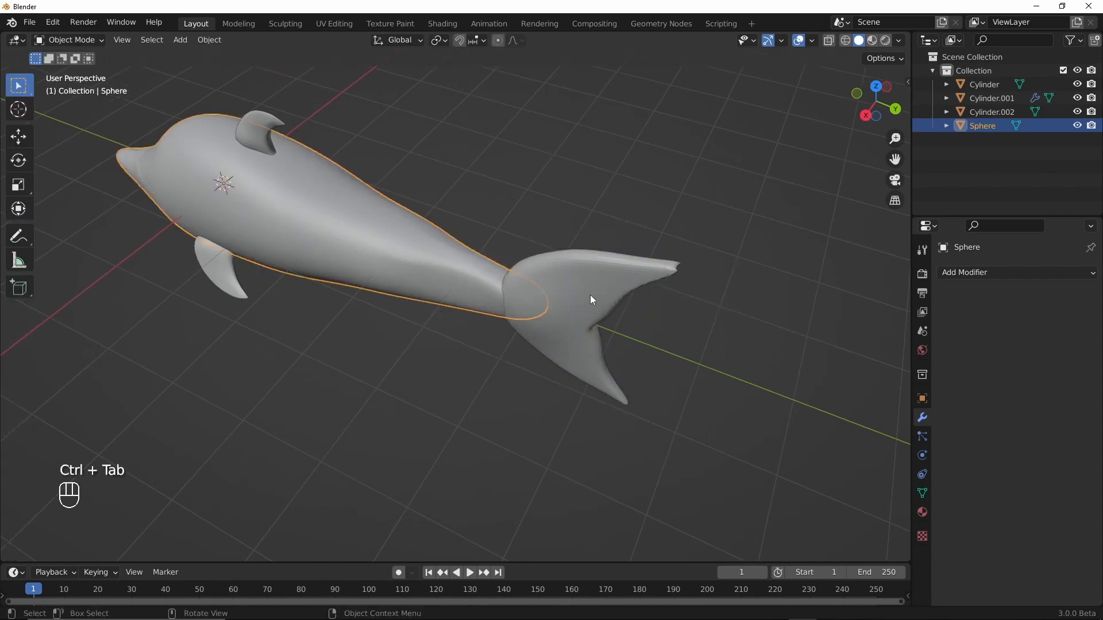
click(590, 294)
key(ctrl+Tab)
click(578, 365)
- Pinch the fluke's edges and both tips thinner and sharper using a 119 px brush at 0.500 strength, smoothing where needed
mouse_move(579, 287)
shift+mouse_down()
mouse_move(617, 297)
mouse_move(526, 275)
shift+mouse_up()
key(ctrl+z)
mouse_move(592, 260)
mouse_down()
mouse_move(590, 335)
mouse_move(575, 270)
mouse_up()
alt+drag(628, 305, 861, 196)
alt+shift+drag(862, 195, 654, 243)
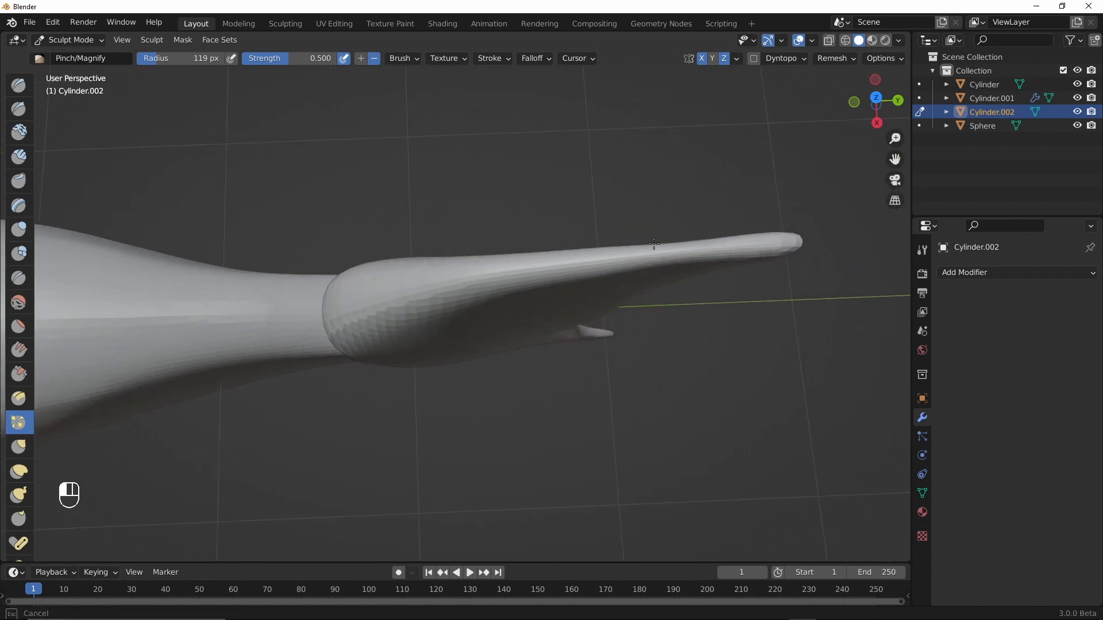
mouse_move(780, 247)
alt+mouse_down()
mouse_move(721, 247)
mouse_move(695, 286)
mouse_move(655, 261)
mouse_move(645, 271)
mouse_move(690, 328)
mouse_move(615, 271)
mouse_move(628, 287)
mouse_move(496, 227)
mouse_move(497, 239)
alt+mouse_up()
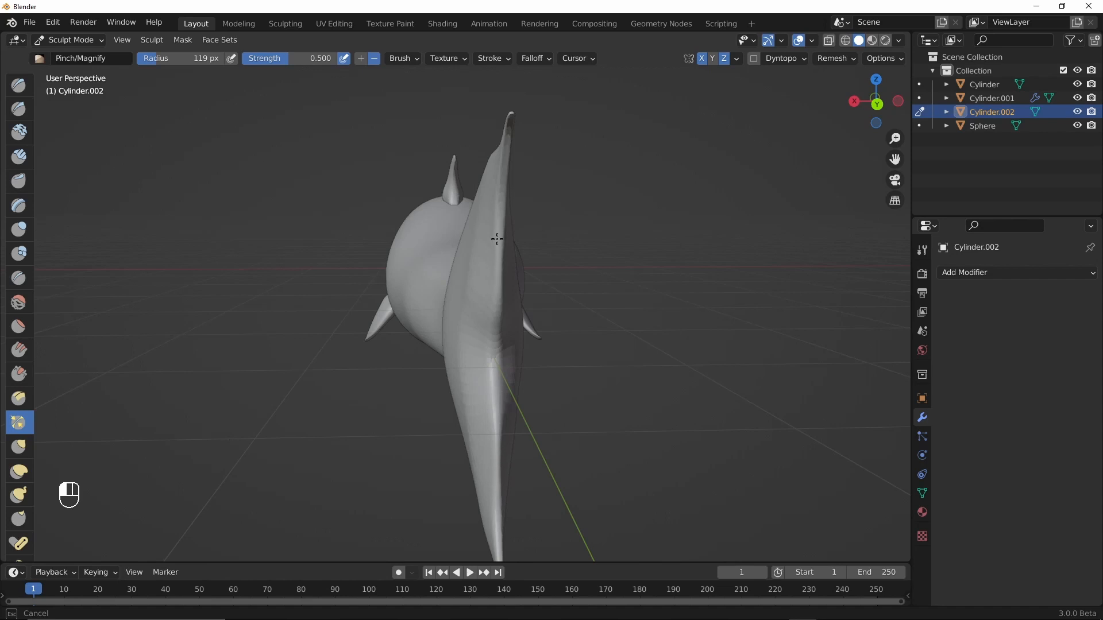
drag(497, 239, 510, 138)
mouse_move(496, 302)
alt+middle_down()
mouse_move(507, 362)
mouse_move(495, 389)
mouse_move(468, 368)
mouse_move(577, 350)
mouse_move(568, 323)
alt+middle_up()
shift+drag(637, 183, 647, 197)
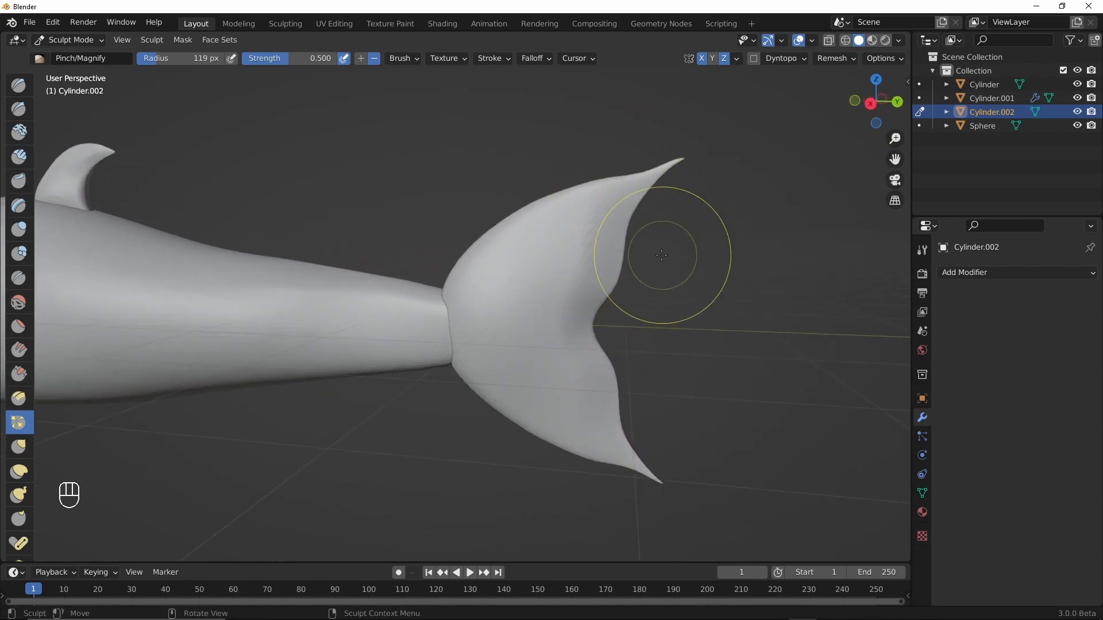
- Even out the outer curve near both fluke tips with the Grab brush at 119 px radius and 1.000 strength
key(g)
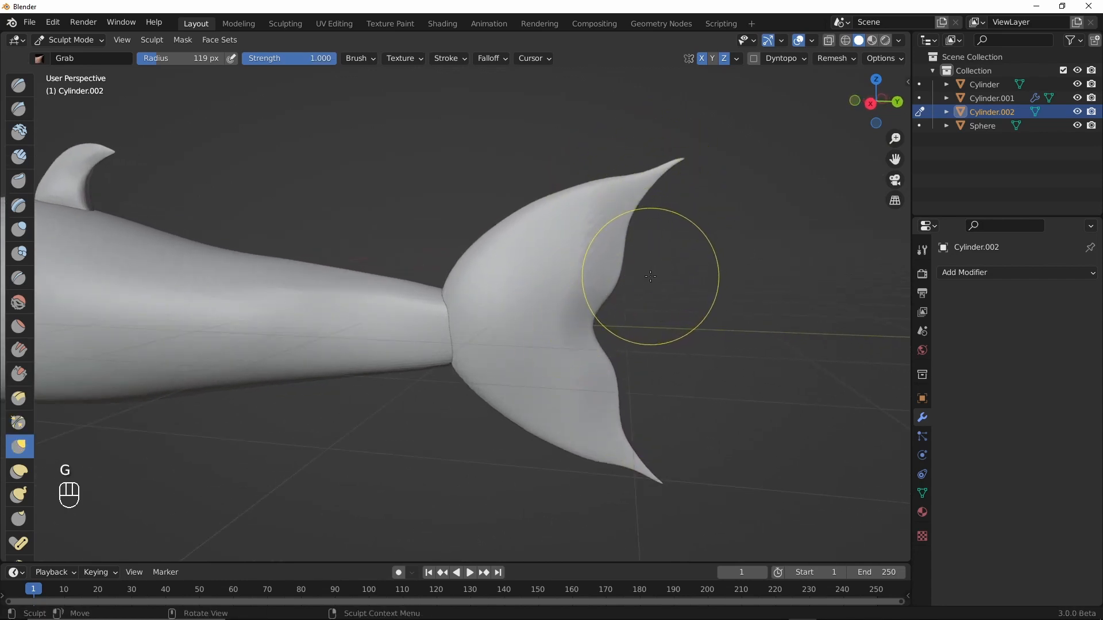
mouse_move(634, 190)
mouse_down()
mouse_move(644, 156)
mouse_move(599, 185)
mouse_move(574, 184)
mouse_up()
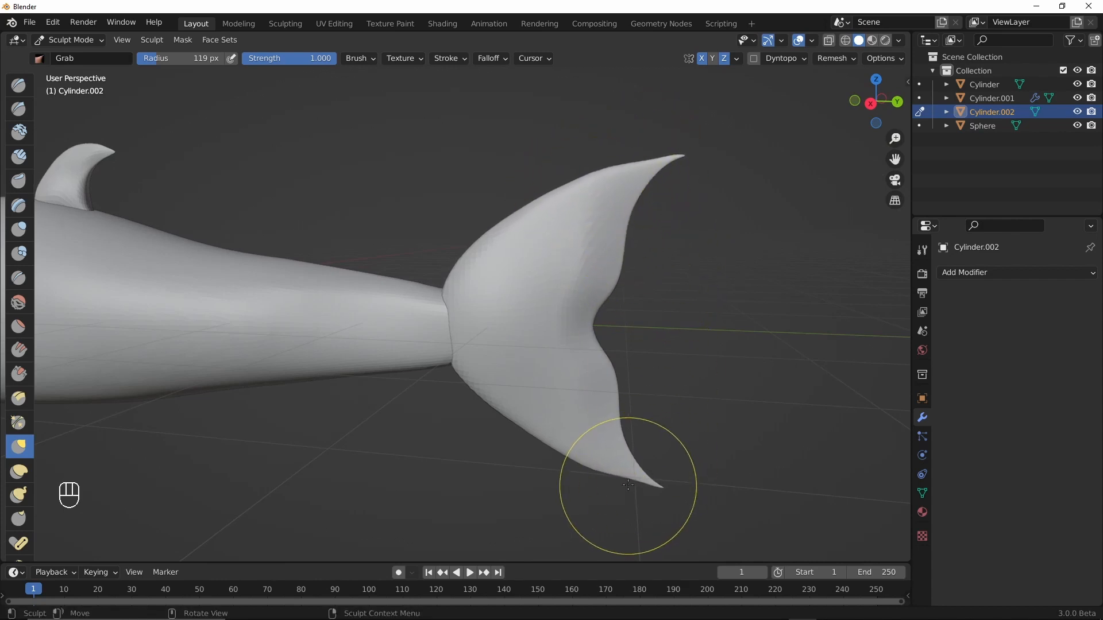
ctrl+alt+drag(767, 338, 634, 424)
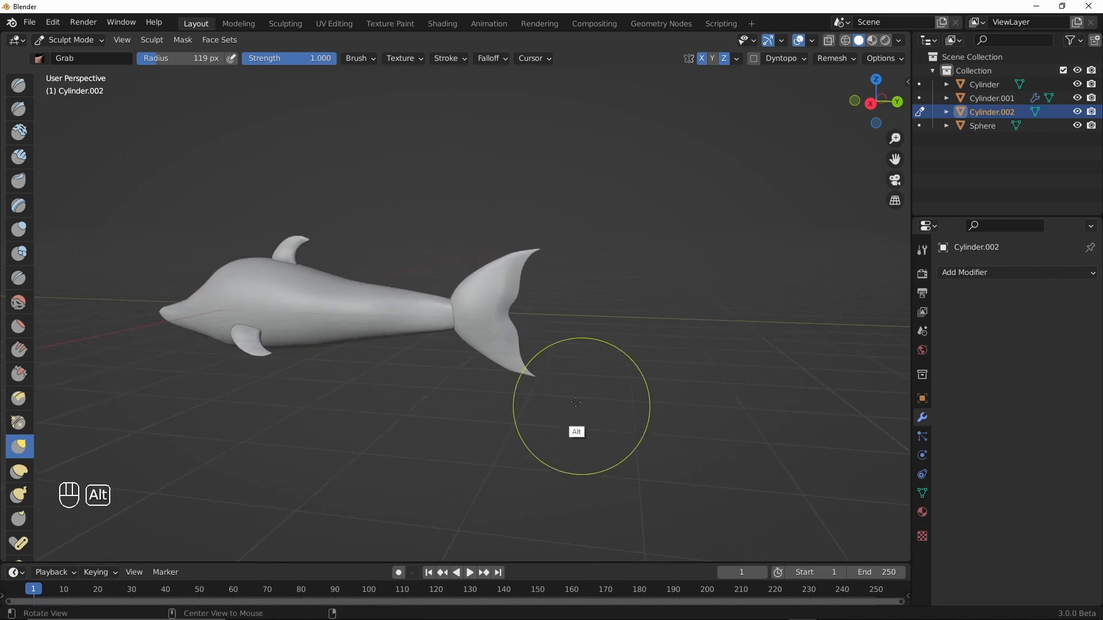
mouse_move(575, 402)
alt+mouse_down()
mouse_move(679, 441)
mouse_move(691, 402)
alt+mouse_up()
alt+drag(645, 372, 725, 357)
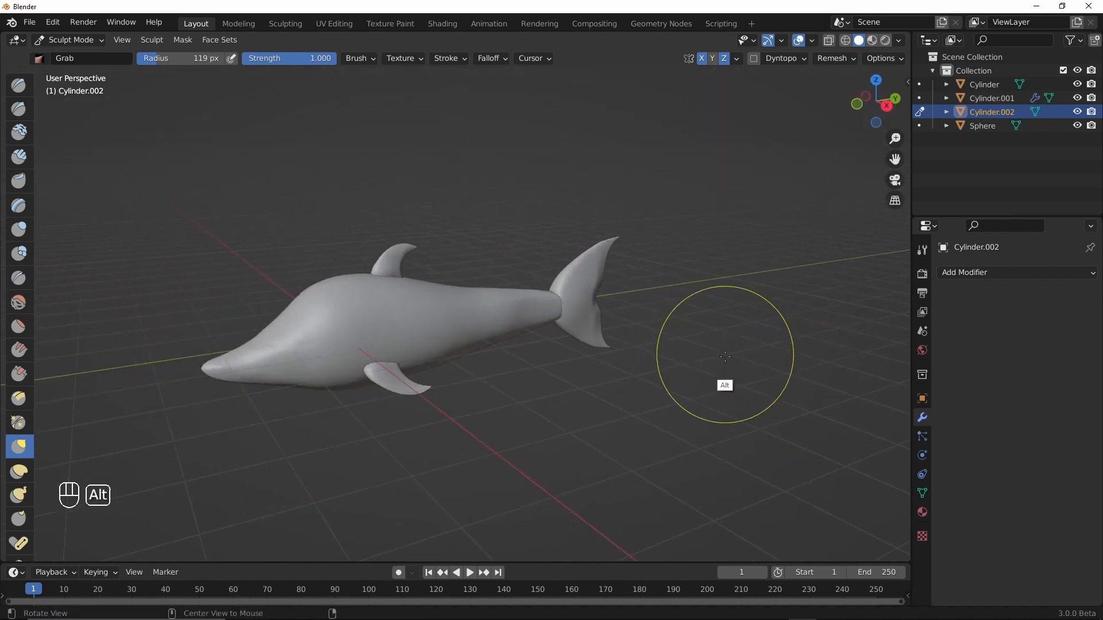
- Return to Object Mode and apply the Mirror modifier on the side fins
key(ctrl+Tab)
click(633, 389)
mouse_move(562, 394)
alt+mouse_down()
mouse_move(598, 422)
mouse_move(542, 409)
mouse_move(588, 411)
mouse_move(562, 433)
mouse_move(588, 411)
alt+mouse_up()
click(611, 266)
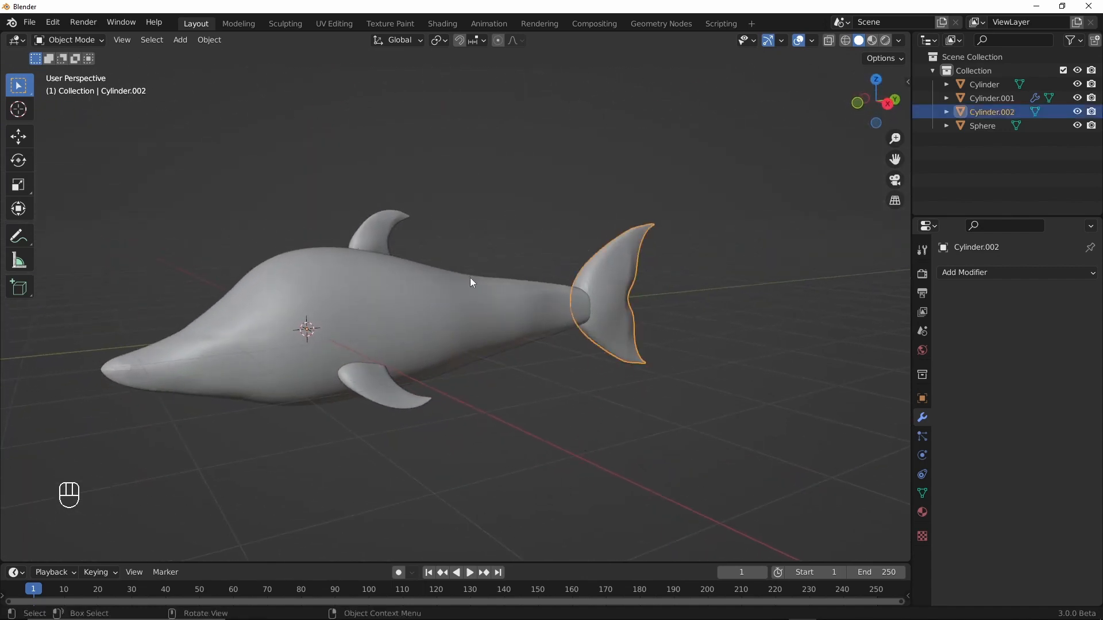
click(404, 388)
alt+drag(396, 409, 820, 365)
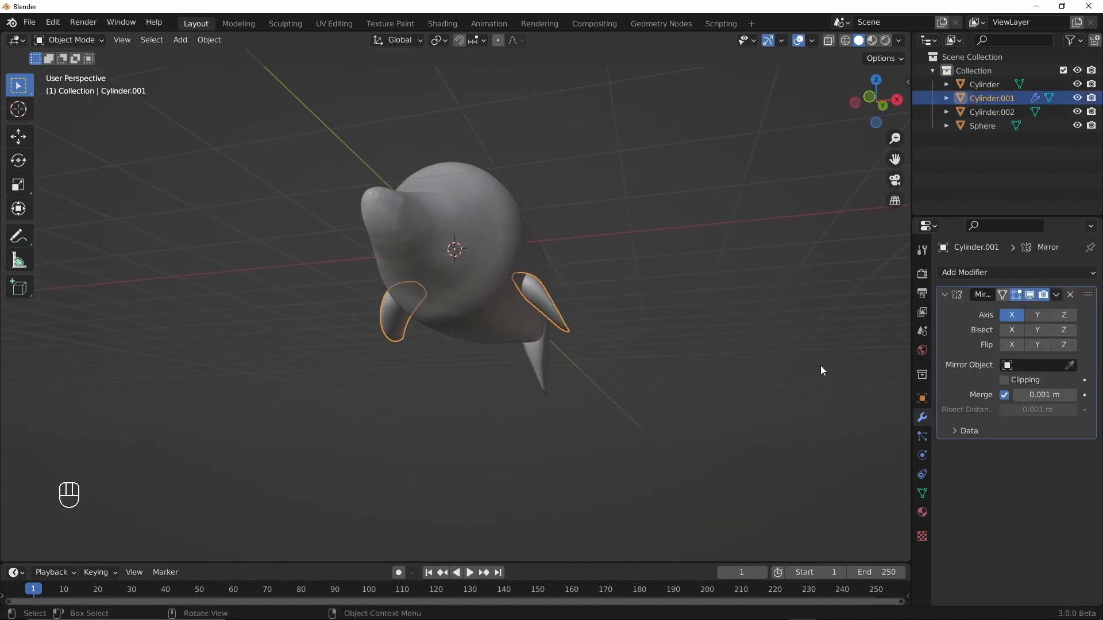
key(ctrl+a)
alt+drag(746, 334, 610, 291)
shift+click(610, 291)
shift+click(371, 244)
alt+drag(371, 244, 470, 347)
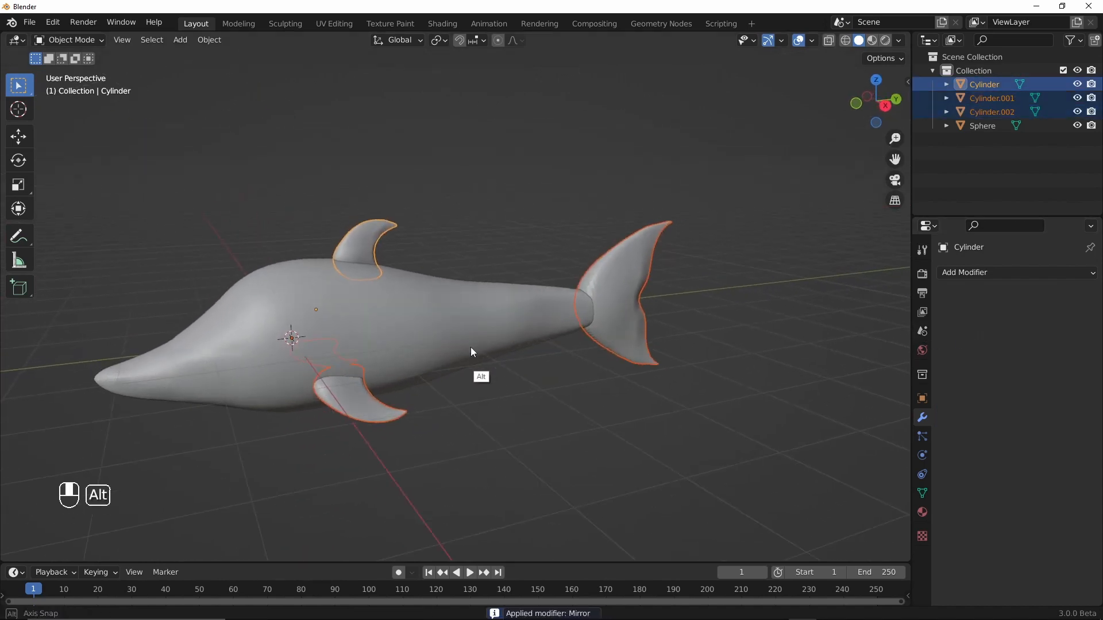
shift+click(430, 327)
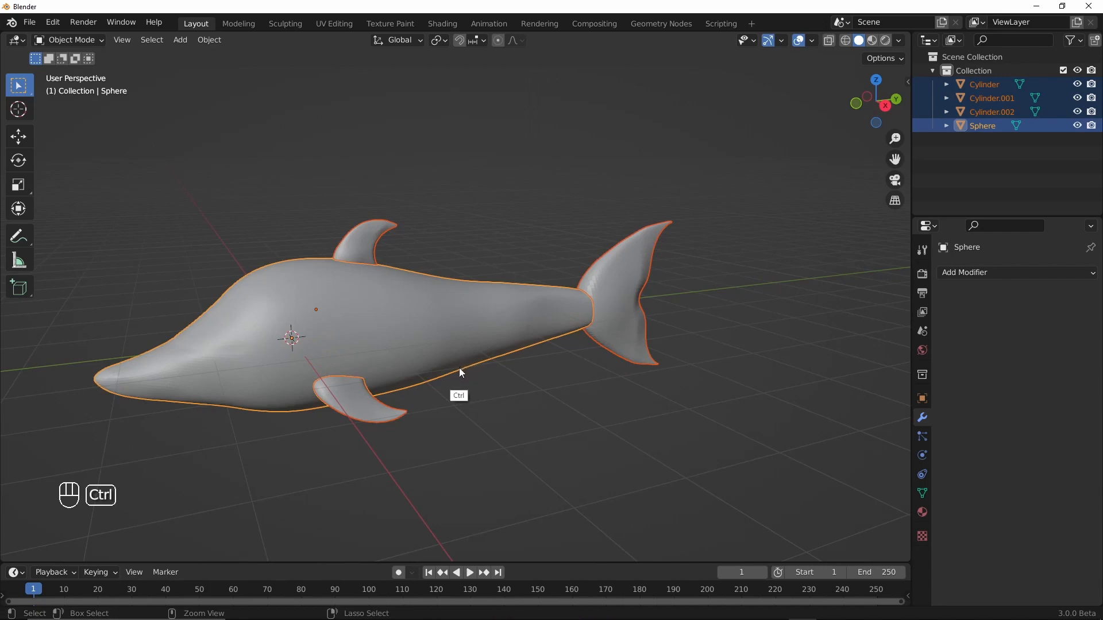
click(462, 388)
- Select only the body, enter Sculpt Mode and widen the head symmetrically behind the snout with the Grab brush
click(470, 359)
alt+drag(463, 367, 522, 384)
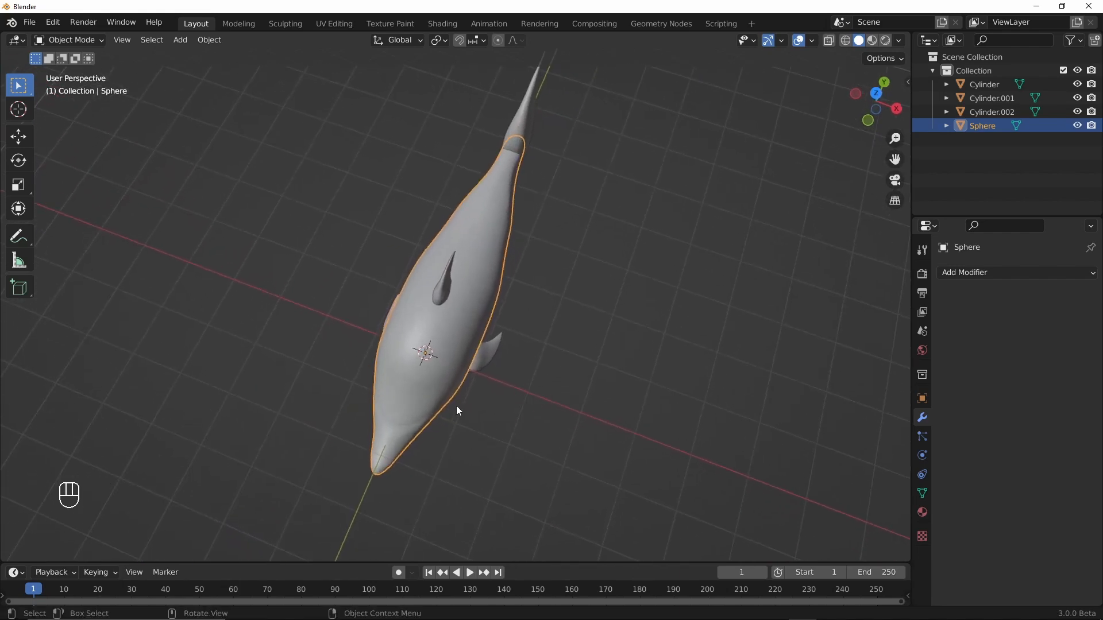
key(ctrl+Tab)
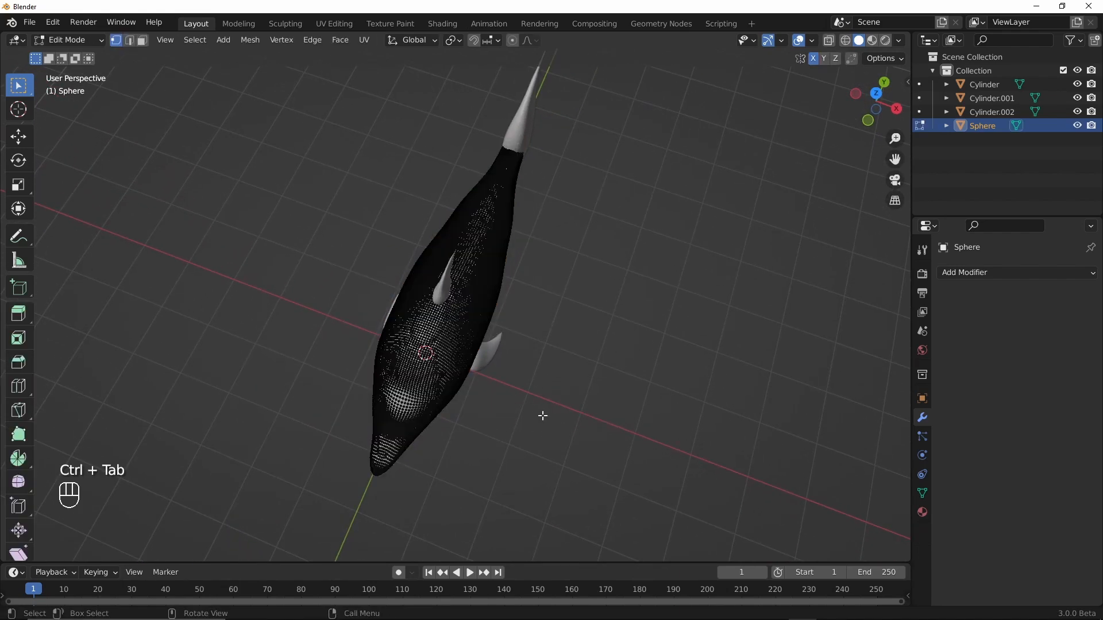
key(ctrl+Tab)
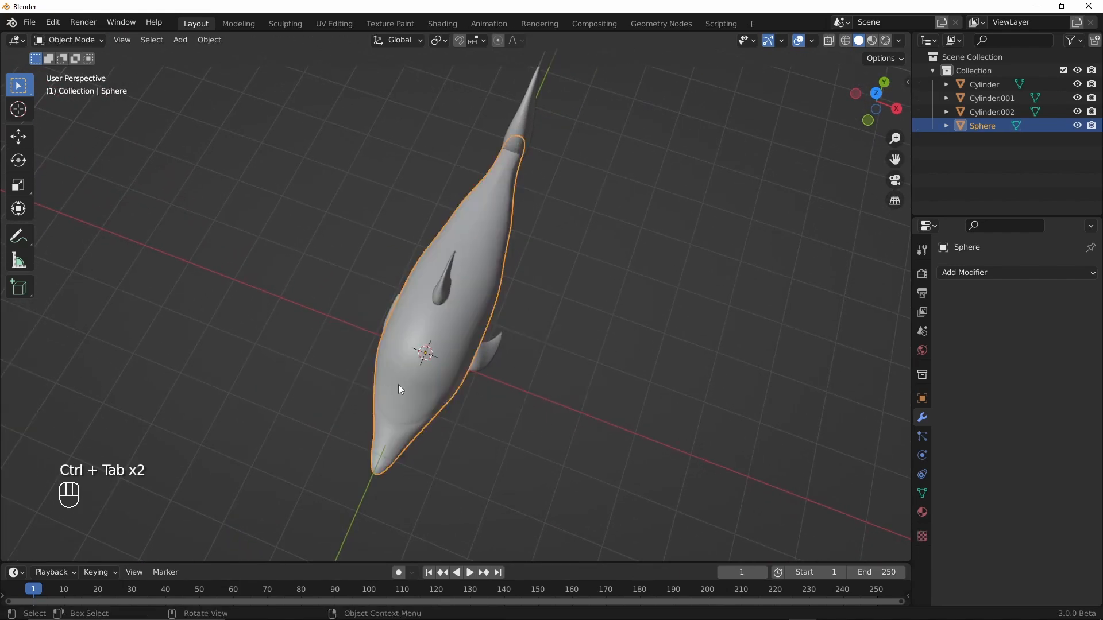
key(ctrl+Tab)
click(402, 478)
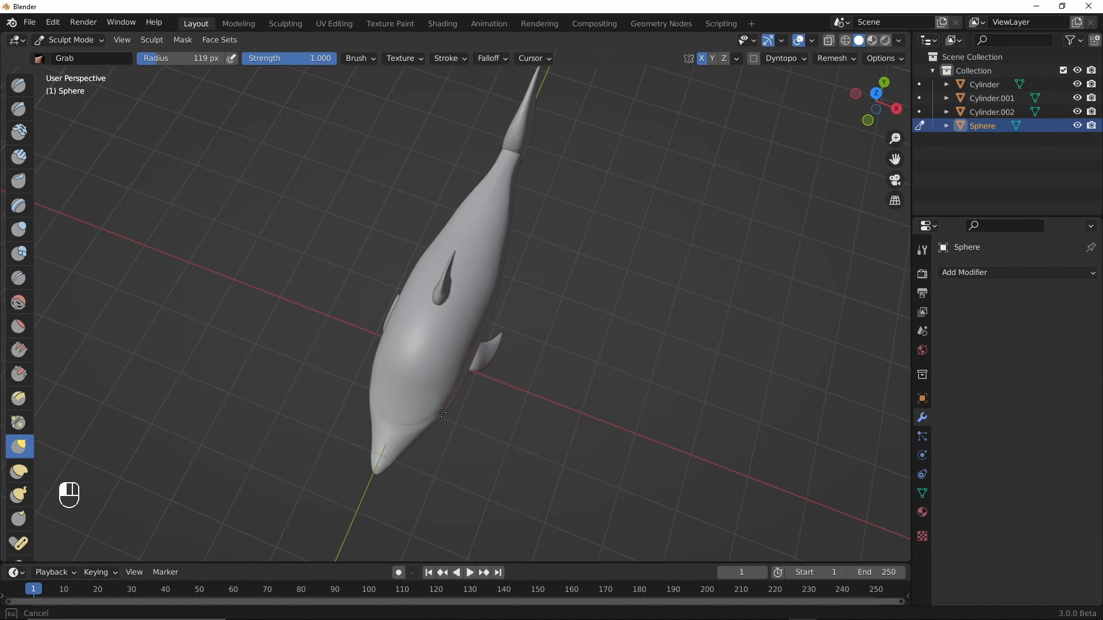
mouse_move(479, 423)
alt+mouse_down()
mouse_move(365, 342)
mouse_move(467, 369)
alt+mouse_up()
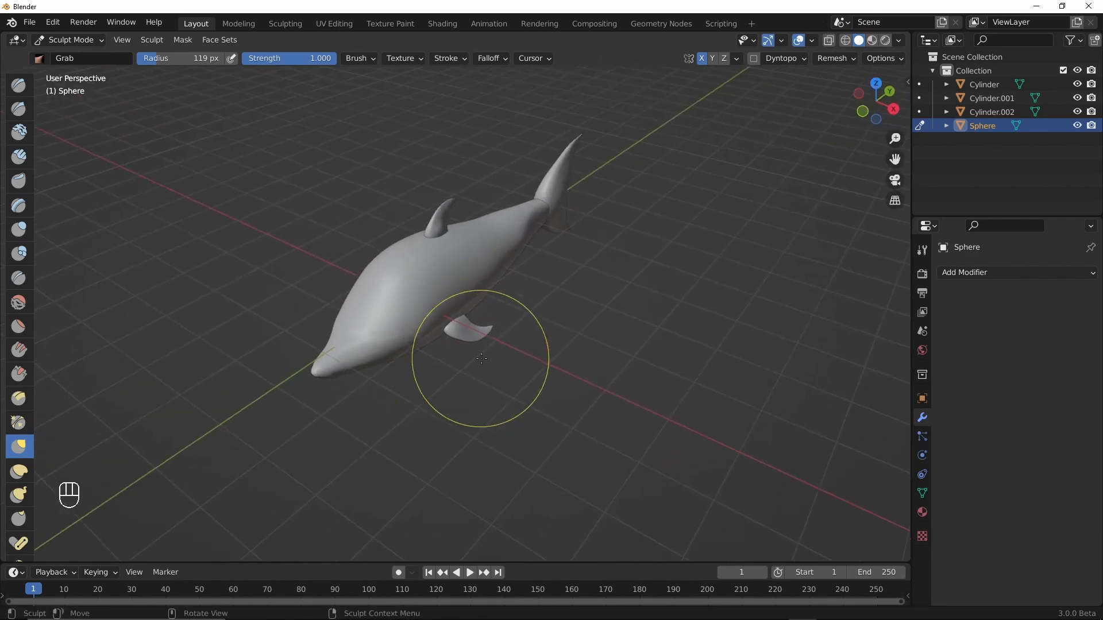
- Join the tail fluke, dorsal fin and side fins into the body object in Object Mode
key(ctrl+Tab)
alt+drag(526, 303, 559, 334)
click(610, 295)
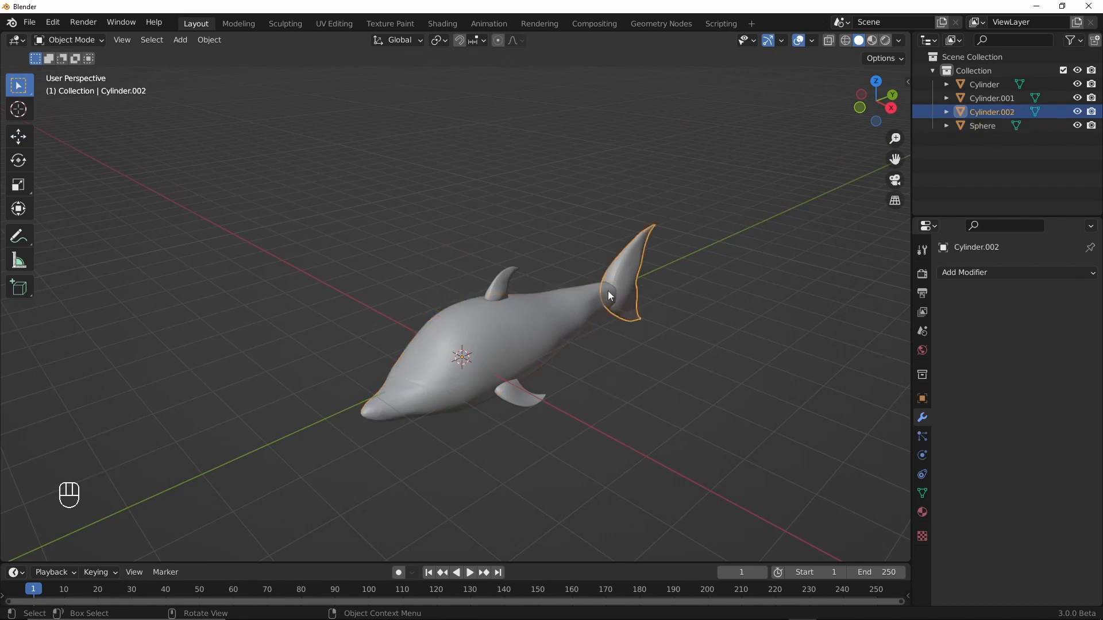
shift+click(505, 288)
shift+click(529, 396)
shift+click(547, 366)
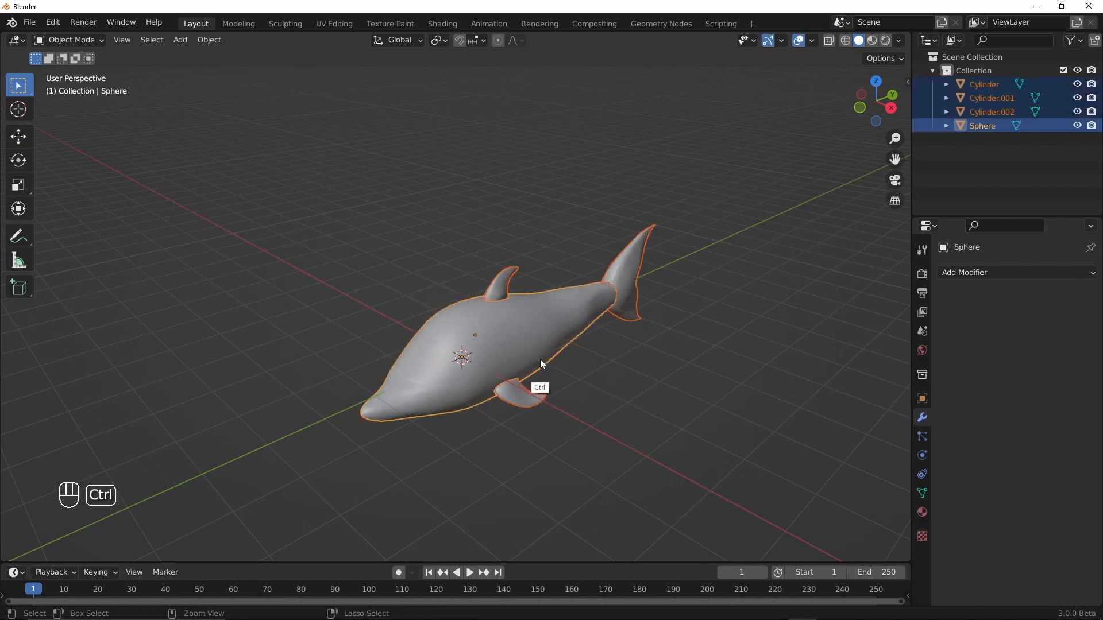
key(ctrl+j)
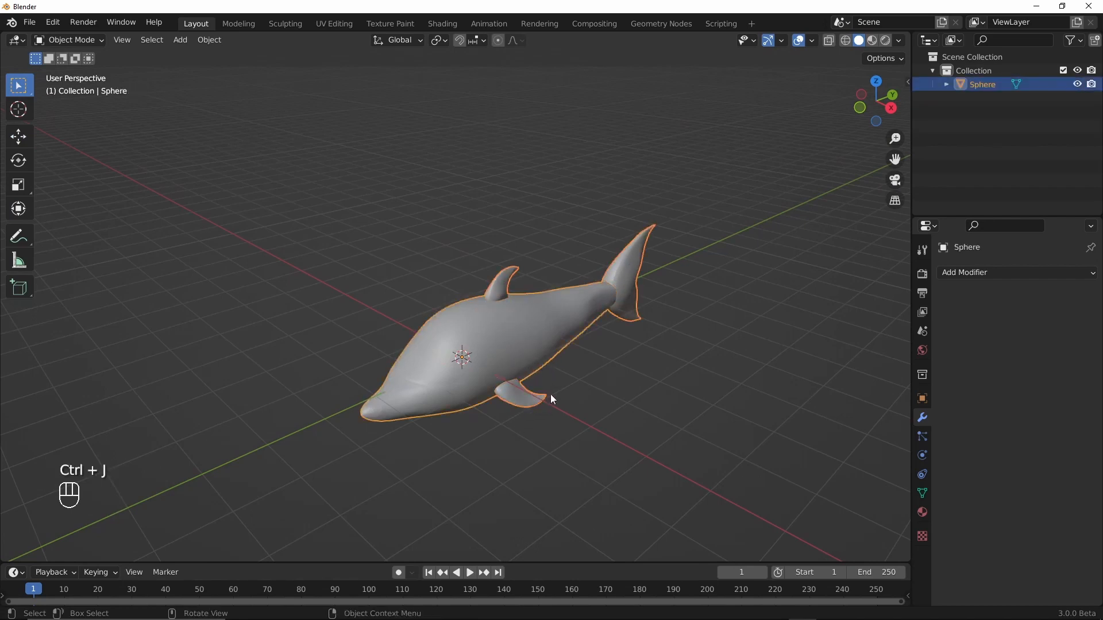
- Adjust the voxel size for the joined dolphin in Sculpt Mode and voxel remesh it into one continuous mesh
key(ctrl+Tab)
click(548, 460)
ctrl+alt+middle_drag(536, 401, 534, 345)
mouse_move(534, 346)
alt+shift+middle_down()
mouse_move(497, 315)
mouse_move(531, 329)
mouse_move(551, 358)
alt+shift+middle_up()
key(shift+r)
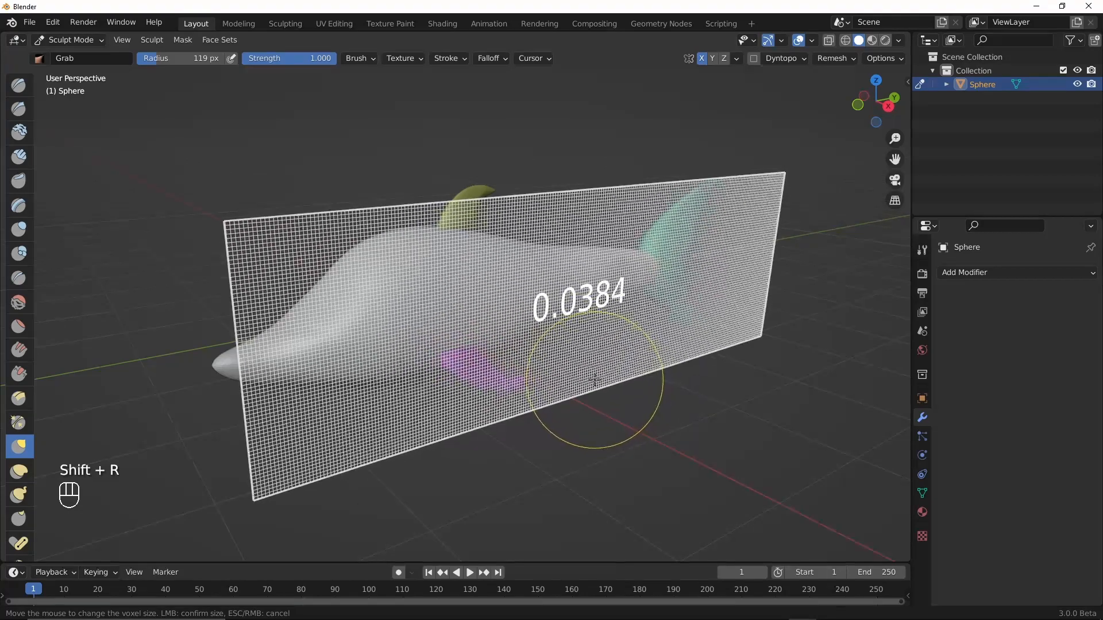
click(584, 287)
alt+middle_drag(561, 370, 574, 379)
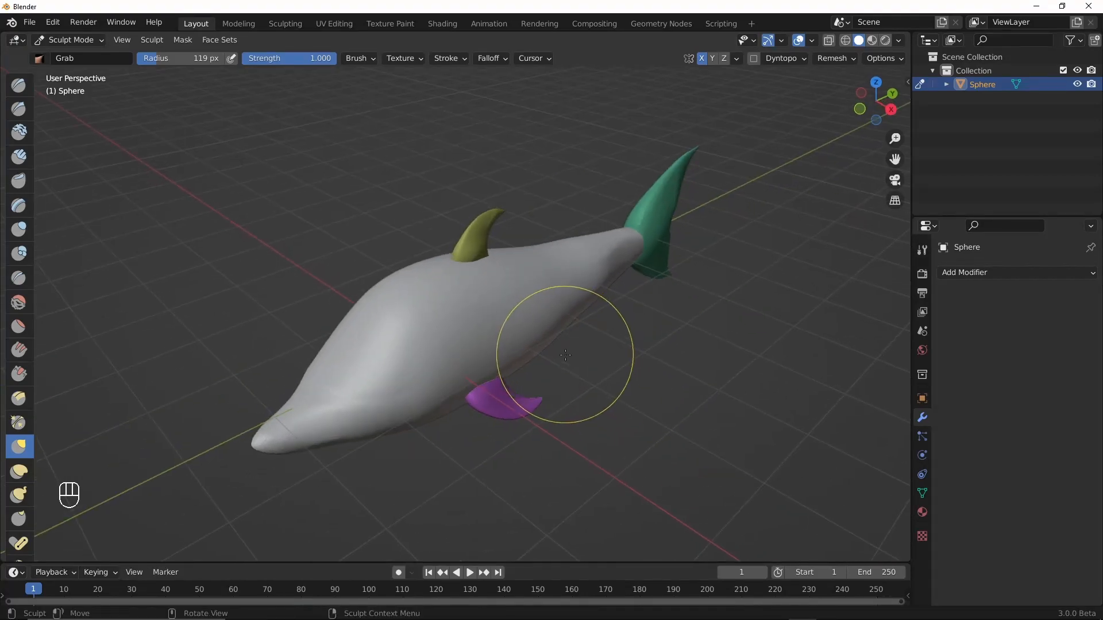
key(ctrl+r)
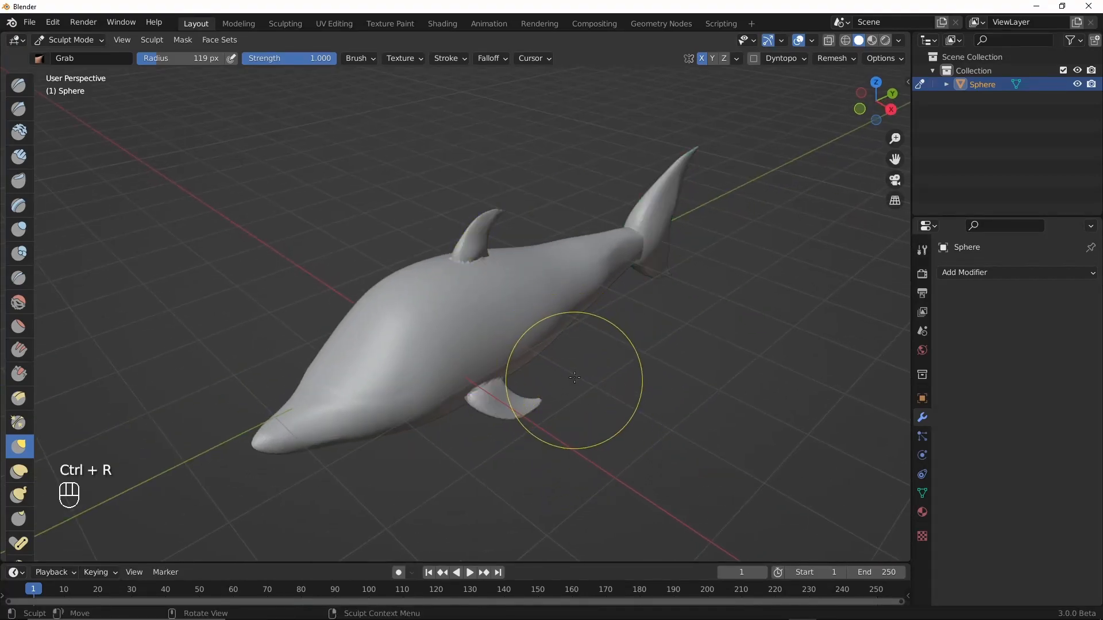
- Smooth the seam where the dorsal fin meets the dolphin's back after the remesh
mouse_move(575, 381)
alt+middle_down()
mouse_move(598, 354)
mouse_move(584, 371)
mouse_move(608, 369)
mouse_move(536, 342)
mouse_move(606, 201)
mouse_move(597, 270)
alt+middle_up()
mouse_move(586, 375)
alt+middle_down()
mouse_move(586, 404)
mouse_move(586, 345)
mouse_move(604, 287)
mouse_move(575, 367)
alt+middle_up()
alt+shift+middle_drag(575, 368, 559, 324)
alt+drag(559, 324, 522, 420)
ctrl+alt+drag(522, 420, 617, 302)
alt+drag(601, 325, 562, 376)
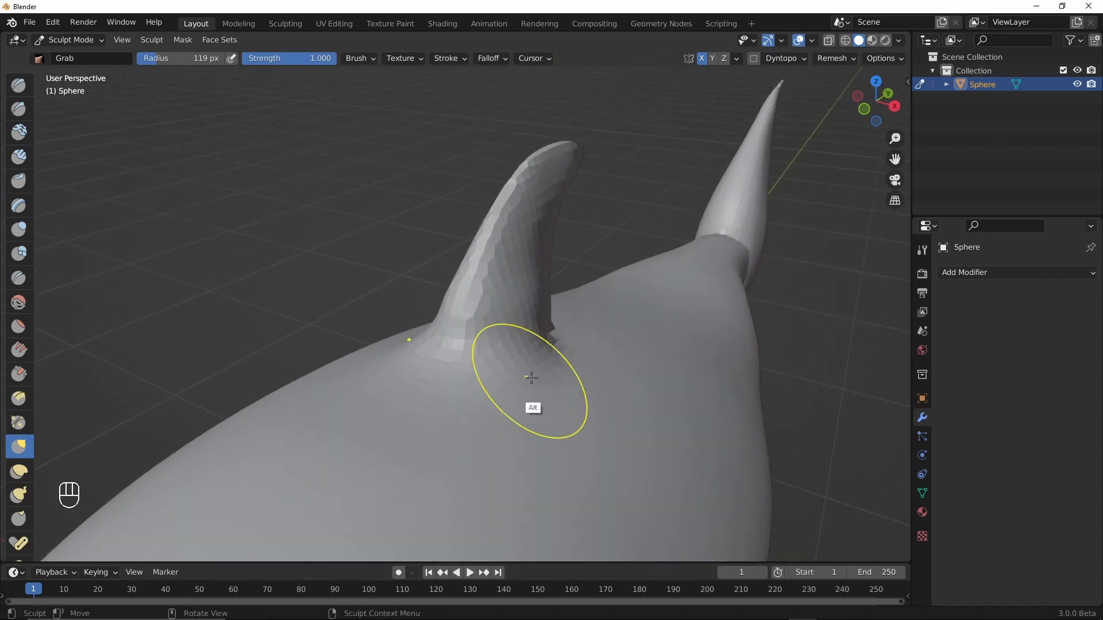
mouse_move(531, 377)
alt+mouse_down()
mouse_move(448, 384)
mouse_move(528, 372)
mouse_move(563, 421)
mouse_move(515, 359)
mouse_move(517, 369)
mouse_move(516, 353)
mouse_move(499, 437)
mouse_move(598, 371)
mouse_move(563, 366)
alt+mouse_up()
- Smooth the seams where the side fins meet the body, from above and from underneath
shift+drag(415, 292, 408, 285)
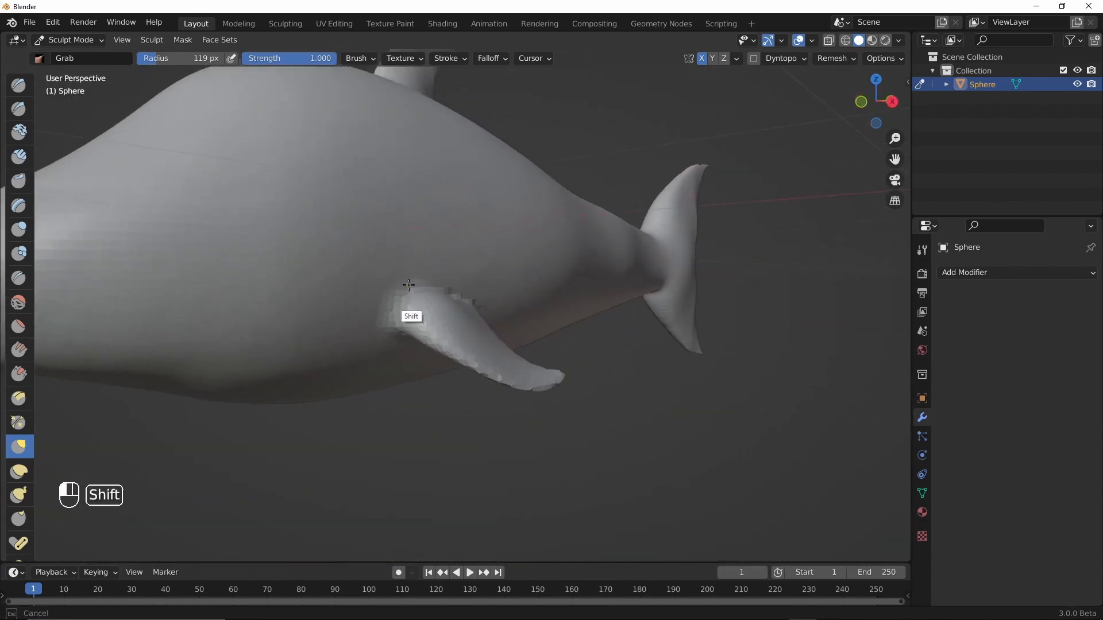
mouse_move(431, 337)
alt+mouse_down()
mouse_move(451, 321)
mouse_move(536, 442)
mouse_move(520, 384)
alt+mouse_up()
shift+drag(461, 198, 510, 228)
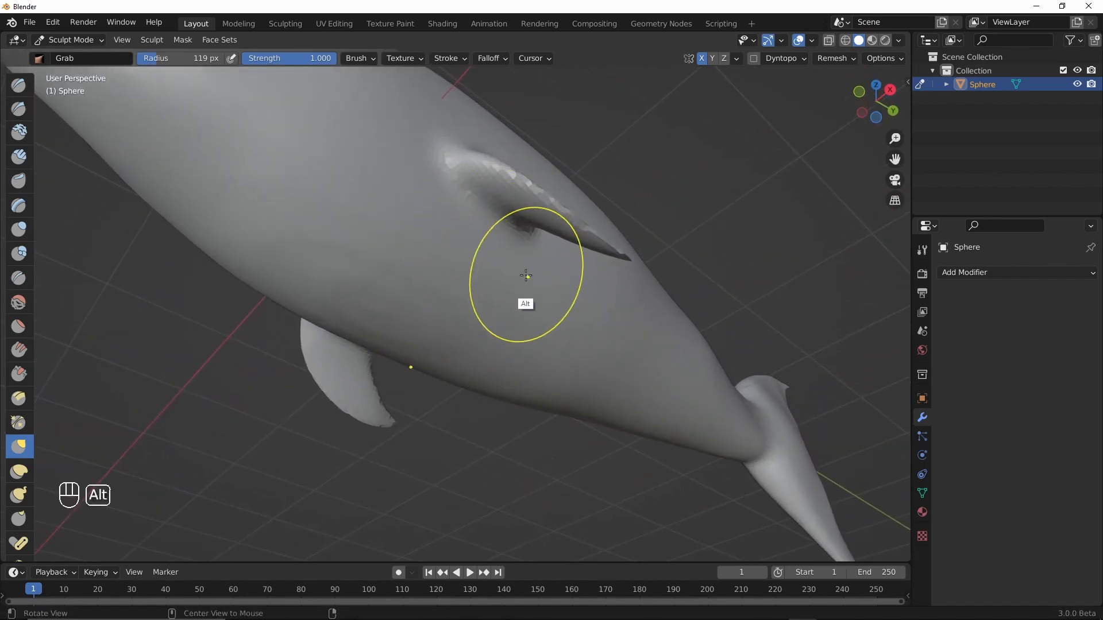
alt+drag(525, 276, 431, 352)
ctrl+alt+drag(333, 431, 431, 379)
alt+drag(431, 379, 511, 309)
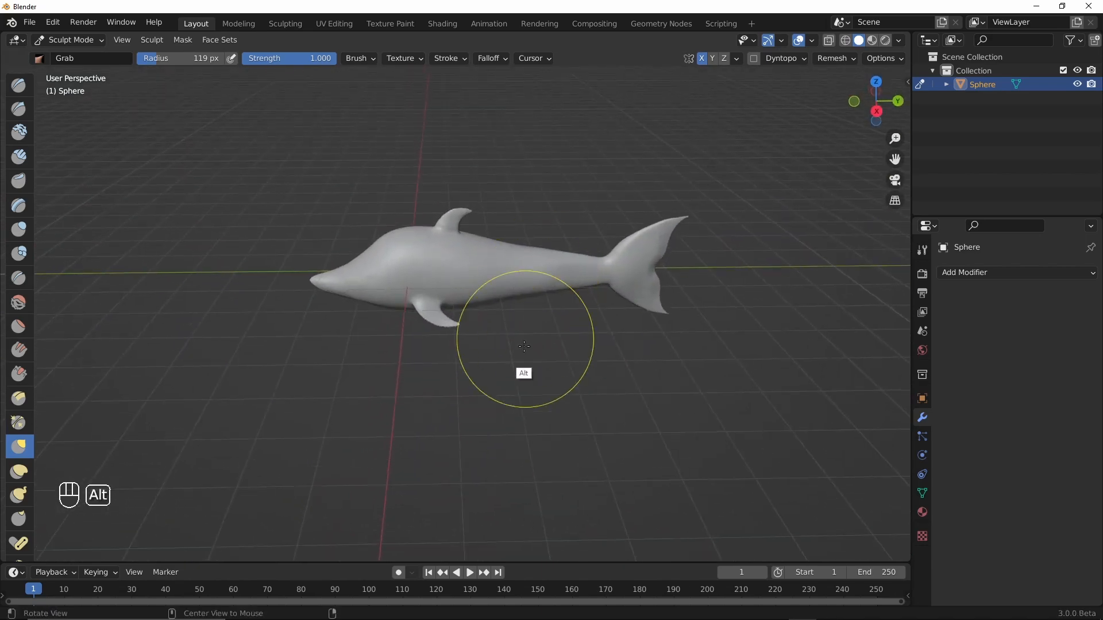
mouse_move(523, 345)
alt+mouse_down()
mouse_move(534, 308)
mouse_move(505, 348)
mouse_move(553, 273)
mouse_move(496, 367)
mouse_move(462, 339)
alt+mouse_up()
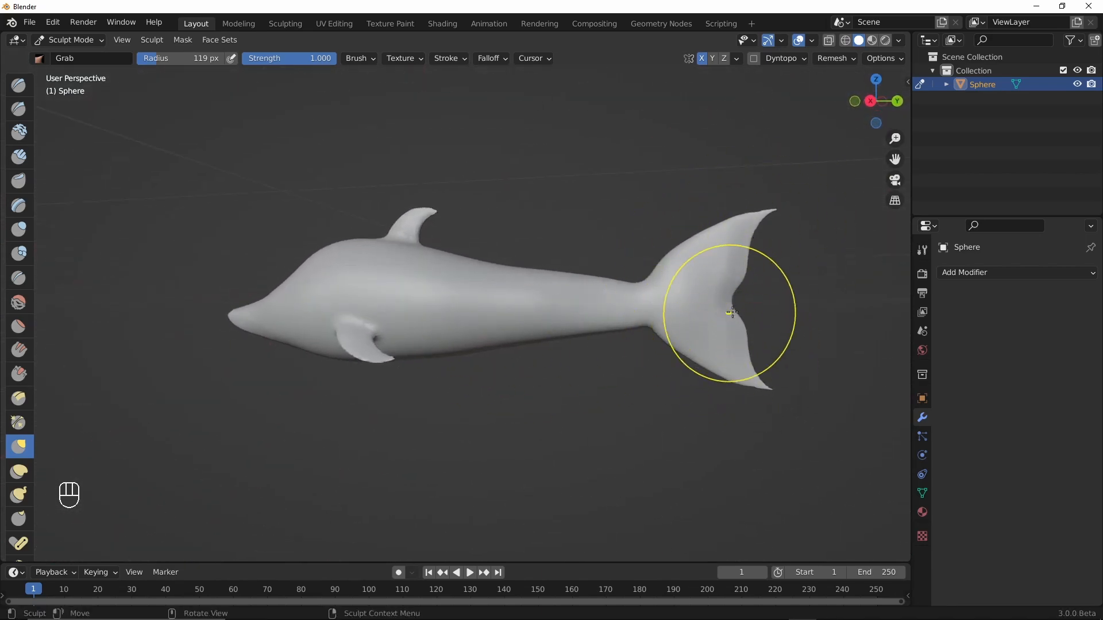
- Switch to the right orthographic view, set the brush radius to 182 px and choose the Pinch/Magnify brush
key(grave)
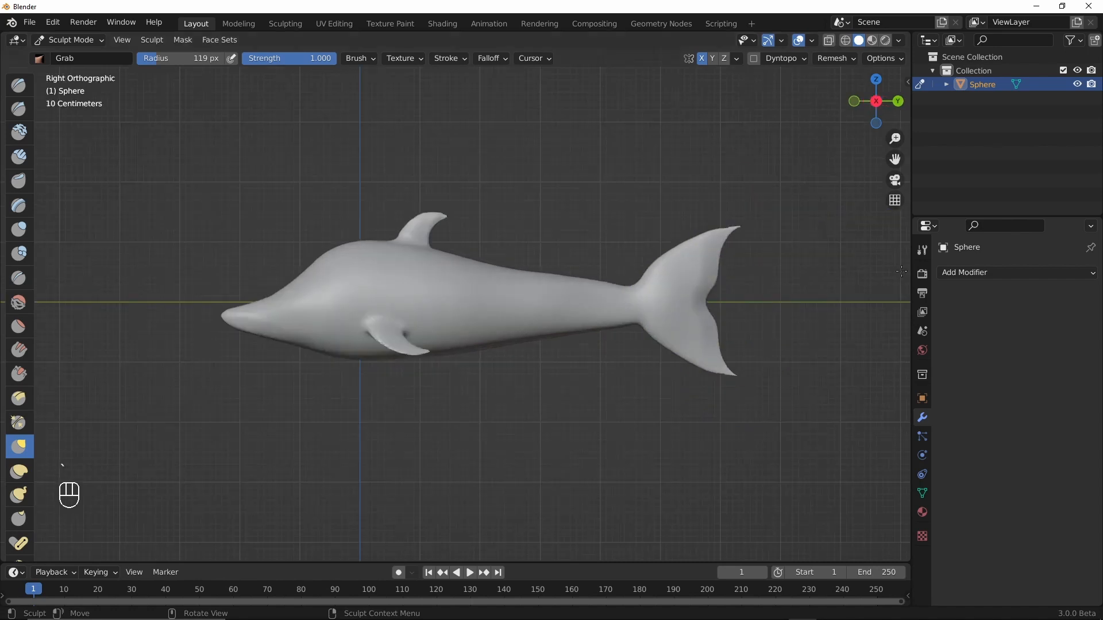
key(f)
click(779, 313)
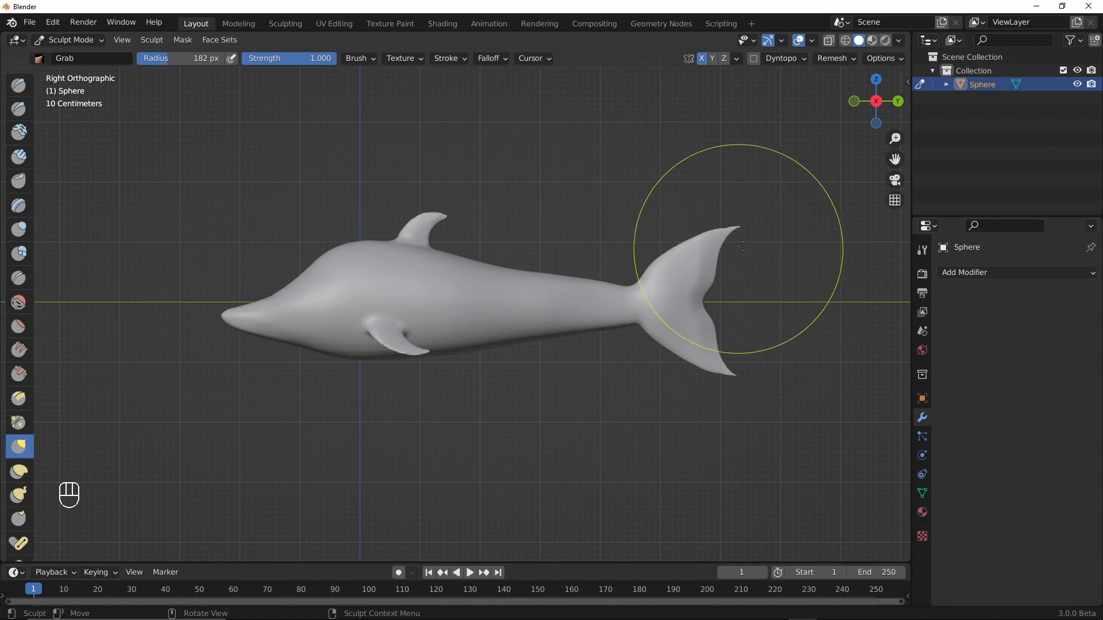
key(p)
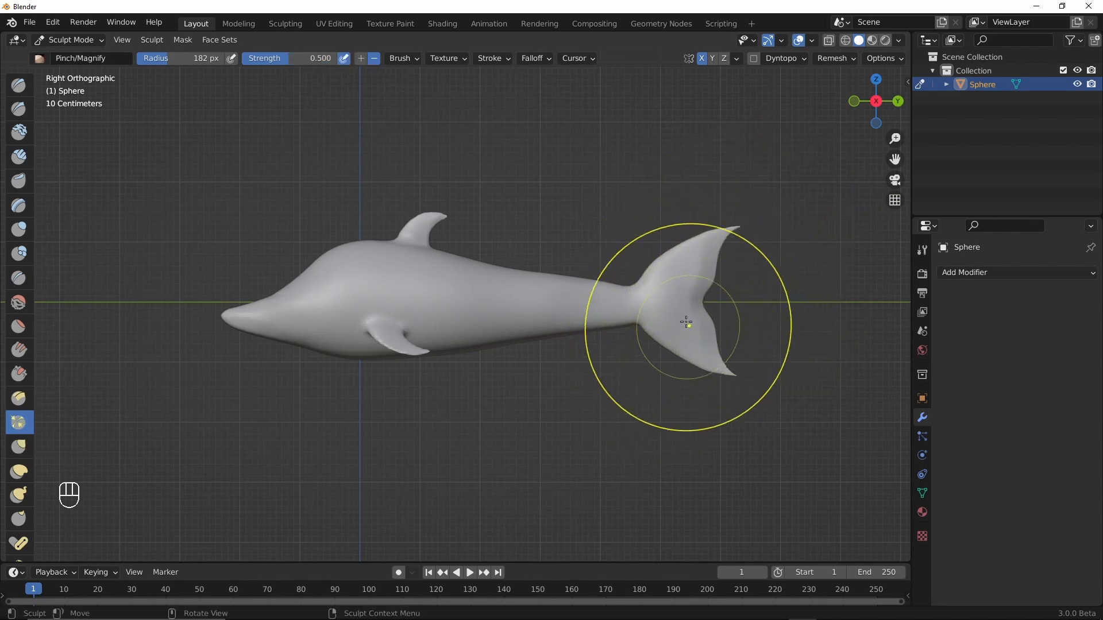
mouse_move(689, 322)
alt+mouse_down()
mouse_move(682, 354)
mouse_move(714, 317)
alt+mouse_up()
- Switch to Object Mode and examine the dolphin's remeshed surface, deselected and selected
key(ctrl+Tab)
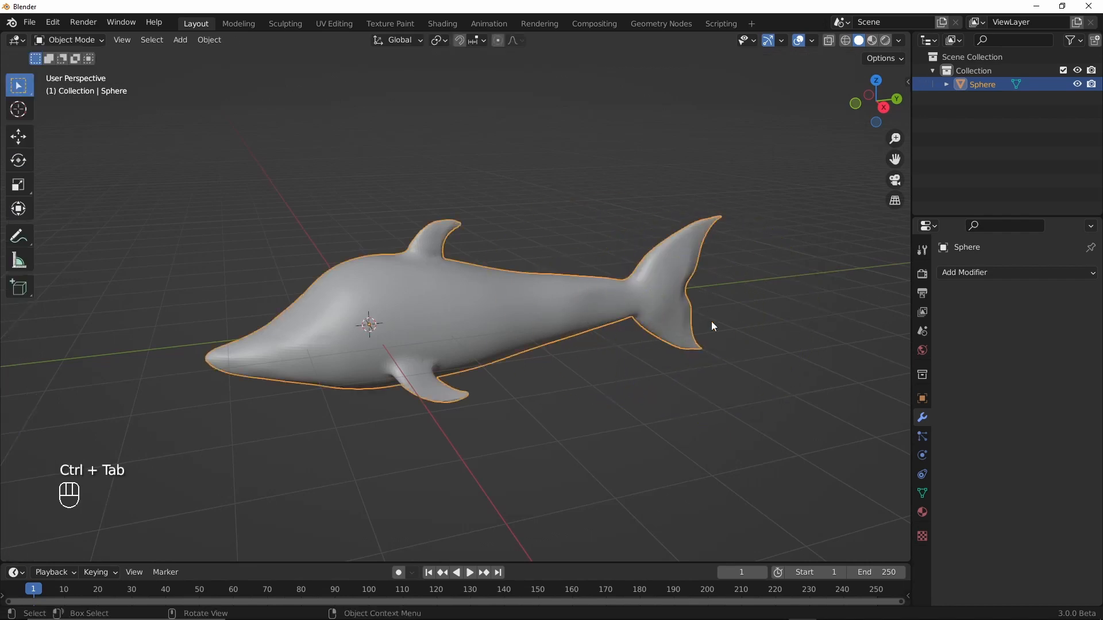
mouse_move(722, 320)
middle_down()
mouse_move(670, 323)
mouse_move(710, 338)
middle_up()
click(710, 338)
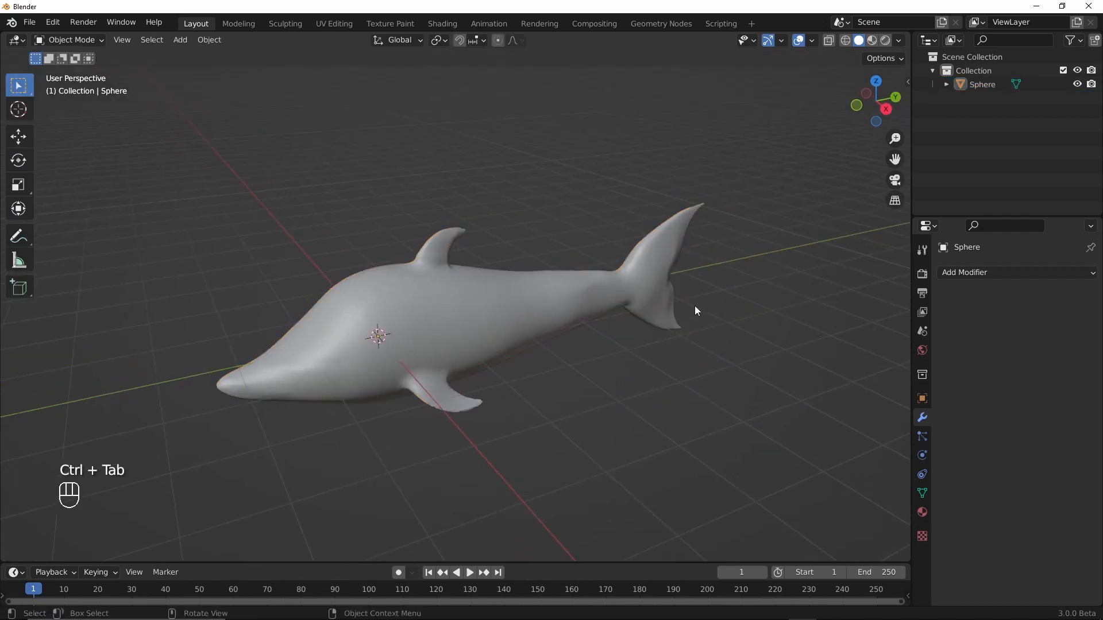
click(580, 303)
alt+drag(580, 303, 666, 316)
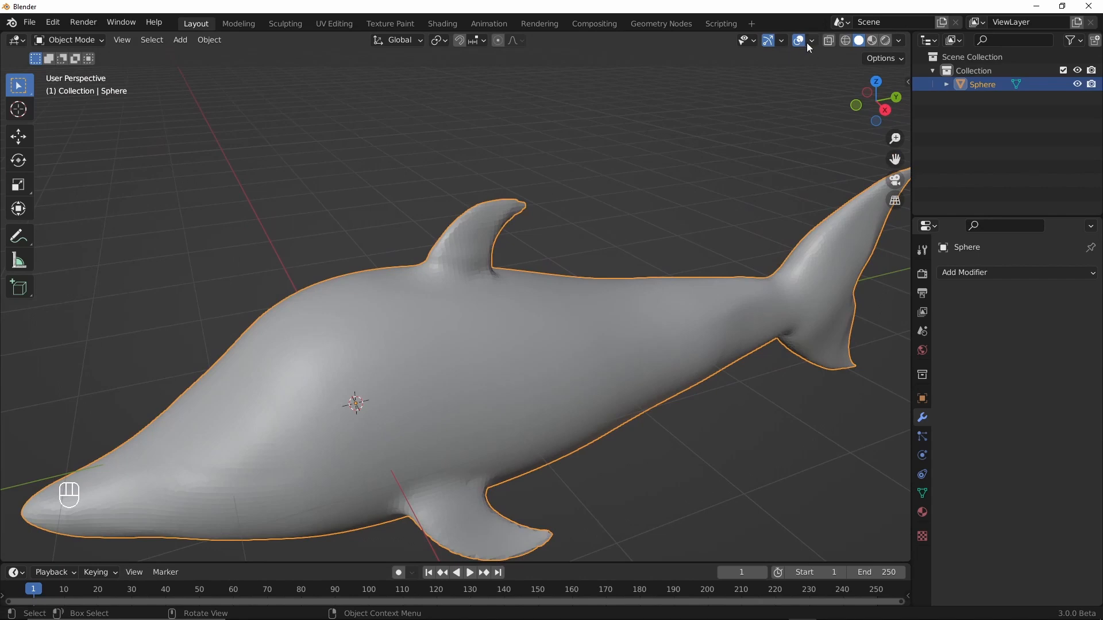
- Return to Sculpt Mode and adjust the remesh voxel size interactively on the dolphin
key(ctrl+Tab)
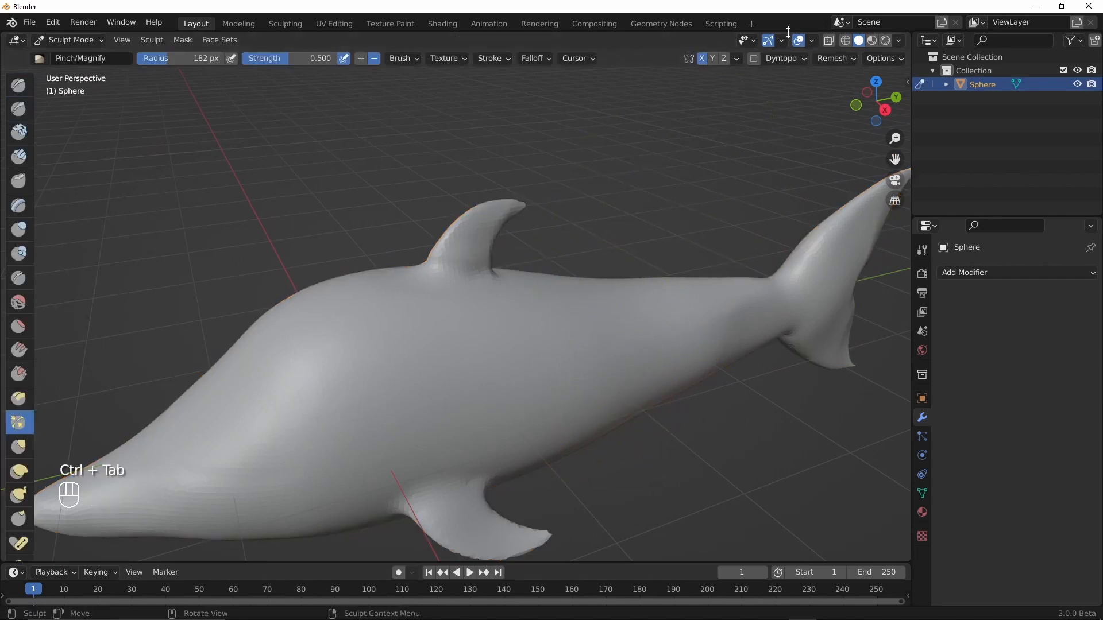
click(850, 58)
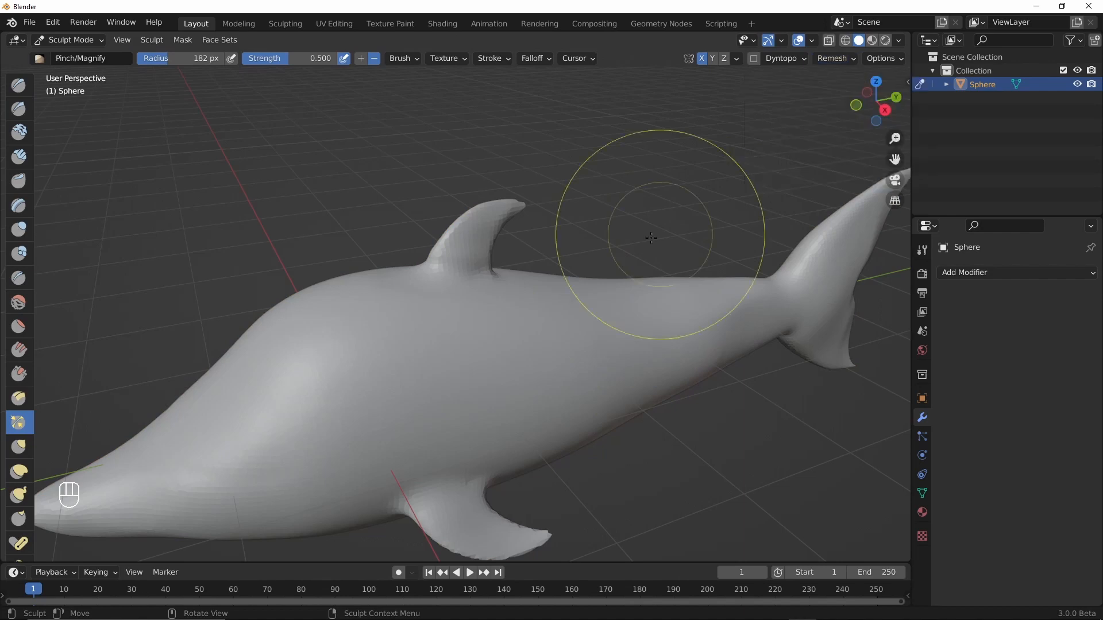
key(shift+r)
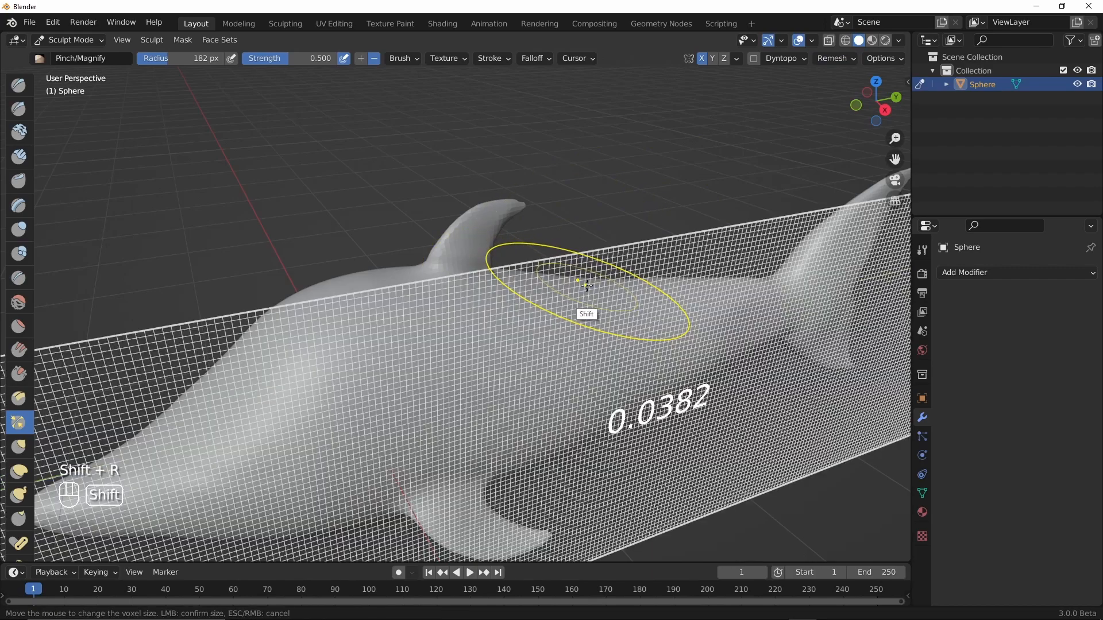
click(580, 293)
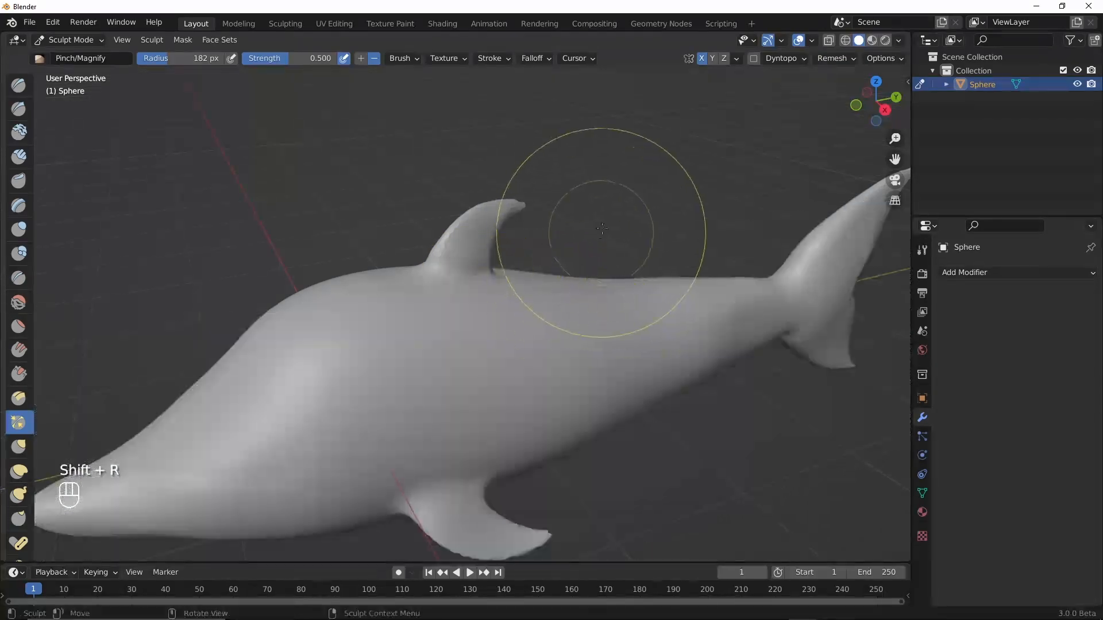
- Try voxel remeshing the dolphin several times in a row, and undo back to Object Mode
mouse_move(582, 245)
ctrl+middle_down()
mouse_move(579, 282)
mouse_move(577, 249)
ctrl+middle_up()
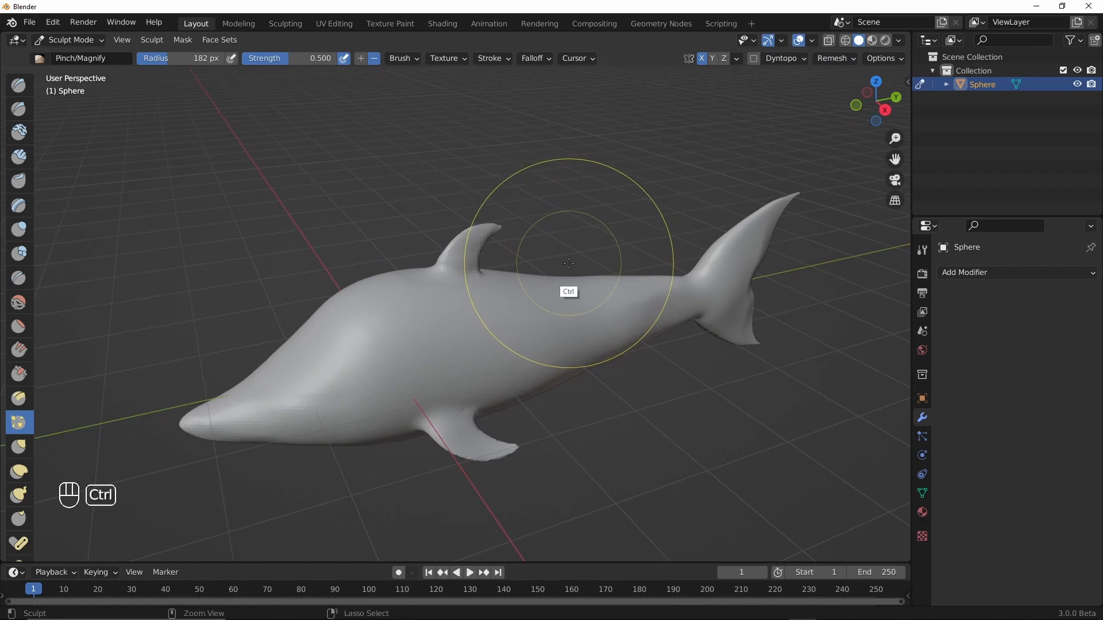
key(ctrl+r)
key(ctrl+r)
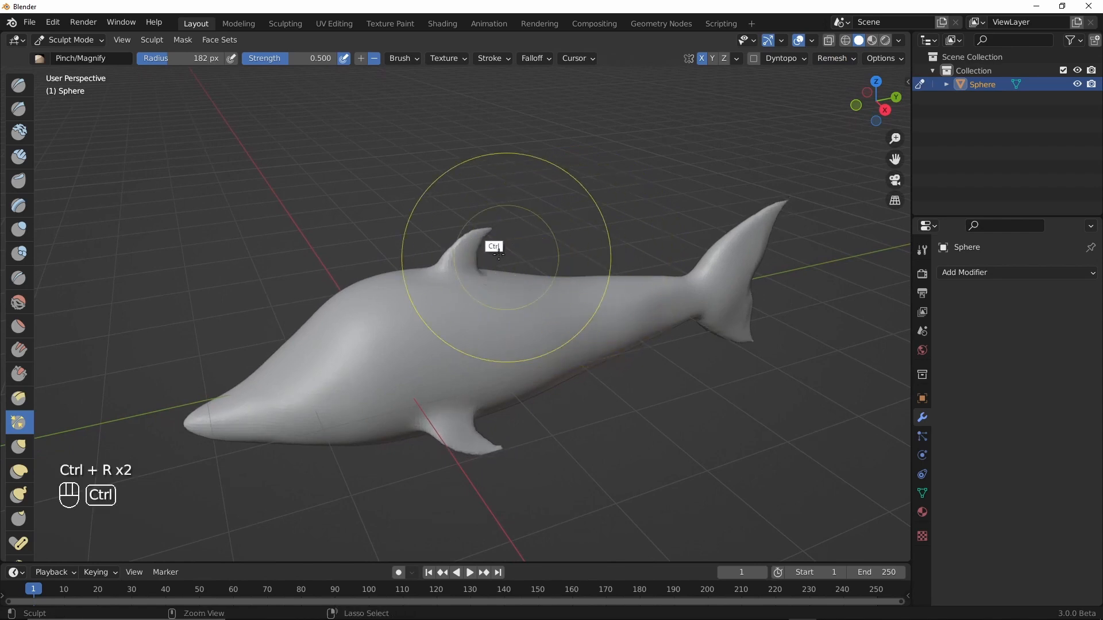
key(ctrl+r)
key(ctrl+r)
key(ctrl+r)
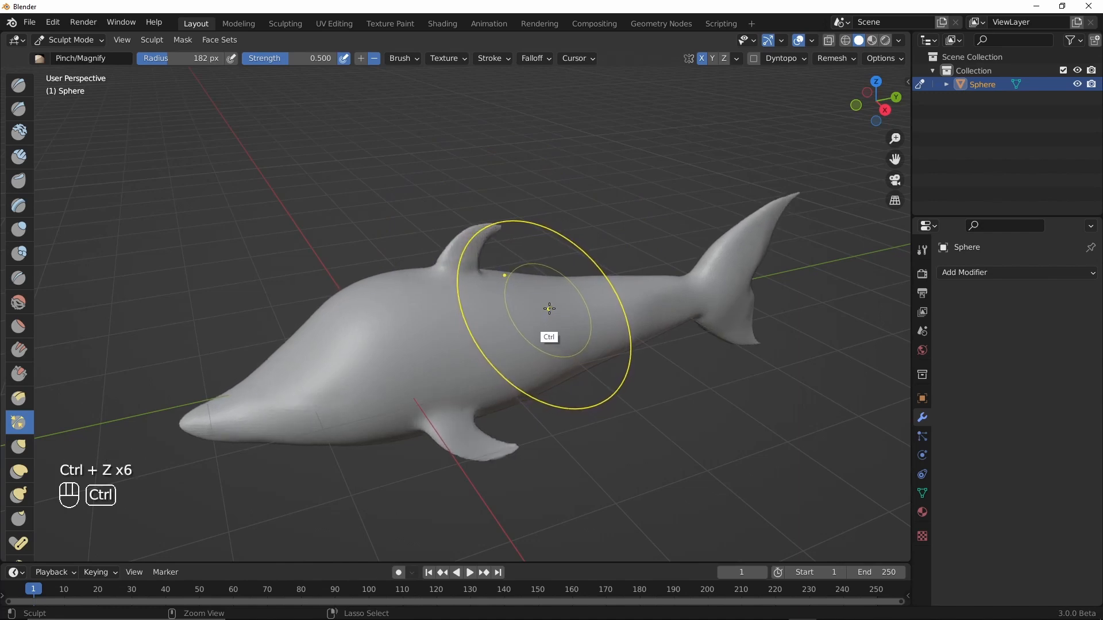
key(ctrl+z)
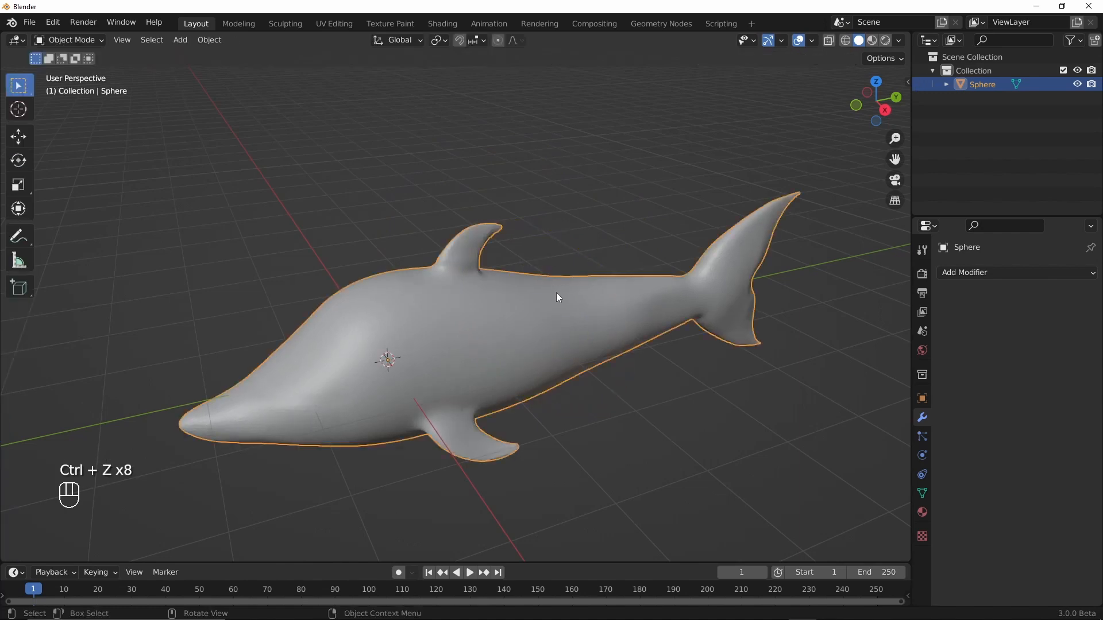
- Return to Sculpt Mode, open the remesh settings and voxel remesh the dolphin repeatedly to soften its seams
key(ctrl+Tab)
click(828, 57)
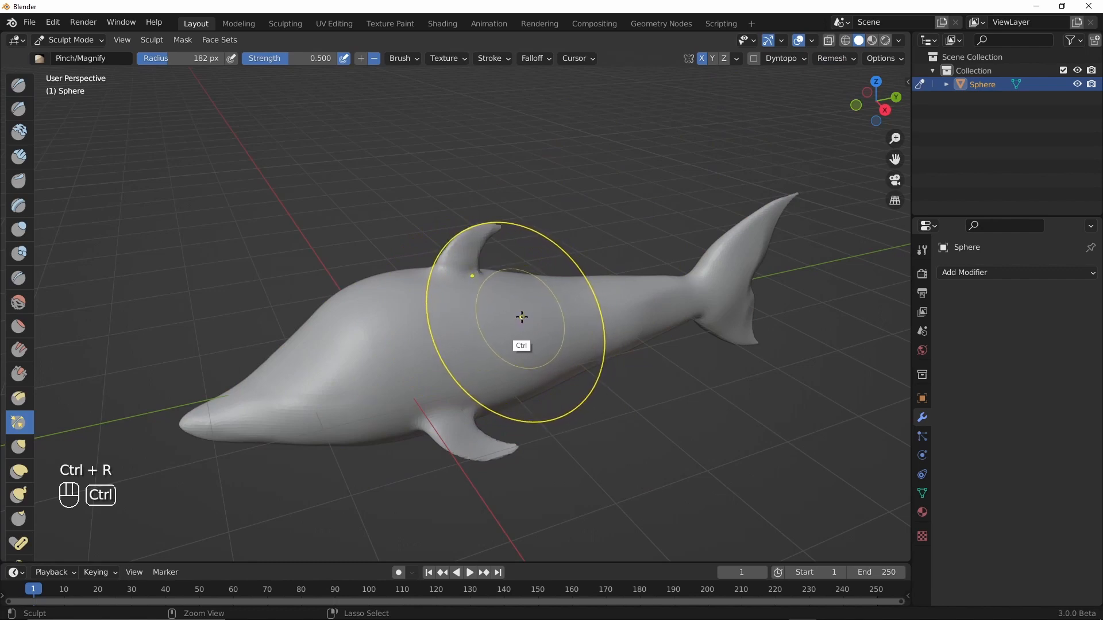
key(ctrl+r)
key(ctrl+r)
key(ctrl+r)
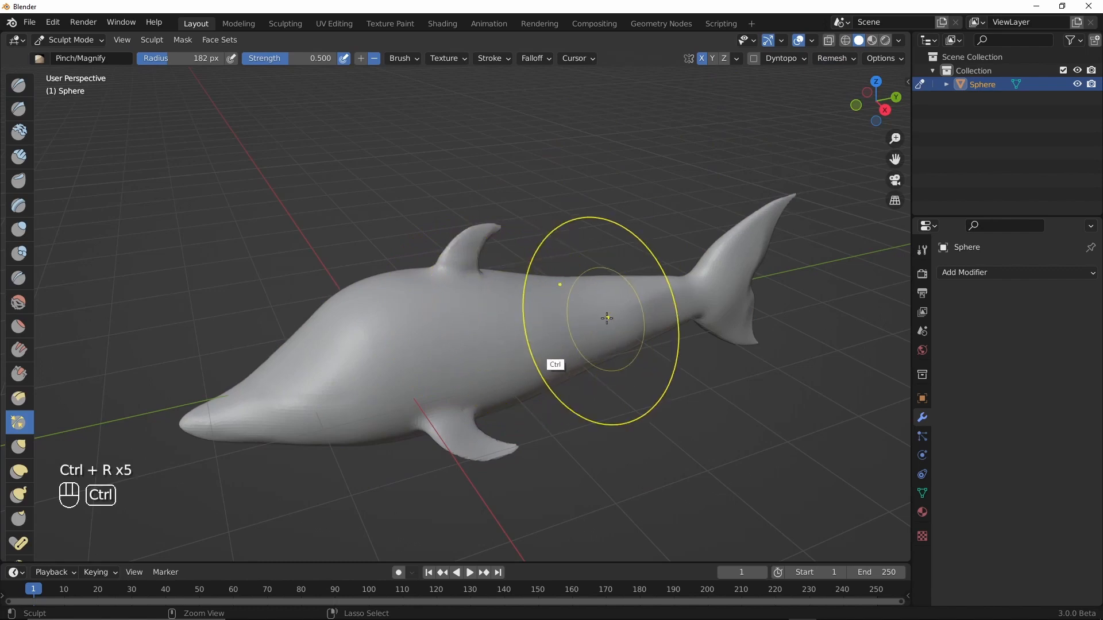
key(ctrl+r)
alt+middle_drag(525, 343, 541, 330)
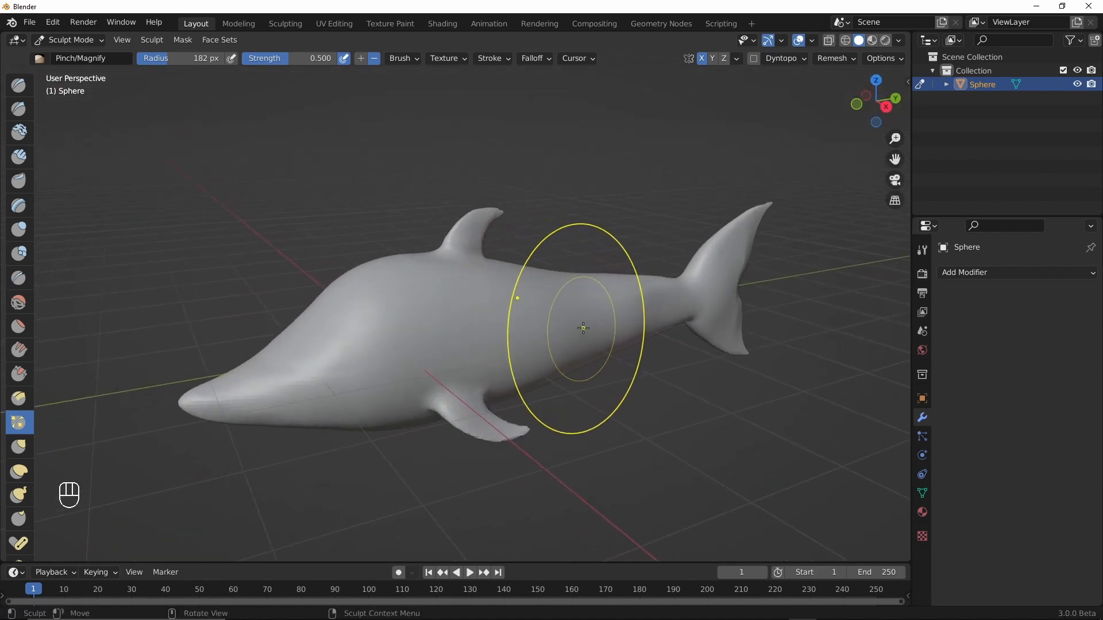
- Choose the Snake Hook brush in Sculpt Mode, set its radius to 254 px and turn off X symmetry
key(ctrl+Tab)
alt+middle_drag(568, 247, 542, 363)
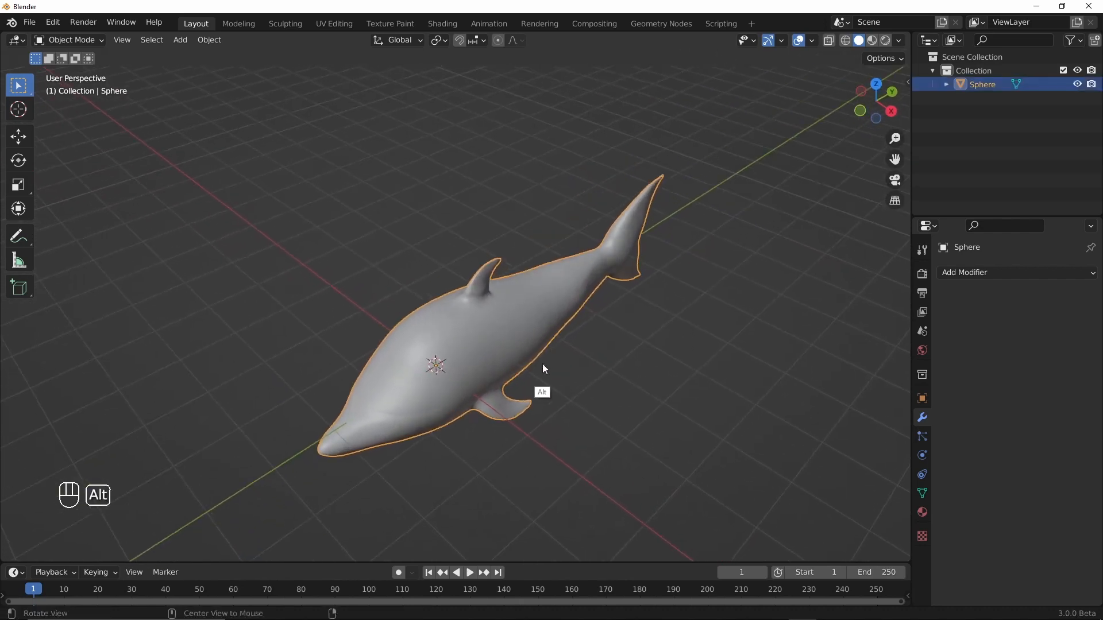
key(ctrl+Tab)
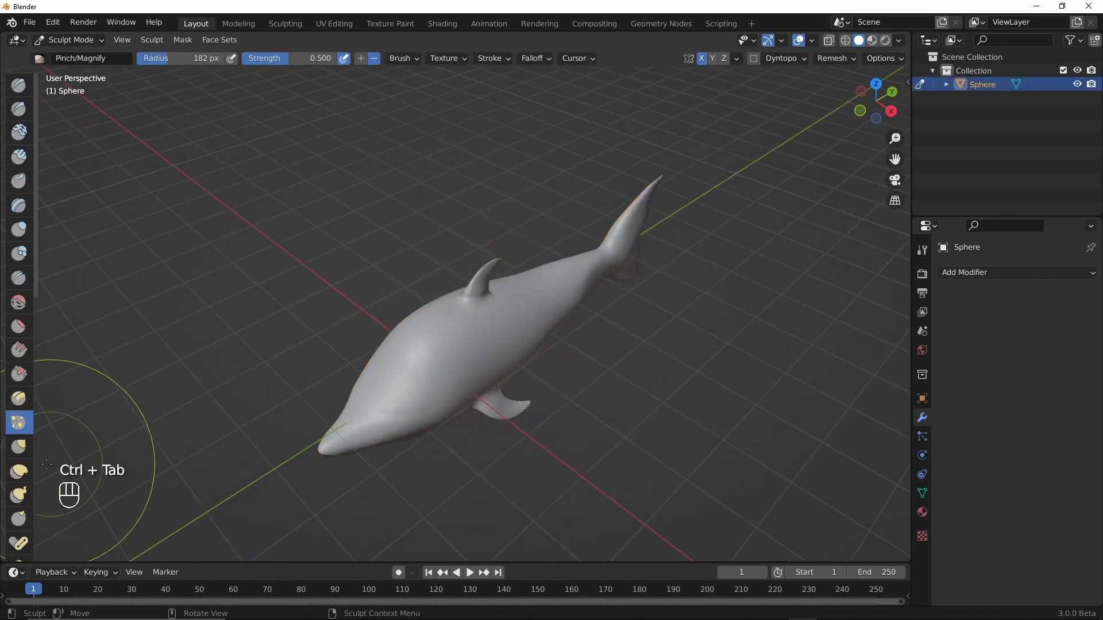
click(19, 495)
key(f)
click(655, 338)
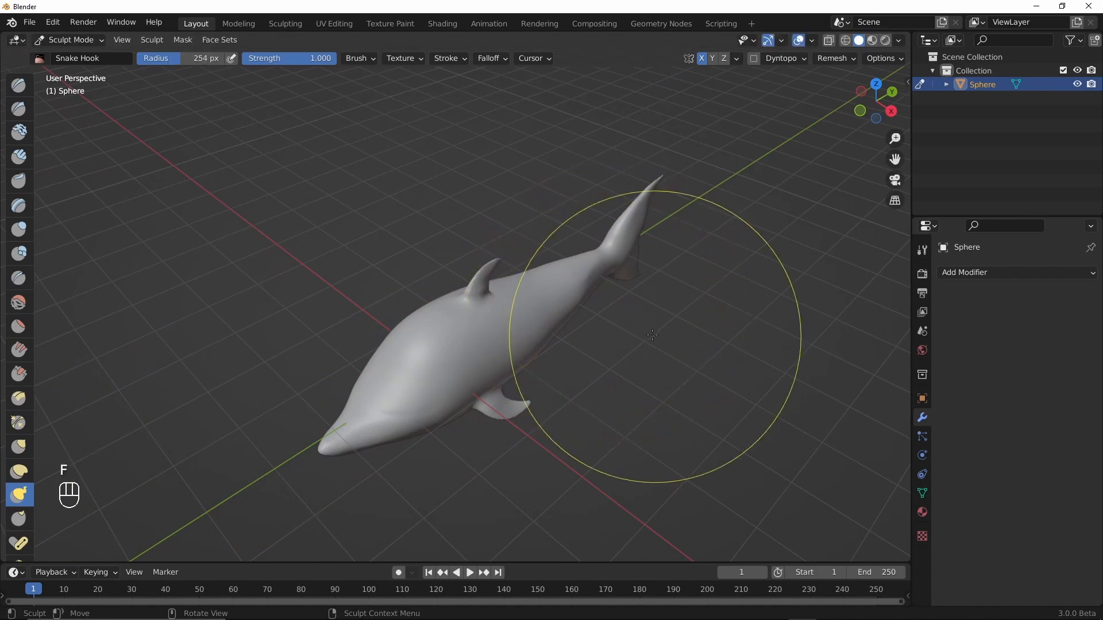
alt+drag(663, 292, 666, 315)
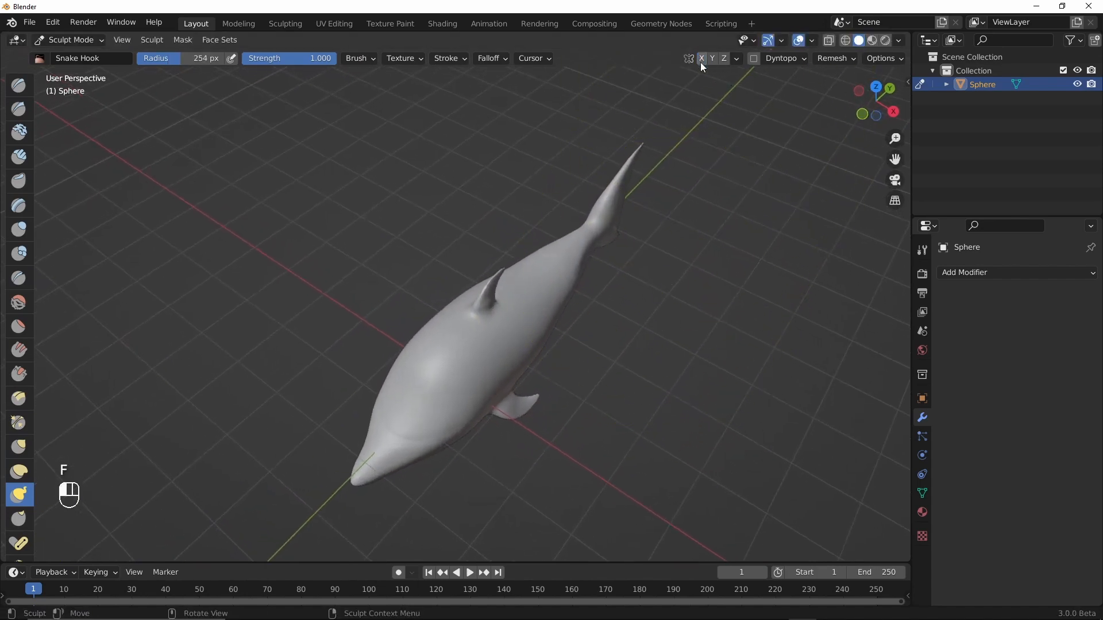
alt+drag(591, 323, 615, 342)
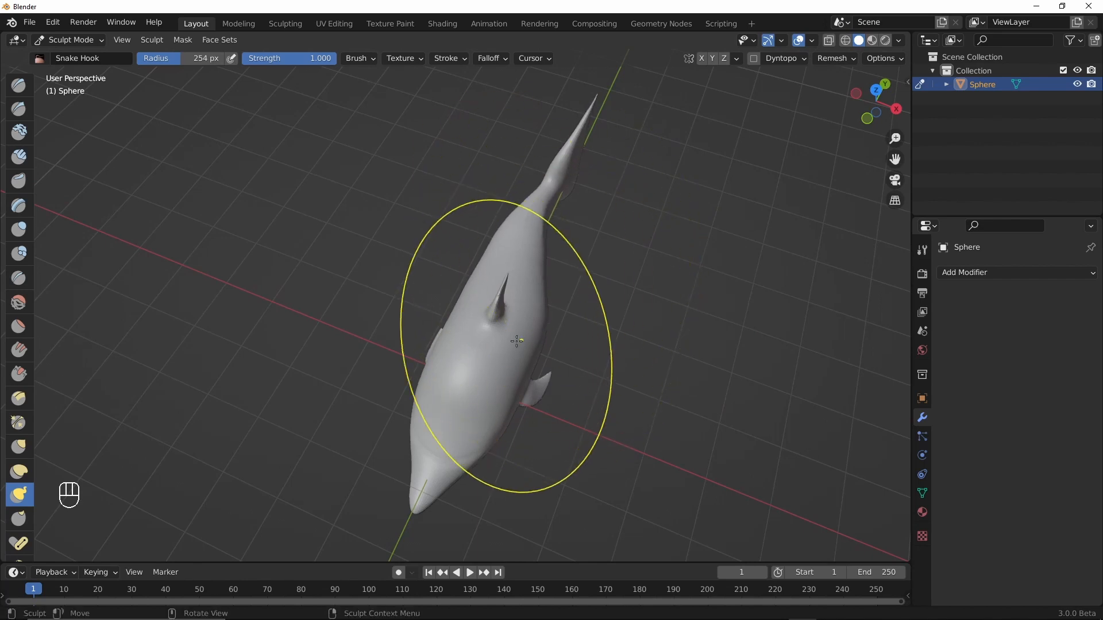
- Bend the body sideways with the Snake Hook brush, arch the back in the right view and reshape the fluke tips
drag(444, 331, 431, 290)
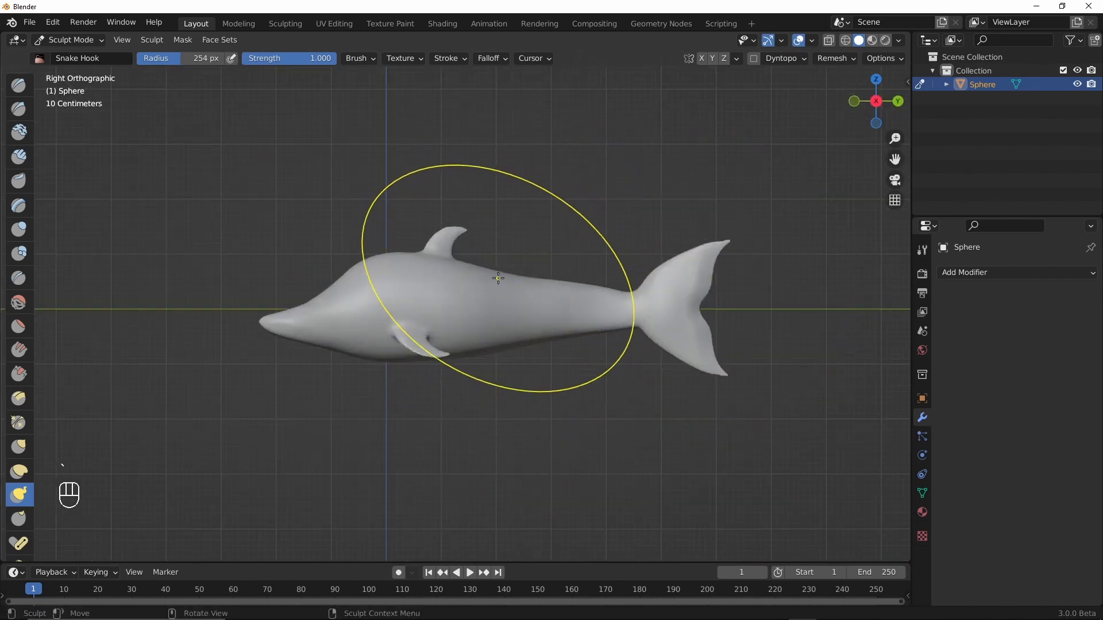
mouse_move(505, 270)
mouse_down()
mouse_move(498, 276)
mouse_move(542, 265)
mouse_up()
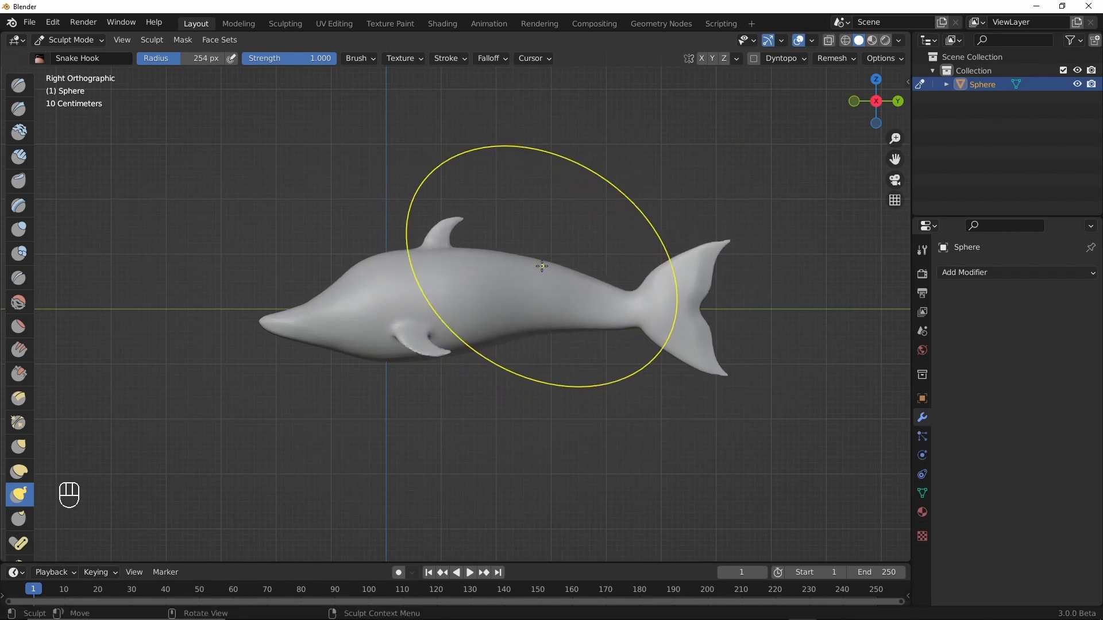
drag(716, 235, 721, 247)
drag(732, 368, 724, 372)
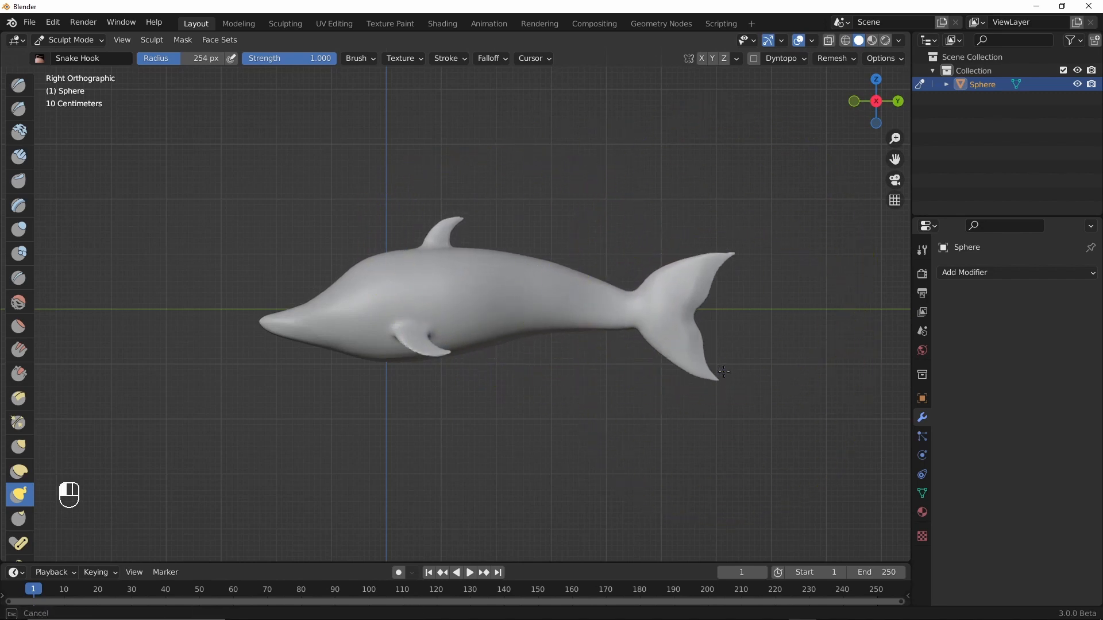
- Pull the underside and snout into a curved swimming pose, refining the head with a 212 px Snake Hook radius
mouse_move(607, 361)
mouse_down()
mouse_move(606, 320)
mouse_move(471, 347)
mouse_up()
drag(262, 323, 275, 328)
drag(344, 294, 345, 298)
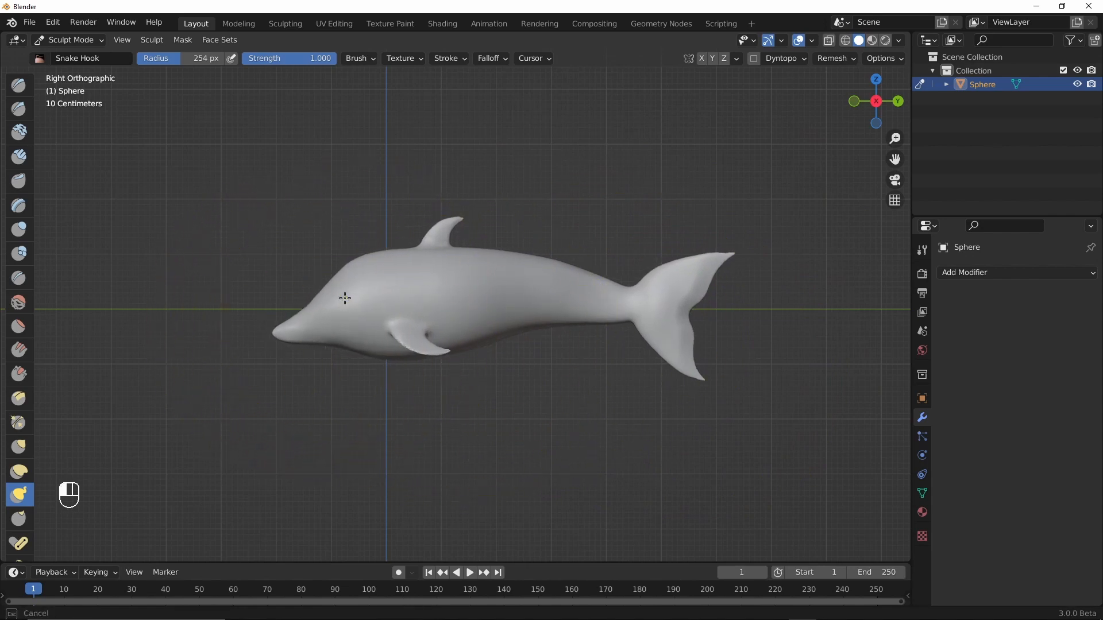
key(f)
click(288, 337)
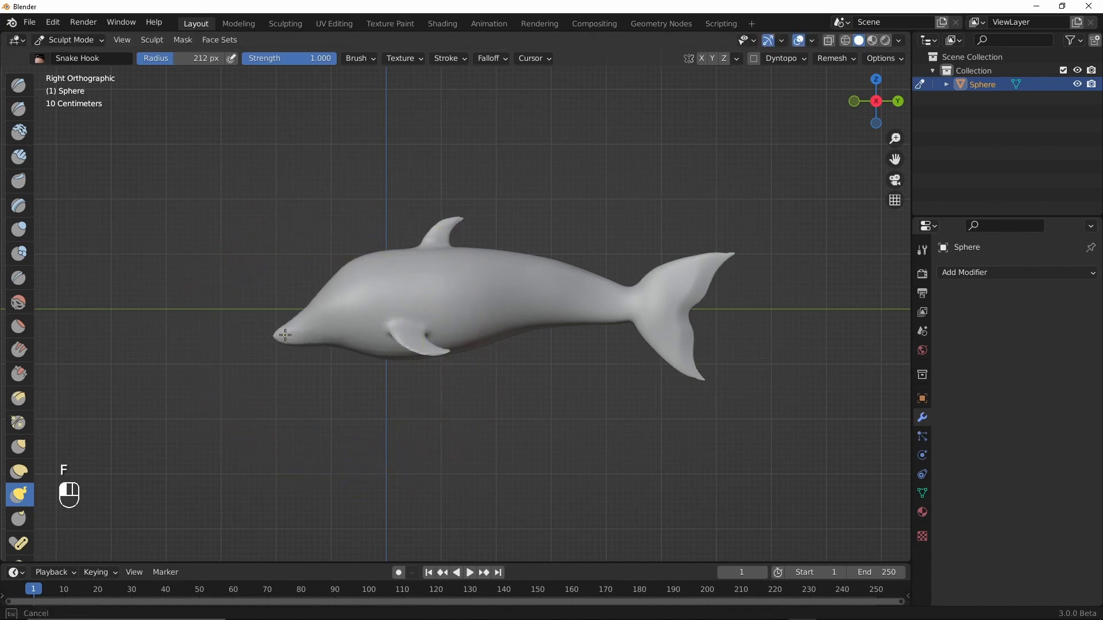
mouse_move(326, 344)
mouse_down()
mouse_move(397, 359)
mouse_move(455, 438)
mouse_move(515, 440)
mouse_move(529, 483)
mouse_move(578, 294)
mouse_move(492, 399)
mouse_move(515, 387)
mouse_move(527, 419)
mouse_move(475, 392)
mouse_move(473, 364)
mouse_move(474, 378)
mouse_up()
- Return to Object Mode and deselect the posed dolphin to view it from several angles
ctrl+alt+drag(553, 363, 517, 397)
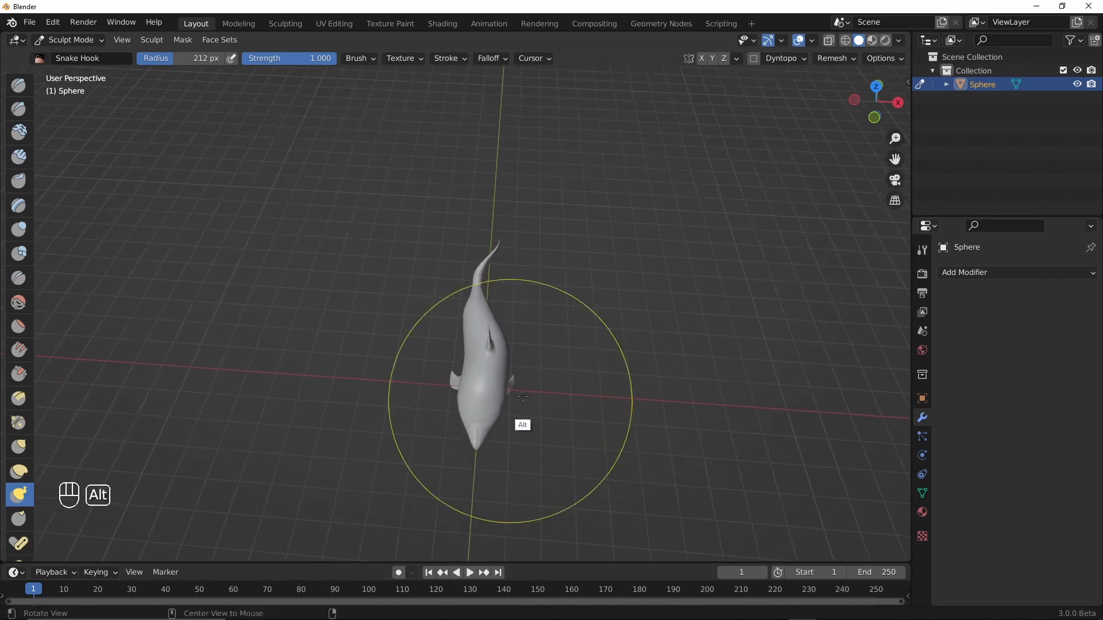
alt+drag(621, 394, 553, 354)
key(ctrl+Tab)
click(448, 402)
ctrl+alt+drag(496, 409, 512, 352)
alt+drag(560, 381, 533, 313)
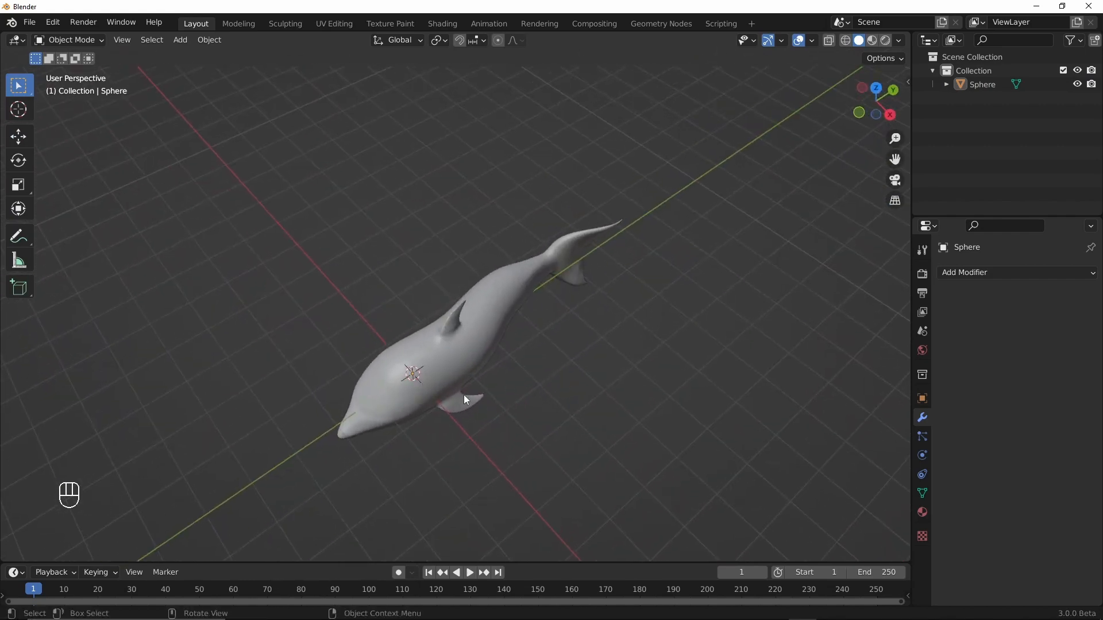
alt+drag(463, 395, 524, 346)
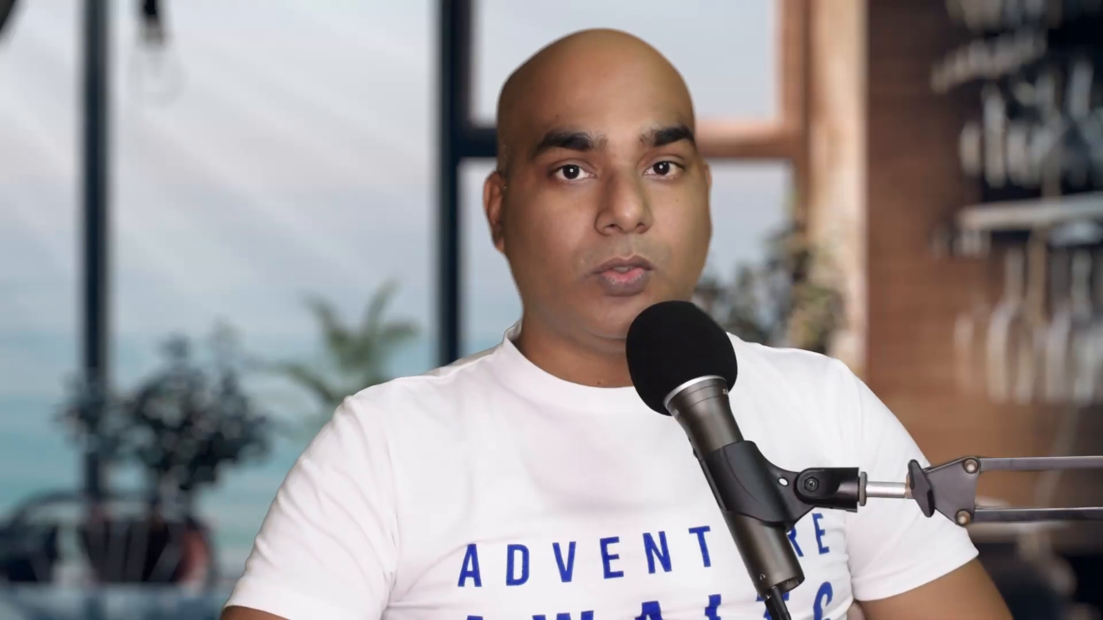